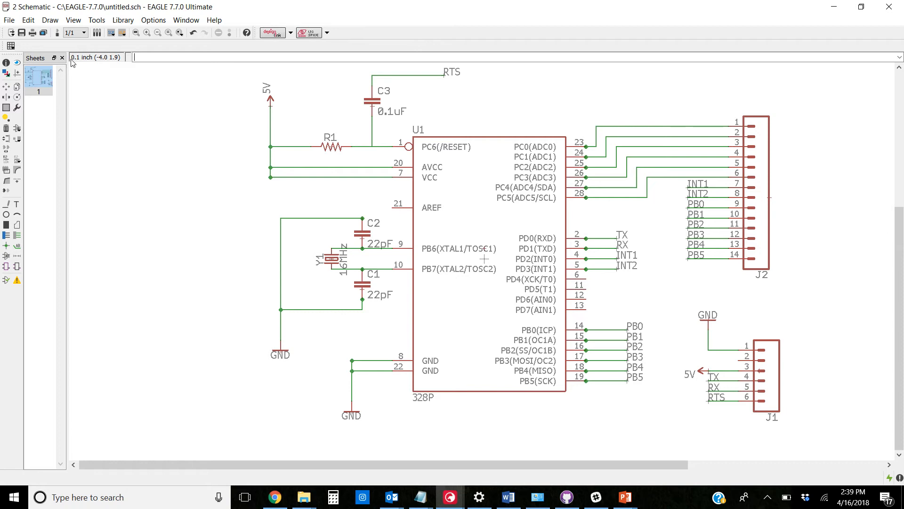
Switch from the schematic to its board layout and move the 28-pin chip U1 inside the board outline
left_click(58, 33)
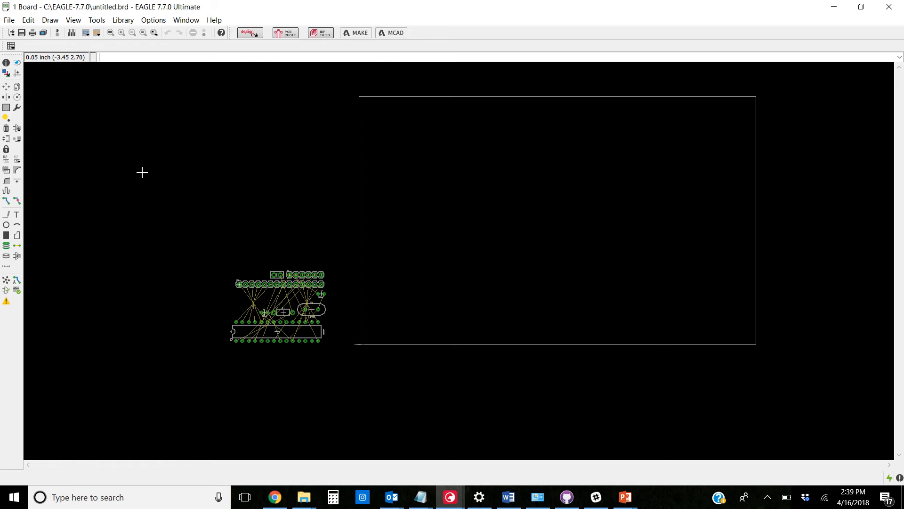
left_click(6, 87)
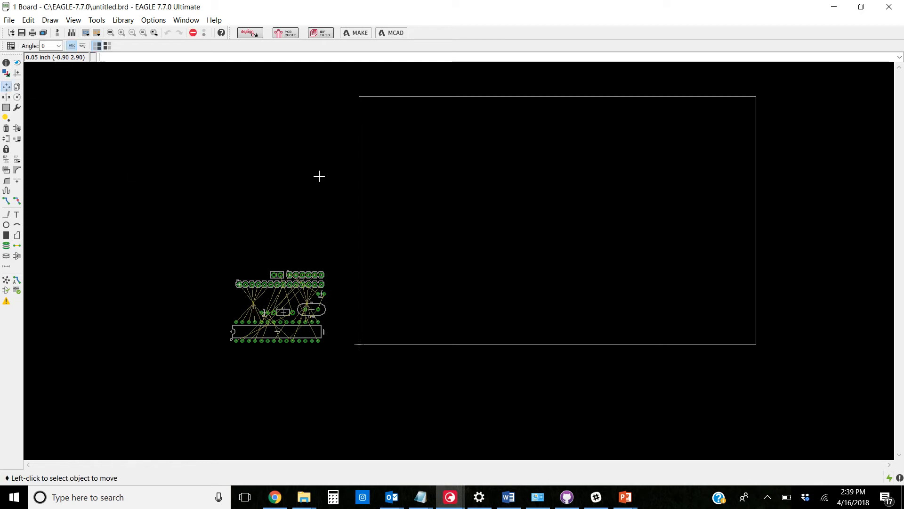
left_click(276, 333)
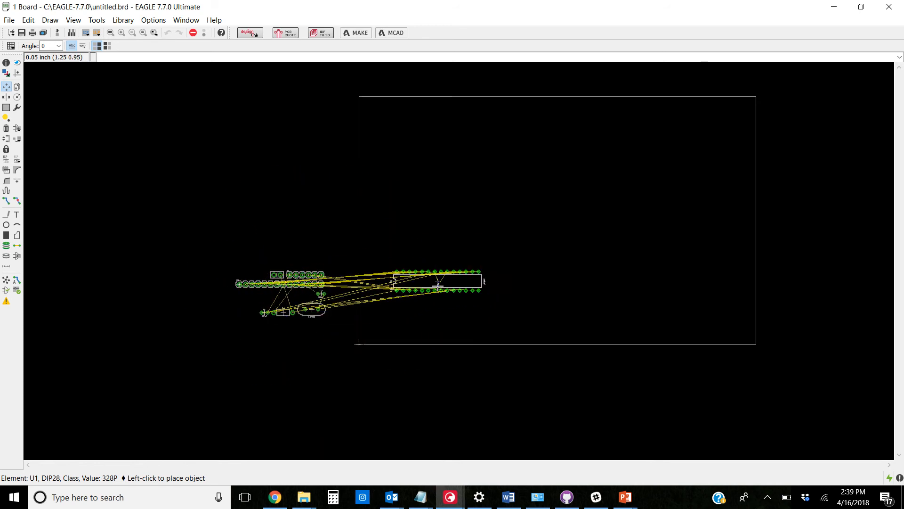
left_click(439, 283)
Move the 16MHz crystal Y1 inside the board outline, below chip U1
scroll(283, 331, "up", 1)
scroll(304, 327, "up", 1)
left_click(331, 291)
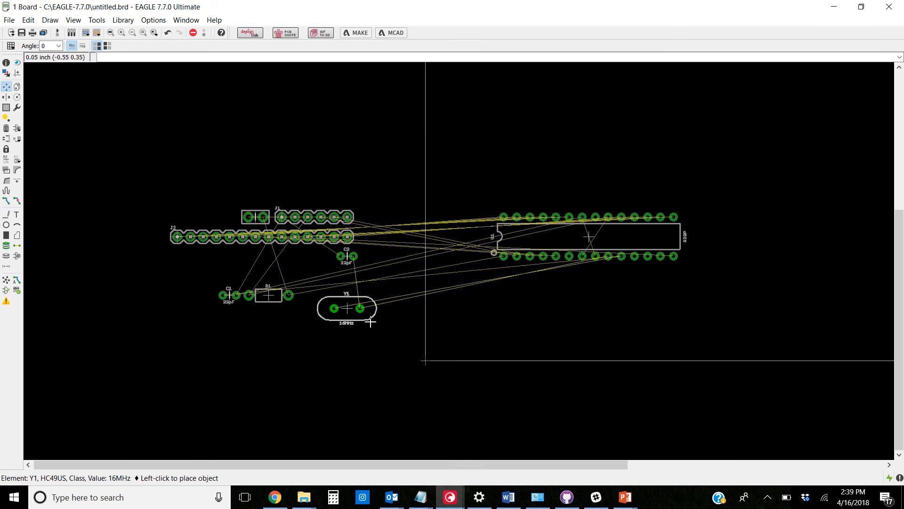
left_click(531, 318)
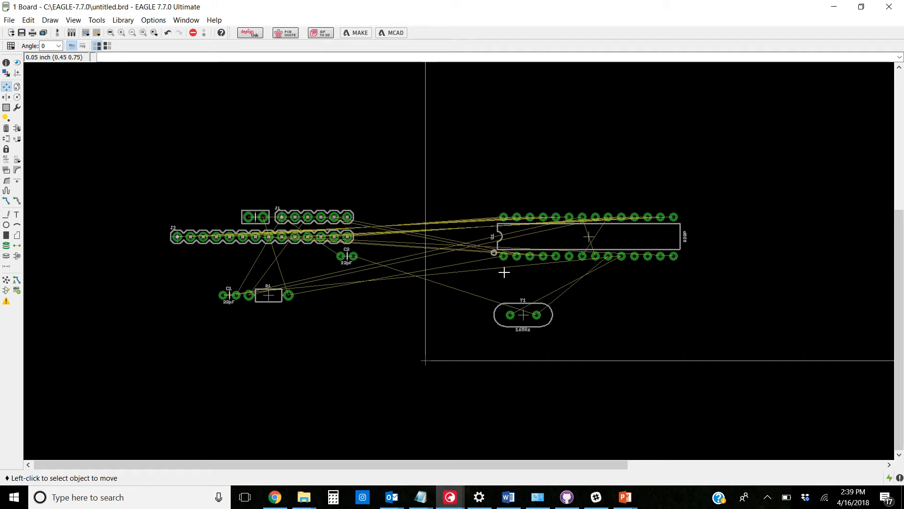
Move the 6-pin header J1 onto the board above U1 and place capacitor C3 beside the header's pin 1 end
scroll(477, 309, "down", 5)
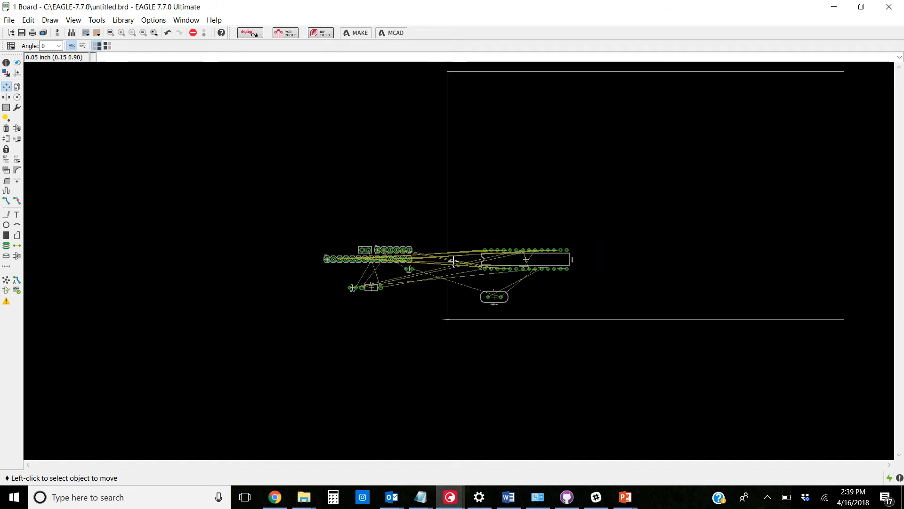
scroll(422, 239, "up", 2)
scroll(412, 212, "down", 1)
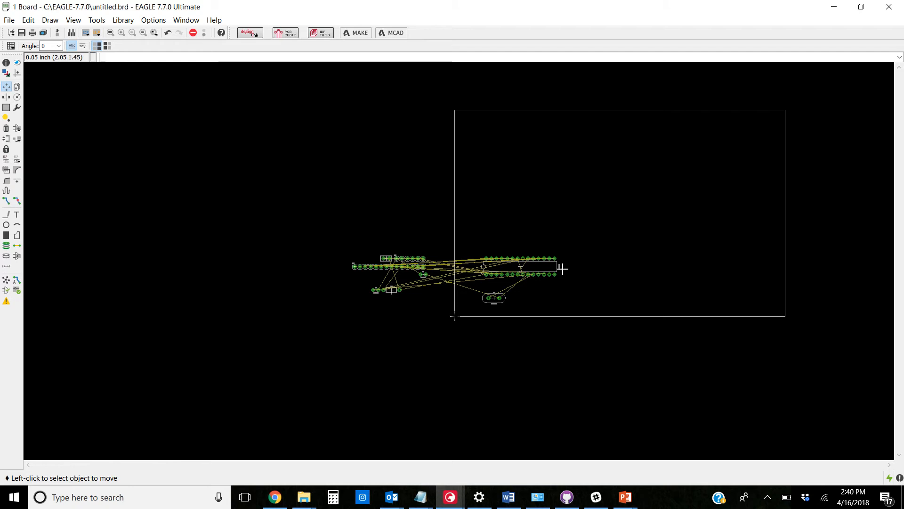
left_click(411, 258)
left_click(526, 232)
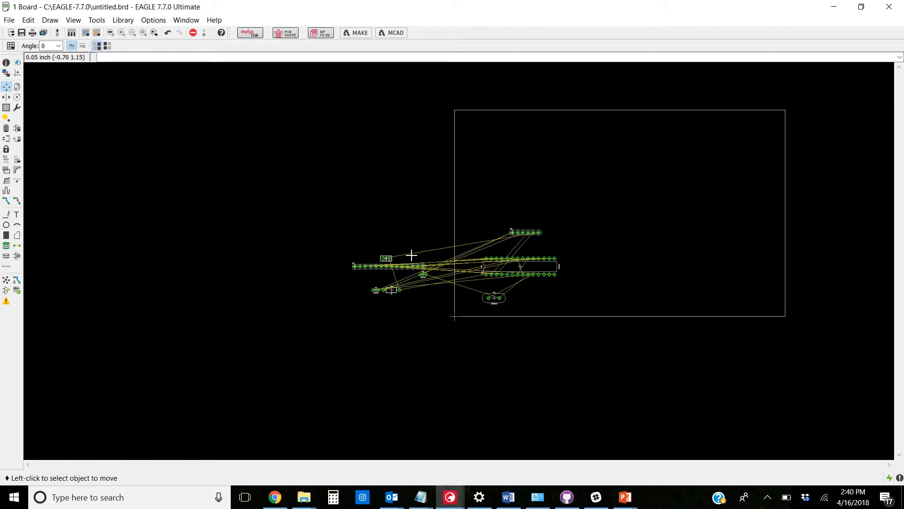
left_click(389, 258)
left_click(408, 257)
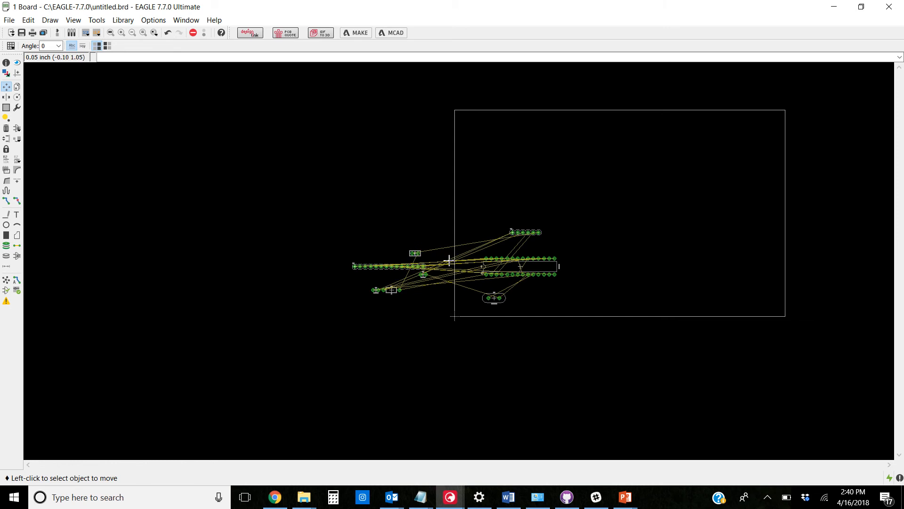
left_click(413, 255)
left_click(479, 238)
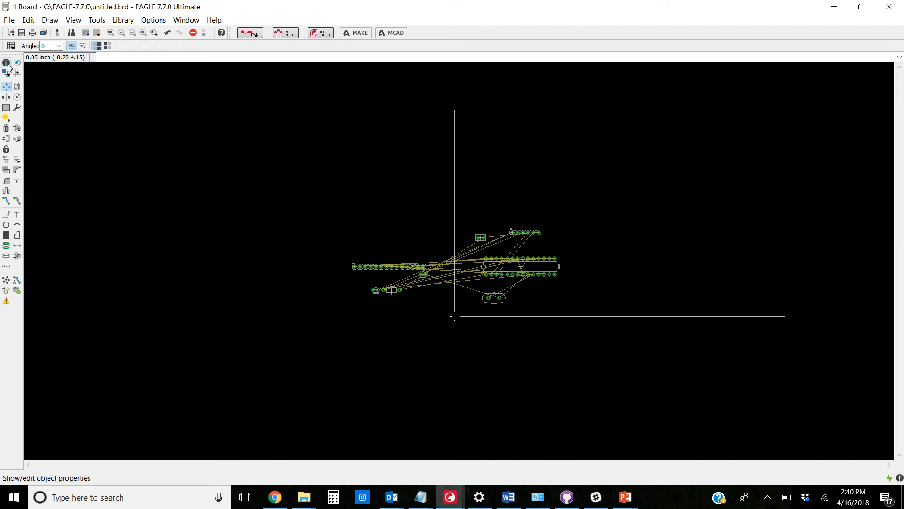
scroll(623, 109, "up", 5)
right_click(623, 108)
left_click(598, 106)
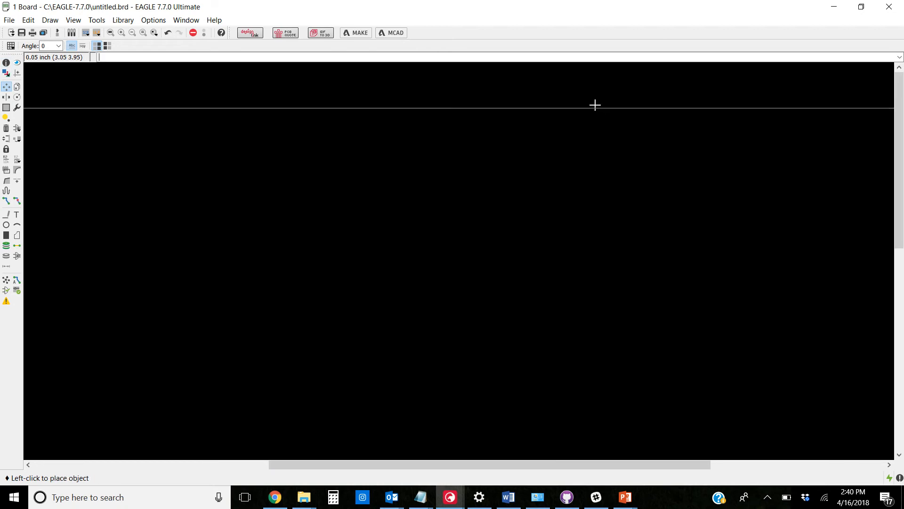
key("Escape")
Set the board outline's top edge to run from (3, 2) to (0, 2) inches, keeping it on layer 20 Dimension
scroll(177, 109, "down", 5)
left_click(7, 63)
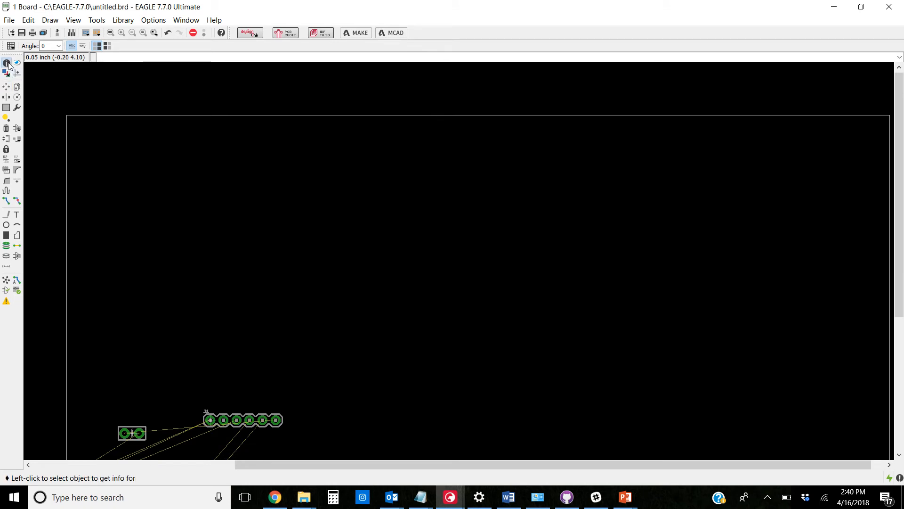
left_click(152, 115)
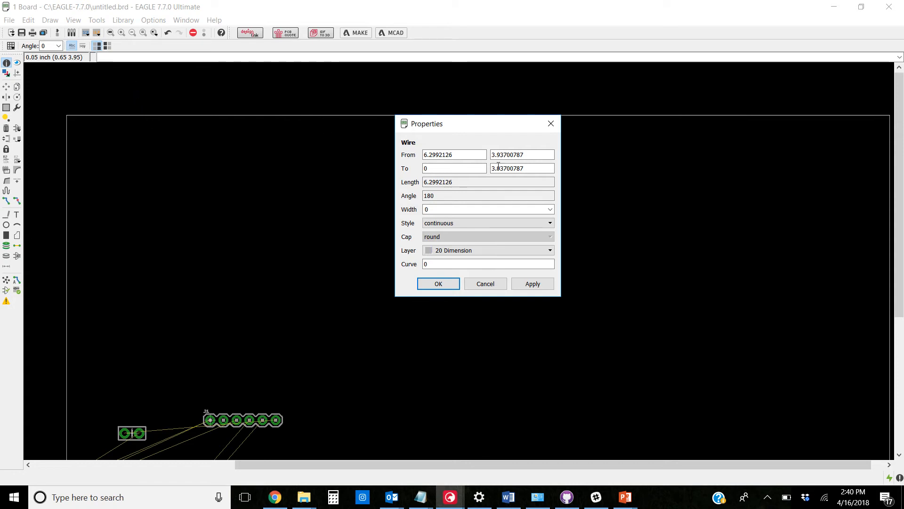
left_click_drag(454, 154, 457, 117)
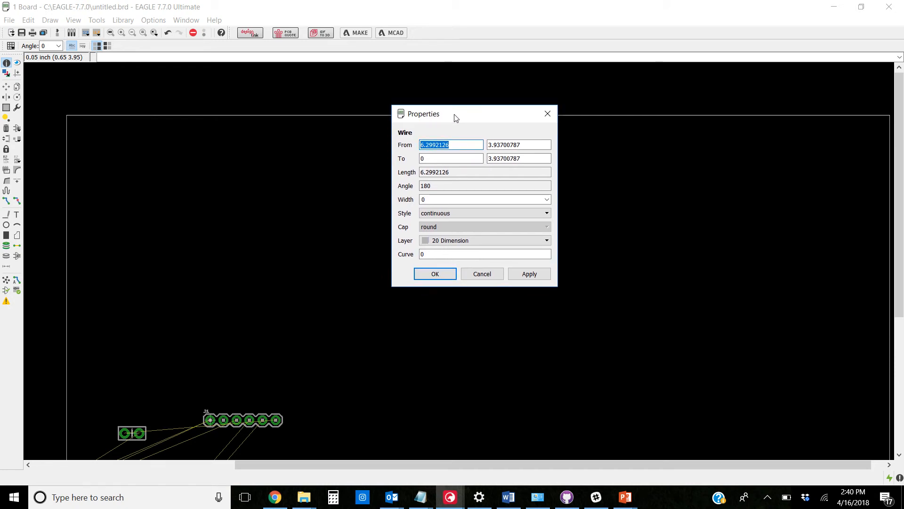
left_click_drag(533, 145, 431, 147)
type("3")
key("Tab")
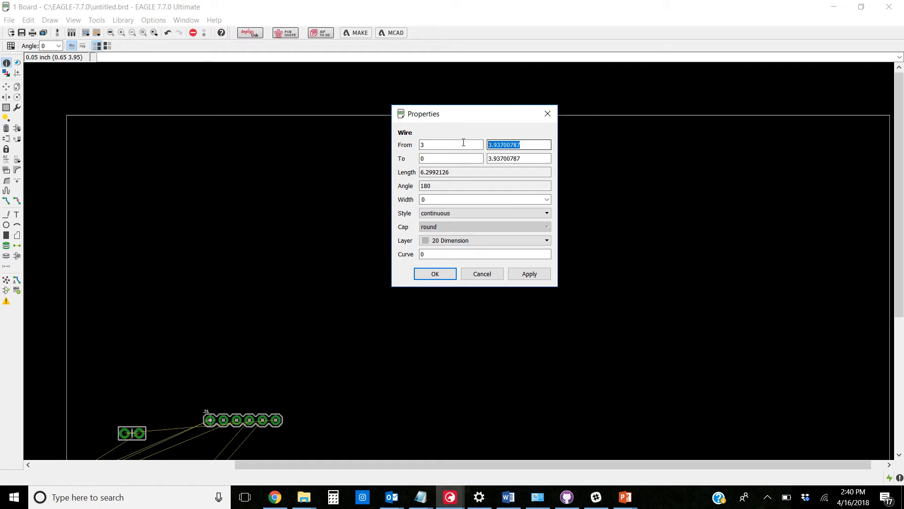
type("2")
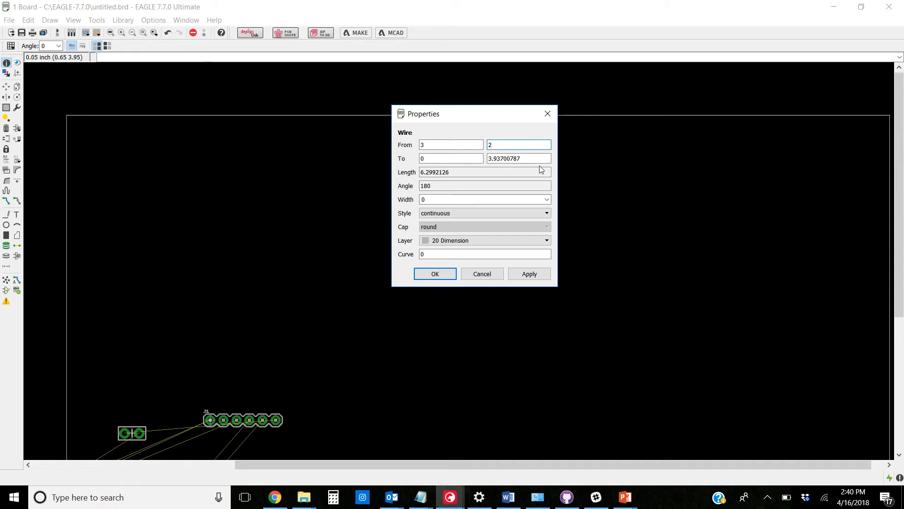
key("Tab")
type("2")
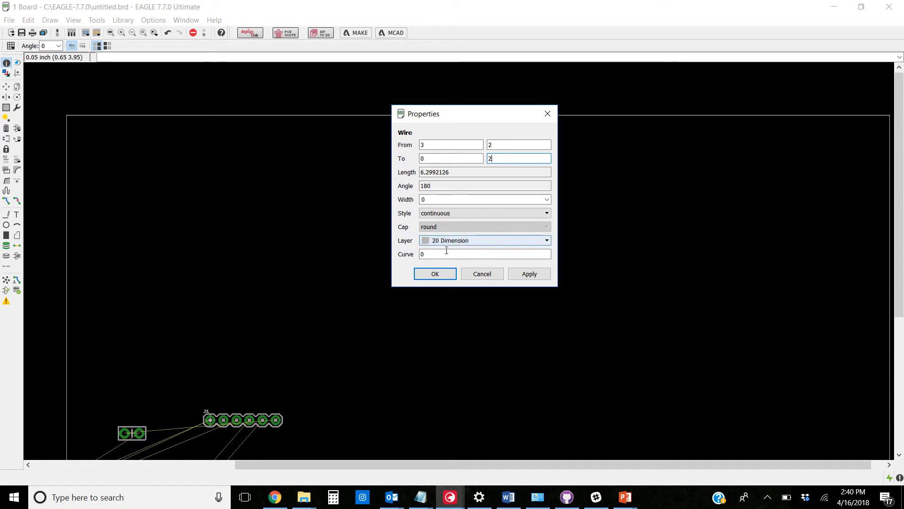
left_click(547, 241)
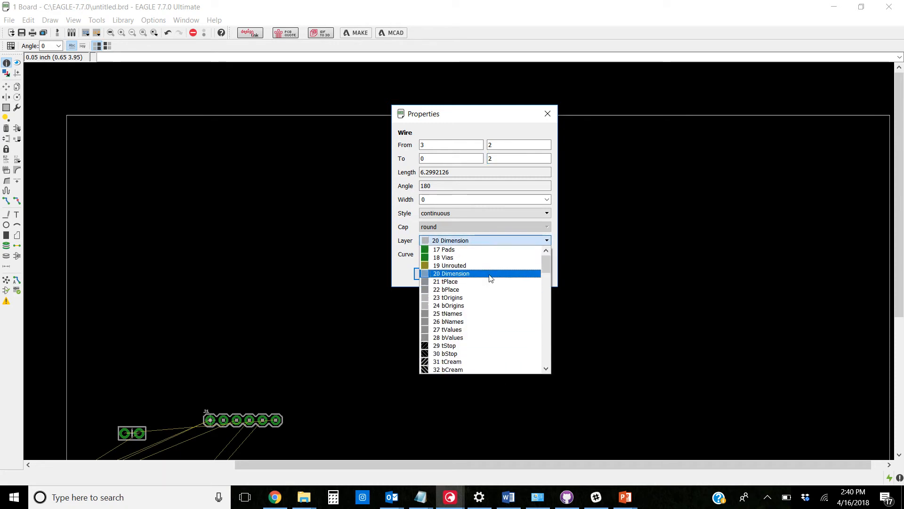
left_click(489, 275)
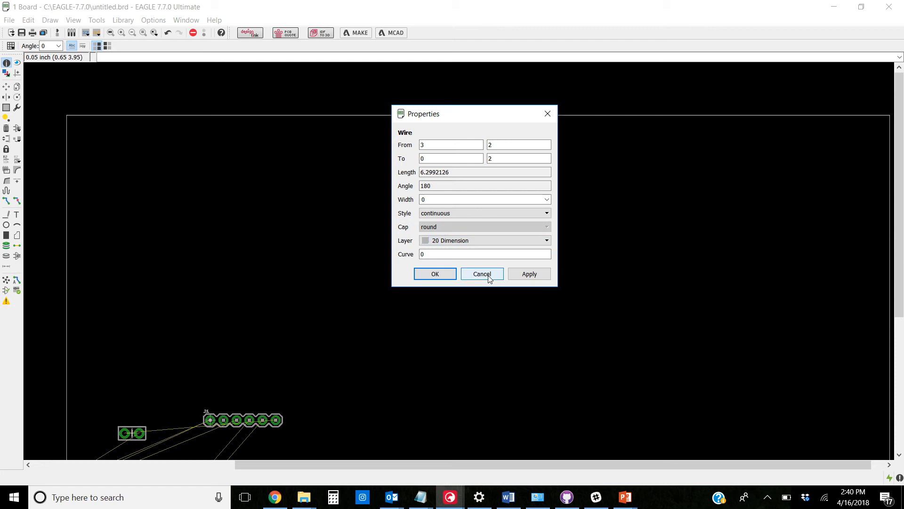
left_click(435, 274)
Set the end X coordinate of the board outline's bottom edge to 3 inches
scroll(512, 214, "down", 5)
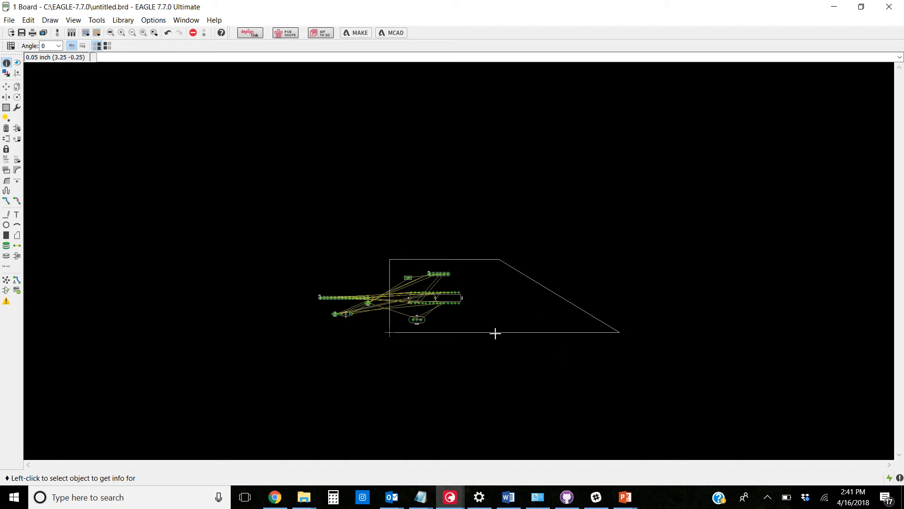
scroll(499, 222, "down", 3)
scroll(506, 260, "up", 4)
left_click(497, 253)
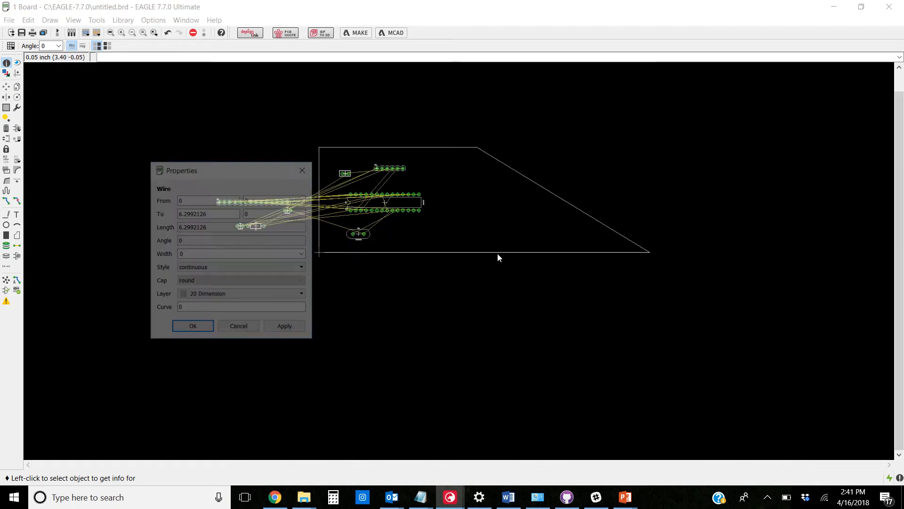
left_click_drag(207, 213, 148, 207)
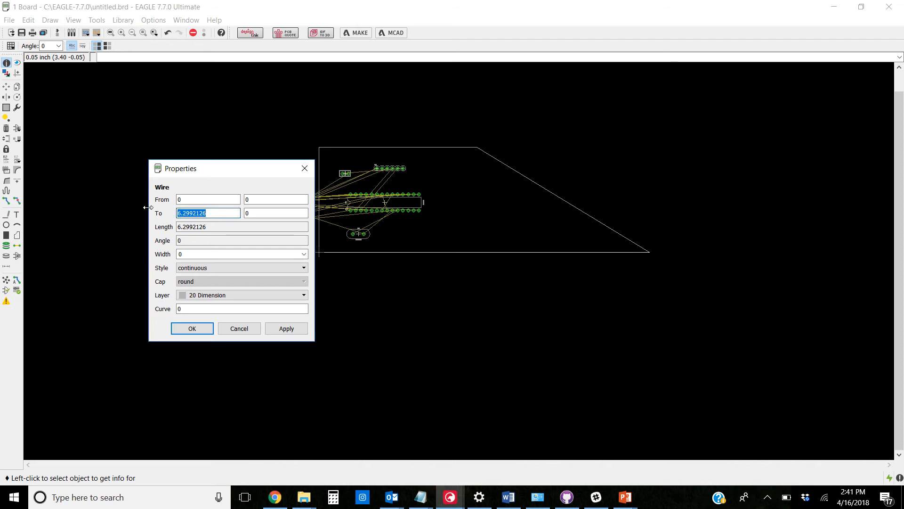
type("3")
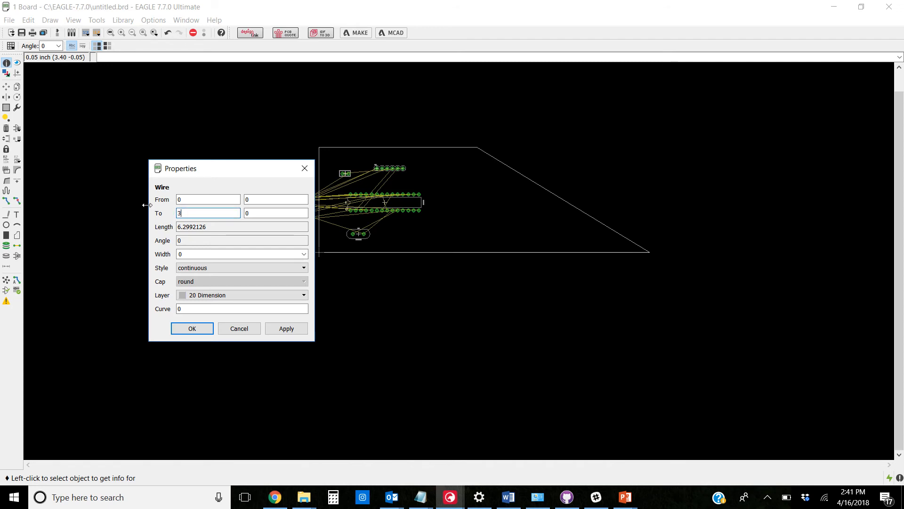
left_click(191, 327)
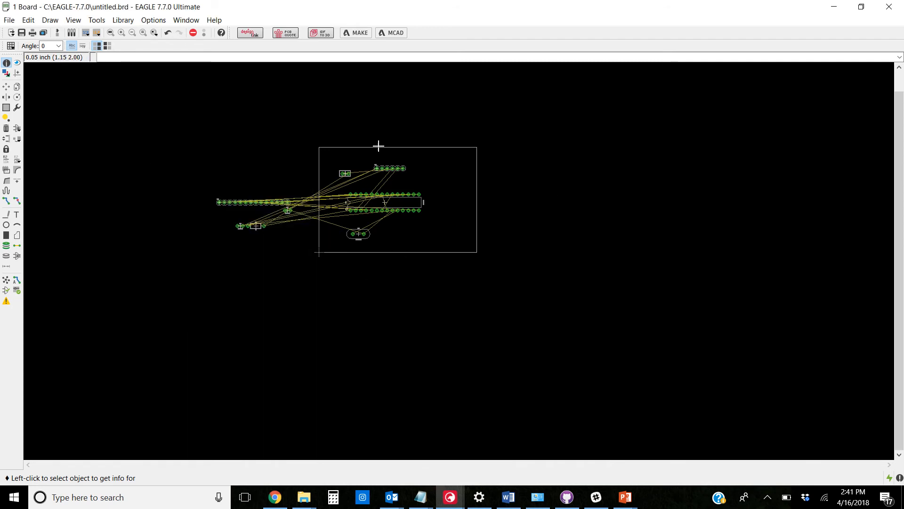
Move chip U1 toward the middle of the resized board, to about (1.65, 1.00) inches
scroll(378, 146, "up", 2)
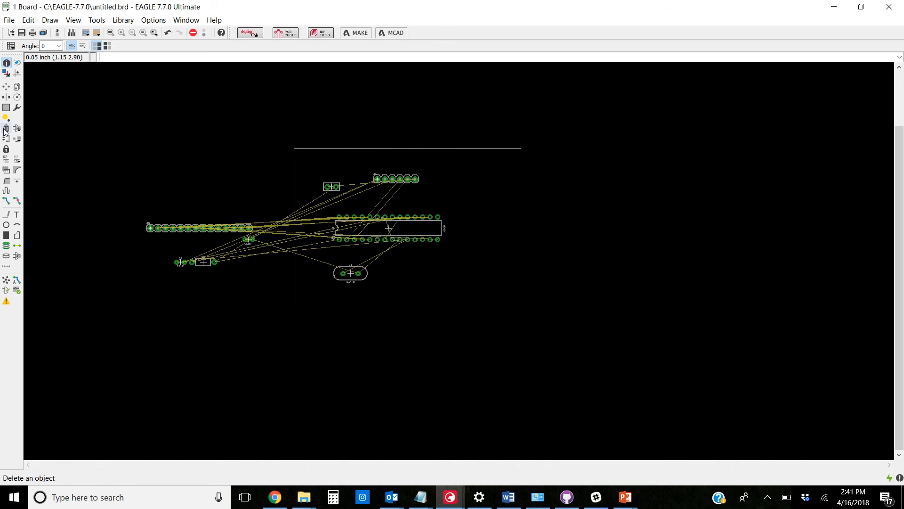
left_click(6, 86)
scroll(351, 199, "up", 4)
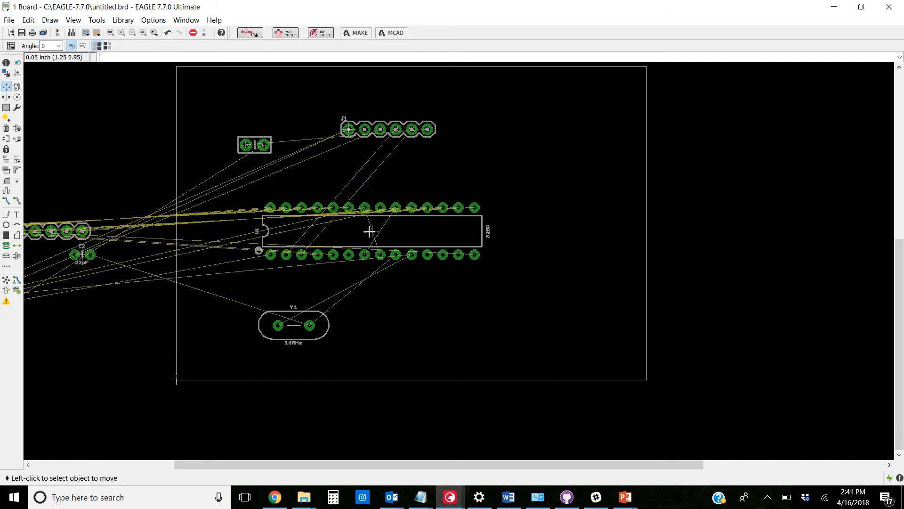
left_click(387, 227)
left_click(429, 215)
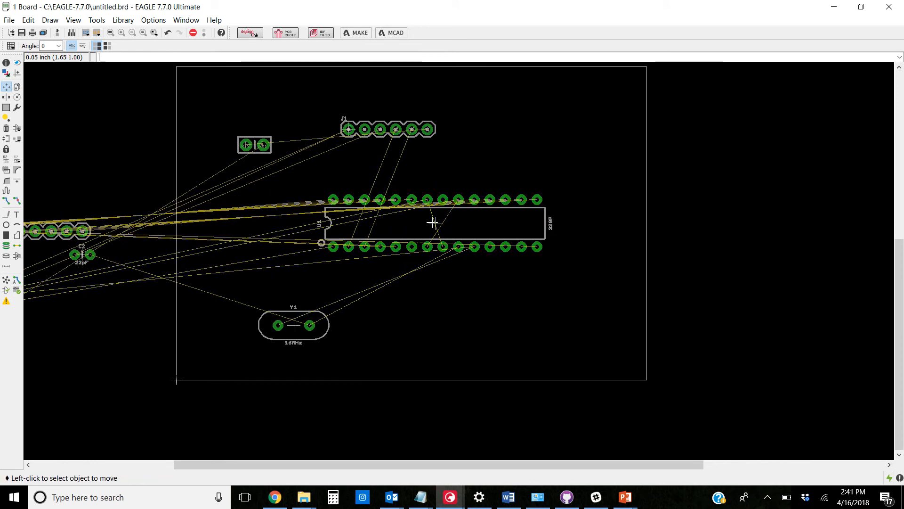
Move crystal Y1 directly beneath its U1 pins, to about (1.75, 0.45) inches
scroll(544, 219, "up", 5)
scroll(541, 233, "down", 4)
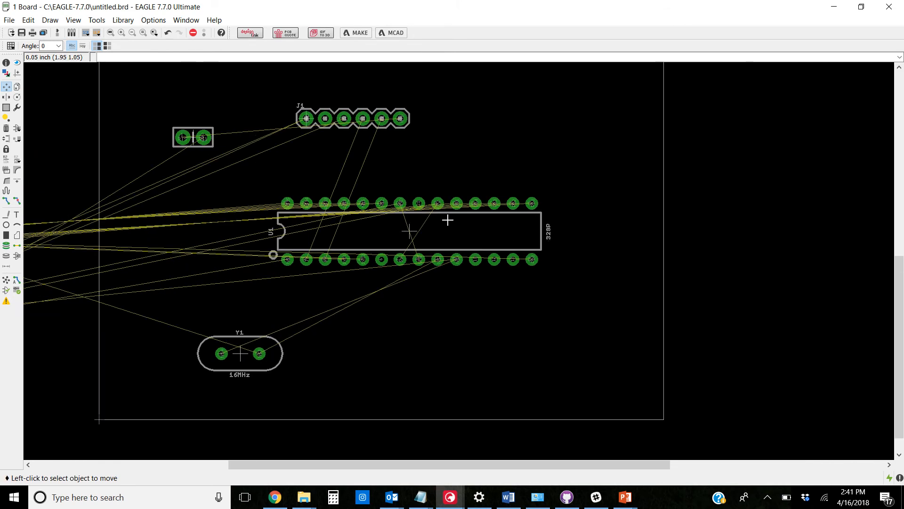
scroll(328, 227, "down", 5)
scroll(324, 224, "up", 2)
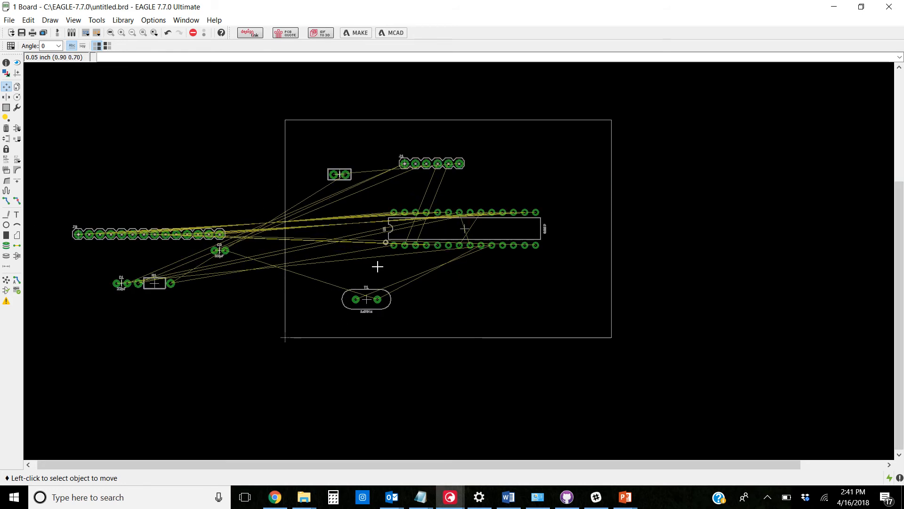
scroll(377, 267, "up", 1)
left_click(362, 306)
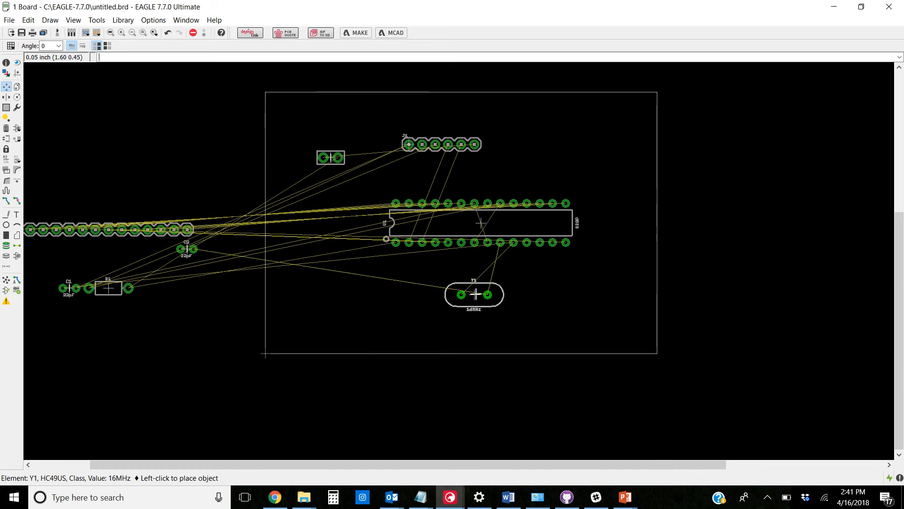
left_click(494, 294)
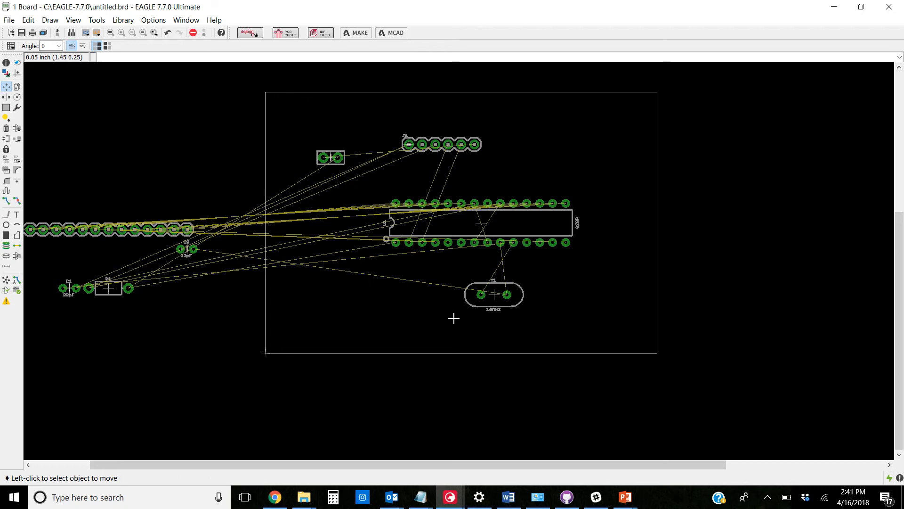
Try header J2 inside the board along its lower edge, with pin 1 at about (0.35, 0.15) inches
scroll(398, 318, "down", 2)
scroll(269, 262, "up", 2)
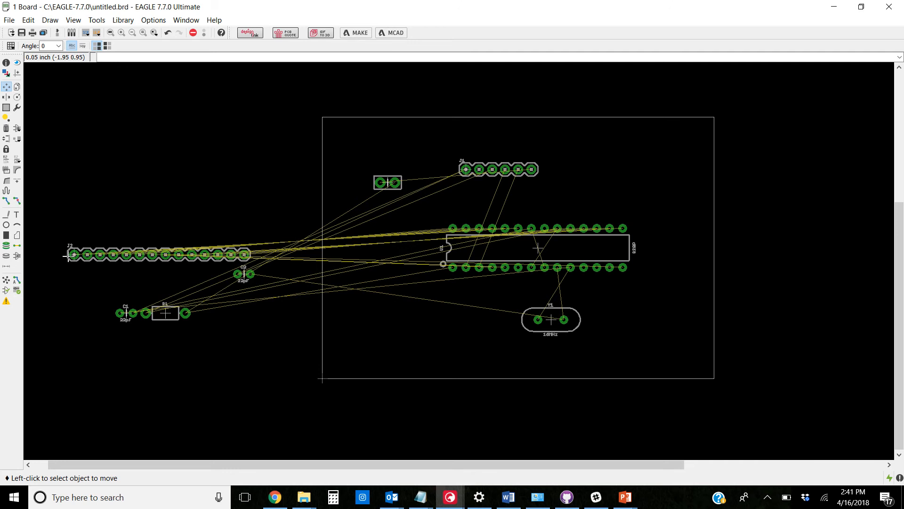
left_click(73, 254)
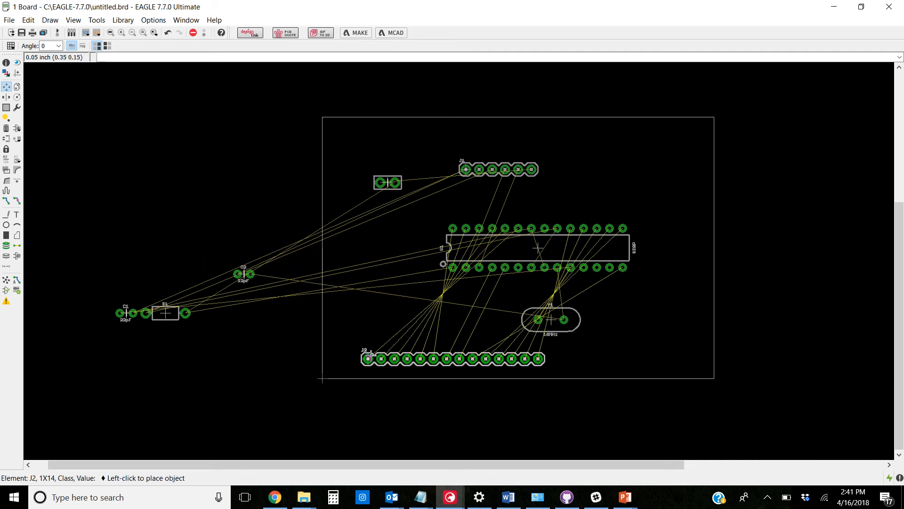
left_click(369, 359)
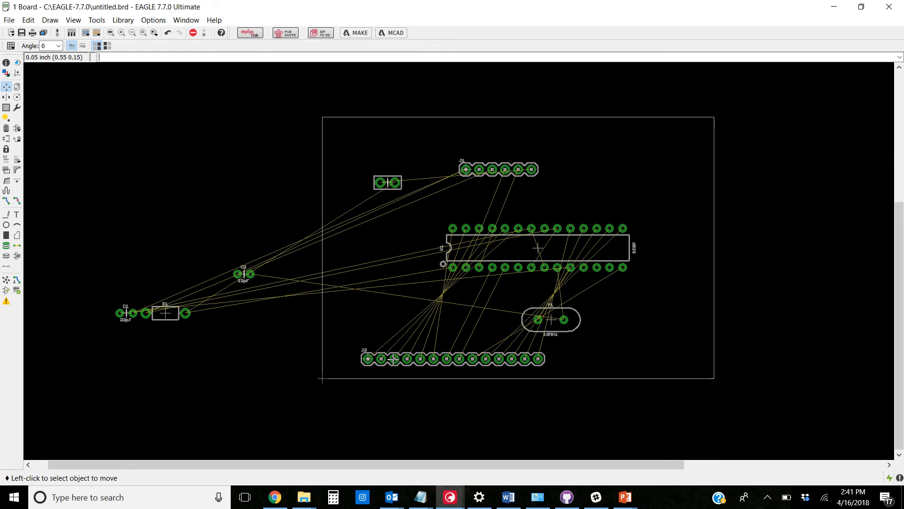
Move header J2 just above chip U1 in its unrotated orientation, with pin 1 at about (1.15, 1.40) inches
left_click(369, 359)
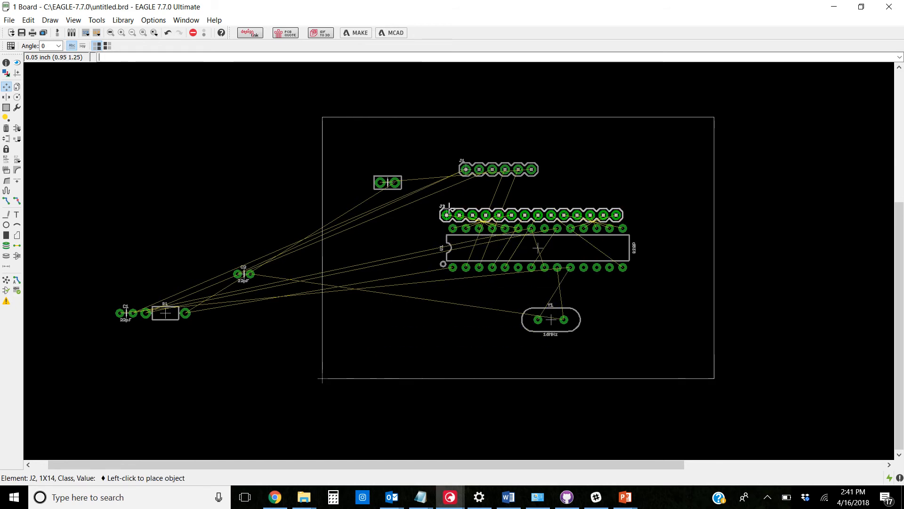
right_click(467, 189)
right_click(468, 189)
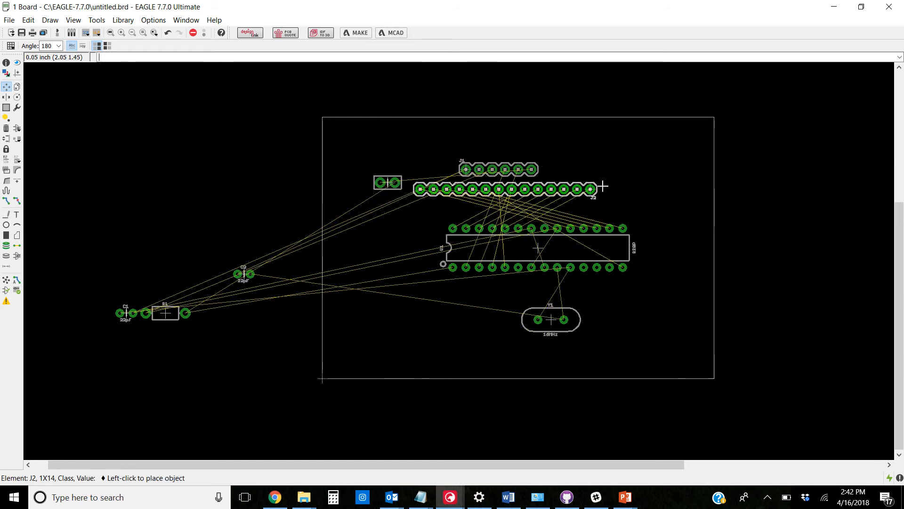
right_click(622, 183)
right_click(575, 176)
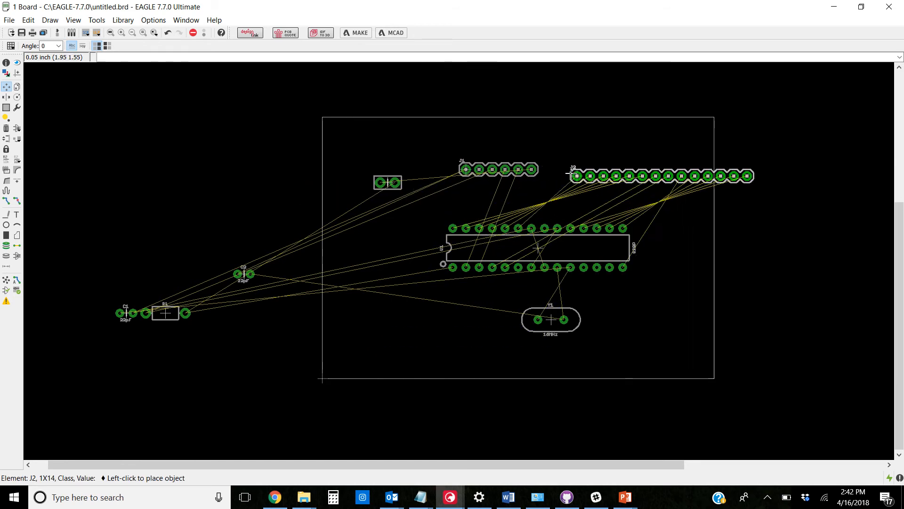
left_click(472, 196)
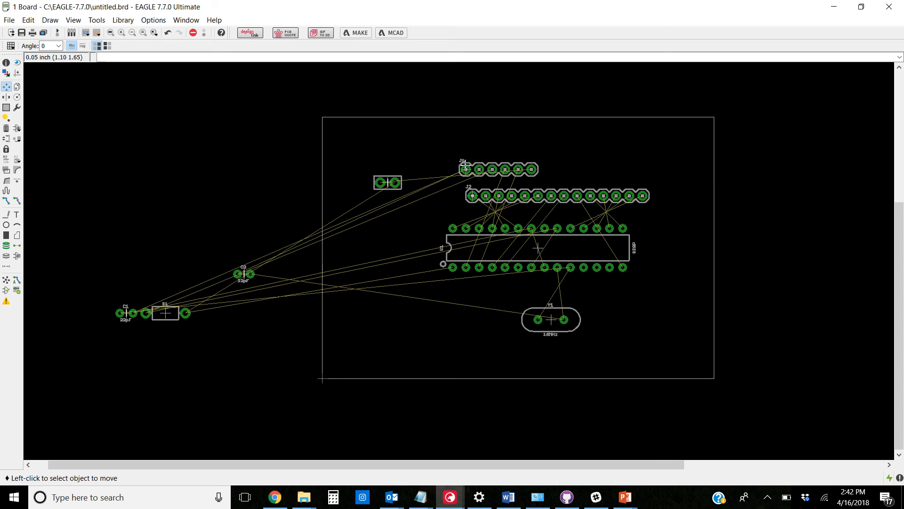
Try header J1 in the board's upper area at about (0.80, 1.70) inches, with its TX and RX airwires running straight down to U1
left_click(465, 168)
left_click(433, 156)
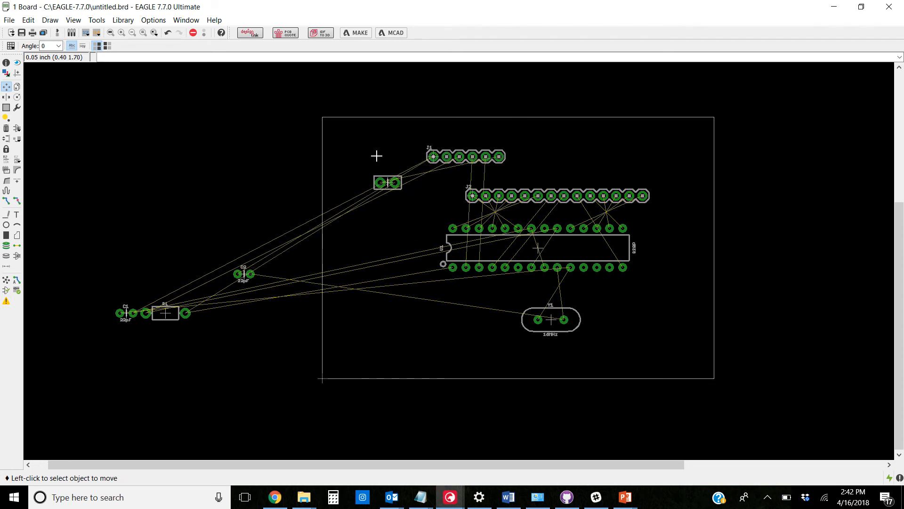
left_click_drag(430, 151, 405, 150)
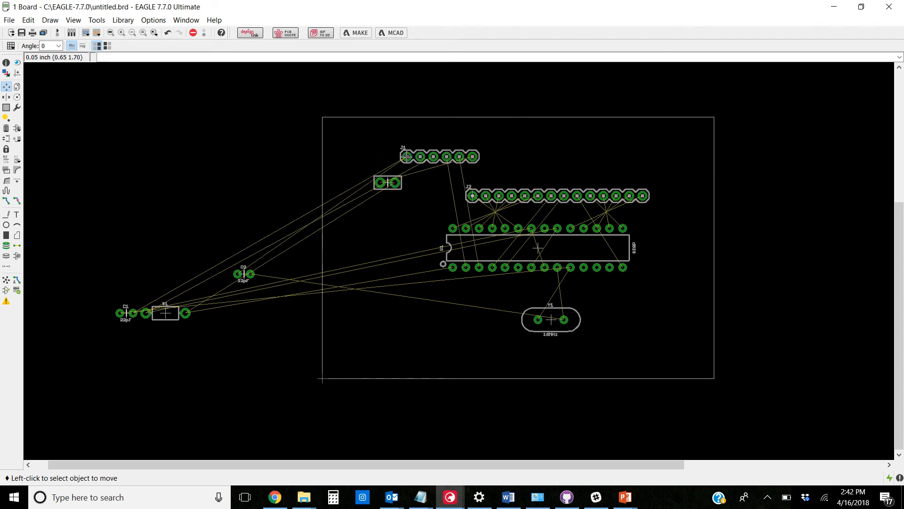
scroll(432, 167, "up", 5)
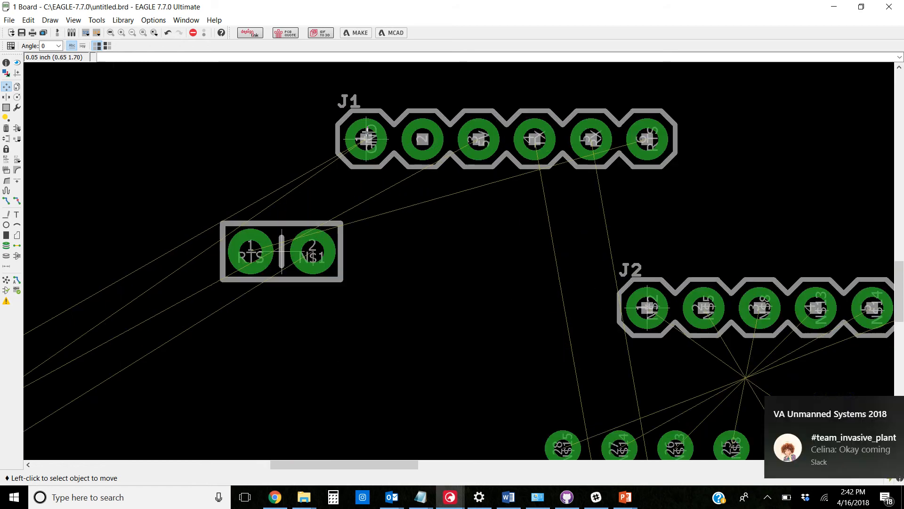
left_click(366, 140)
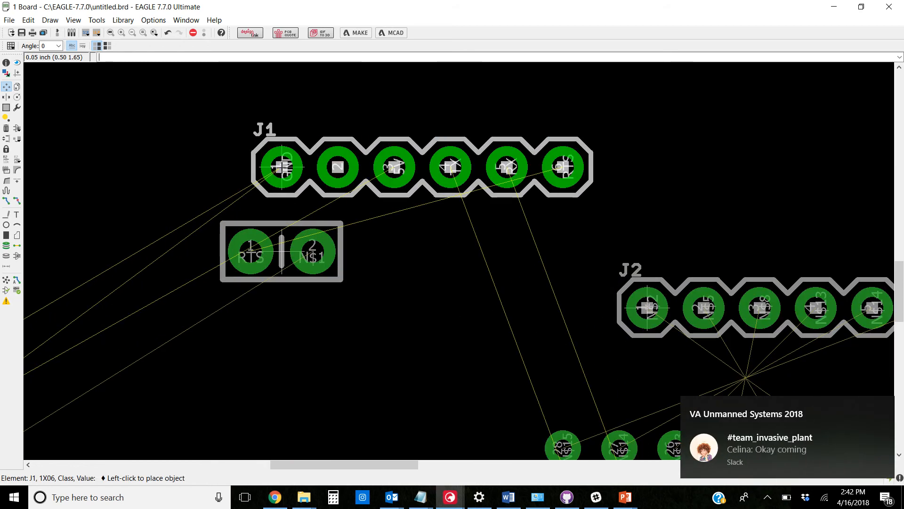
scroll(338, 165, "down", 3)
scroll(415, 153, "down", 2)
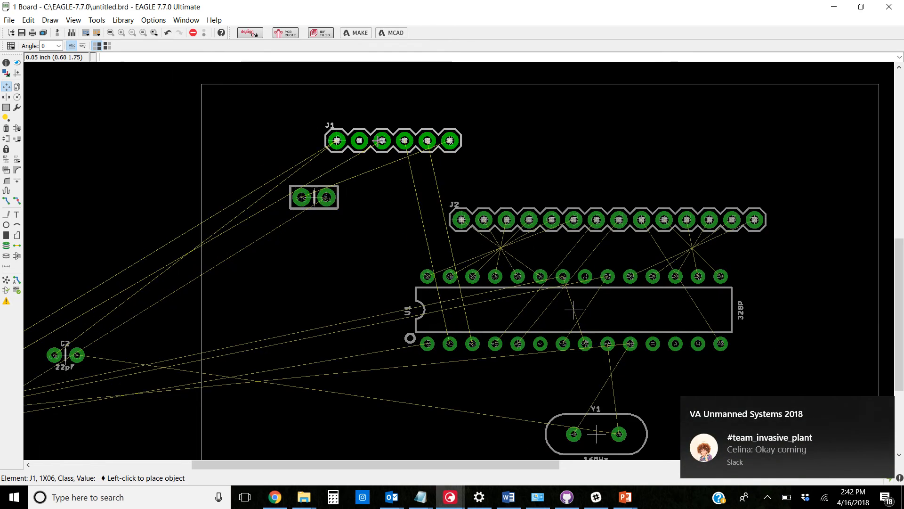
scroll(338, 140, "down", 1)
scroll(337, 140, "up", 1)
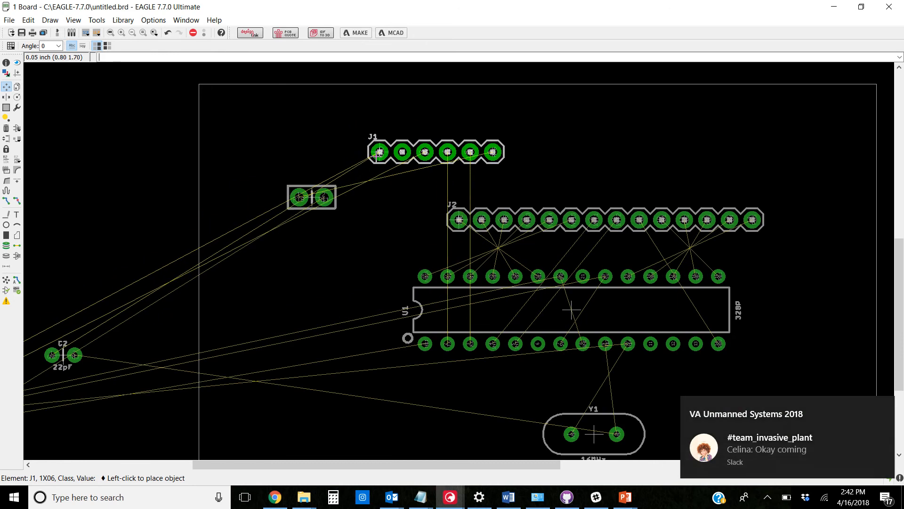
left_click(380, 152)
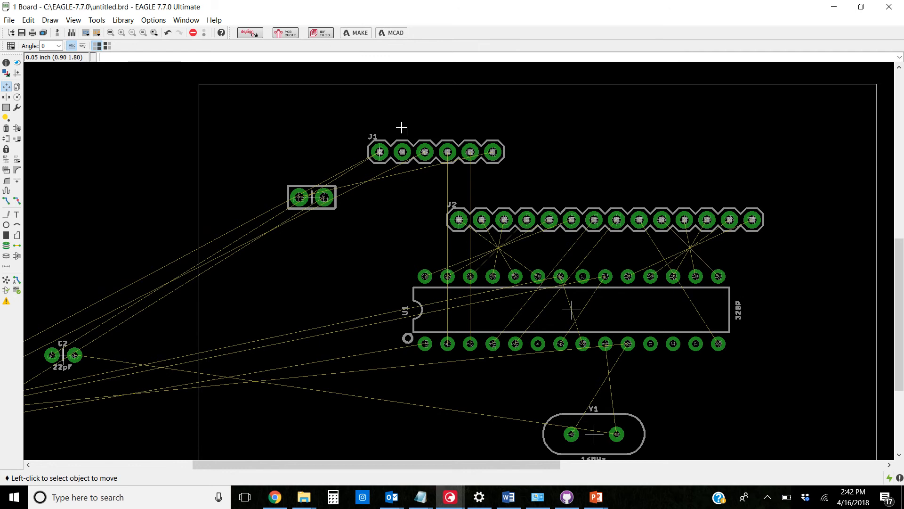
Move header J1 below U1 at 0° to about (0.80, 0.45) inches, lining its TX and RX pins up with U1's pins
left_click(379, 152)
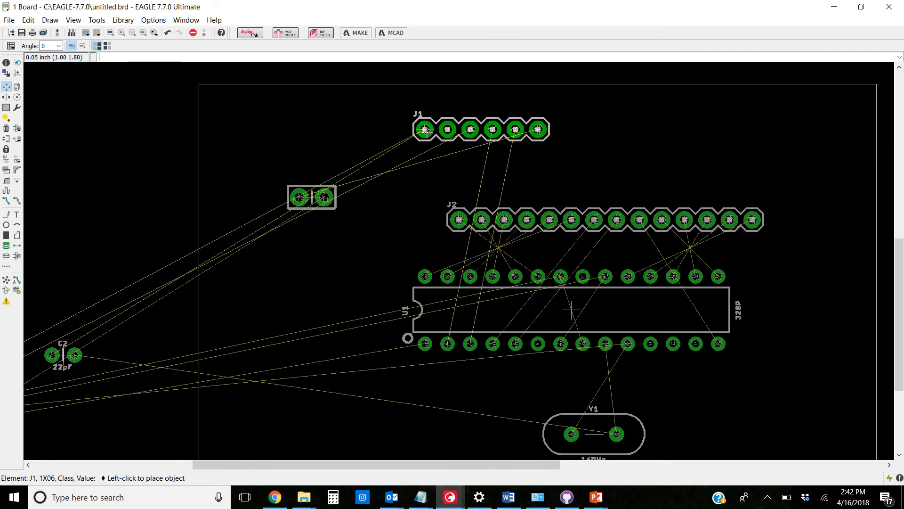
right_click(425, 129)
right_click(426, 134)
right_click(425, 137)
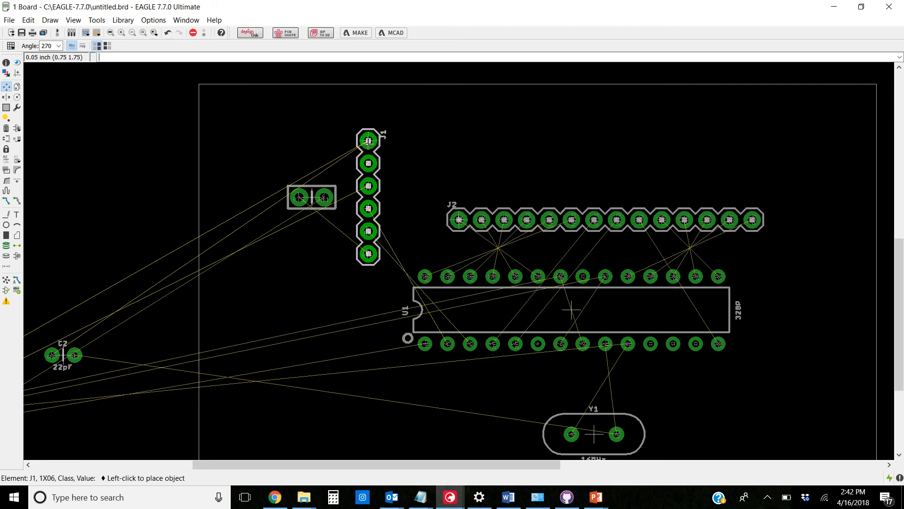
right_click(367, 146)
right_click(367, 147)
right_click(387, 288)
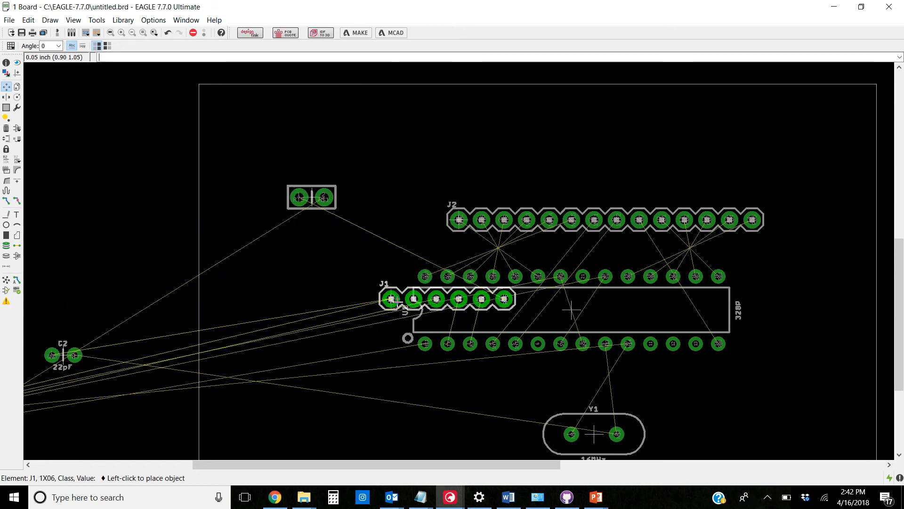
right_click(390, 432)
right_click(386, 428)
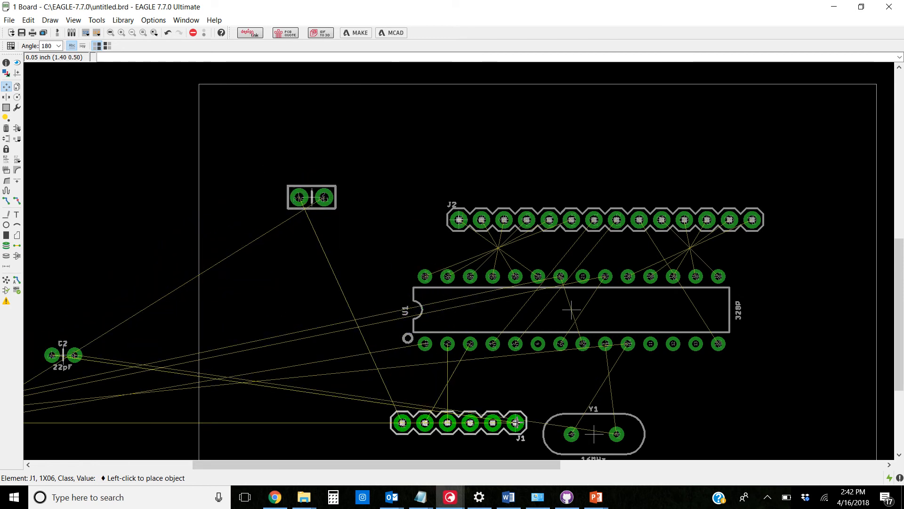
right_click(514, 424)
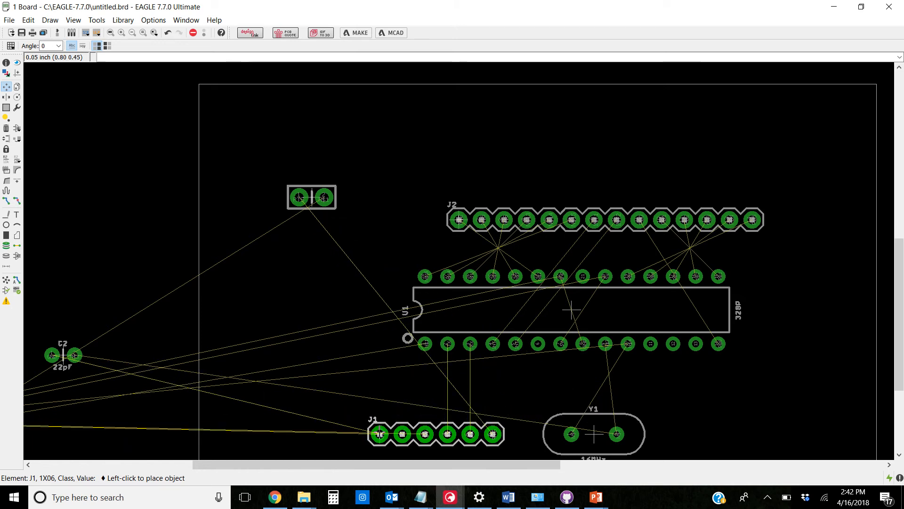
left_click(379, 434)
Try header J1 right against the board's lower edge, at about (0.80, 0.05) inches
scroll(349, 273, "down", 5)
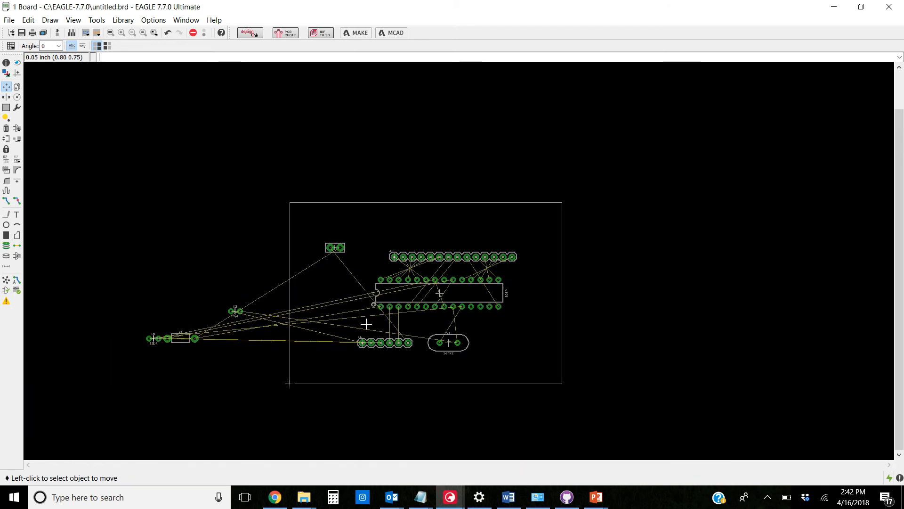
scroll(392, 361, "up", 3)
left_click(359, 354)
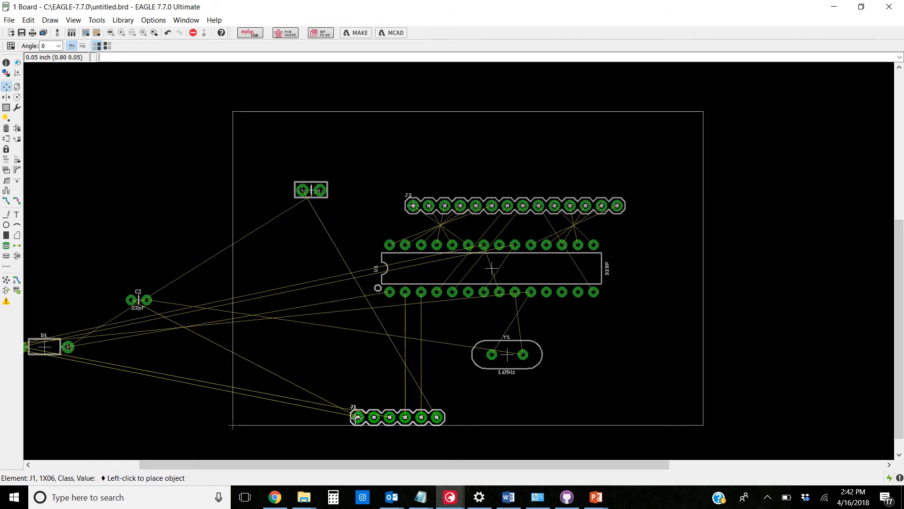
scroll(356, 416, "up", 3)
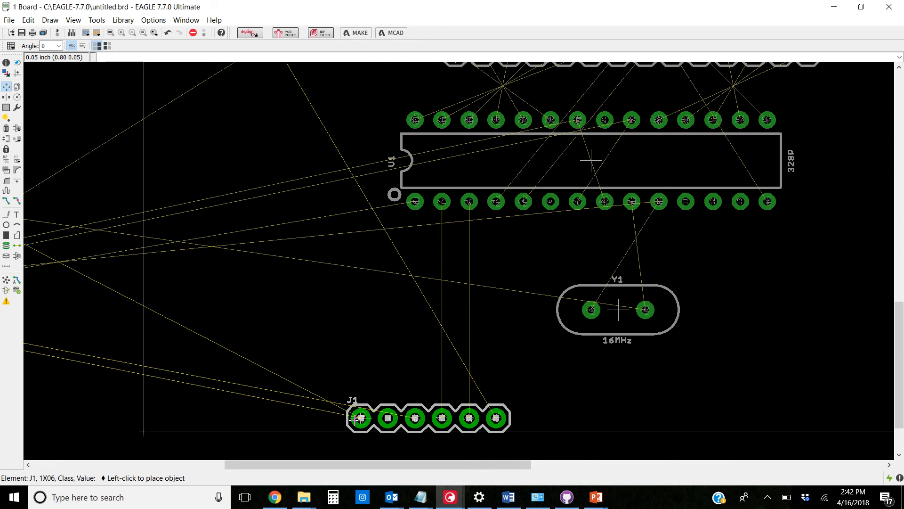
left_click(355, 421)
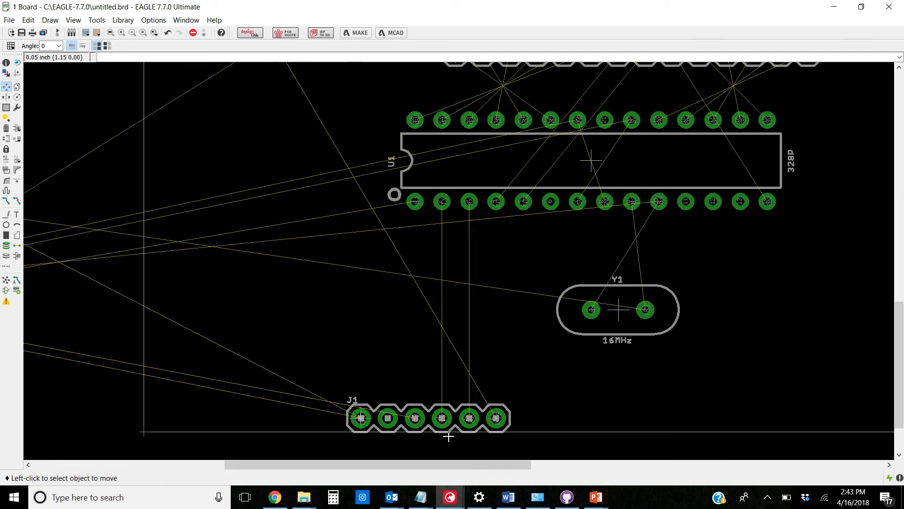
Shift header J1 slightly away from the board's lower edge, to about (0.80, 0.10) inches
scroll(449, 437, "up", 3)
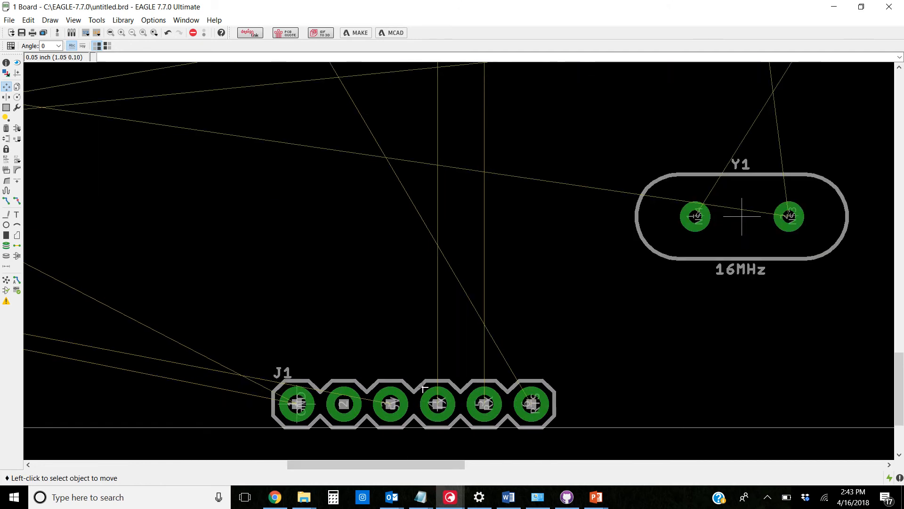
scroll(415, 393, "down", 3)
left_click(330, 398)
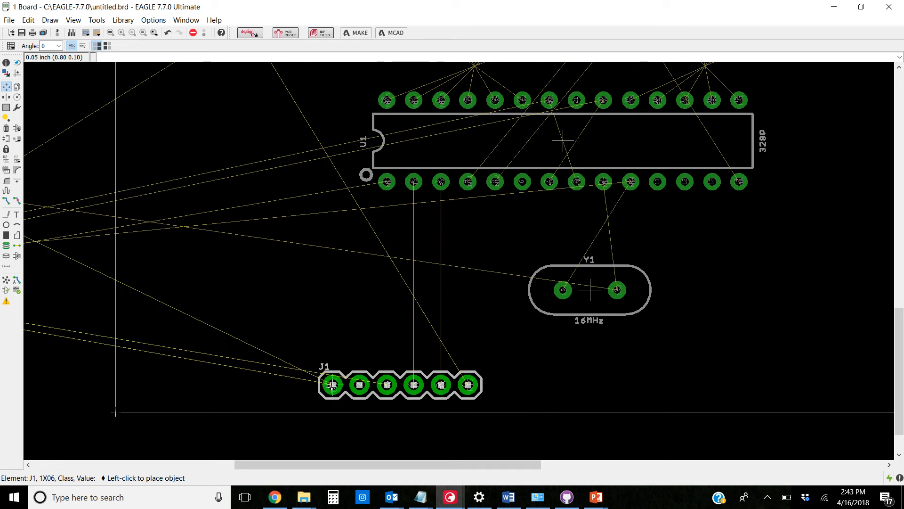
left_click(333, 385)
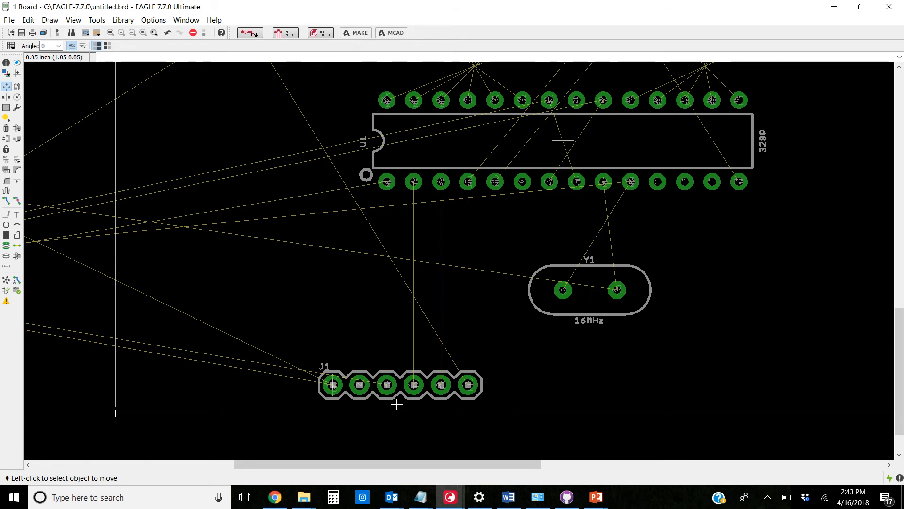
Move header J1 closer to U1, to about (0.80, 0.35) inches
scroll(419, 361, "down", 5)
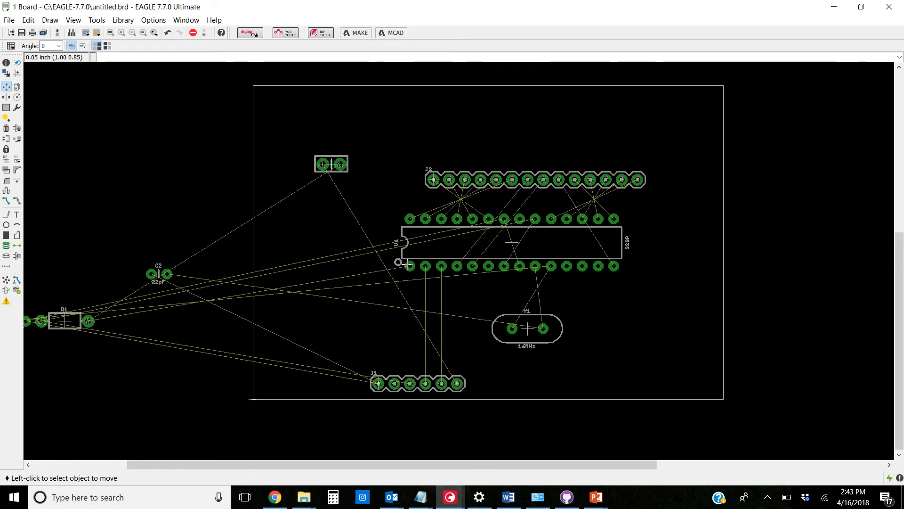
scroll(443, 177, "down", 2)
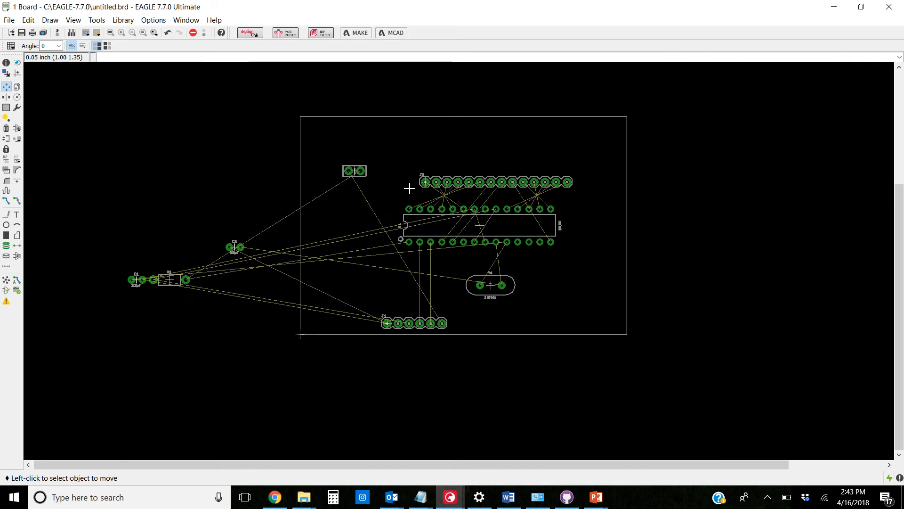
scroll(363, 295, "up", 3)
left_click(338, 331)
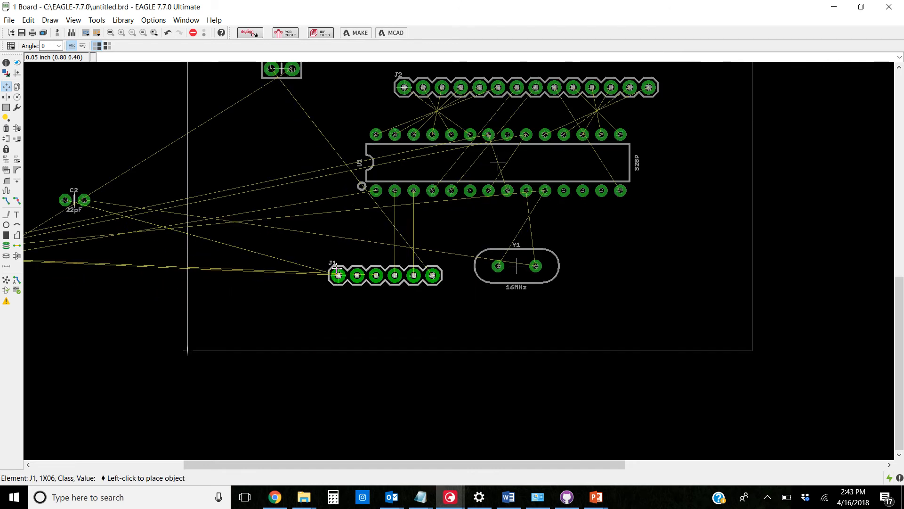
left_click(338, 284)
Rotate crystal Y1 to 180° and place it at about (1.95, 0.35) inches so its airwires to U1 no longer cross
left_click(510, 267)
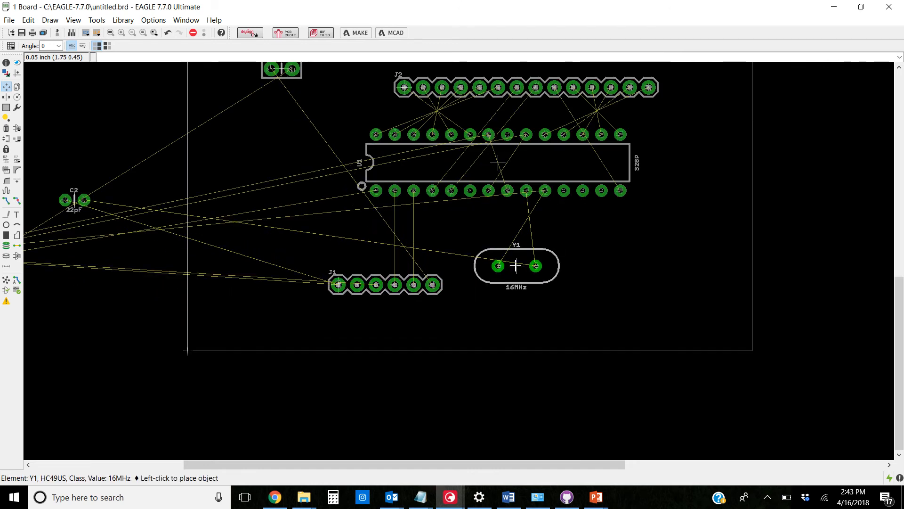
right_click(528, 266)
right_click(528, 266)
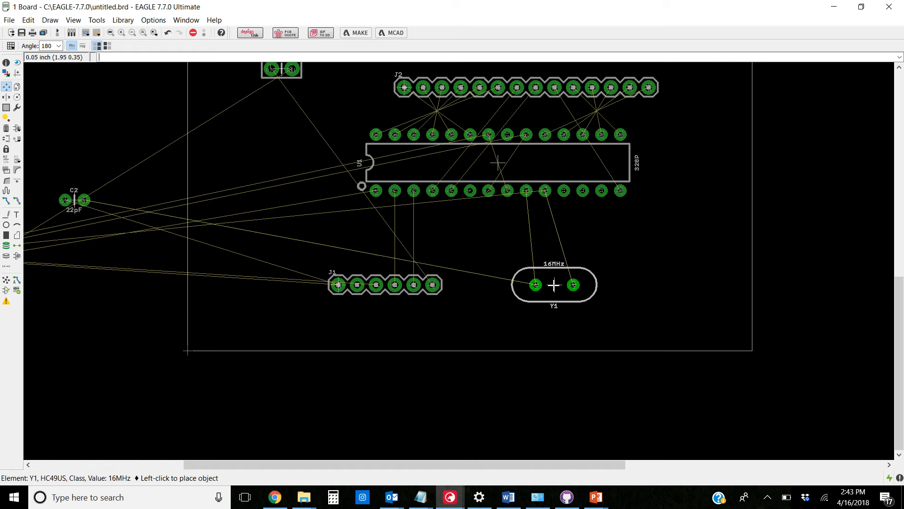
left_click(554, 285)
Place capacitor C1 at 0° between U1 and crystal Y1, at about (2.05, 0.60) inches
scroll(570, 285, "down", 3)
scroll(395, 243, "up", 1)
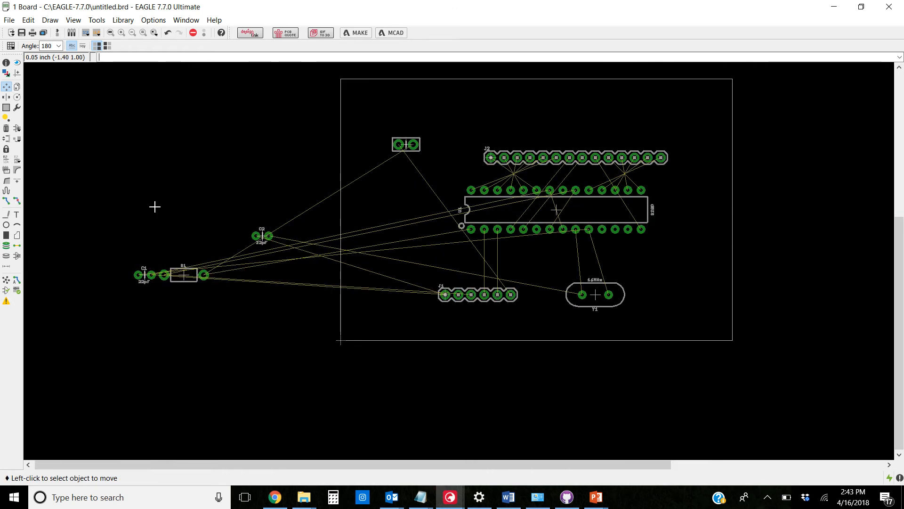
scroll(157, 270, "up", 2)
scroll(141, 299, "down", 1)
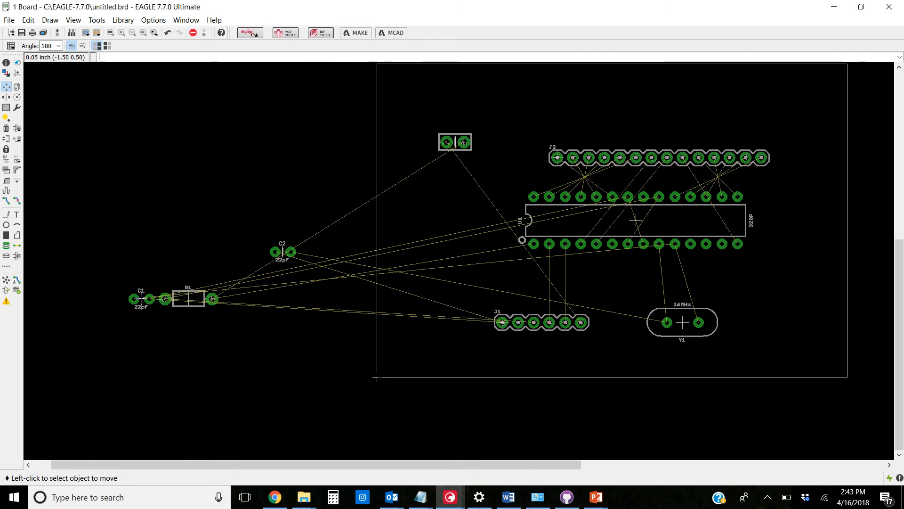
left_click(141, 298)
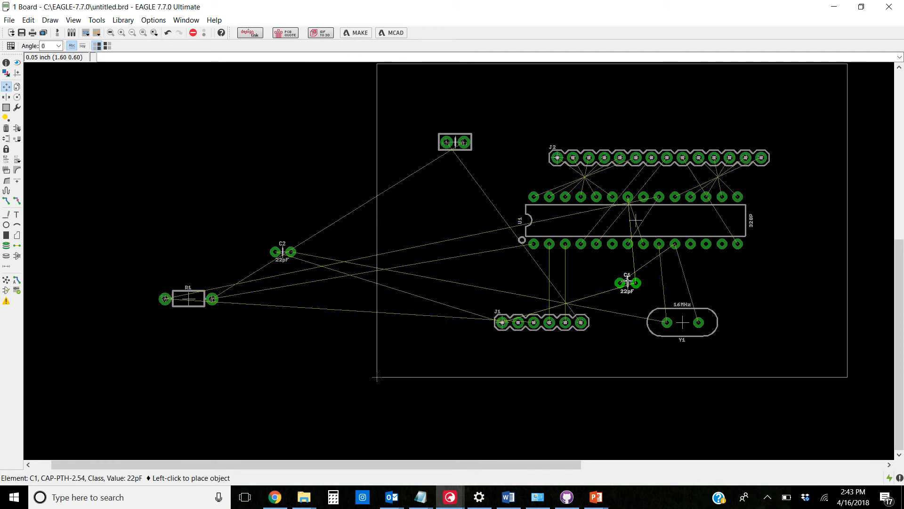
right_click(714, 274)
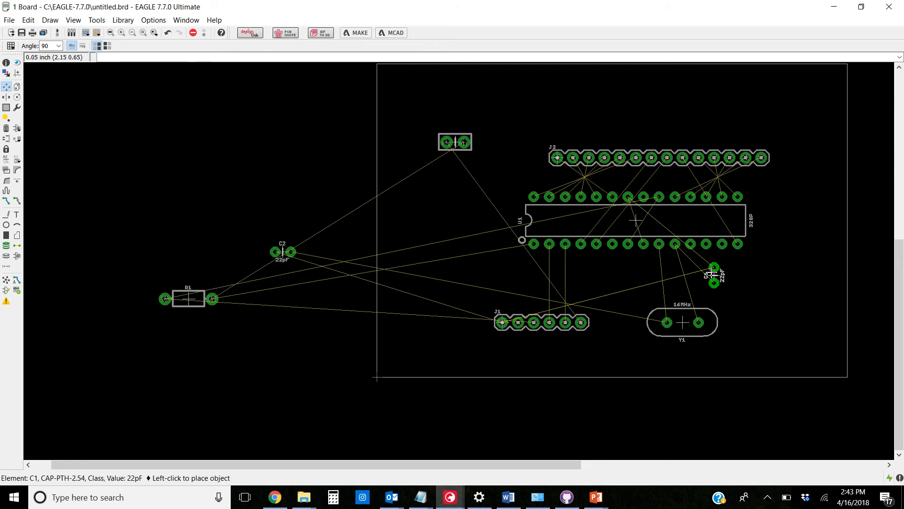
right_click(712, 274)
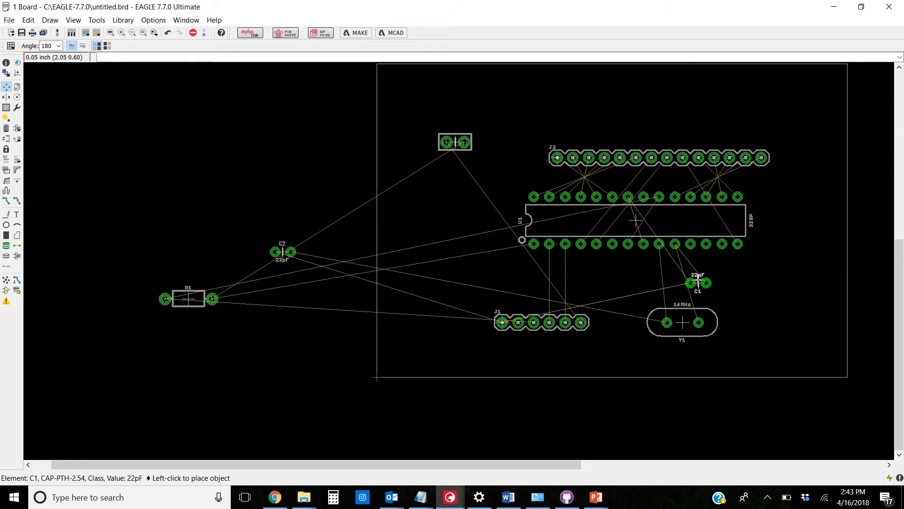
right_click(699, 281)
right_click(698, 282)
left_click(697, 283)
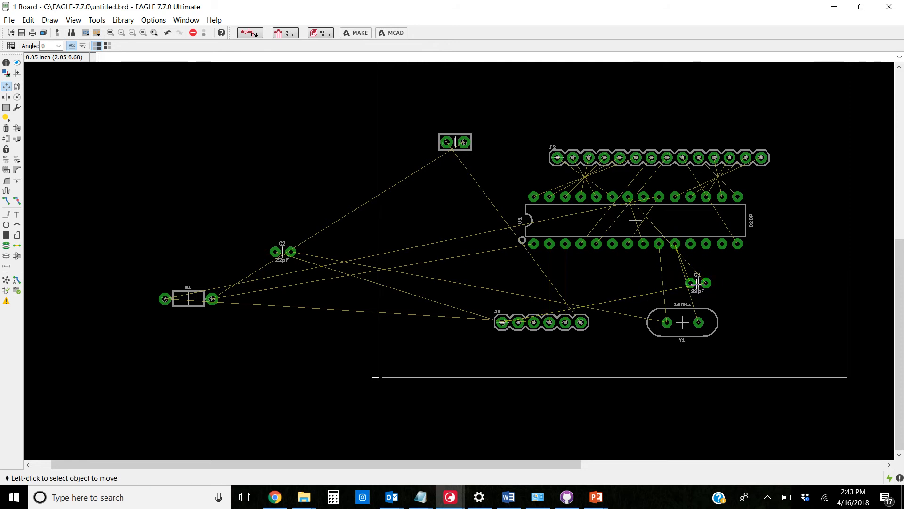
Examine the net labels on C1's pads and the airwires linking C1 with U1, Y1 and J1
scroll(697, 283, "up", 5)
scroll(697, 283, "down", 5)
scroll(701, 284, "up", 8)
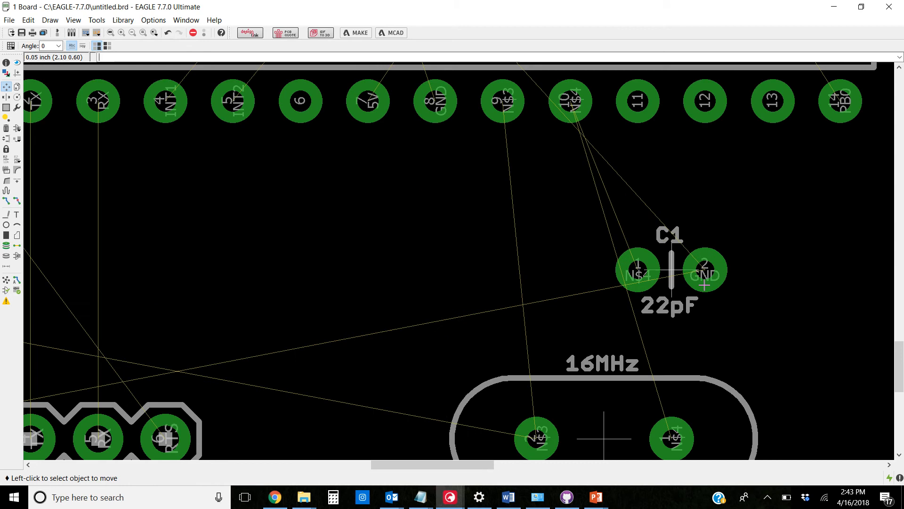
scroll(704, 284, "up", 4)
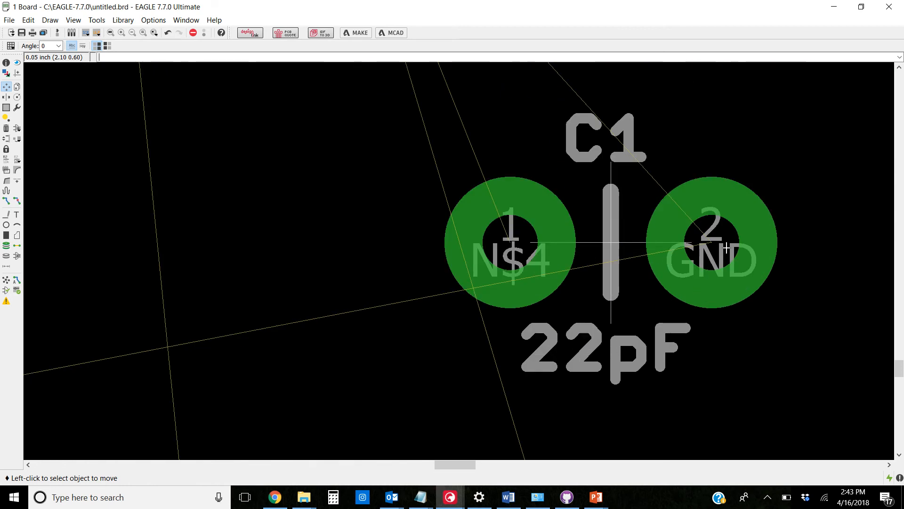
scroll(700, 238, "down", 2)
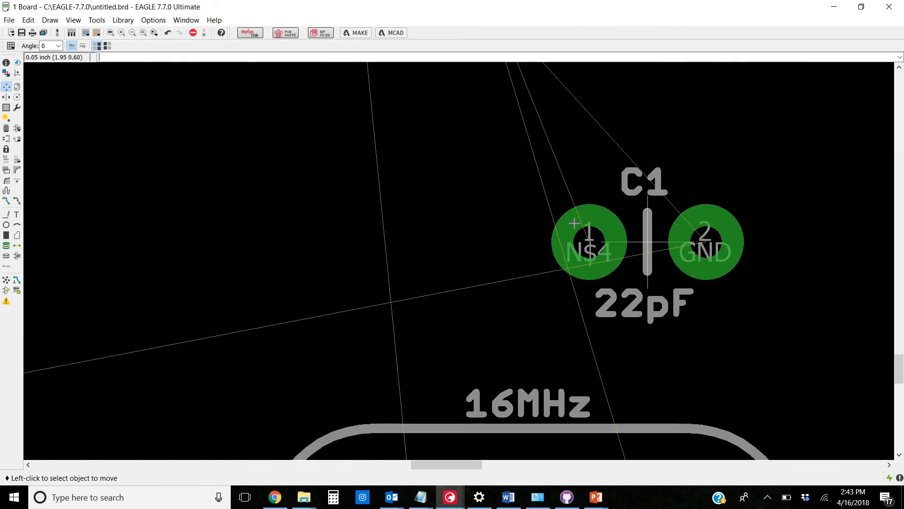
scroll(574, 223, "down", 6)
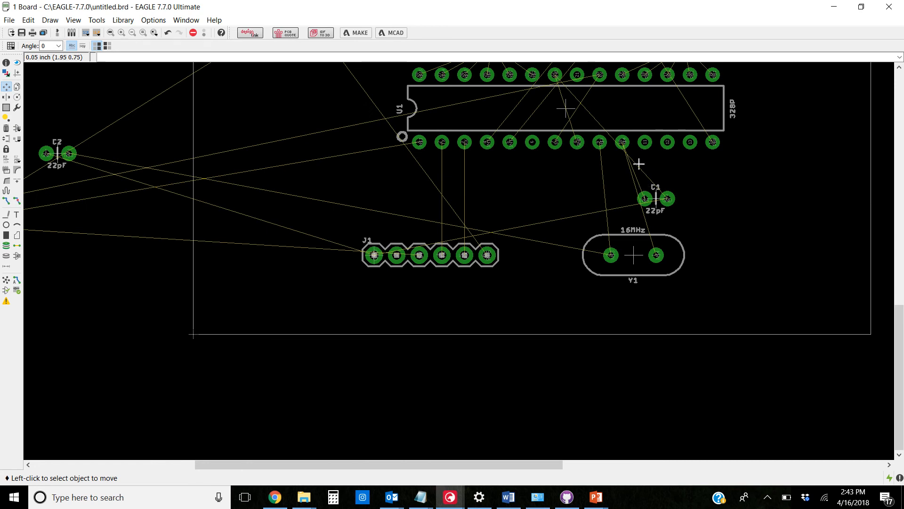
scroll(672, 219, "down", 2)
scroll(581, 150, "up", 4)
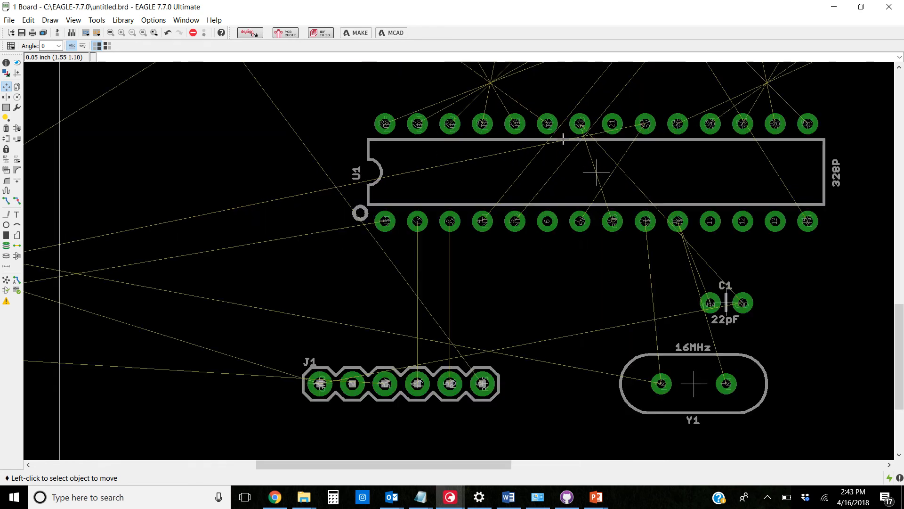
scroll(563, 139, "up", 3)
scroll(715, 286, "down", 4)
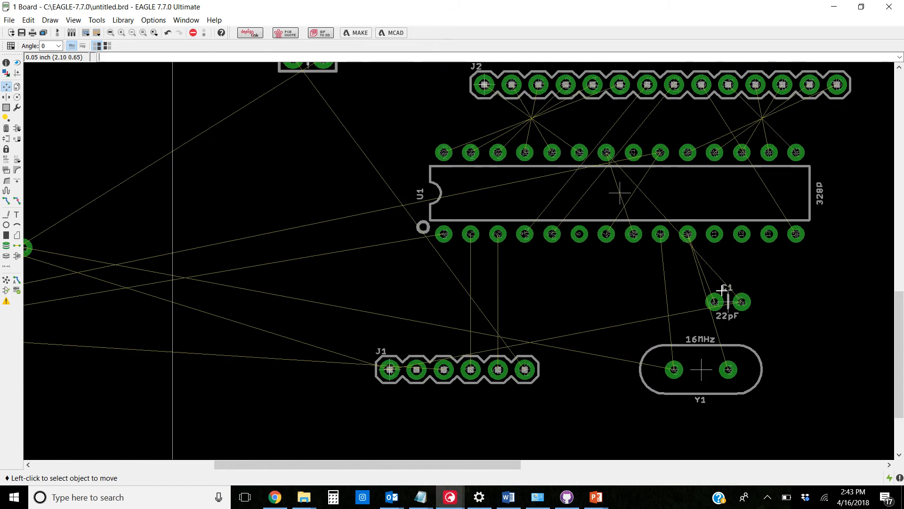
scroll(614, 280, "down", 5)
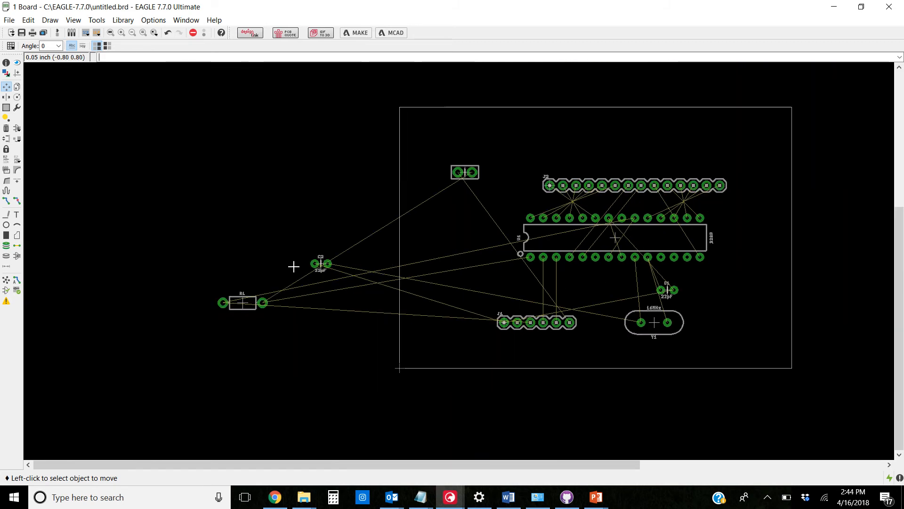
Place resistor R1 inside the board outline, just below capacitor C3, at about (0.40, 1.15) inches
left_click(242, 304)
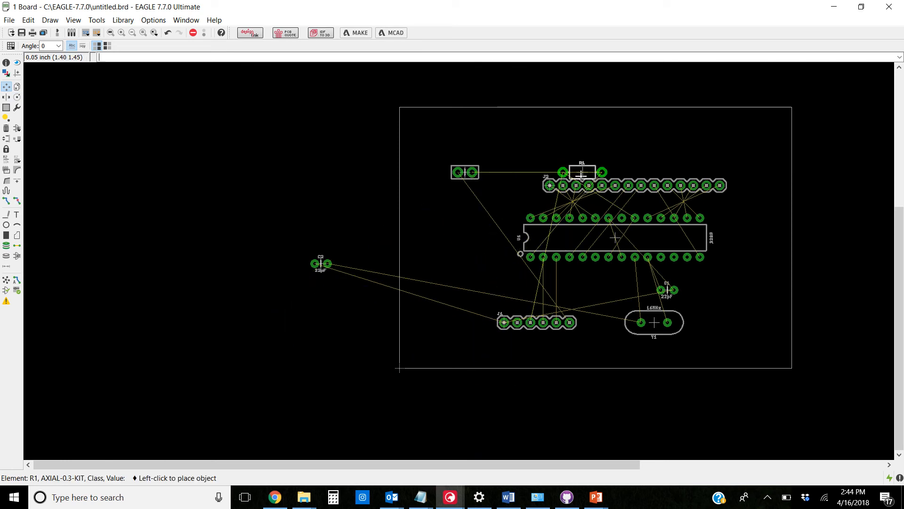
scroll(583, 180, "up", 3)
scroll(591, 216, "down", 1)
left_click(391, 243)
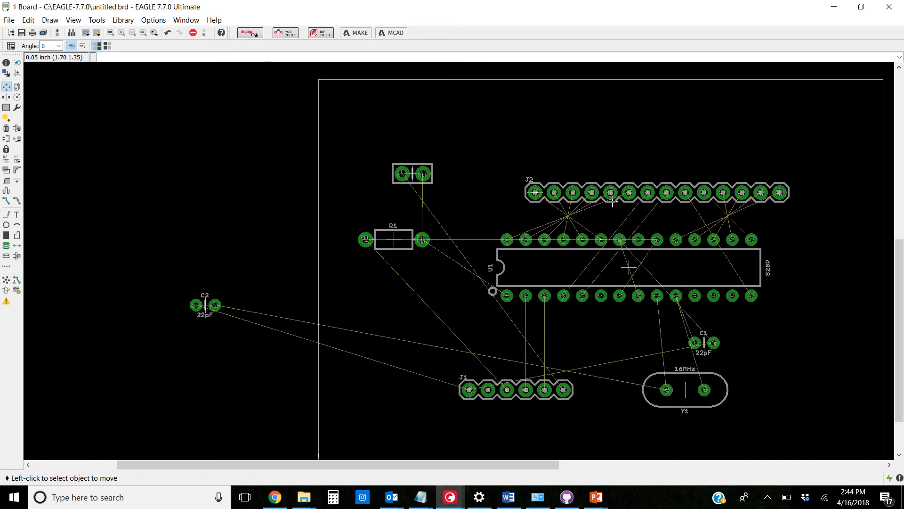
Move header J2 farther above U1 to about (1.35, 1.80) inches and header J1 to about (0.85, 0.30) inches
left_click(526, 201)
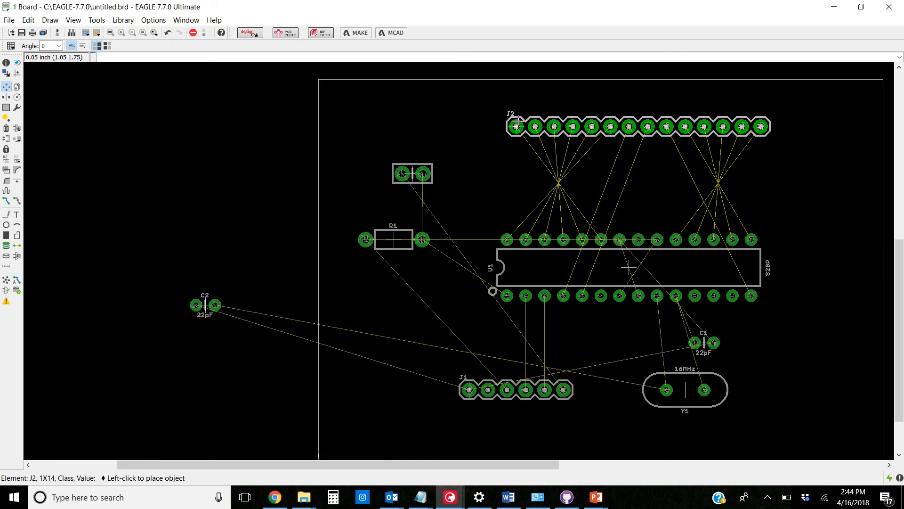
left_click(517, 116)
scroll(580, 137, "down", 1)
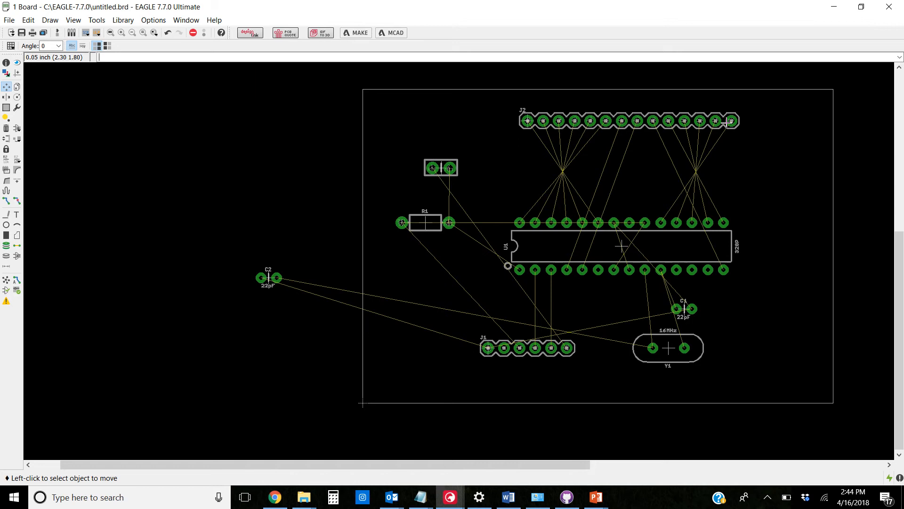
left_click(527, 121)
left_click(575, 121)
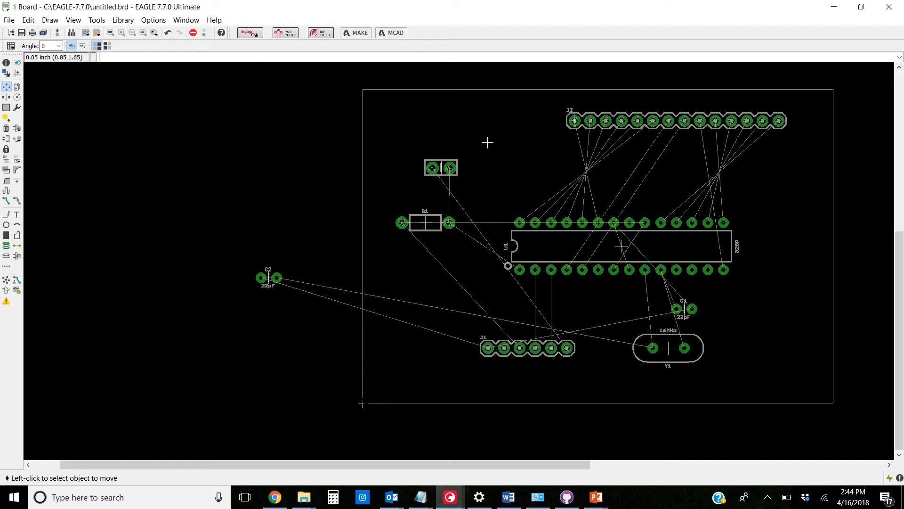
left_click(488, 347)
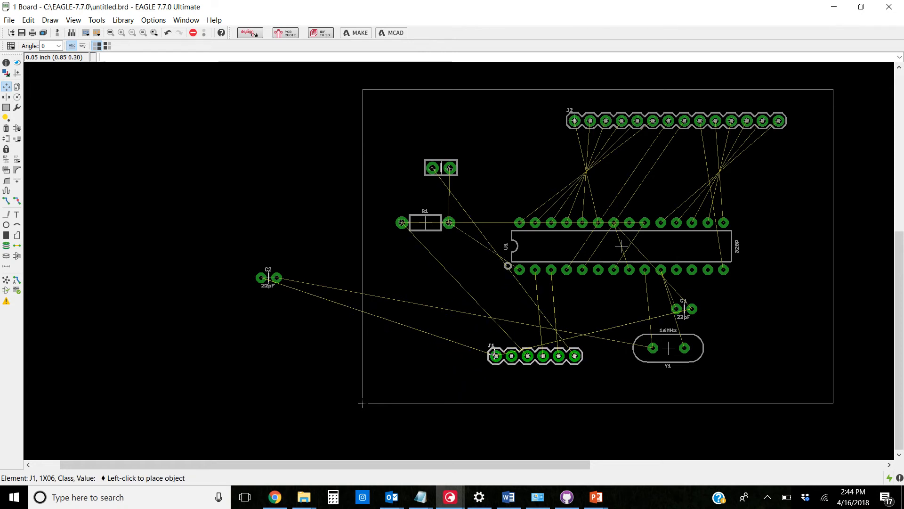
left_click(496, 355)
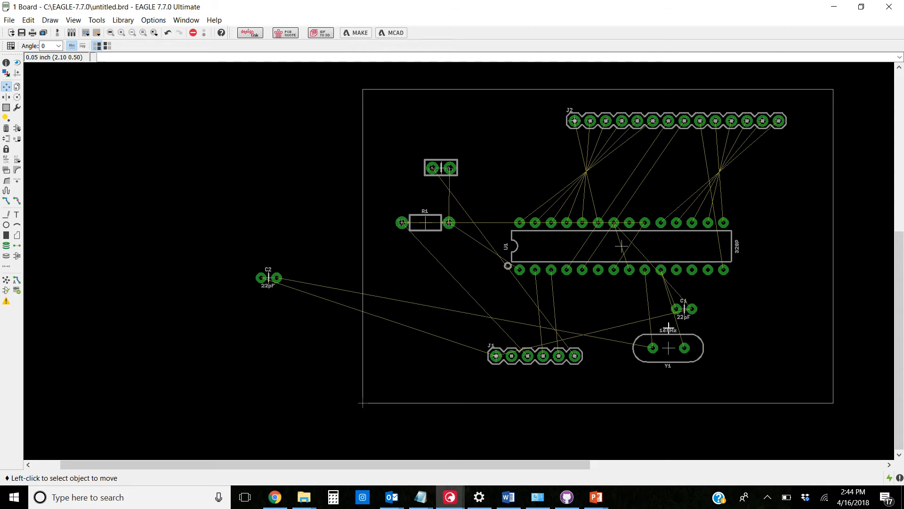
Place capacitor C2 beside C1 above crystal Y1, at about (1.75, 0.60) inches
scroll(273, 266, "up", 3)
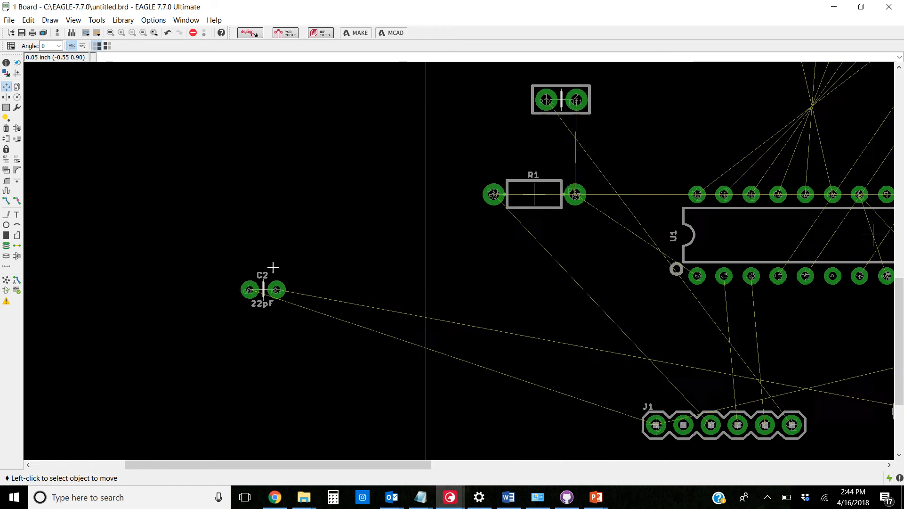
scroll(273, 268, "down", 5)
scroll(281, 241, "up", 1)
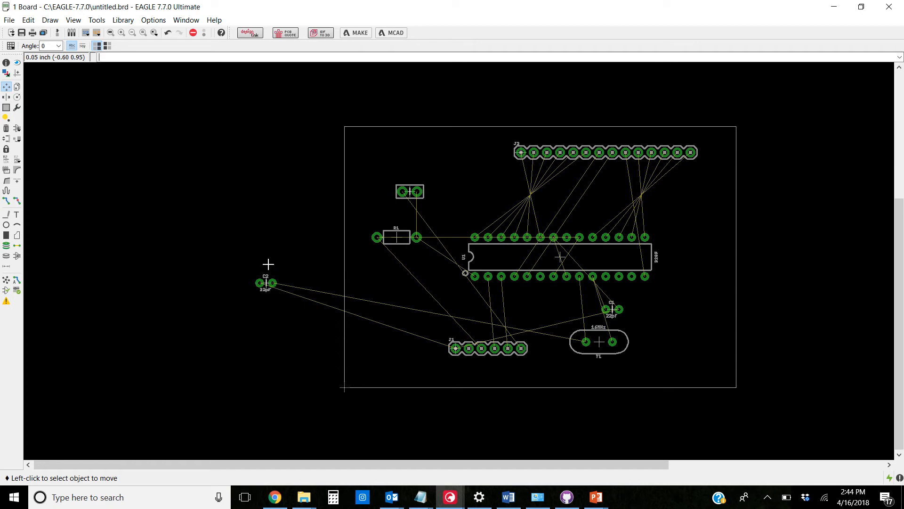
scroll(266, 283, "up", 2)
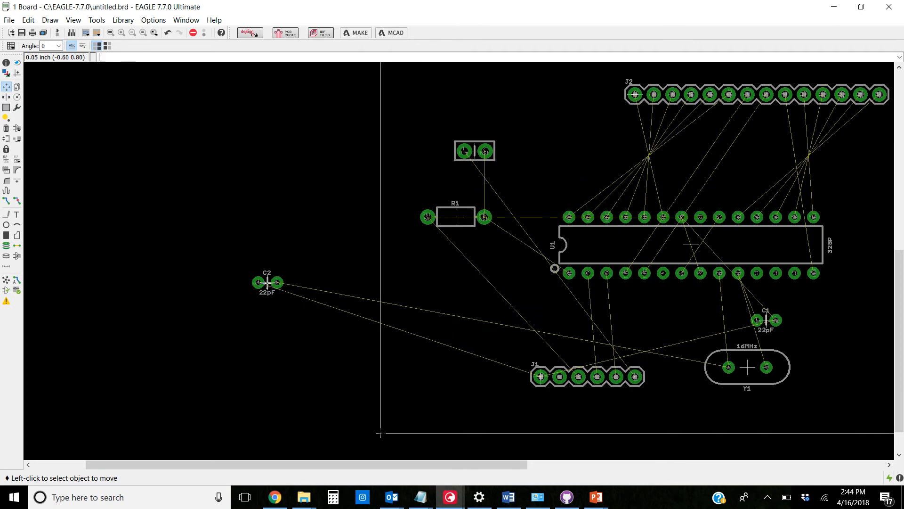
left_click(265, 283)
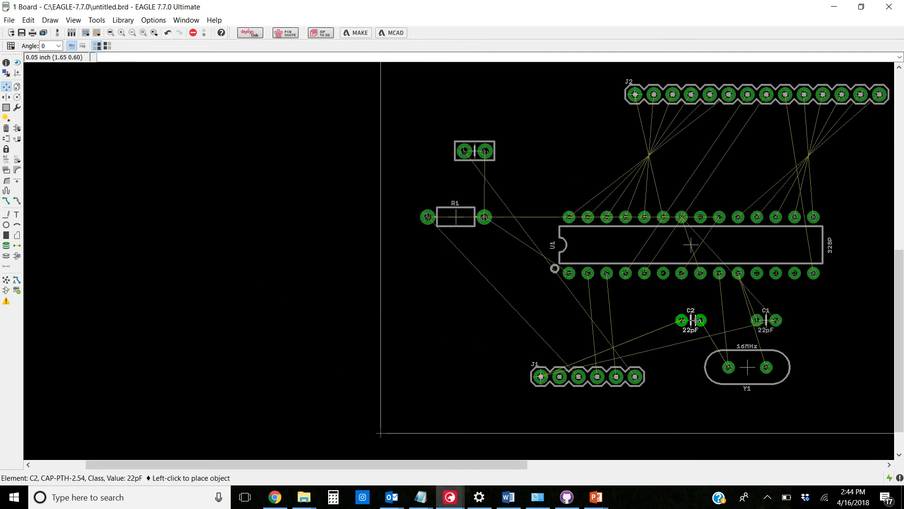
scroll(696, 322, "up", 1)
scroll(701, 320, "up", 1)
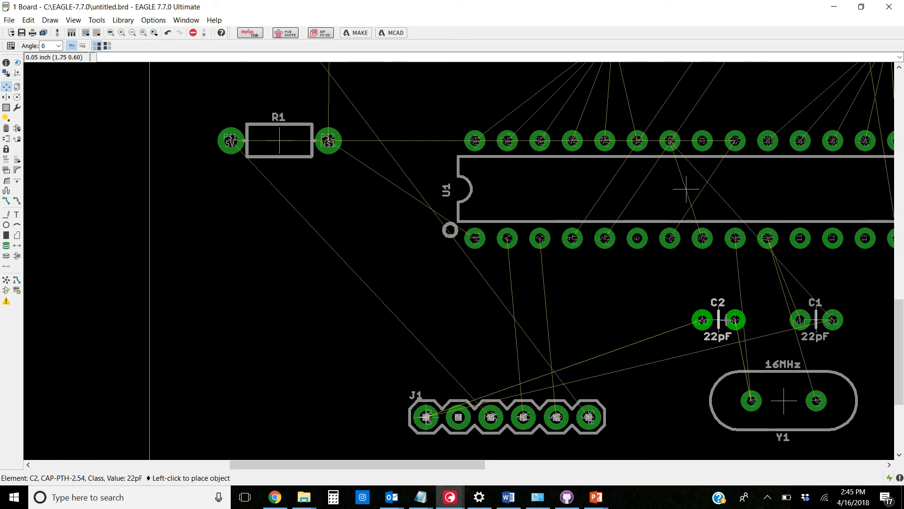
left_click(719, 320)
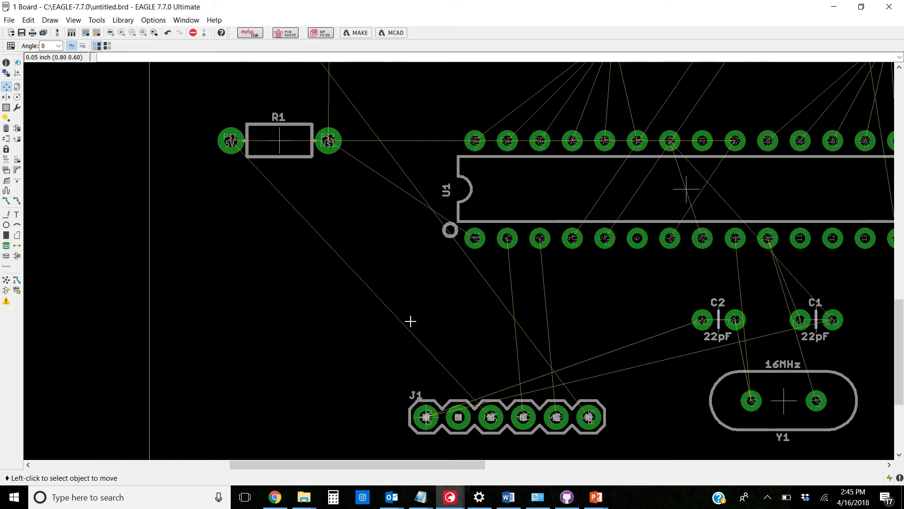
Move resistor R1 between U1's pin 1 end and header J1, to about (0.80, 0.65) inches at 0°
scroll(441, 314, "down", 3)
left_click(341, 210)
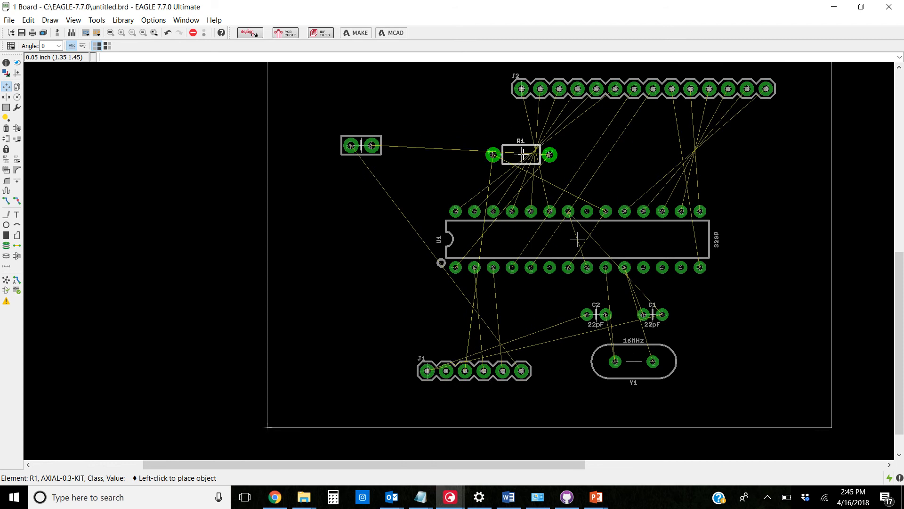
right_click(468, 137)
right_click(466, 137)
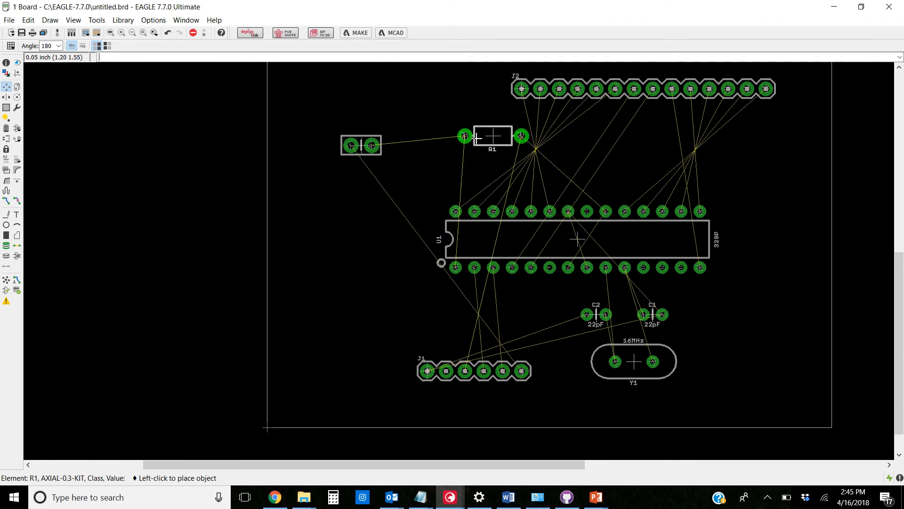
right_click(380, 272)
right_click(380, 295)
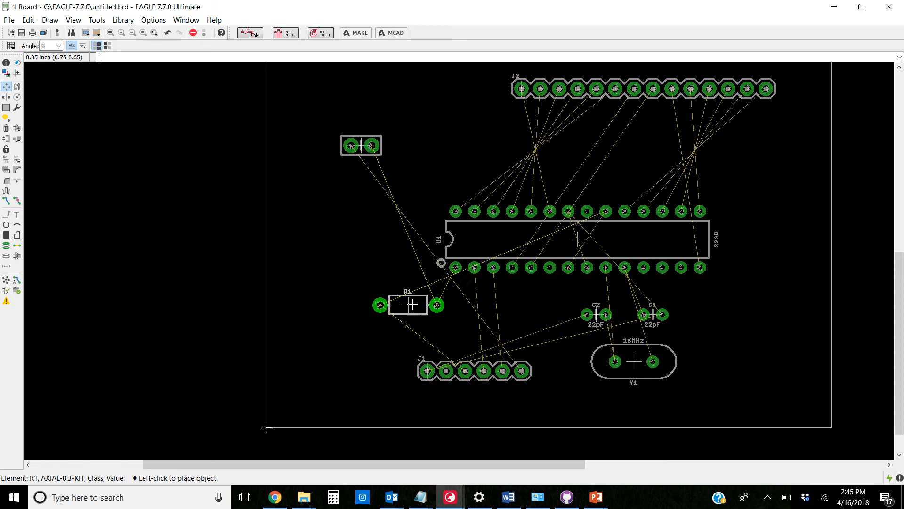
left_click(418, 303)
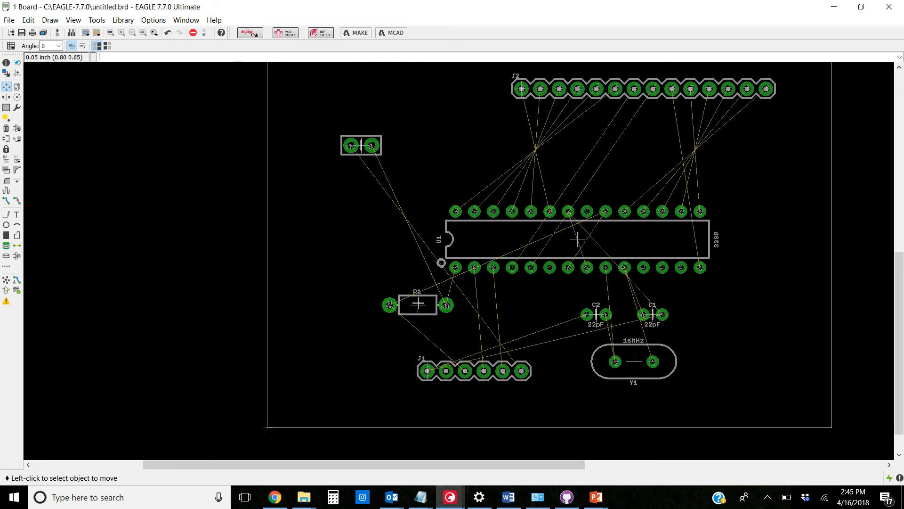
Move the 0.1uF capacitor C3 between R1 and C2, to about (1.20, 0.60) inches
left_click(364, 152)
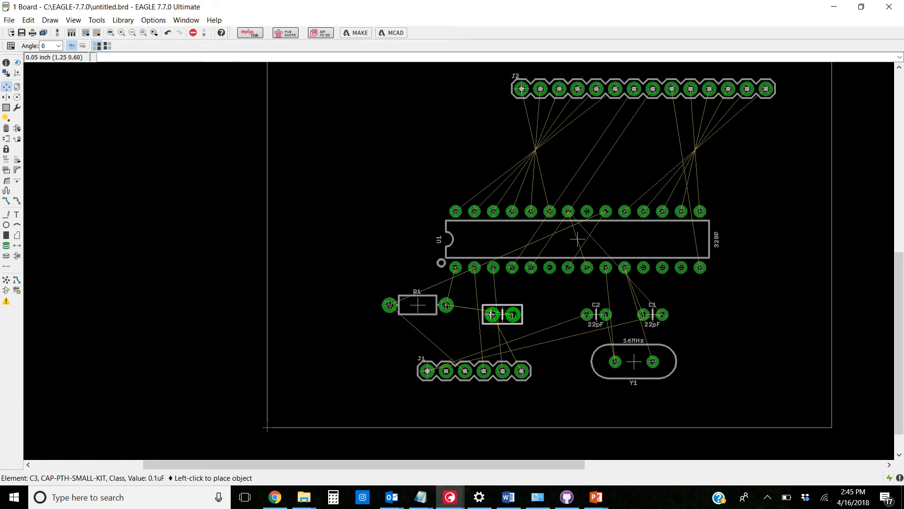
scroll(491, 314, "up", 3)
left_click(495, 305)
Move the 0.1uF capacitor C3 nearer to C2, to about (1.40, 0.55) inches
scroll(497, 305, "up", 4)
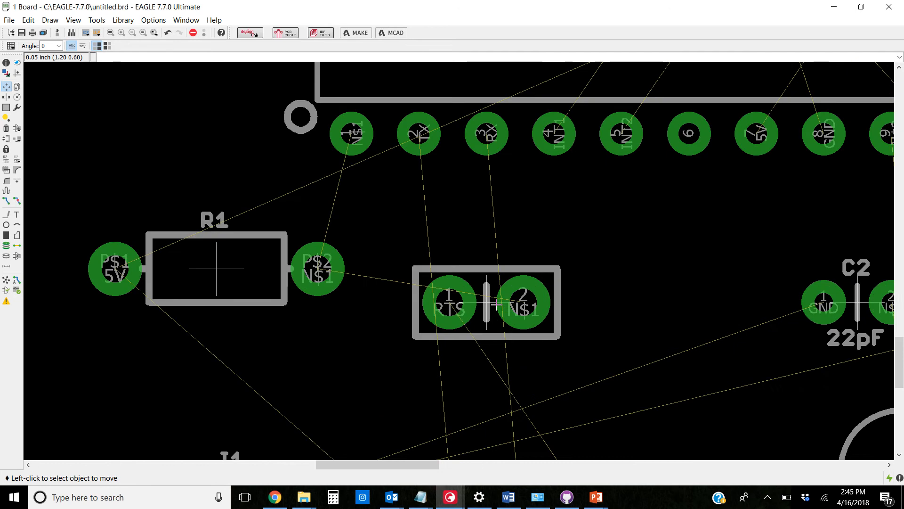
scroll(496, 305, "down", 3)
scroll(457, 284, "up", 5)
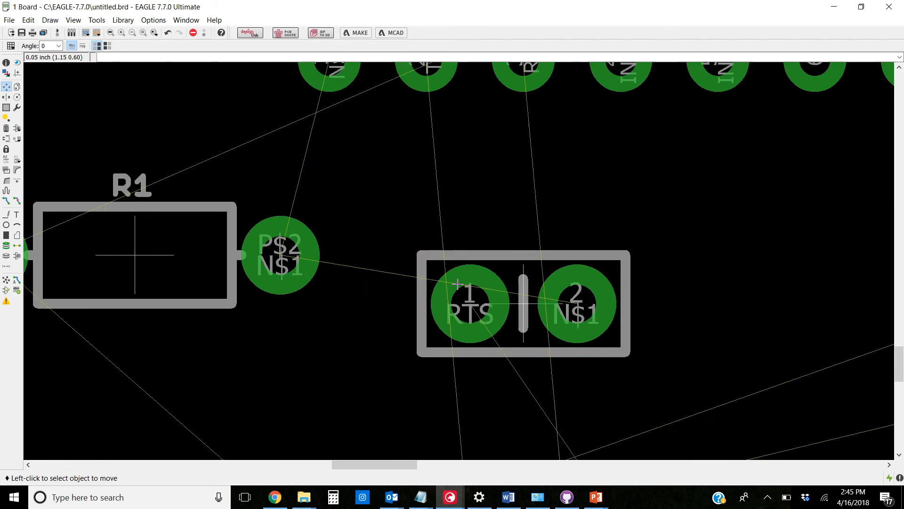
scroll(458, 284, "down", 4)
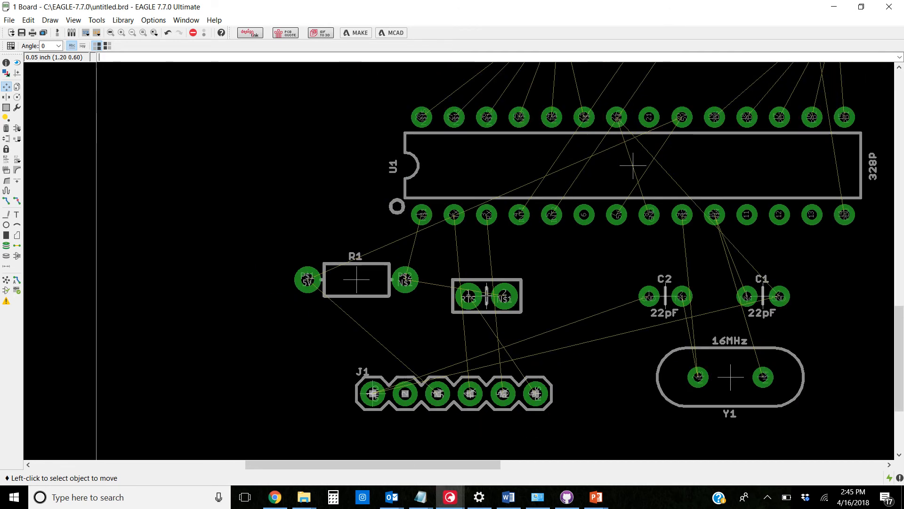
left_click(487, 295)
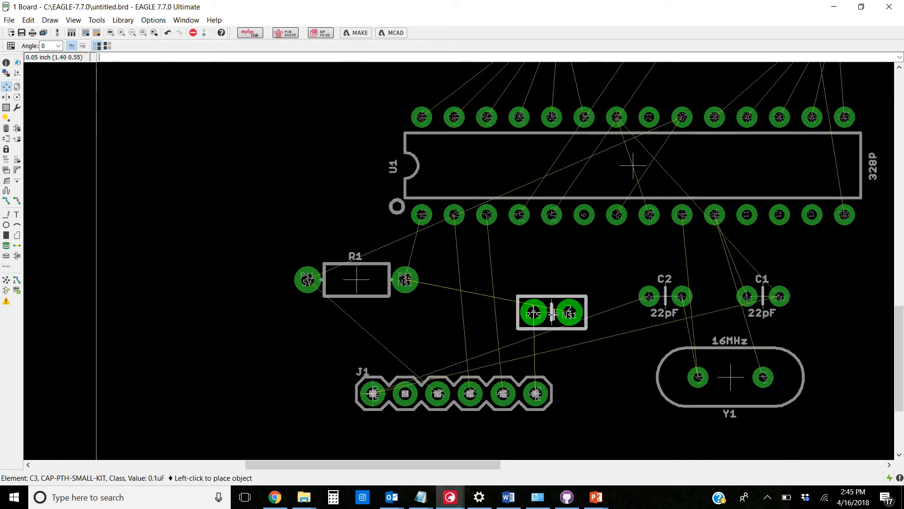
left_click(552, 314)
scroll(352, 295, "down", 1)
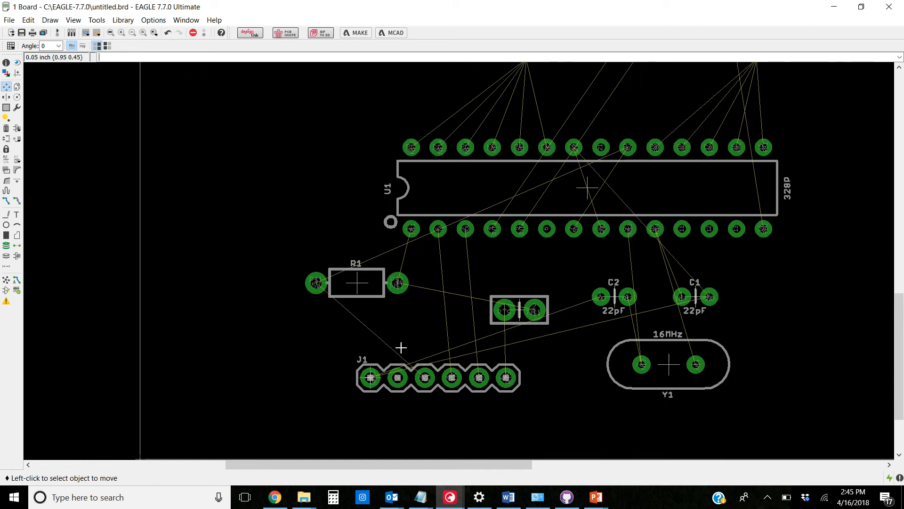
Move header J1 to about (0.80, 0.25) inches so its airwires run straight up to U1's pins 2 and 3
left_click(370, 377)
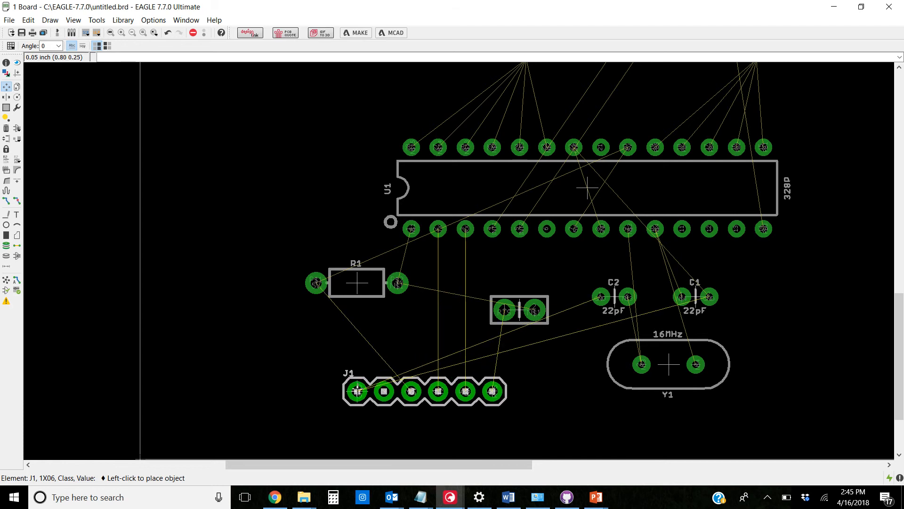
left_click(357, 391)
scroll(434, 343, "down", 4)
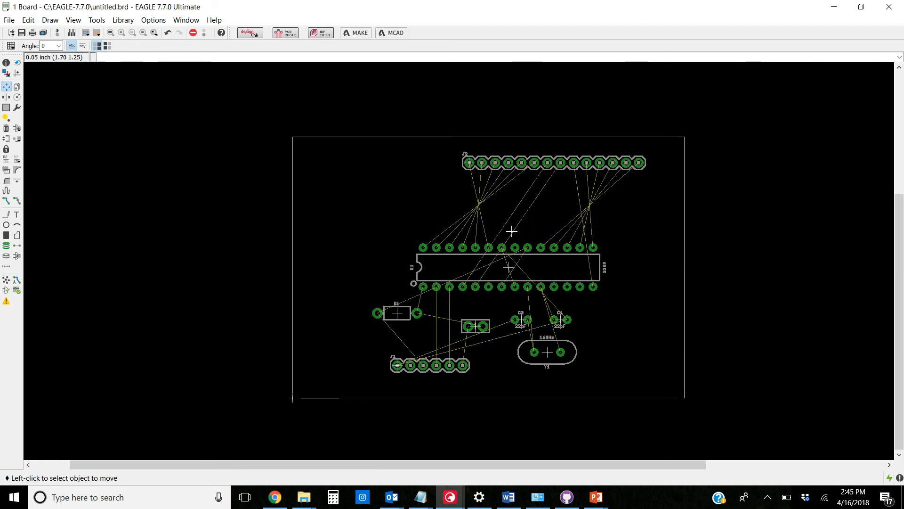
Recalculate the board's airwires with Ratsnest
scroll(506, 230, "up", 1)
scroll(505, 230, "up", 1)
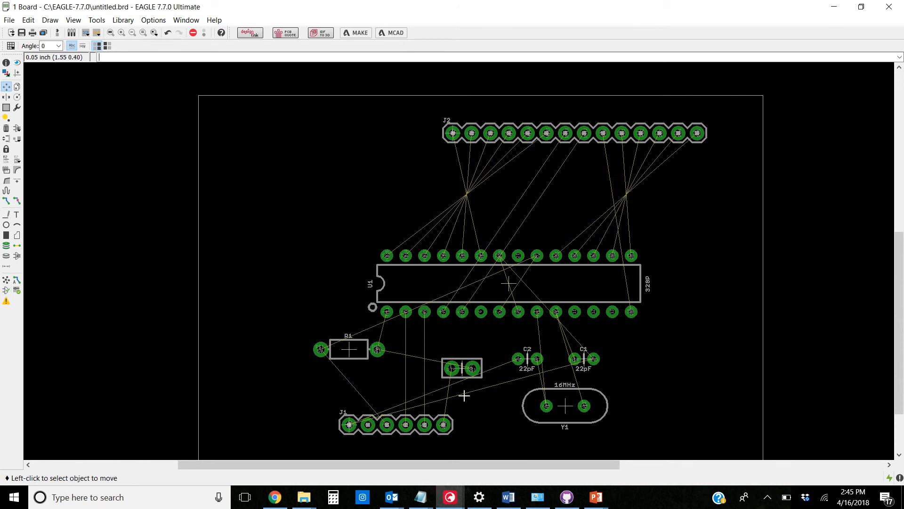
left_click(6, 281)
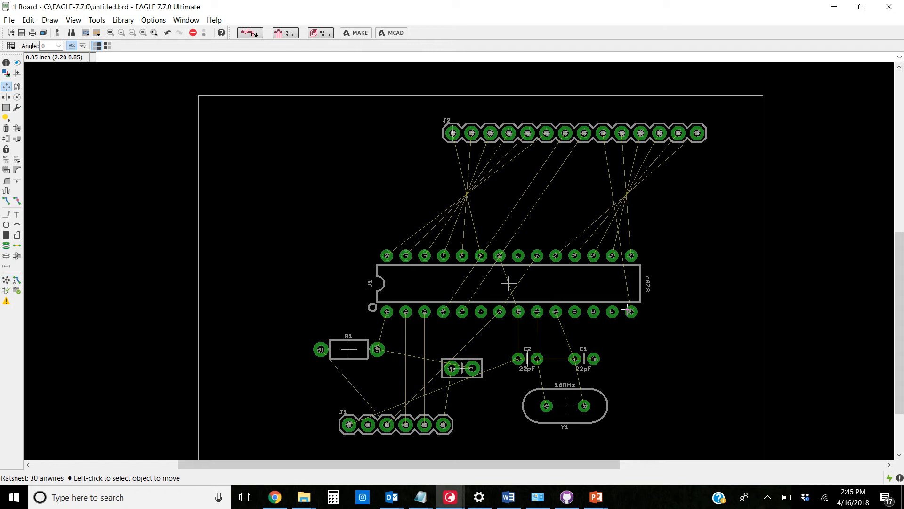
scroll(539, 337, "down", 2)
scroll(539, 337, "up", 2)
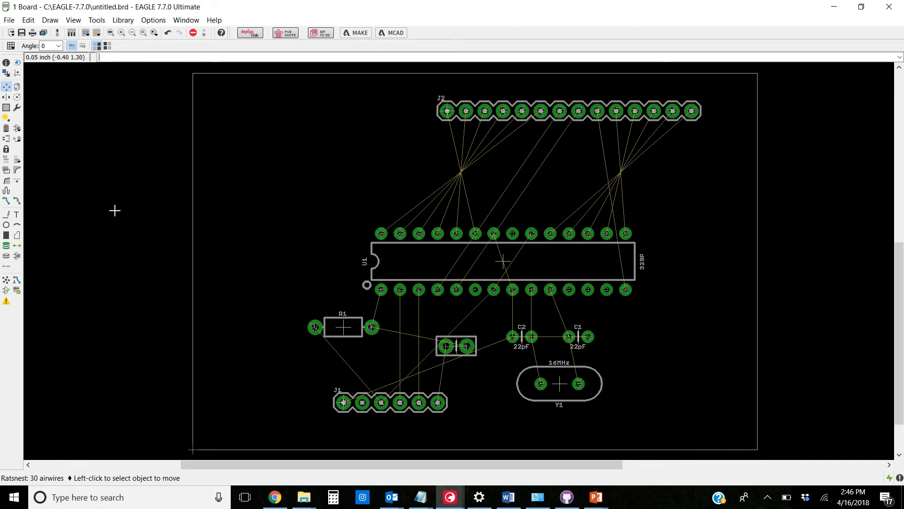
Move header J1 to about (0.75, 0.15) inches and resistor R1 to about (0.65, 0.65) inches
left_click(336, 402)
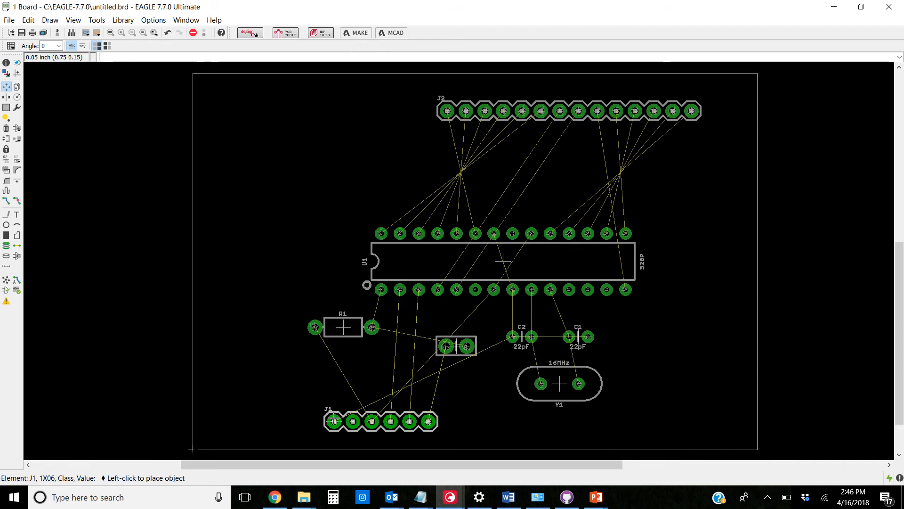
left_click(334, 420)
left_click(340, 329)
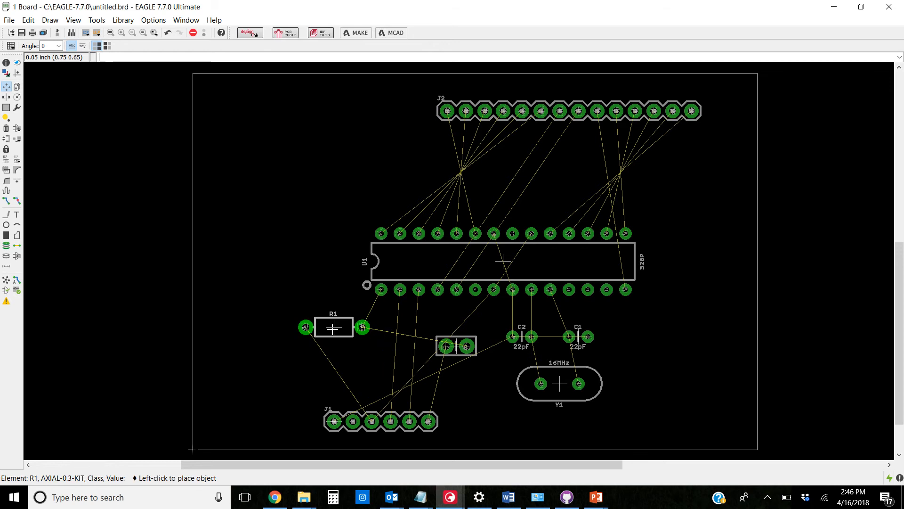
left_click(317, 325)
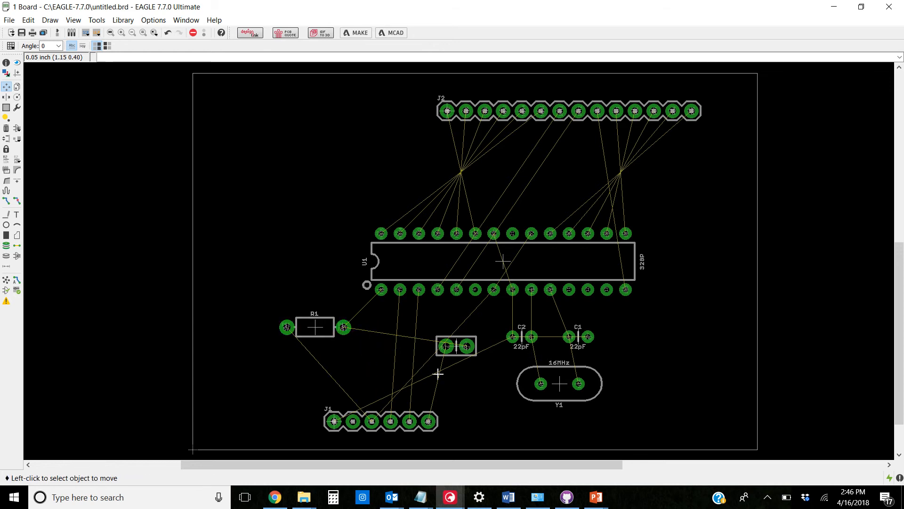
Move capacitor C3 to about (1.30, 0.45) inches and crystal Y1 to about (1.90, 0.30) inches, below C1 and C2
left_click(454, 350)
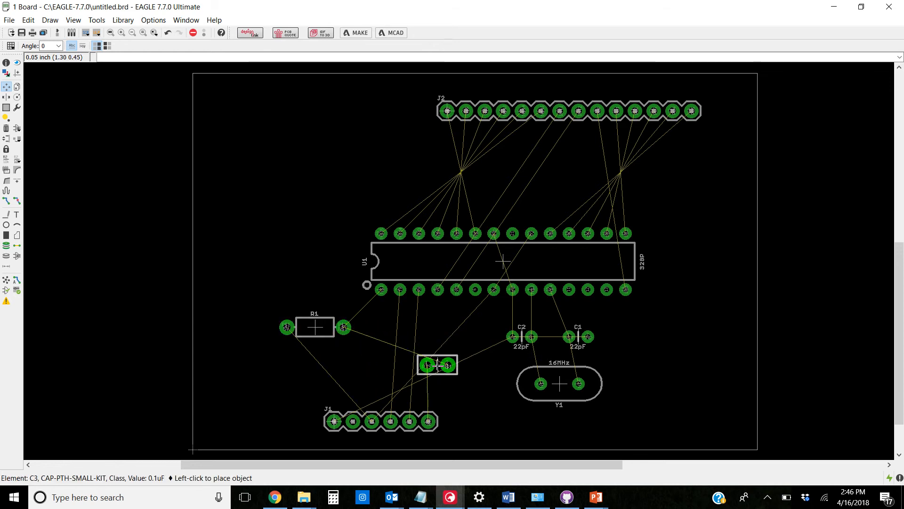
left_click(437, 365)
left_click(541, 370)
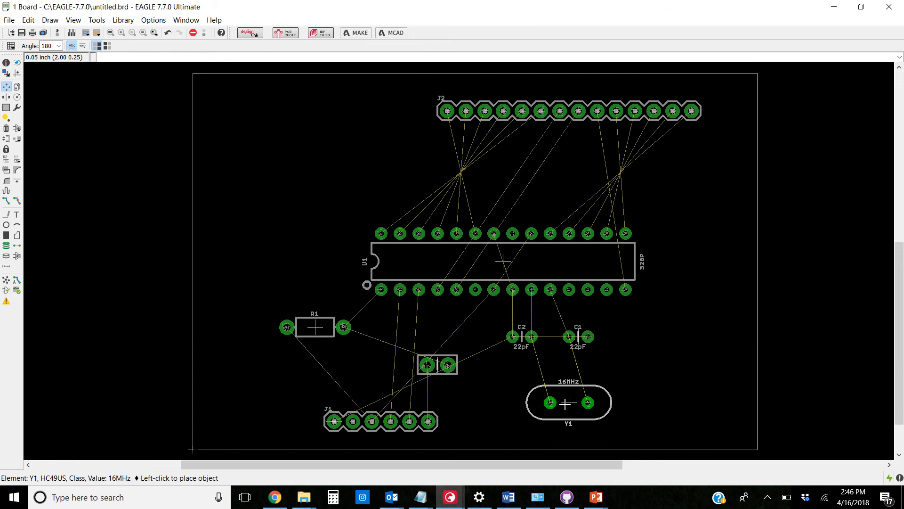
left_click(550, 393)
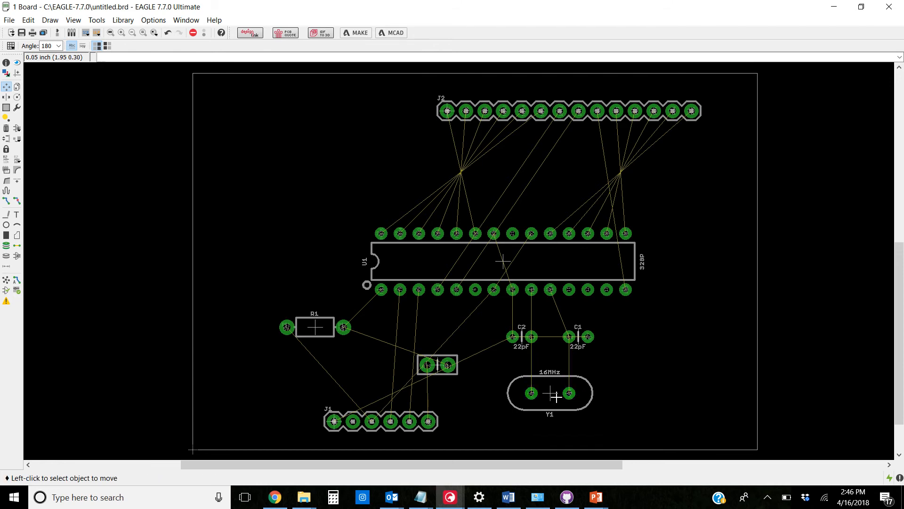
left_click(550, 392)
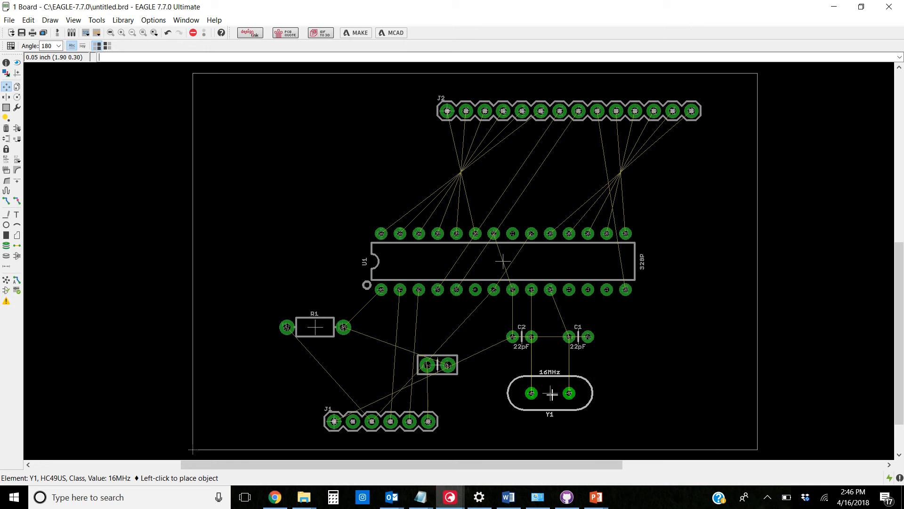
left_click(551, 392)
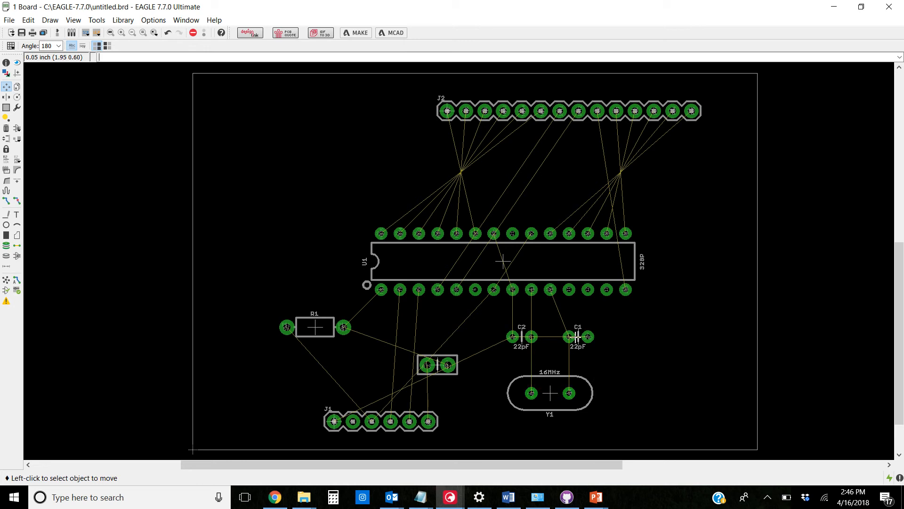
Switch the grid and alternate grid units to mm and set the grid size to 0.5 mm
left_click(6, 201)
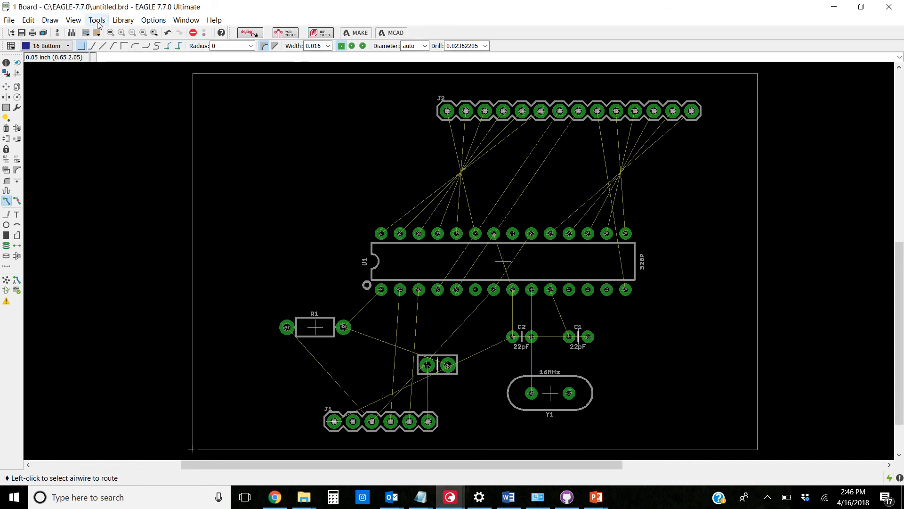
left_click(74, 20)
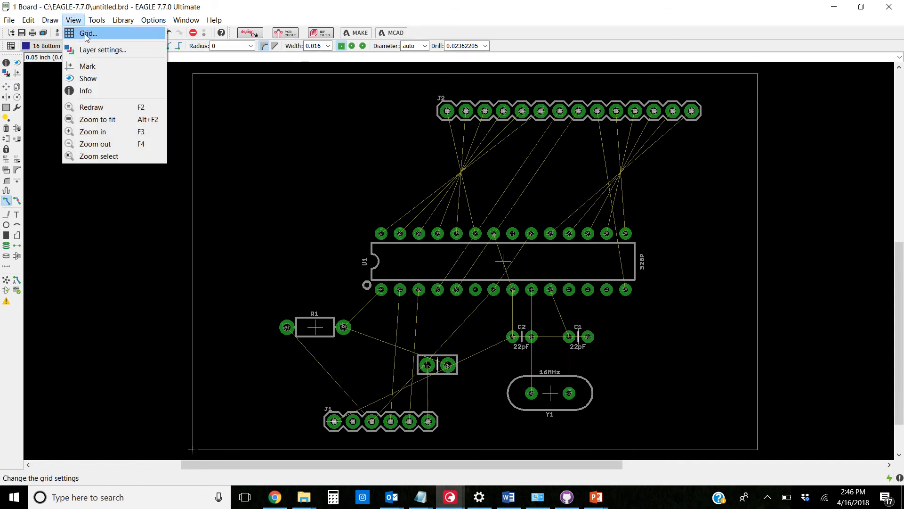
left_click(85, 34)
left_click(122, 63)
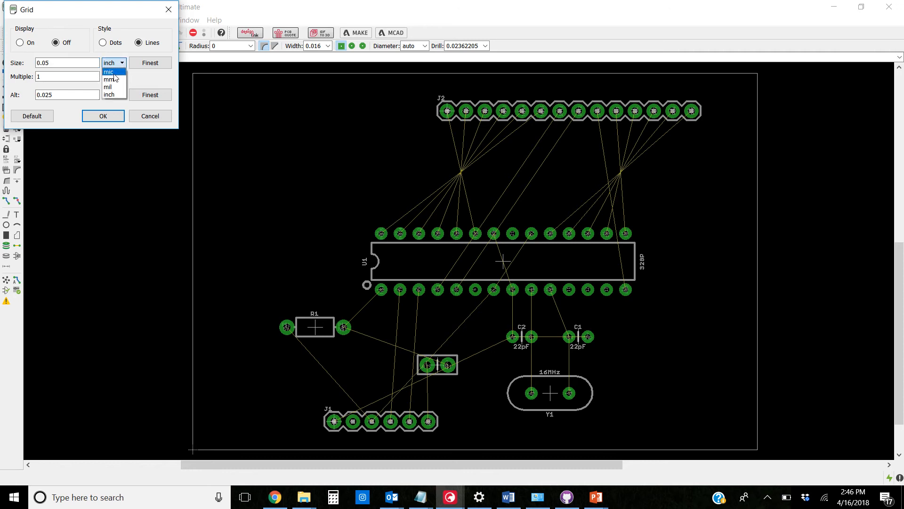
left_click(110, 79)
left_click(113, 95)
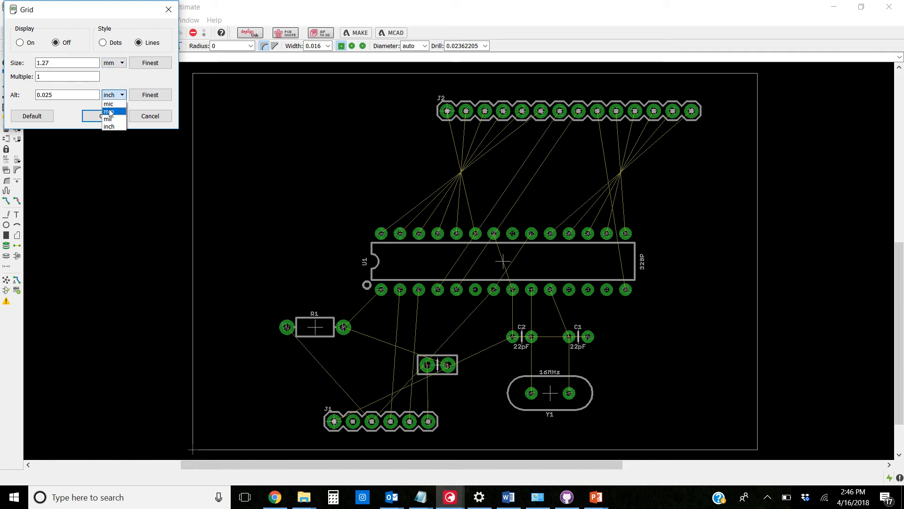
left_click(109, 111)
left_click(50, 64)
left_click_drag(49, 63, 19, 66)
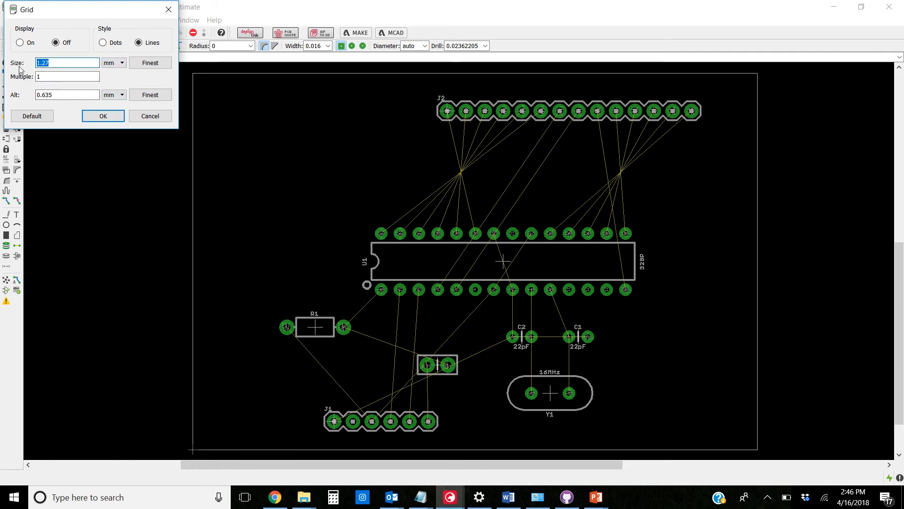
type("0.5")
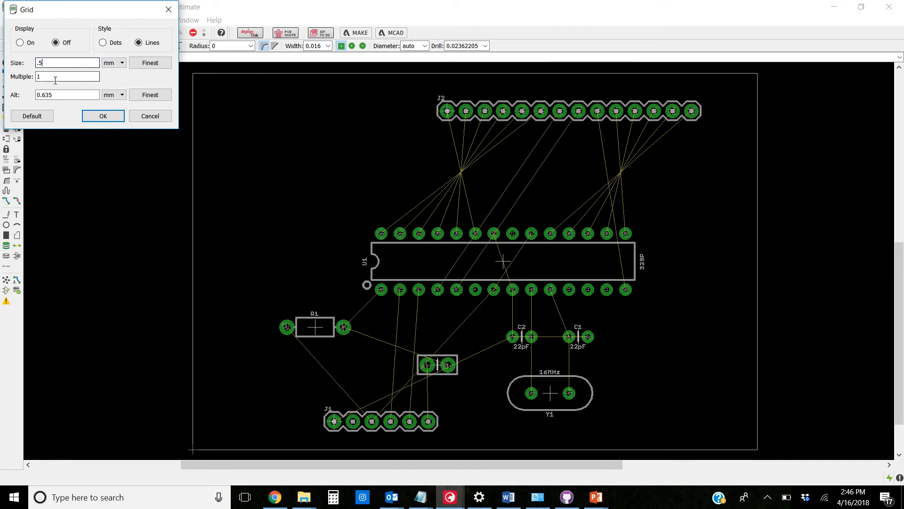
left_click(56, 79)
left_click(111, 118)
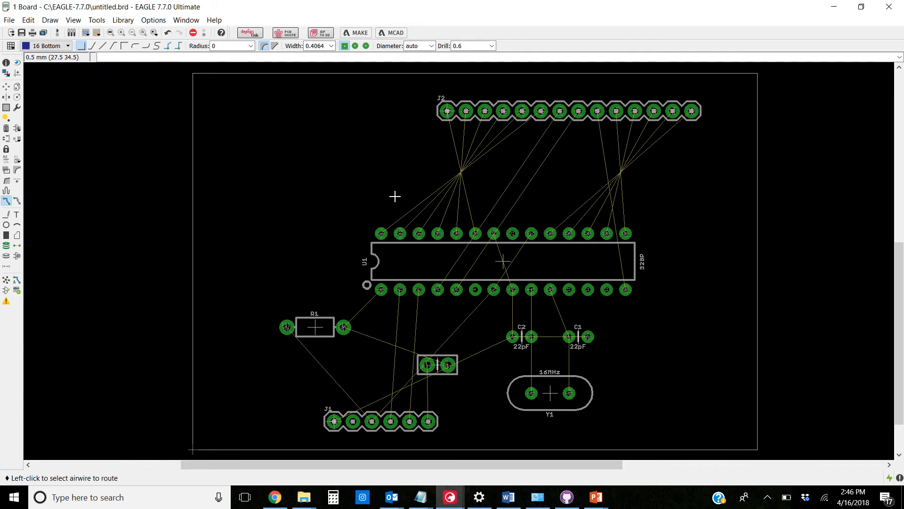
Move header J1 about 0.5 mm closer to the board's lower edge
left_click(6, 86)
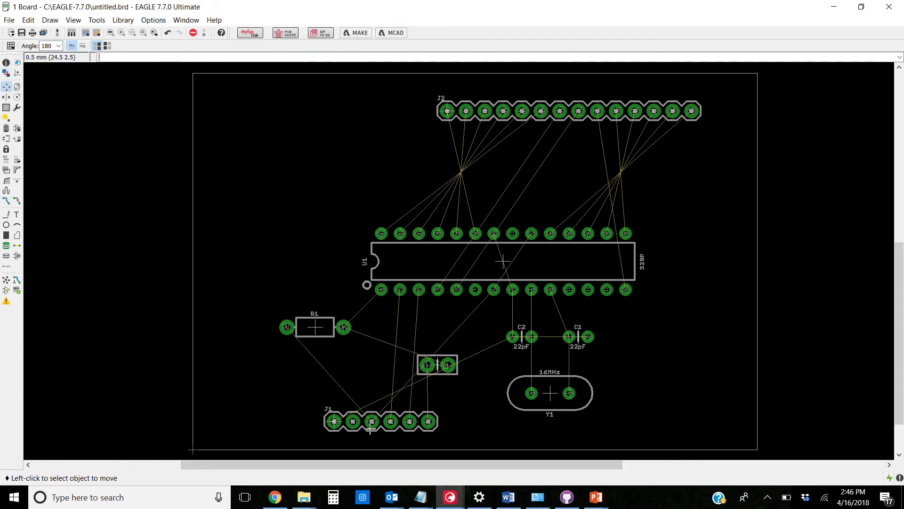
left_click(333, 420)
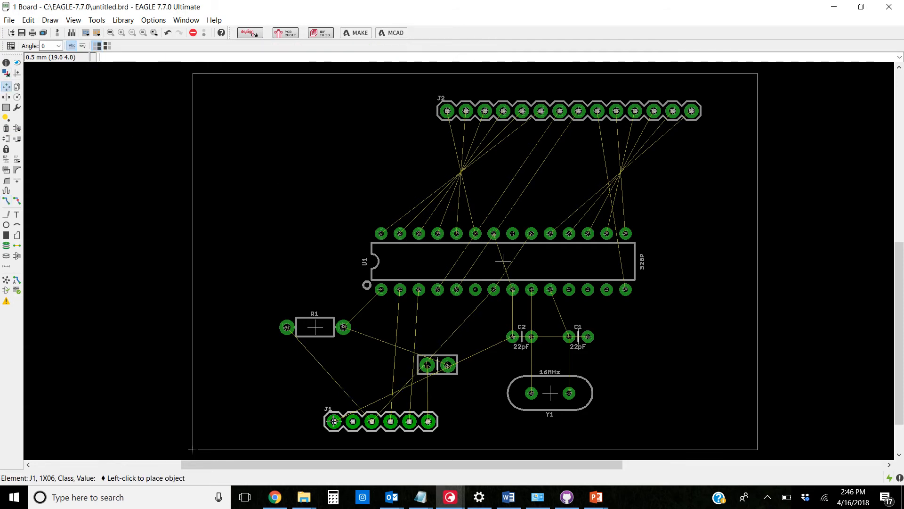
left_click(334, 425)
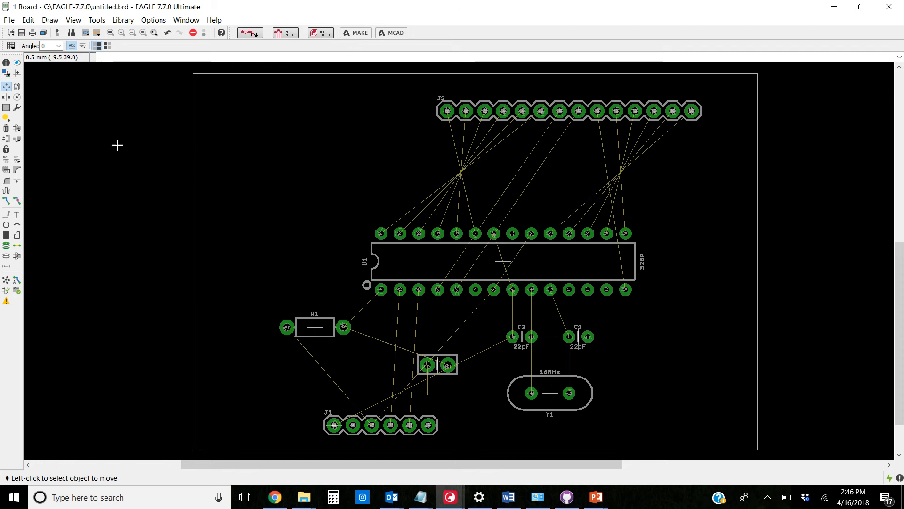
Set the grid size to 2 mm and try moving header J1 on the coarser grid
left_click(74, 20)
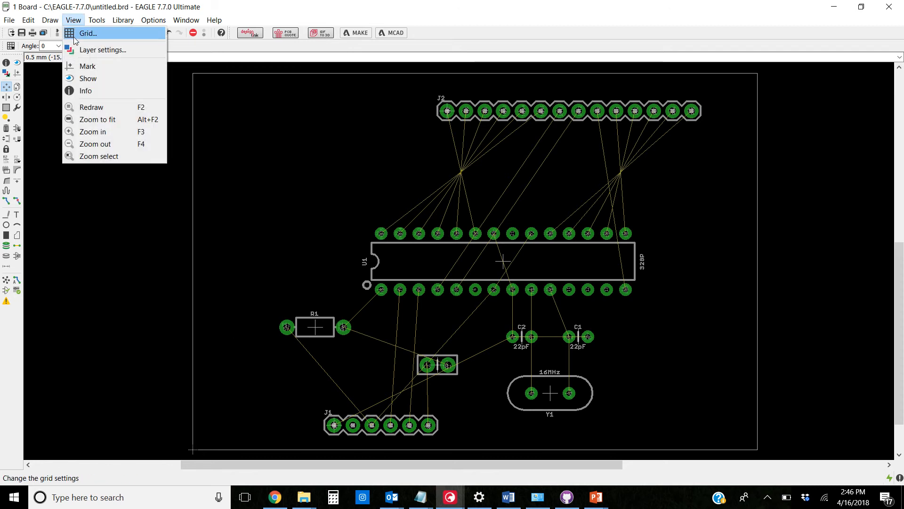
left_click(87, 32)
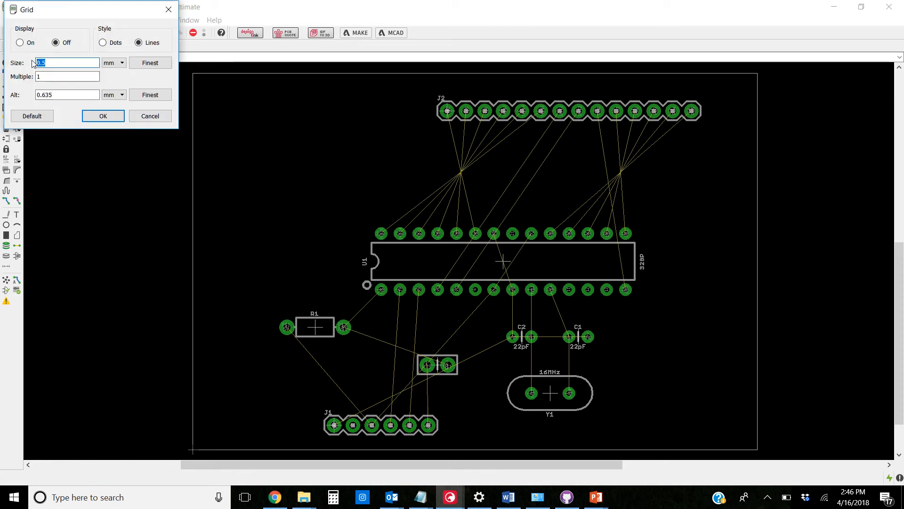
left_click(103, 116)
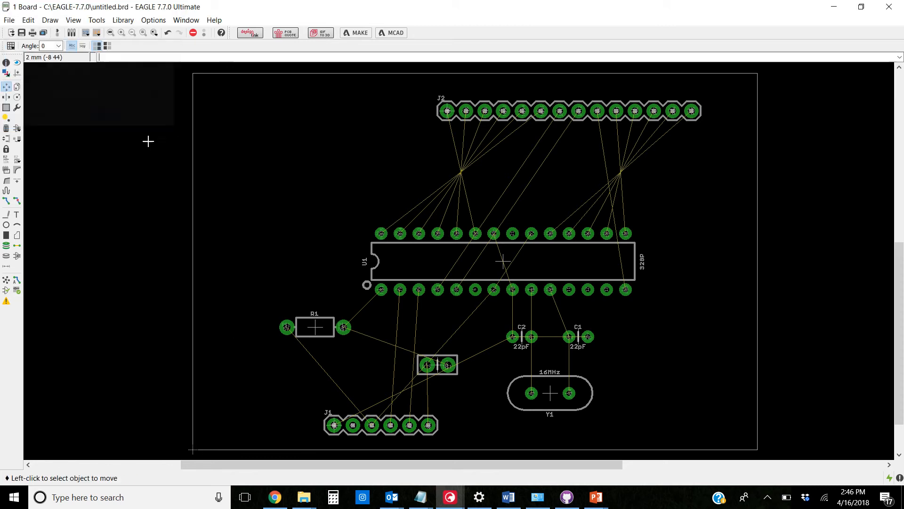
left_click(334, 425)
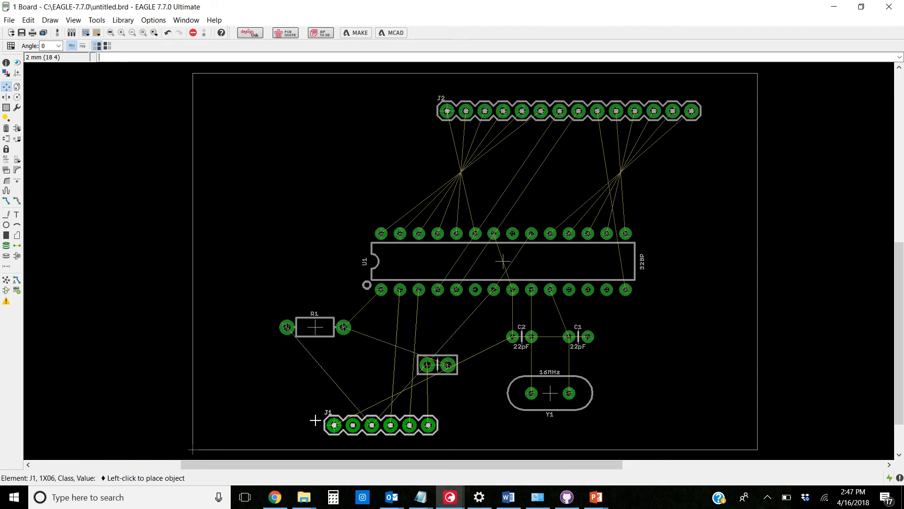
left_click(329, 419)
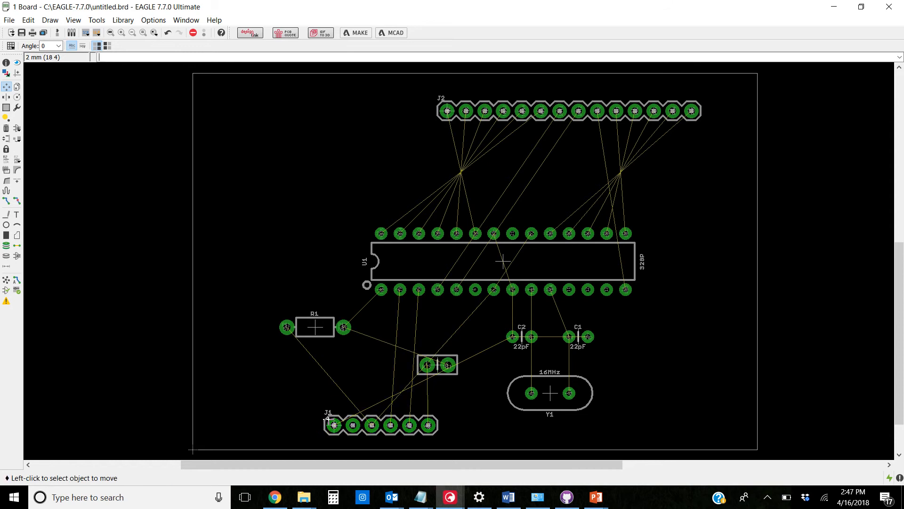
Set the grid size to 0.5 mm
left_click(73, 20)
left_click(86, 35)
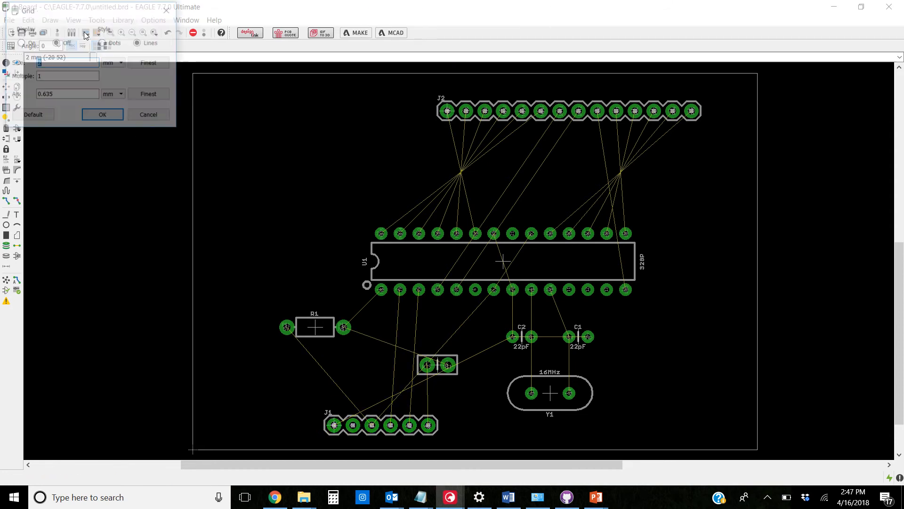
type("0.5")
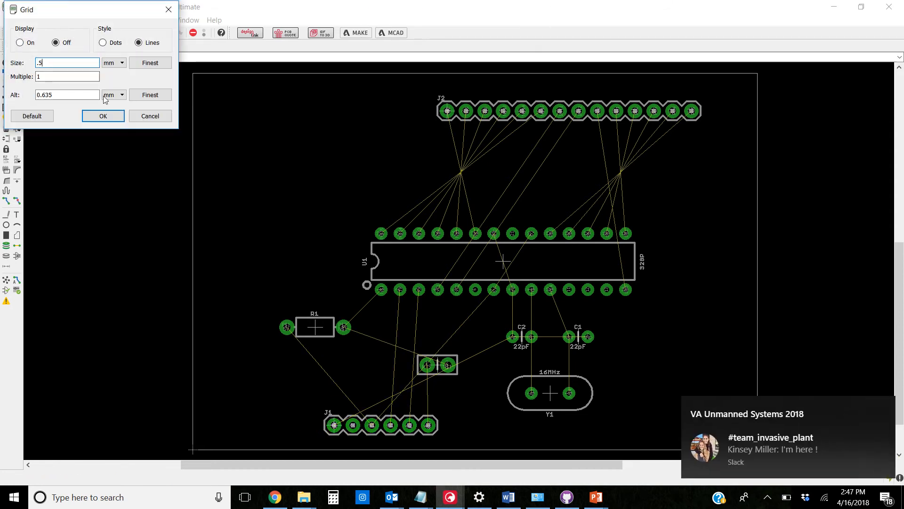
left_click(103, 117)
left_click(885, 408)
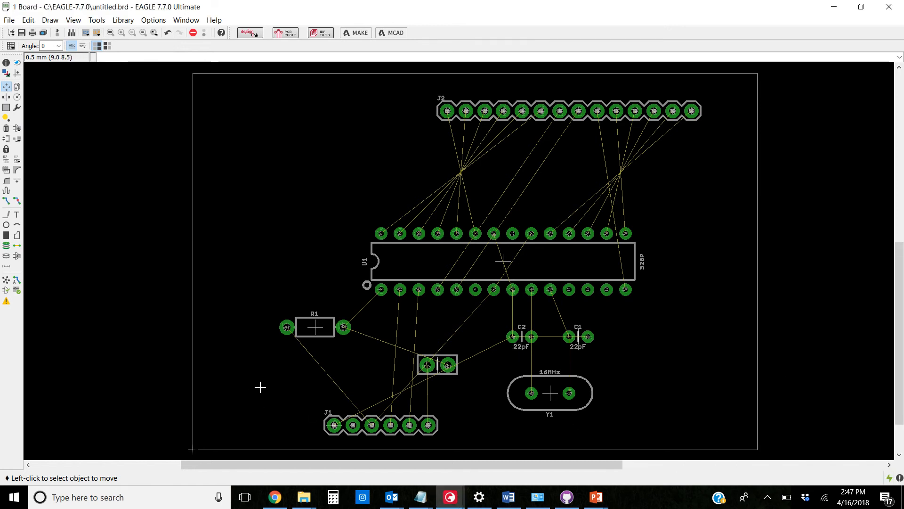
Start routing a trace from U1 pin 9 toward capacitor C2 and switch the routing layer to 1 Top
left_click(7, 202)
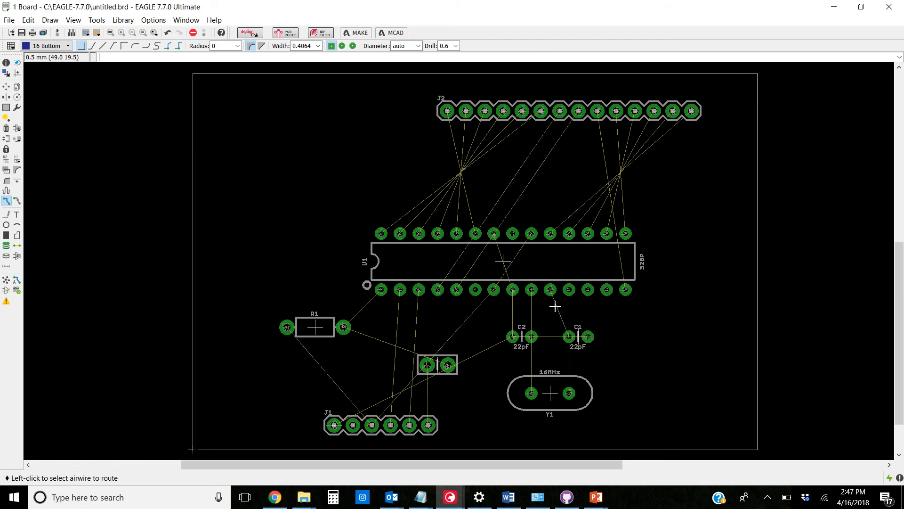
scroll(555, 306, "up", 3)
left_click(531, 289)
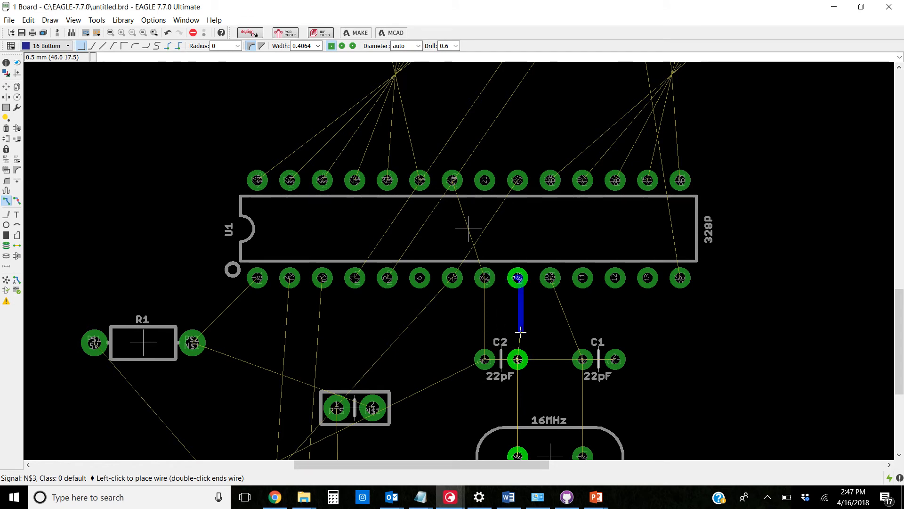
left_click(67, 45)
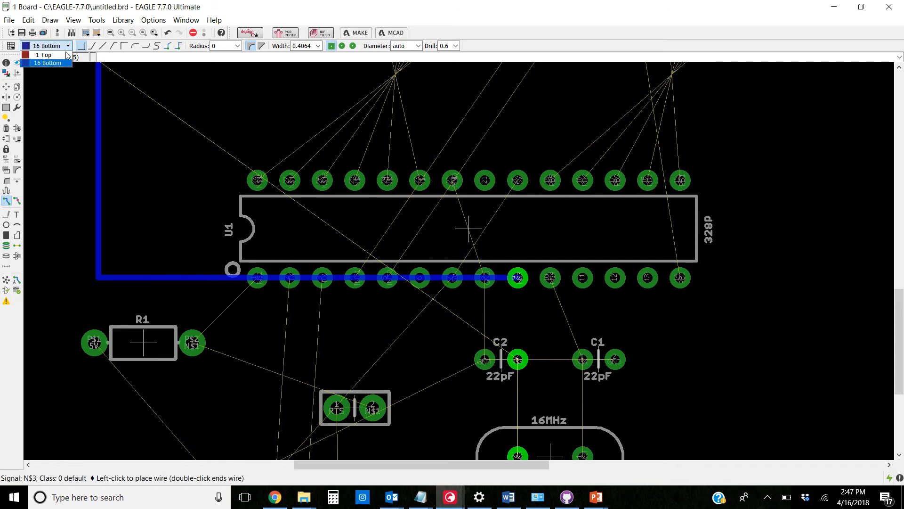
left_click(56, 55)
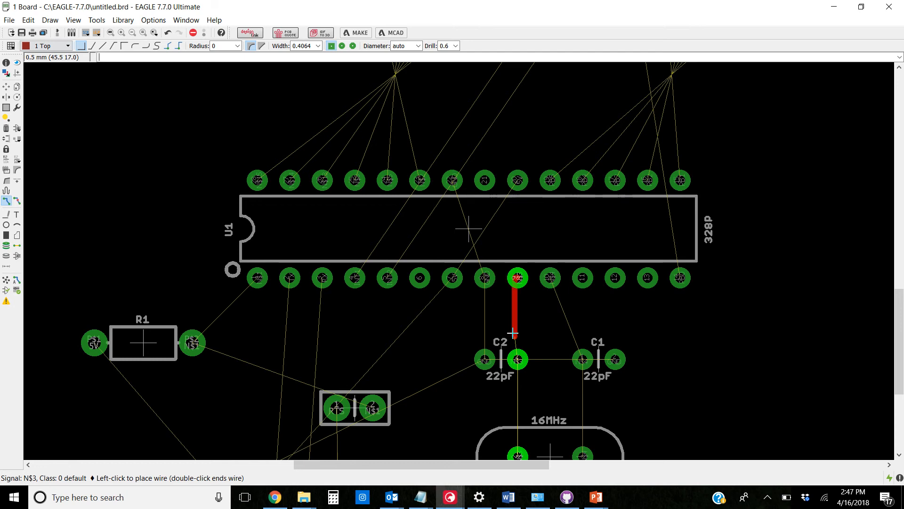
Try the different wire bend styles on the trace from U1 pin 9 and settle on the straight bend with a 45-degree end
left_click(92, 45)
left_click(102, 47)
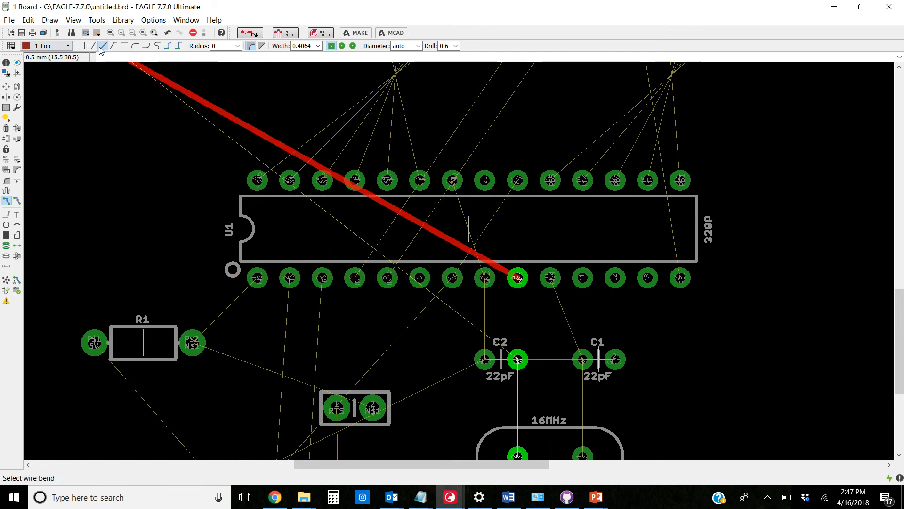
left_click(92, 46)
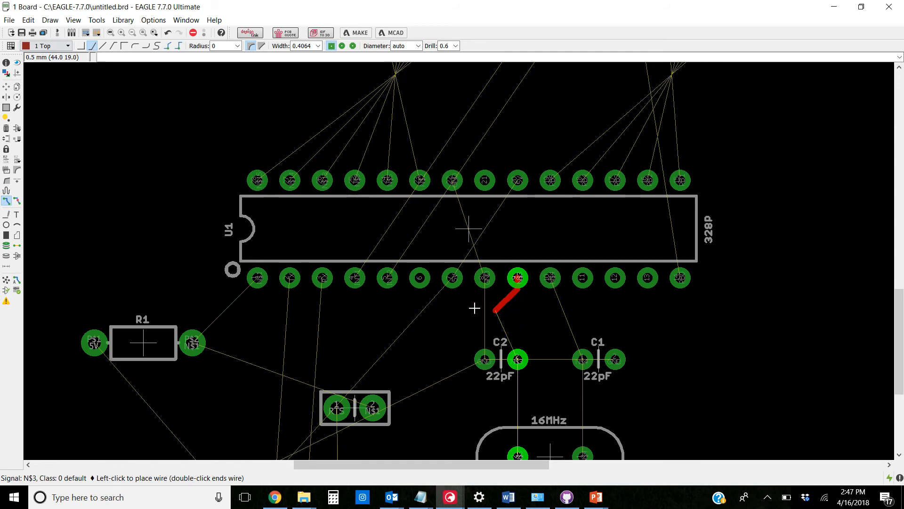
left_click(114, 45)
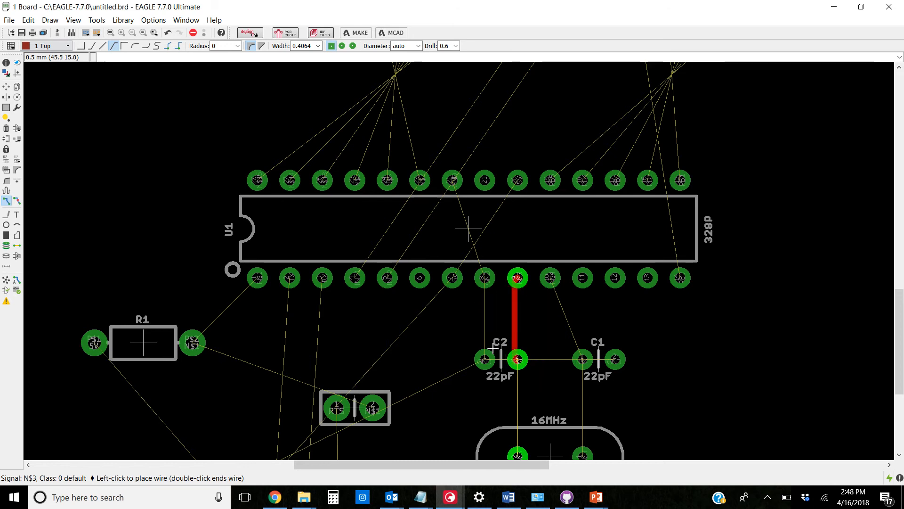
right_click(326, 158)
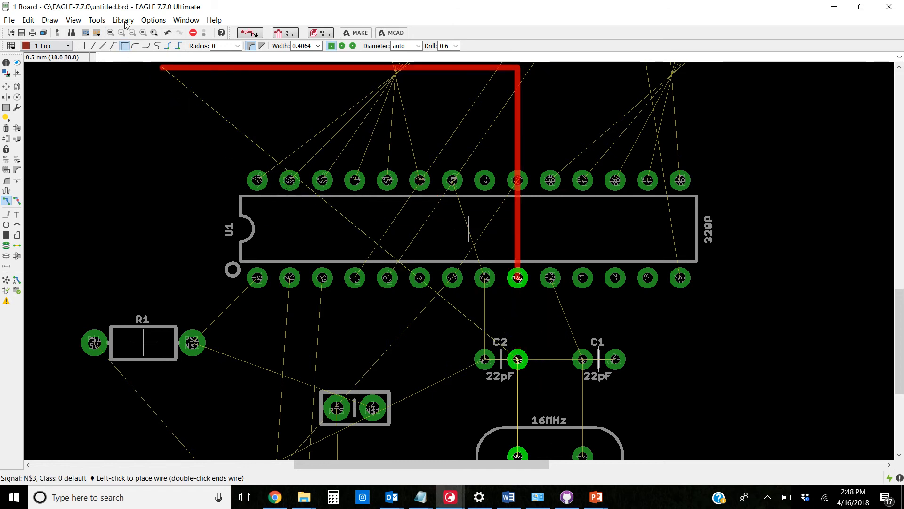
left_click(103, 46)
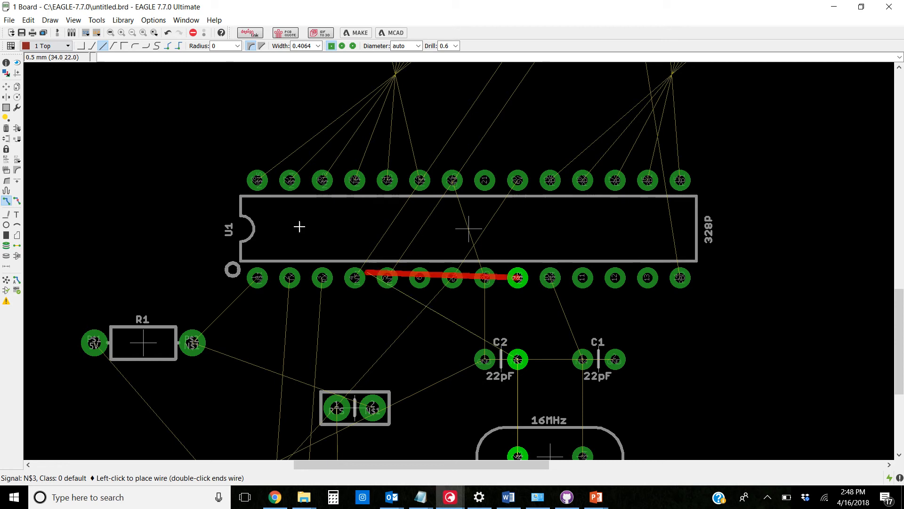
right_click(526, 323)
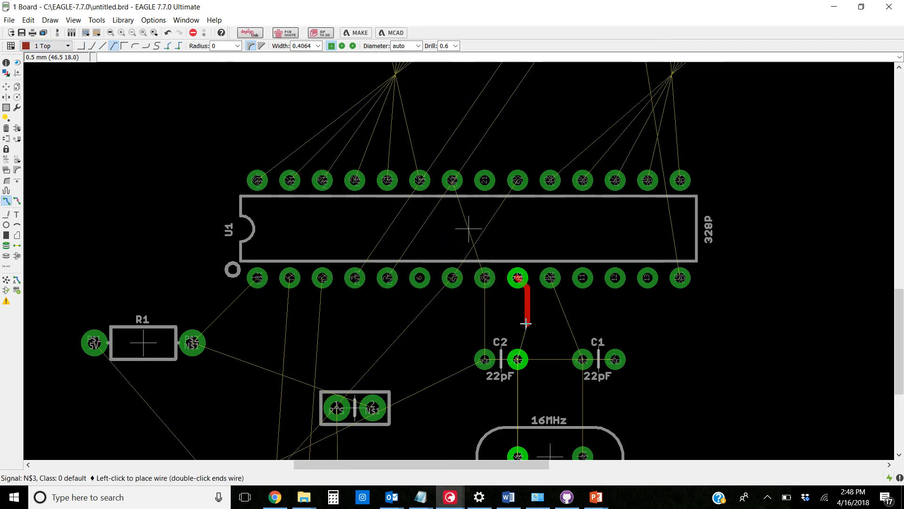
right_click(524, 321)
right_click(118, 97)
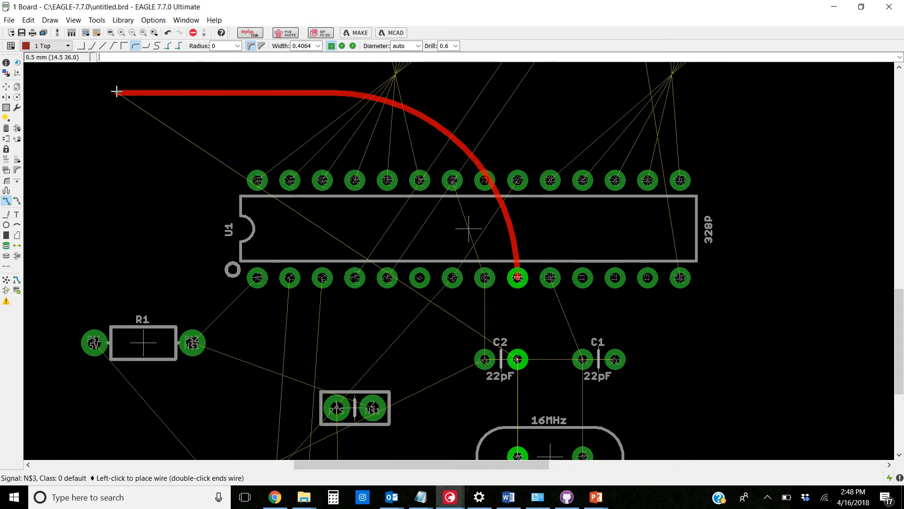
right_click(117, 96)
right_click(117, 94)
right_click(117, 93)
right_click(116, 93)
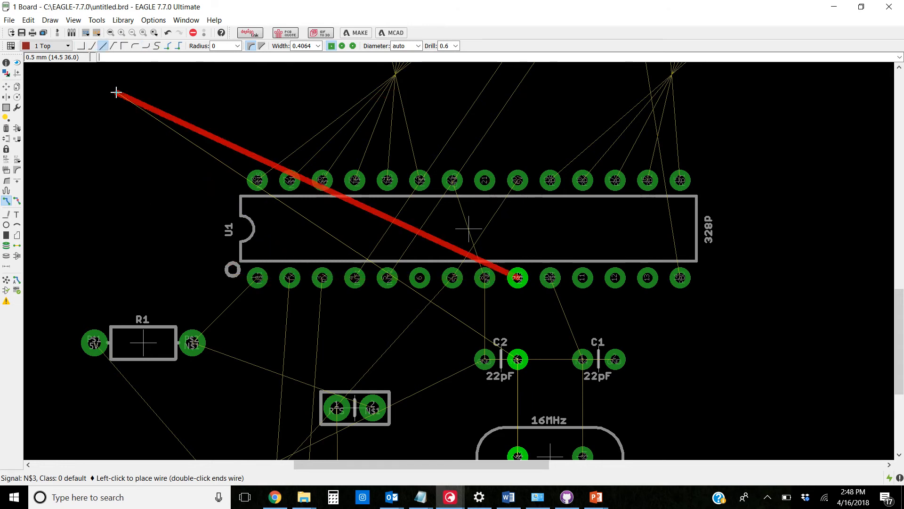
right_click(116, 92)
right_click(117, 92)
right_click(117, 93)
right_click(116, 93)
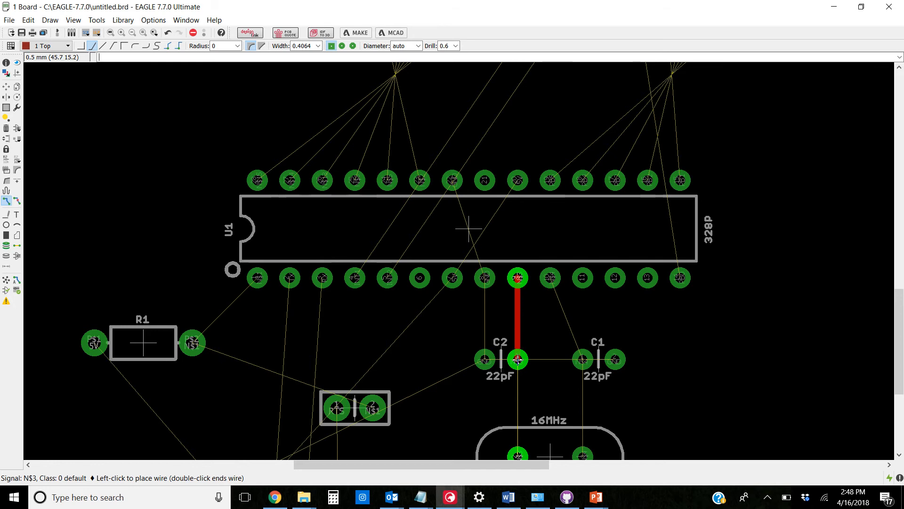
Finish the straight top-layer trace from U1 pin 9 at pin 2 of capacitor C2
scroll(521, 345, "down", 1)
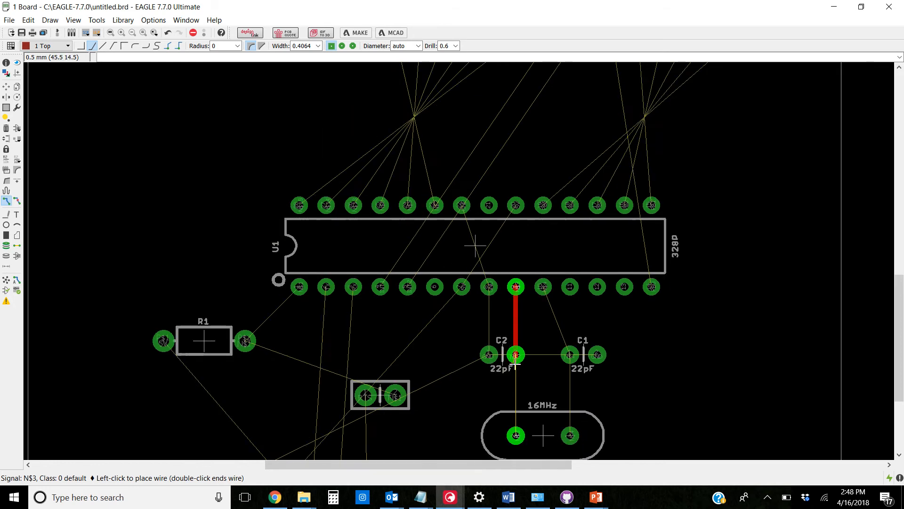
scroll(521, 345, "up", 3)
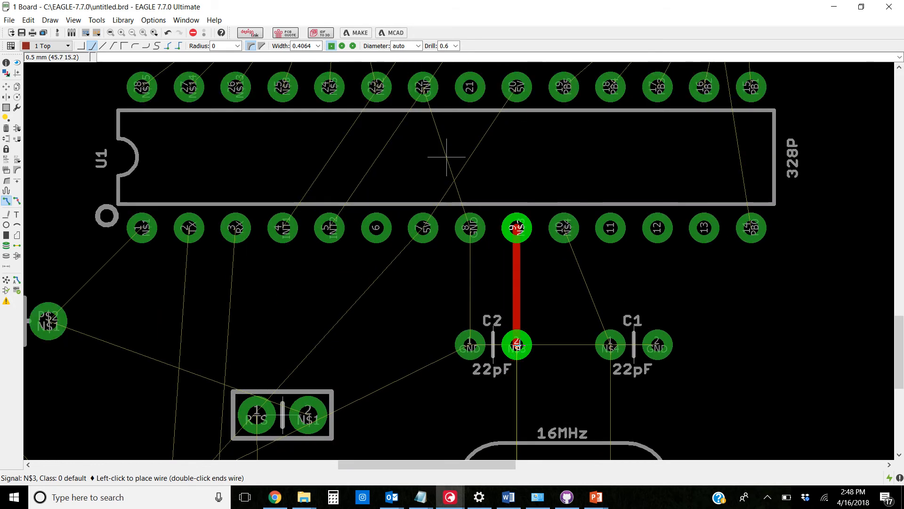
left_click(516, 345)
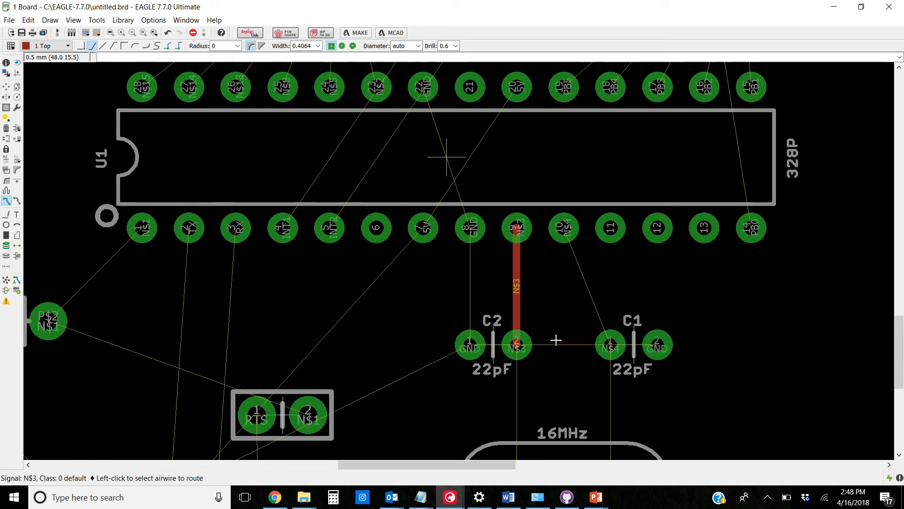
Route signal N$4 on the top layer from U1 pin 10 to C1 pin 1 and on to the crystal pad below it
left_click(564, 231)
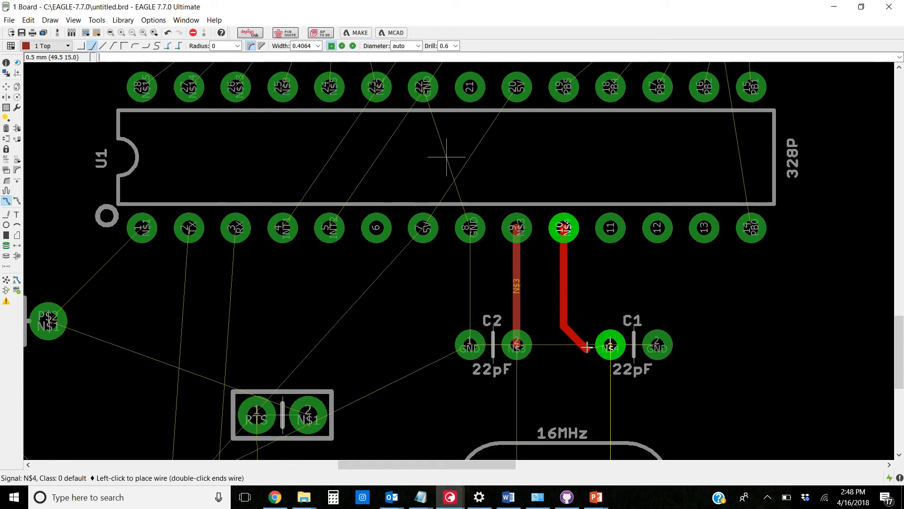
left_click(610, 347)
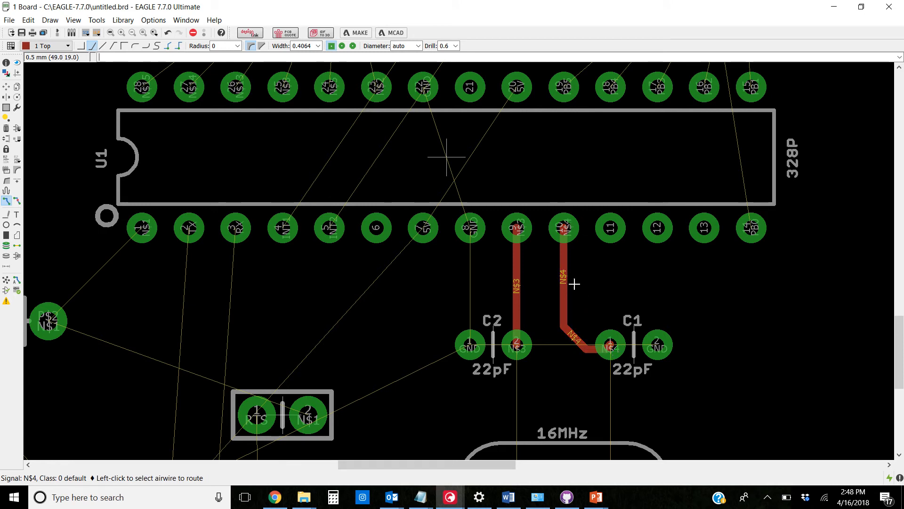
scroll(574, 284, "down", 4)
left_click(591, 316)
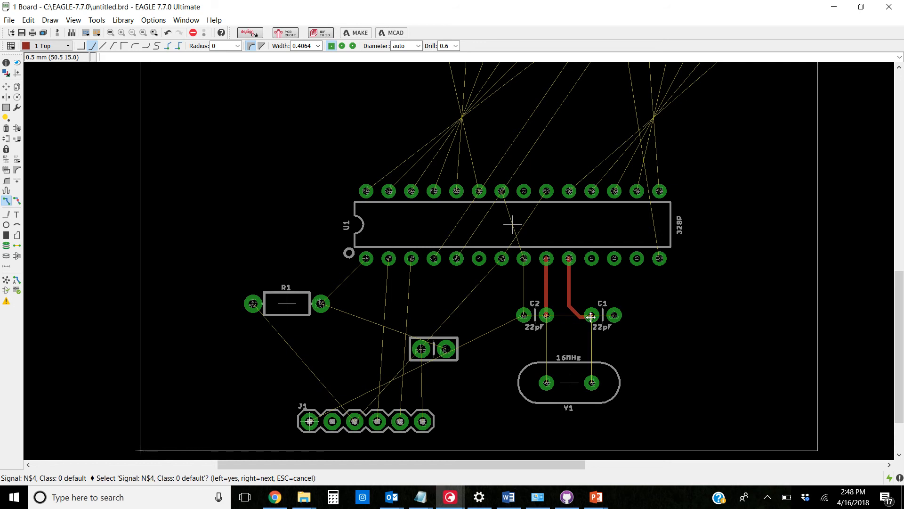
left_click(597, 365)
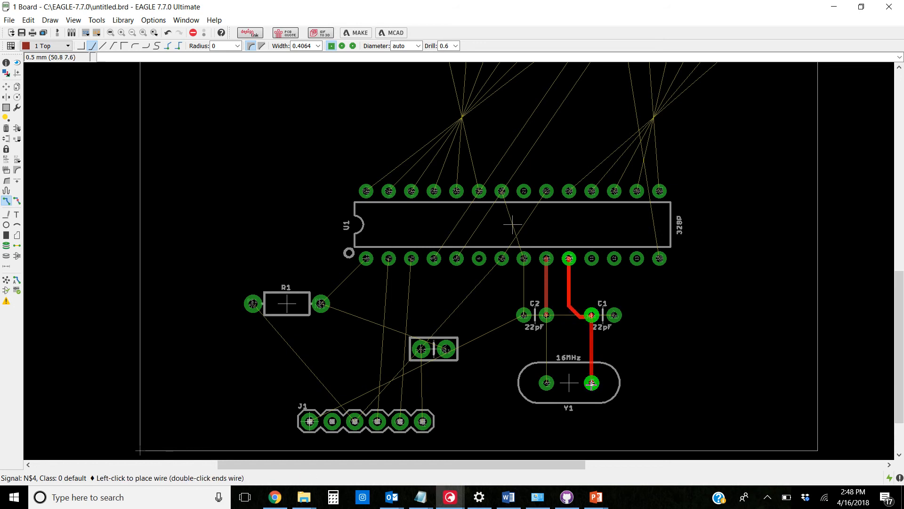
left_click(593, 382)
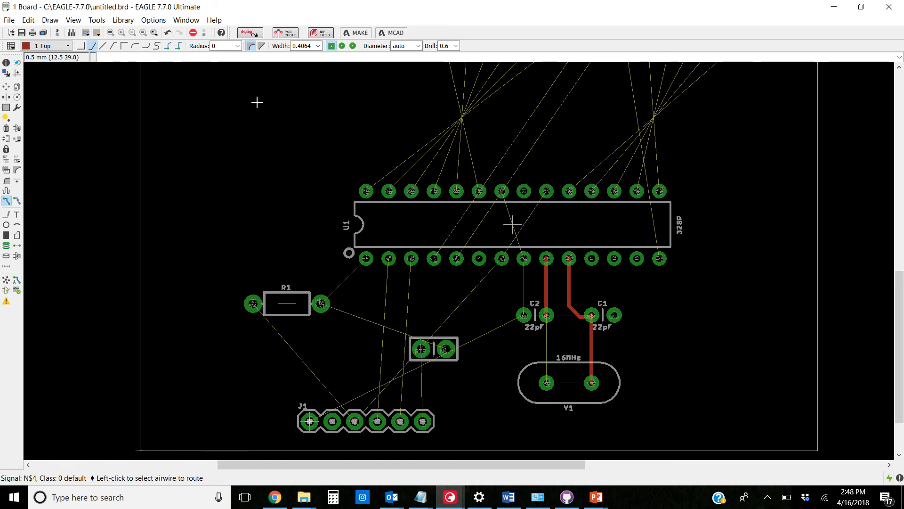
Set the trace width to 0.4064 and route signal N$3 from C2 pin 2 straight down to crystal Y1
left_click(319, 46)
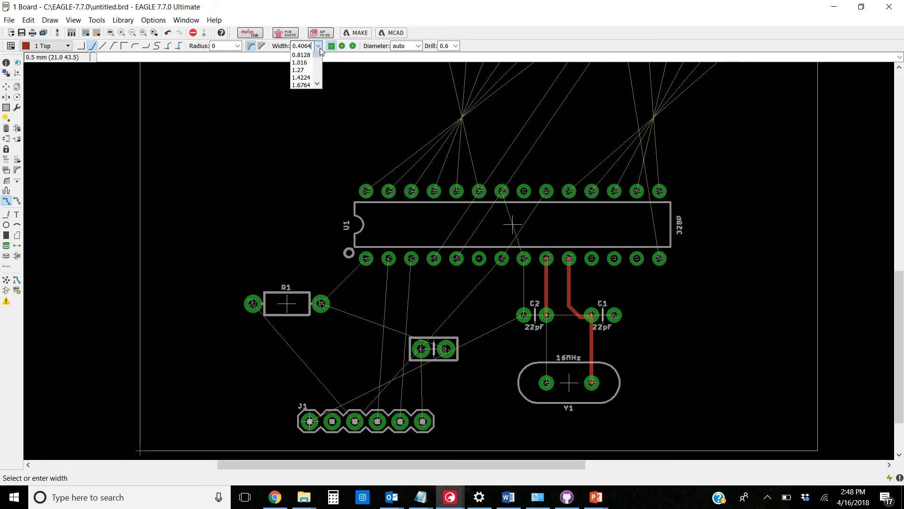
left_click(309, 78)
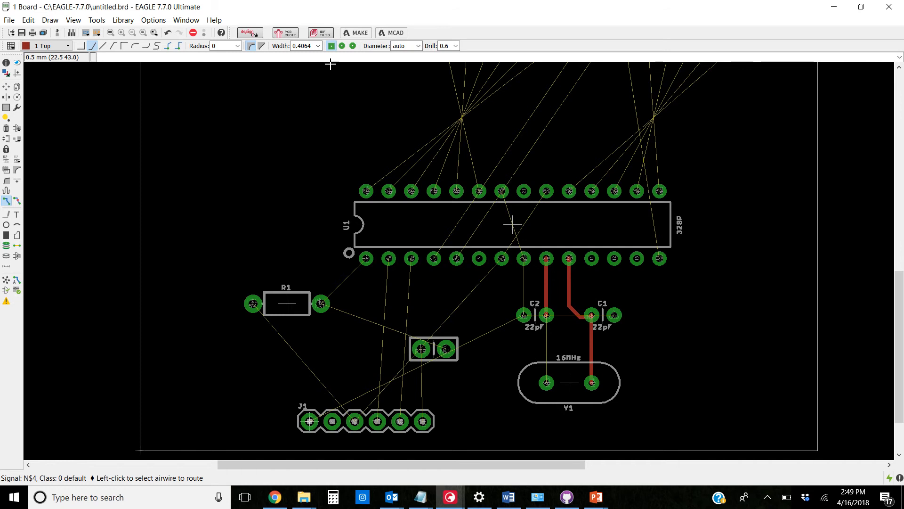
left_click(318, 45)
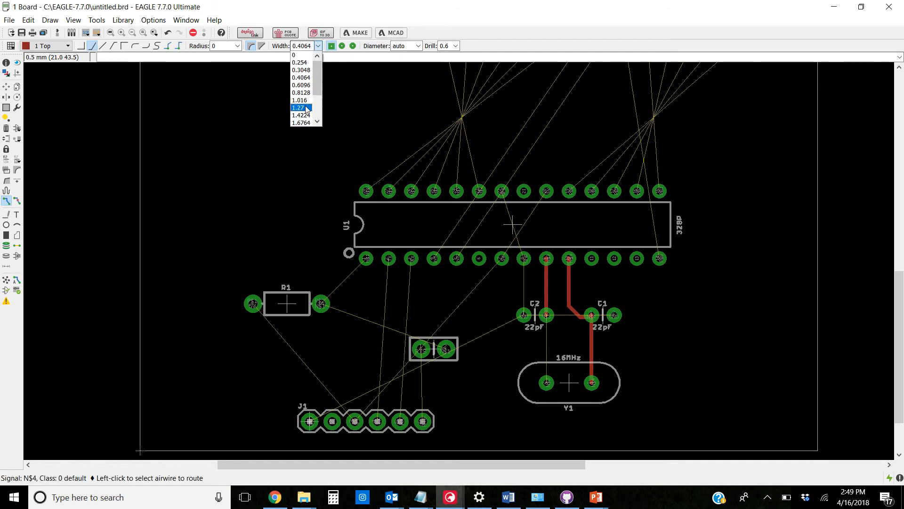
left_click(309, 79)
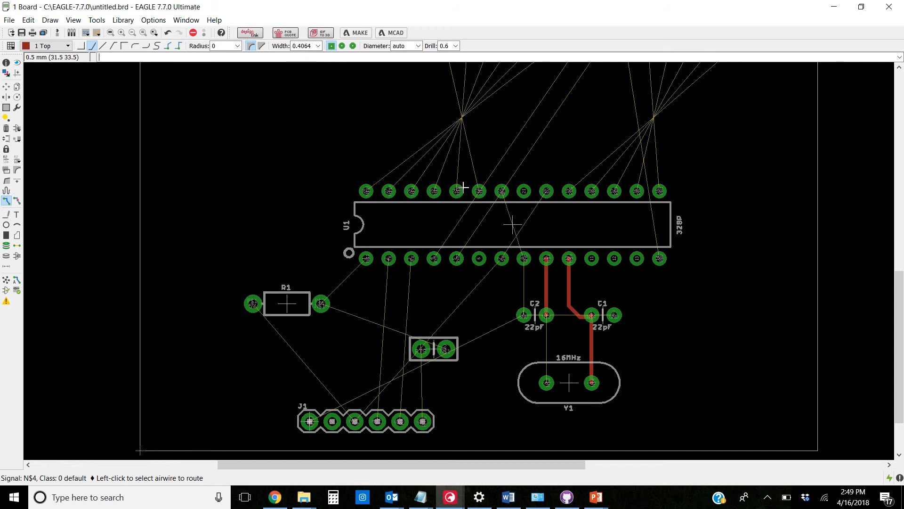
left_click(548, 321)
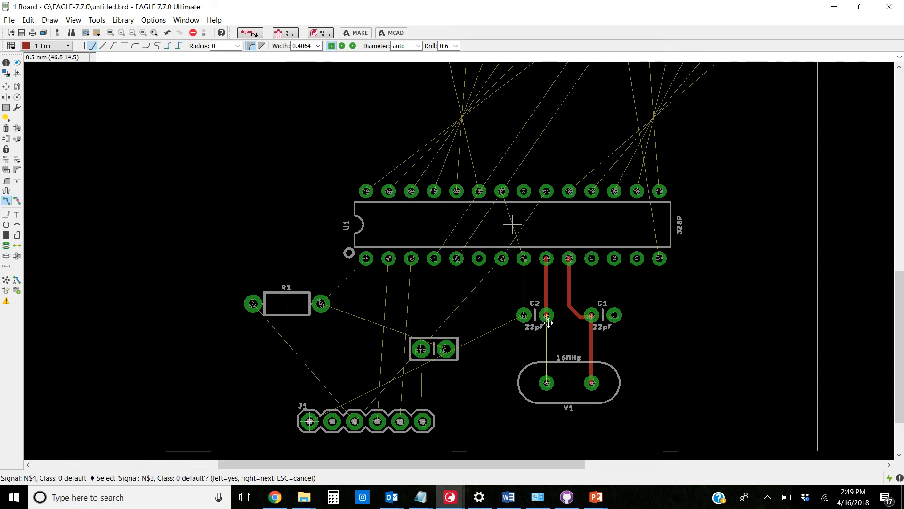
left_click(548, 322)
left_click(550, 387)
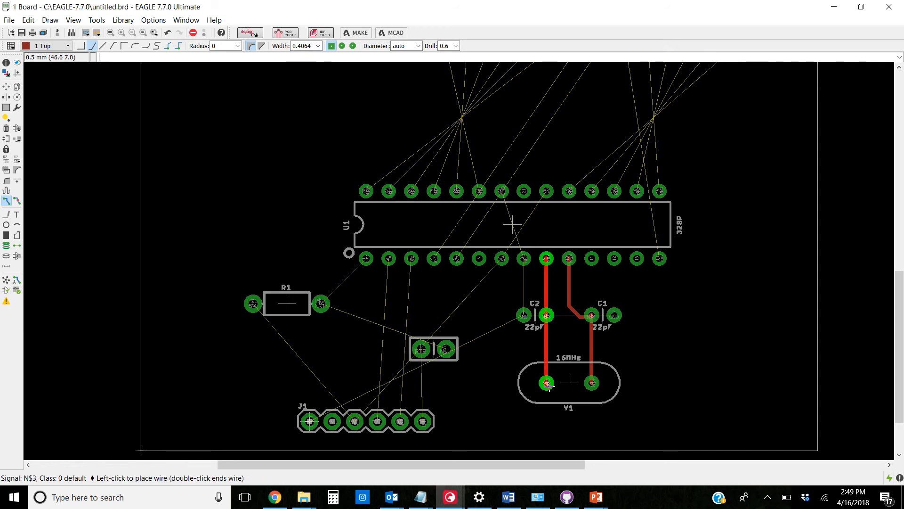
left_click(546, 382)
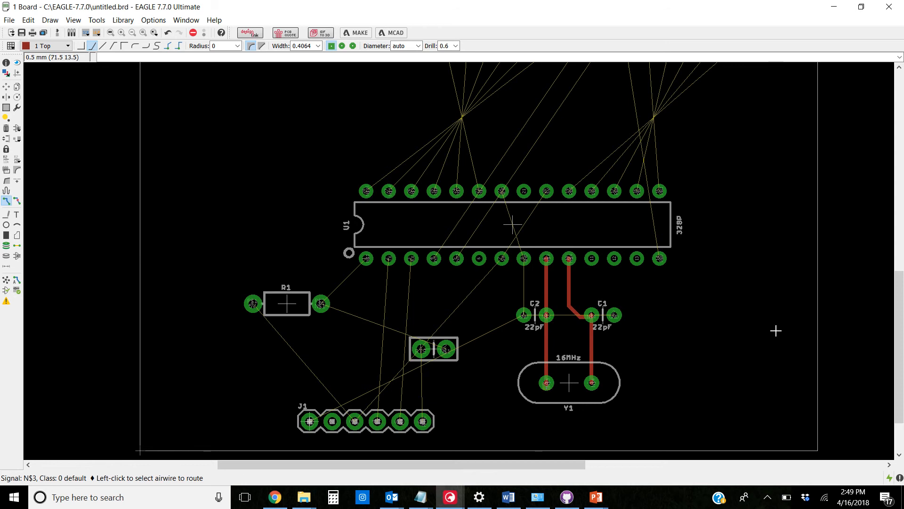
scroll(661, 279, "down", 1)
scroll(458, 381, "up", 1)
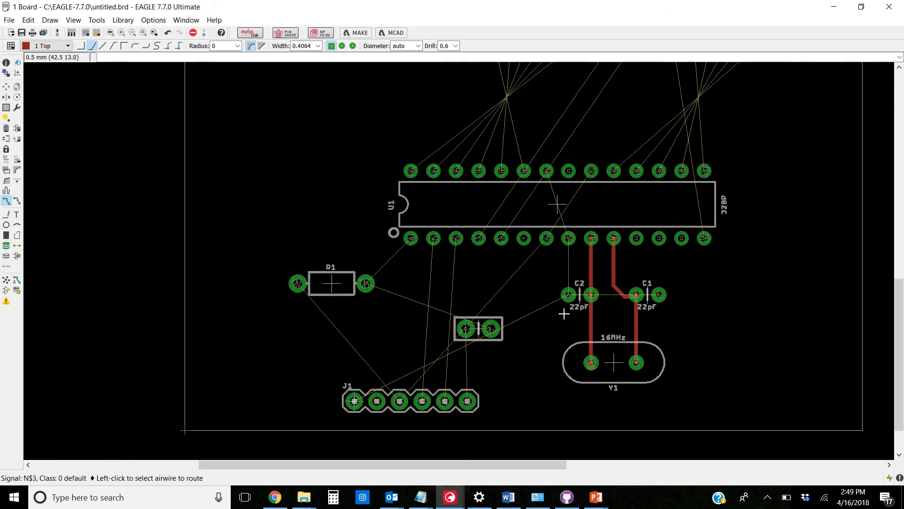
scroll(564, 313, "up", 3)
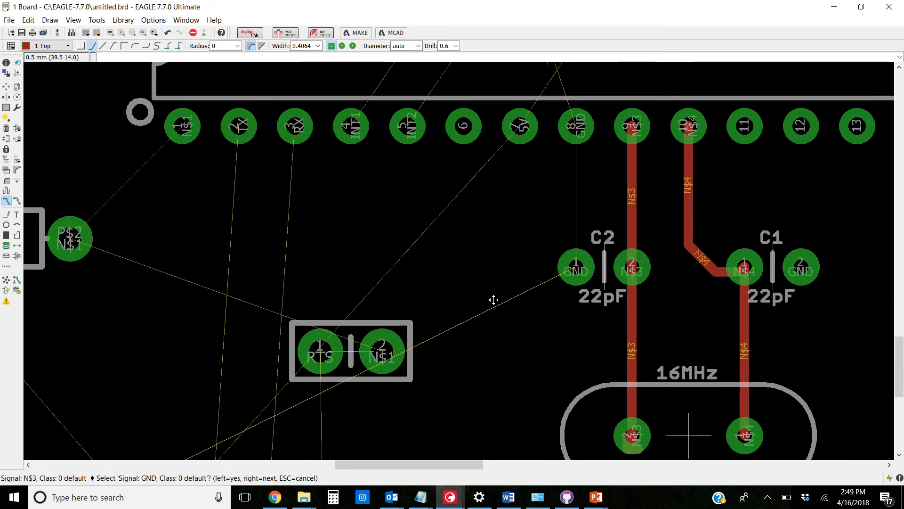
left_click(560, 281)
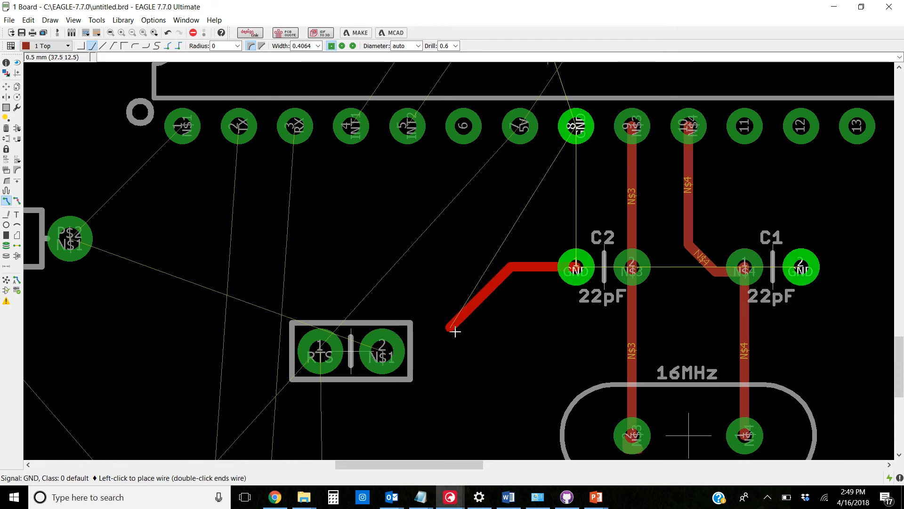
key("Escape")
left_click(558, 268)
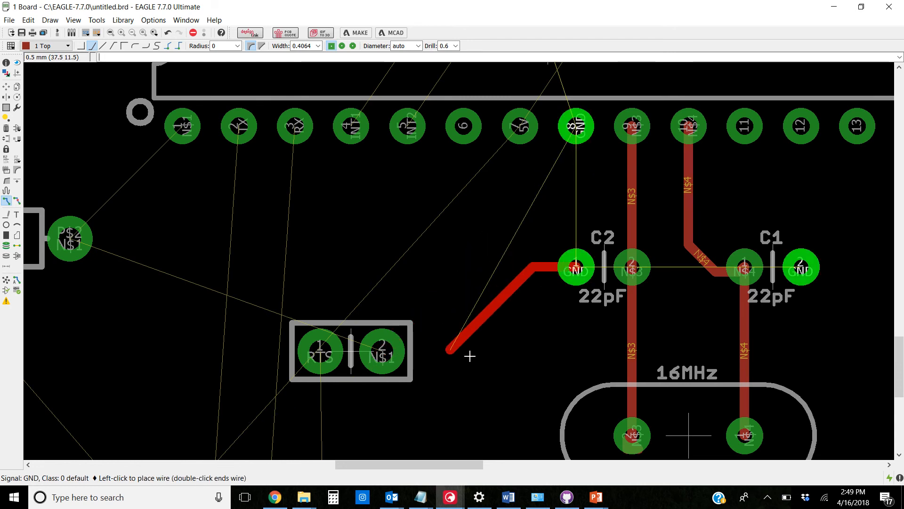
key("Escape")
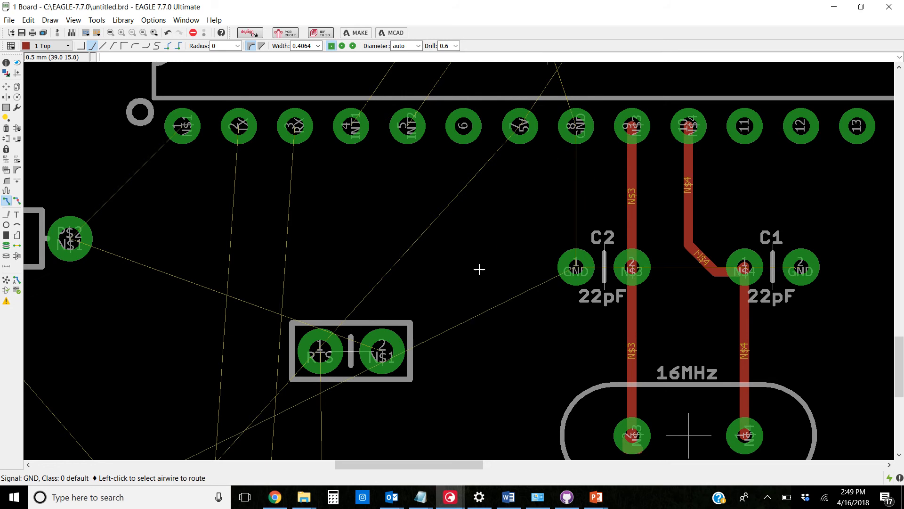
Rip up the N$3 traces from U1 pin 9 to C2 and on to Y1, plus the straight N$4 segment at U1 pin 10
scroll(500, 266, "down", 2)
scroll(501, 266, "up", 1)
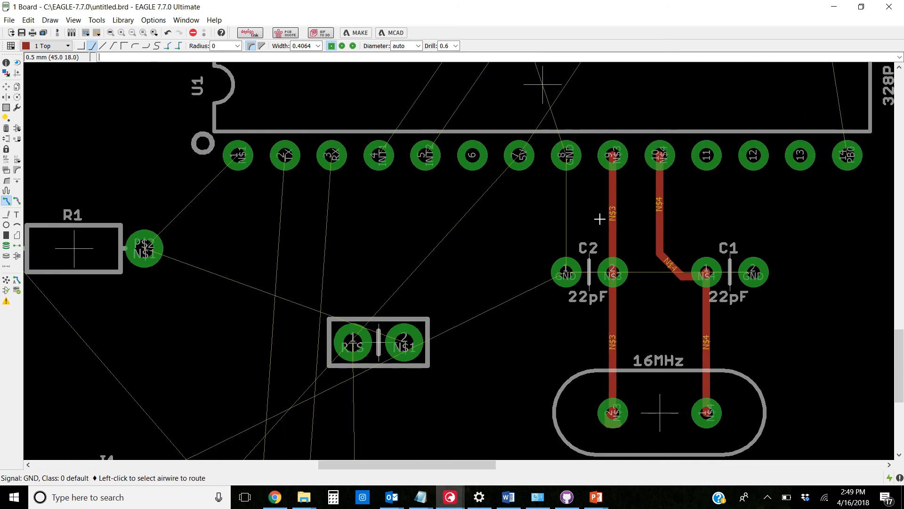
scroll(619, 217, "down", 2)
scroll(610, 240, "up", 3)
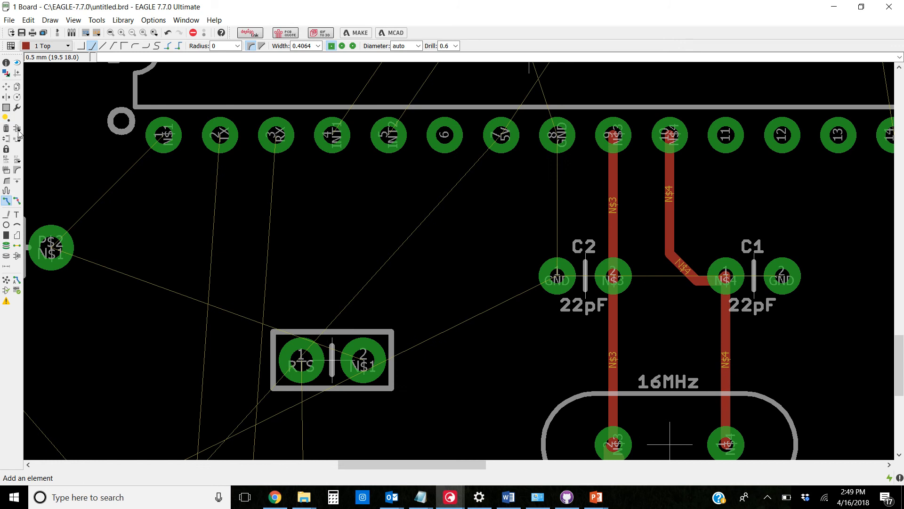
left_click(18, 202)
left_click(612, 338)
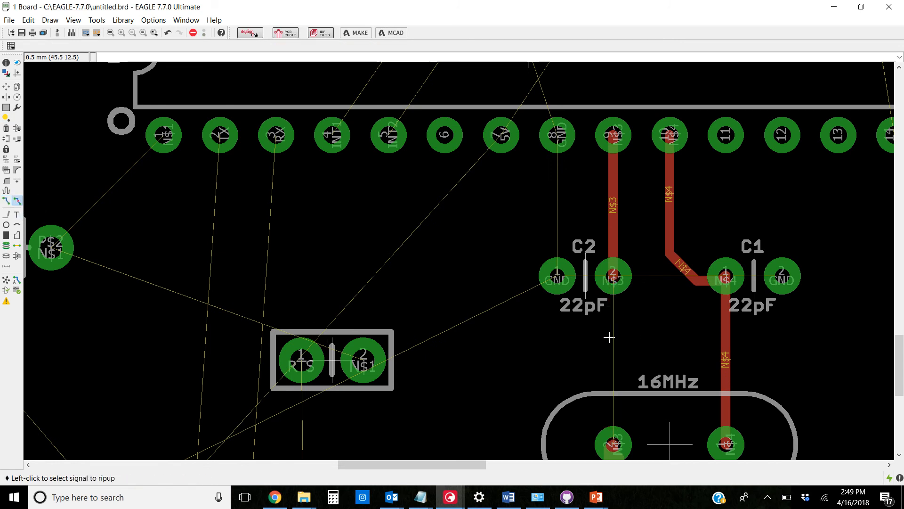
scroll(598, 325, "down", 1)
scroll(594, 322, "up", 2)
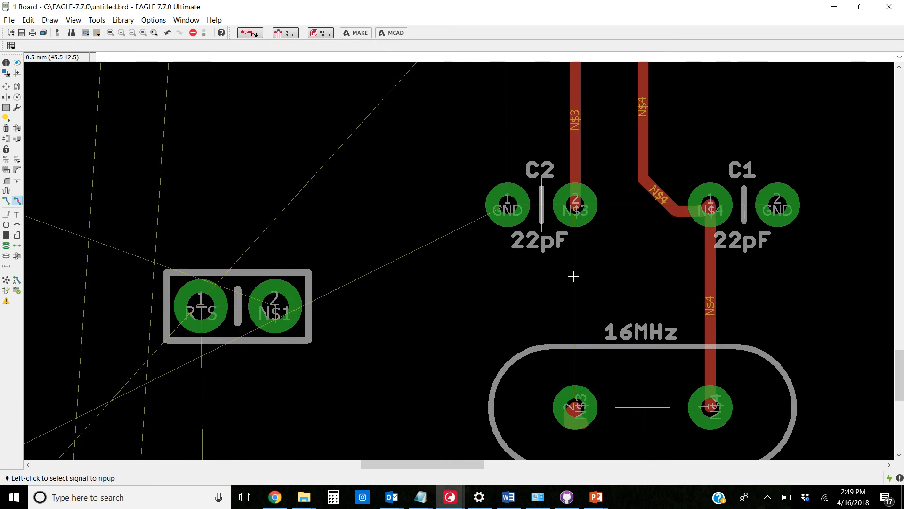
left_click(574, 194)
scroll(590, 170, "down", 1)
scroll(583, 188, "up", 2)
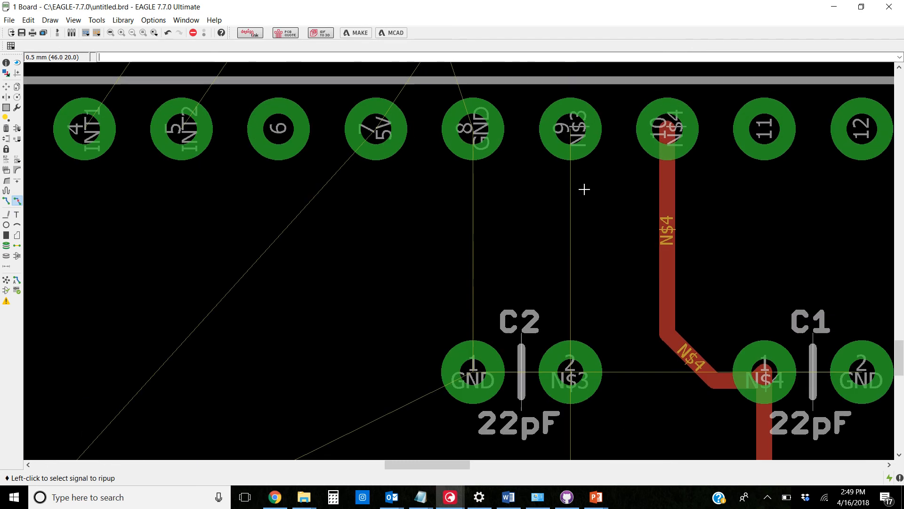
scroll(640, 225, "down", 2)
left_click(624, 216)
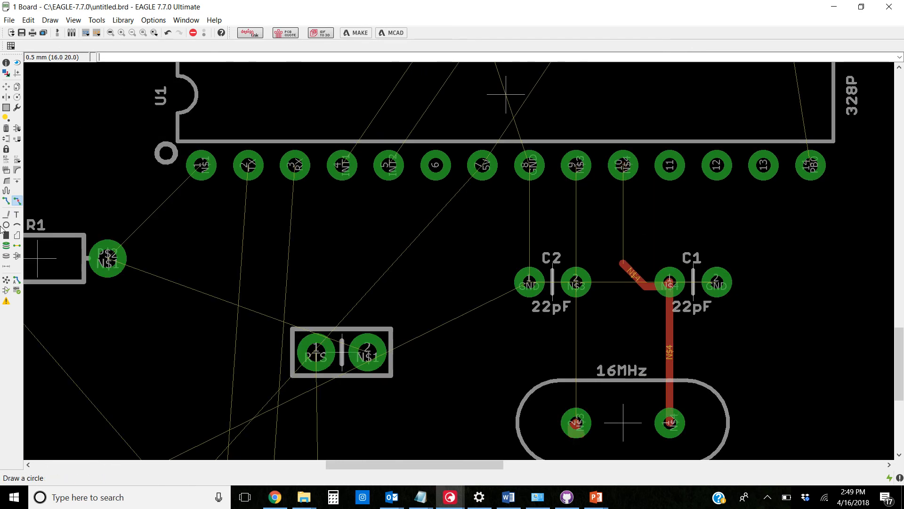
Reroute signal N$4 on the top layer from U1 pin 10 straight down to the remaining angled segment beside C1
left_click(6, 200)
left_click(617, 166)
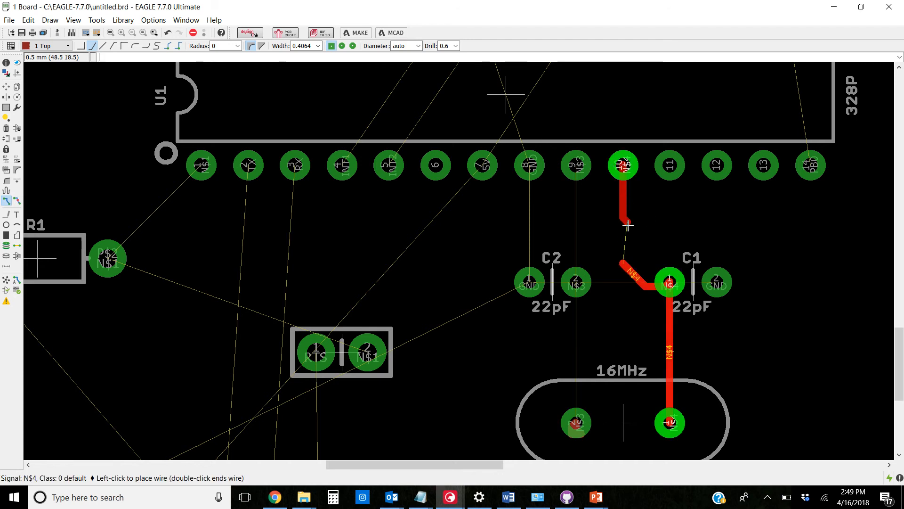
left_click(624, 263)
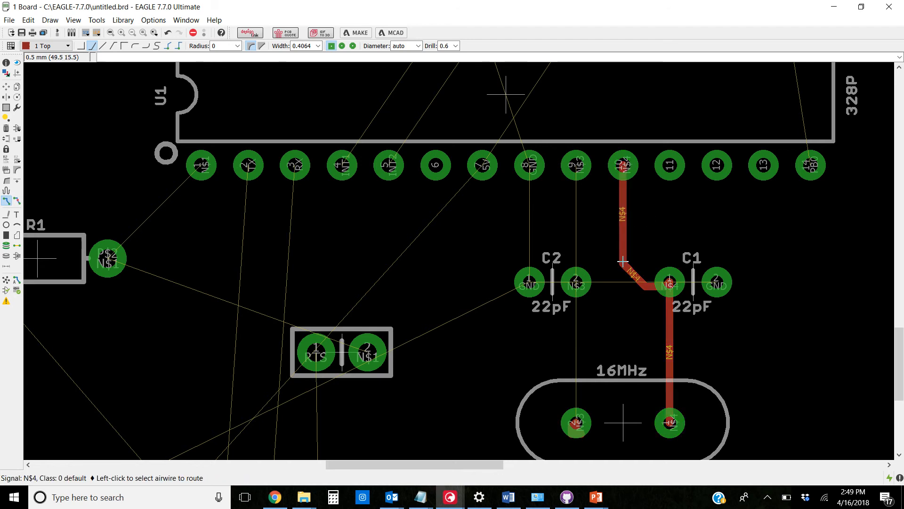
Reroute signal N$3 on the top layer from U1 pin 9 through C2 pin 2 and straight down to crystal Y1 pin 2
left_click(574, 165)
left_click(580, 283)
left_click(576, 288)
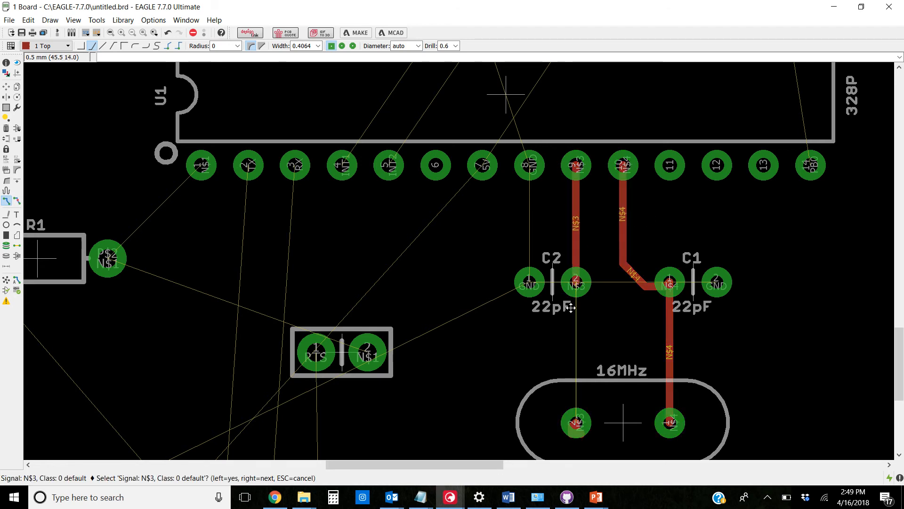
left_click(578, 424)
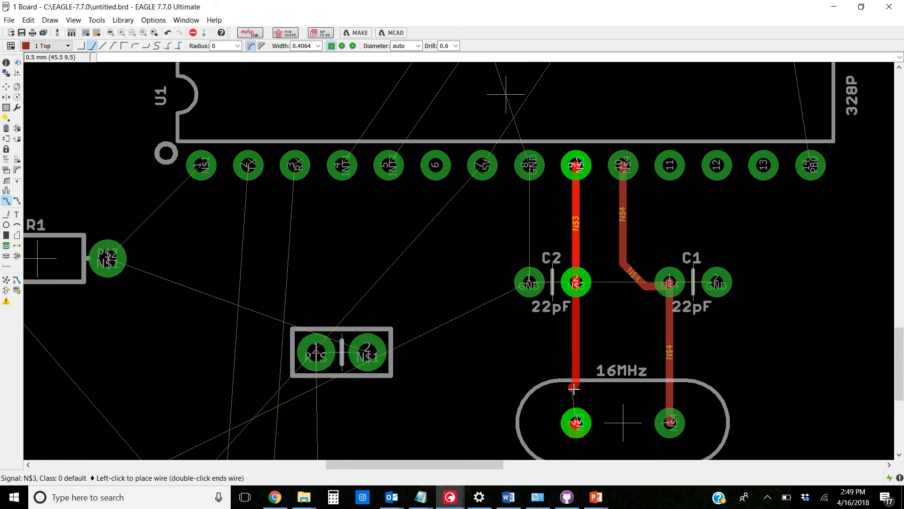
left_click(578, 423)
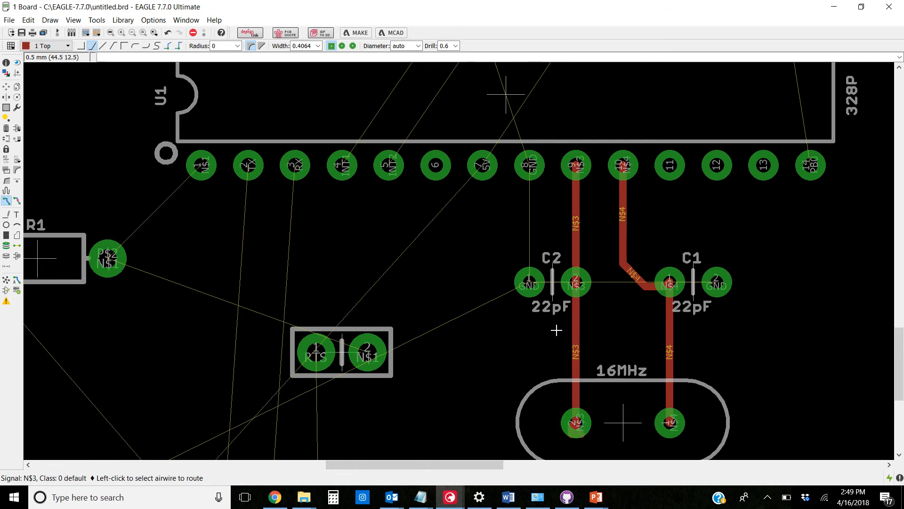
Rip up the stray N$3 trace pieces at Y1 pin 2 together with the trace leading up to C2
scroll(552, 326, "down", 3)
scroll(561, 334, "up", 10)
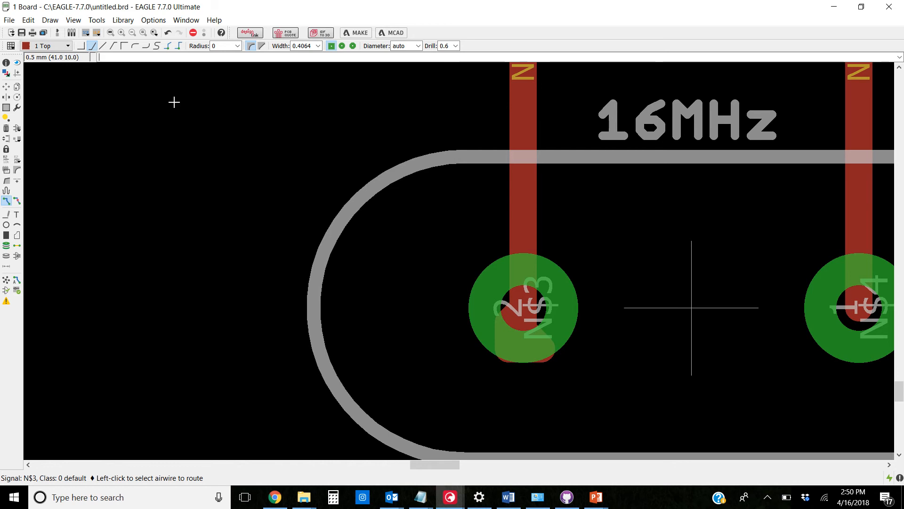
left_click(17, 201)
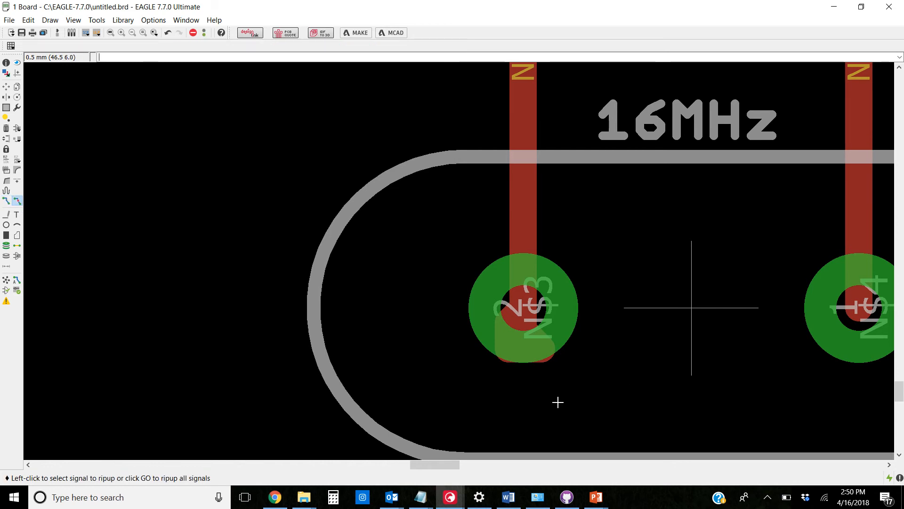
left_click(547, 356)
left_click(530, 346)
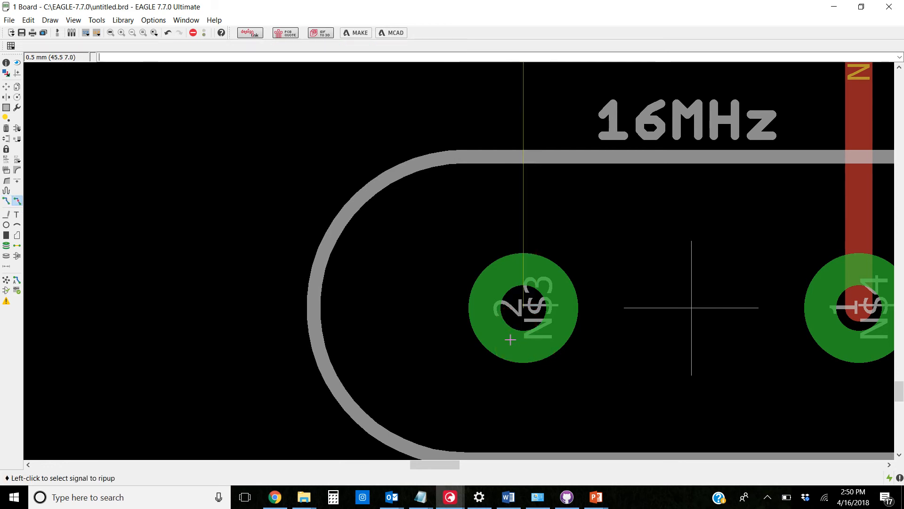
Route signal N$3 on the top layer from C2 pin 2 straight down to Y1 pin 2
scroll(569, 343, "down", 3)
scroll(278, 180, "down", 2)
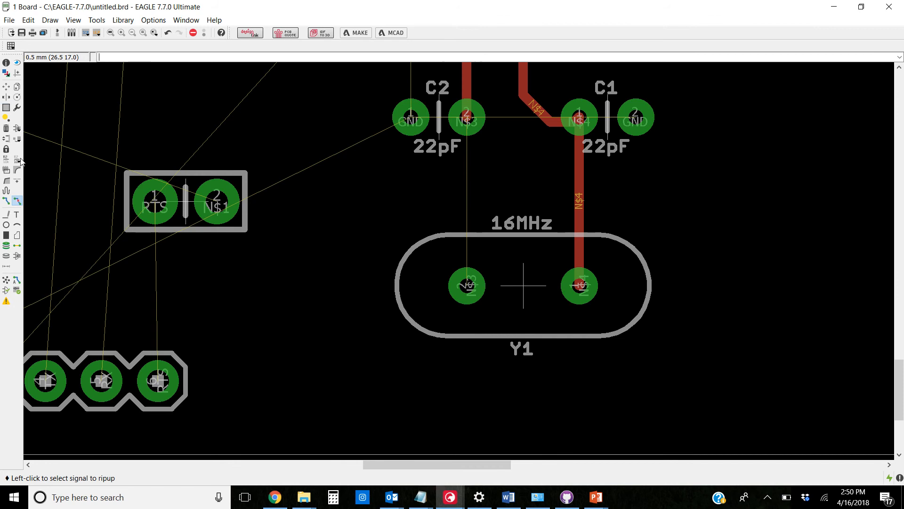
left_click(6, 200)
left_click(466, 152)
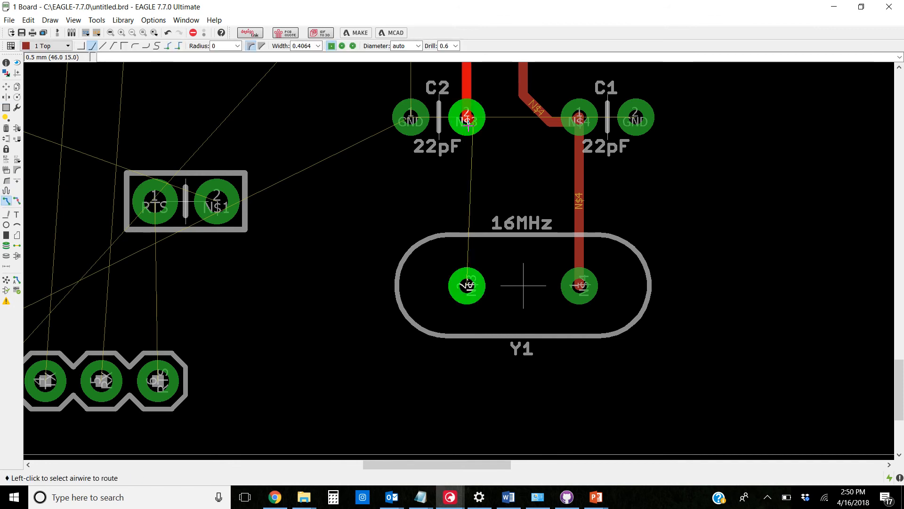
left_click(466, 285)
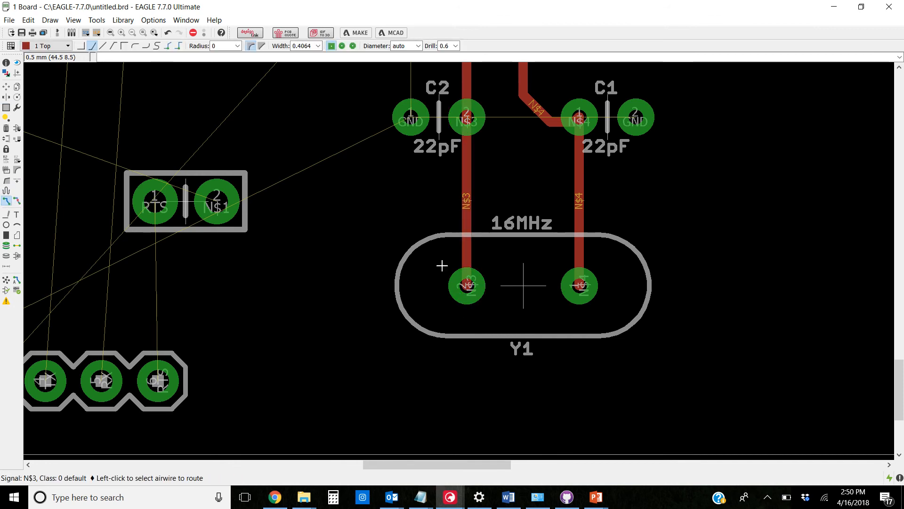
Route signal N$1 on the top layer from U1 pin 1 to pad P$2 of resistor R1
scroll(534, 325, "down", 4)
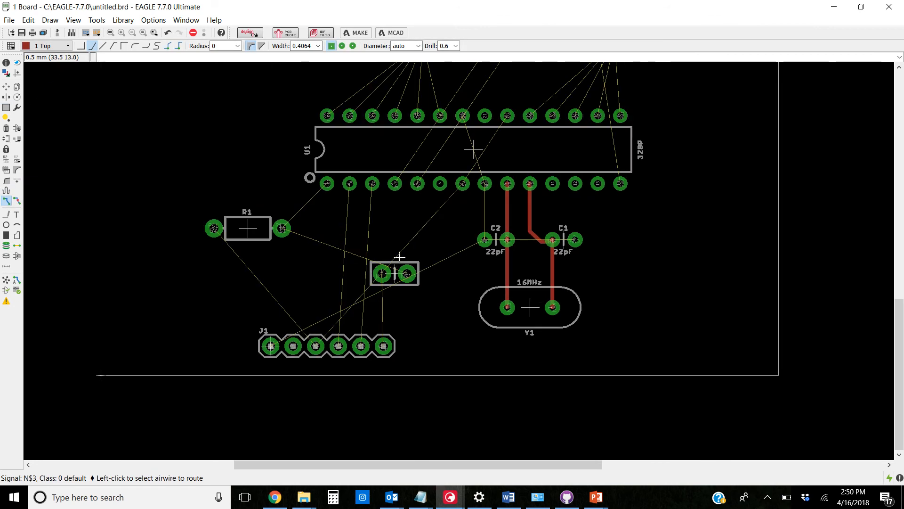
left_click(328, 183)
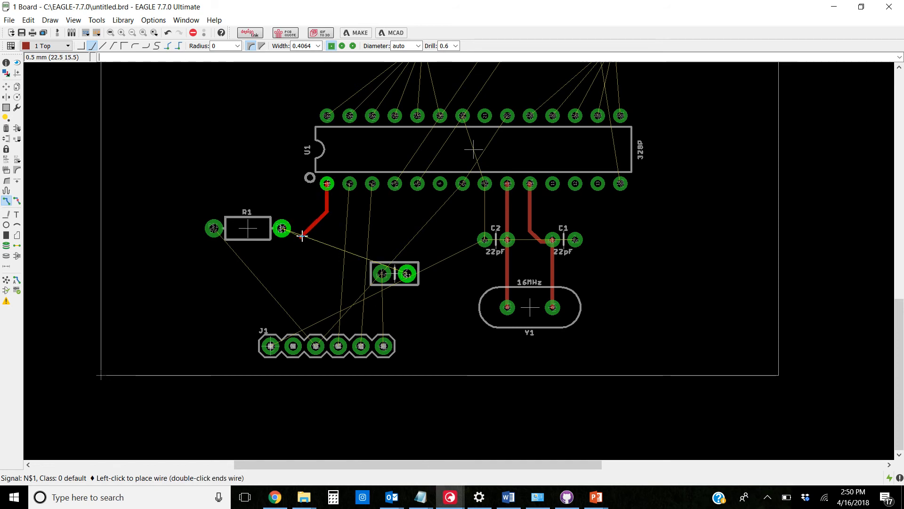
left_click(282, 229)
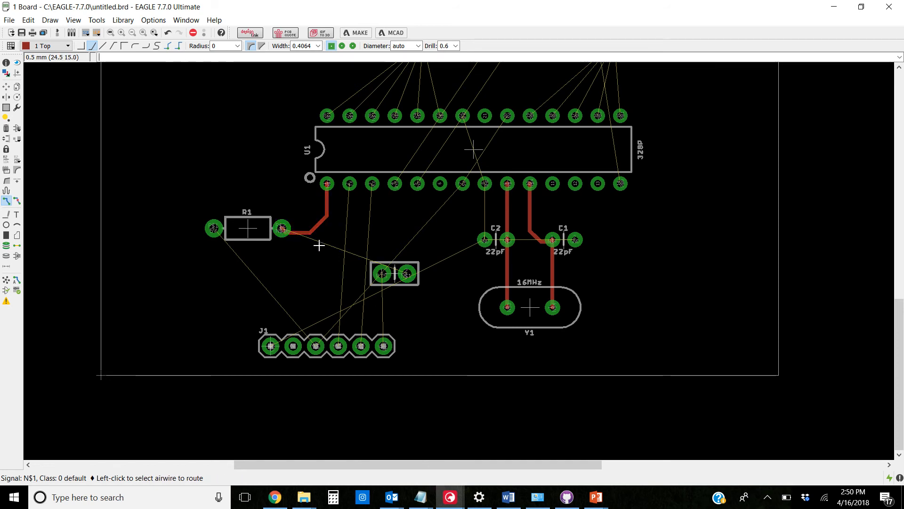
scroll(305, 219, "up", 5)
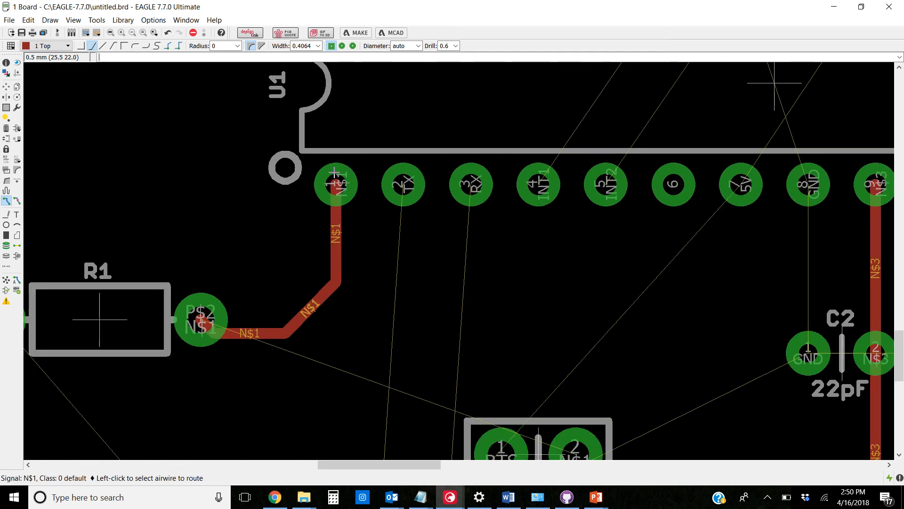
Route the 5V signal on the top layer from the free pad of resistor R1, with 45-degree bends, to the third pin of J1
scroll(333, 214, "down", 4)
scroll(328, 223, "down", 2)
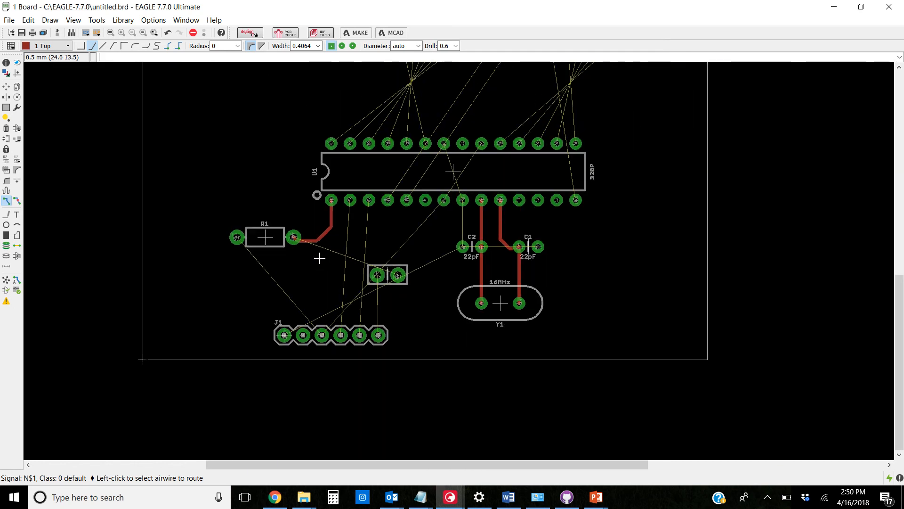
left_click(234, 237)
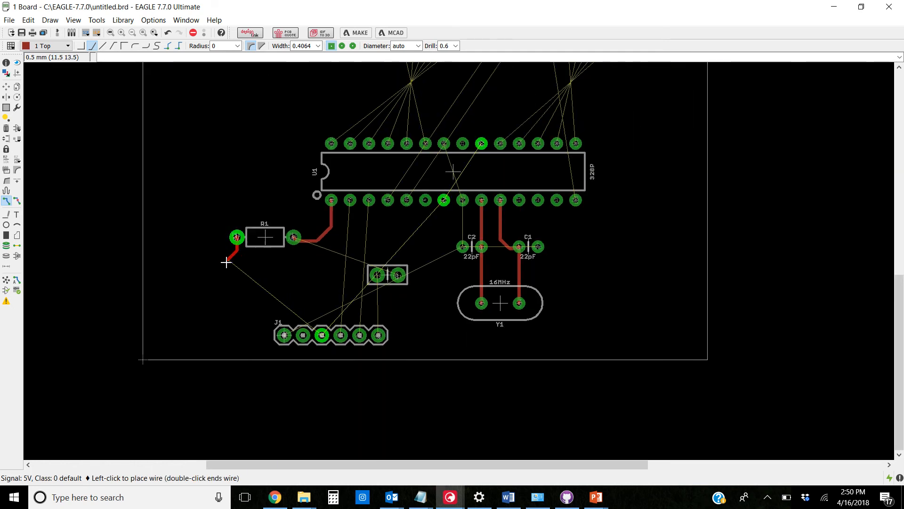
left_click(267, 282)
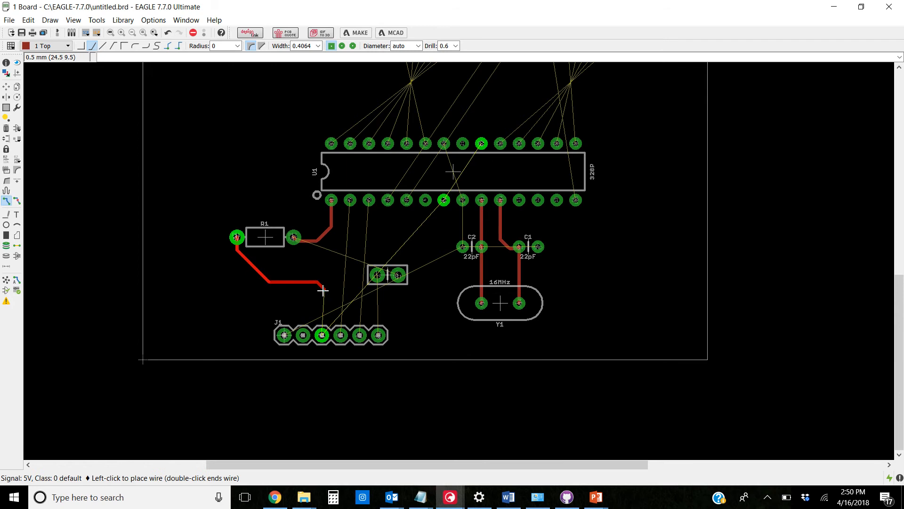
left_click(321, 300)
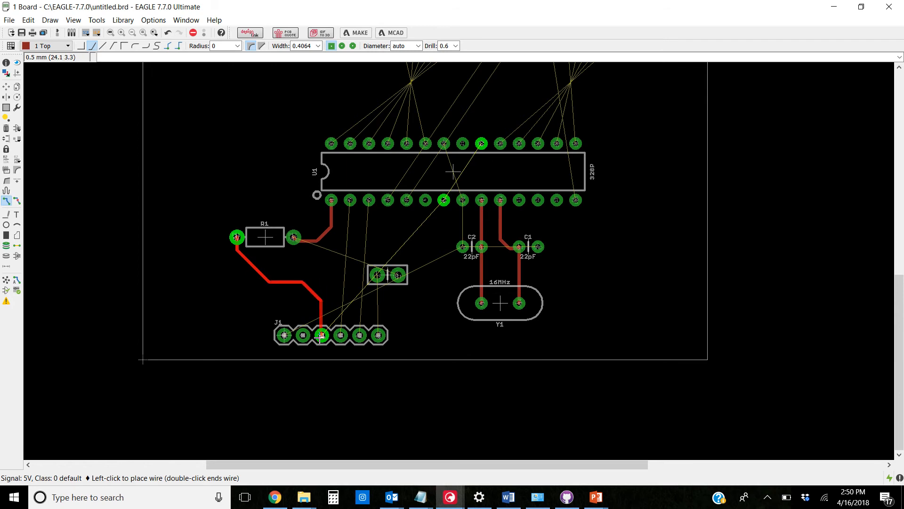
left_click(321, 335)
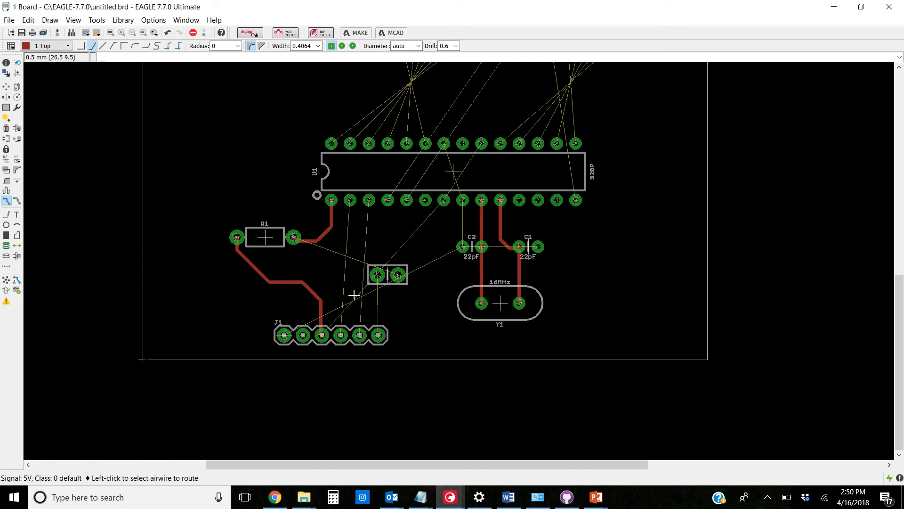
Route signal N$1 on the top layer from pin 2 of the capacitor above J1 to the existing N$1 trace beside R1
scroll(386, 282, "up", 2)
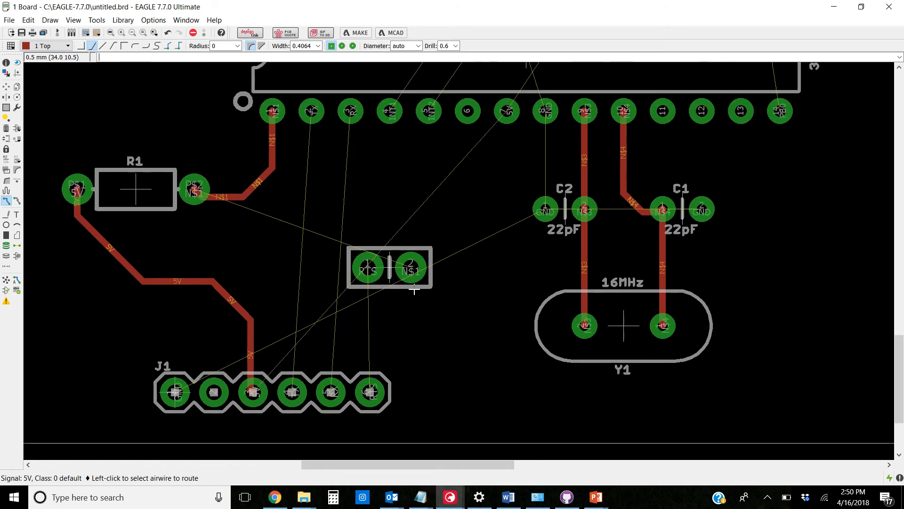
scroll(414, 290, "up", 2)
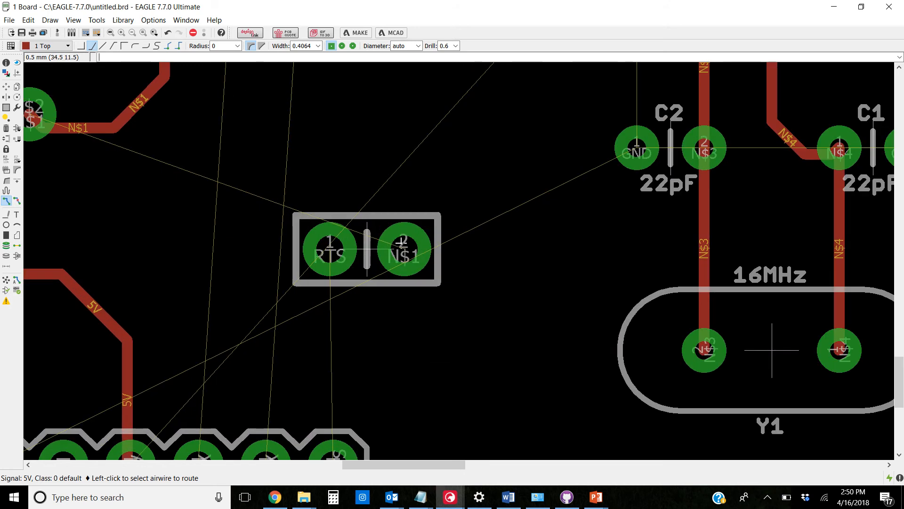
left_click(401, 243)
scroll(212, 219, "down", 2)
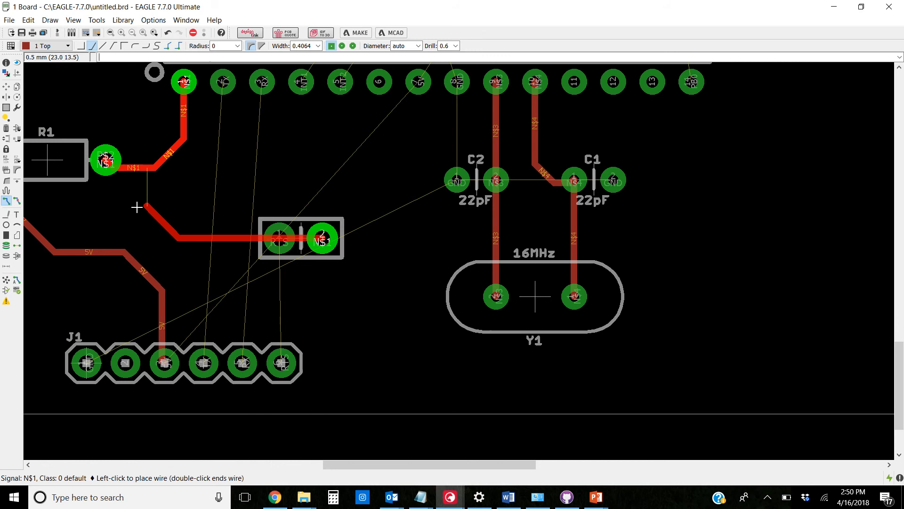
left_click(148, 171)
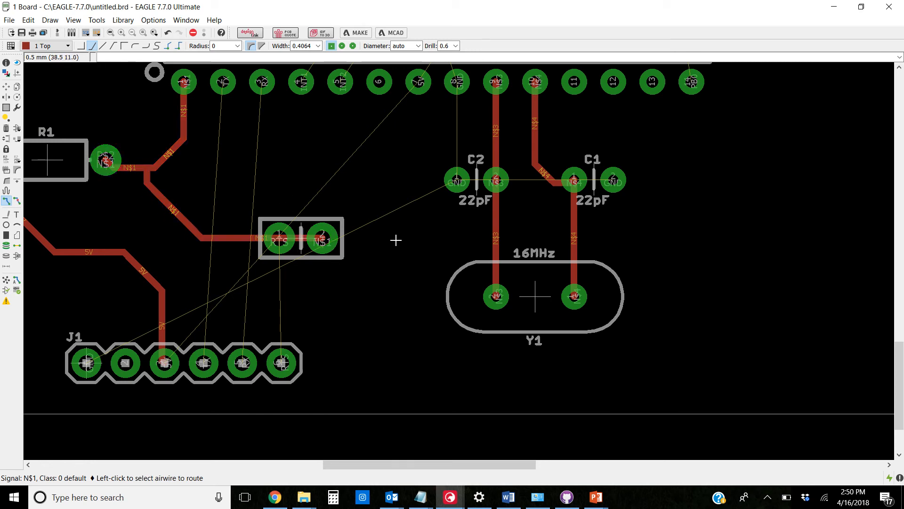
Rip up the N$1 trace segments between pin 2 of the capacitor above J1 and the N$1 junction beside R1
scroll(360, 240, "up", 2)
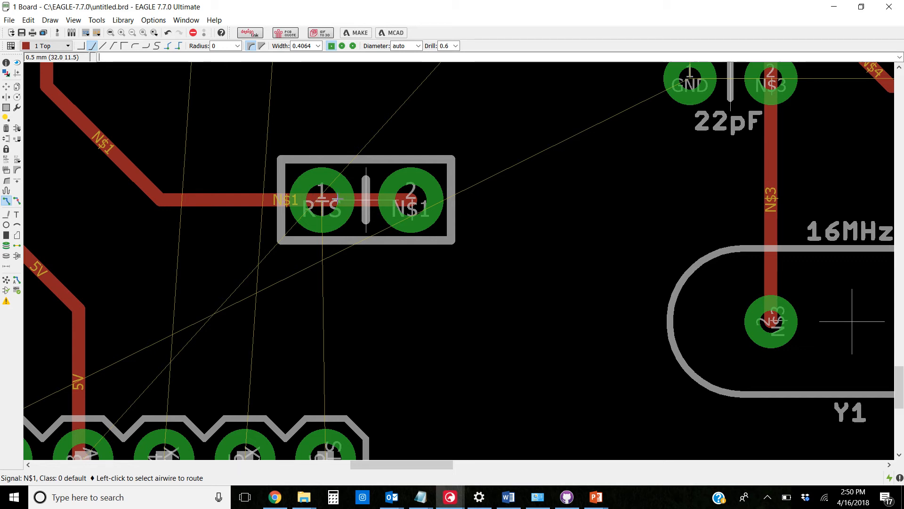
scroll(334, 198, "down", 5)
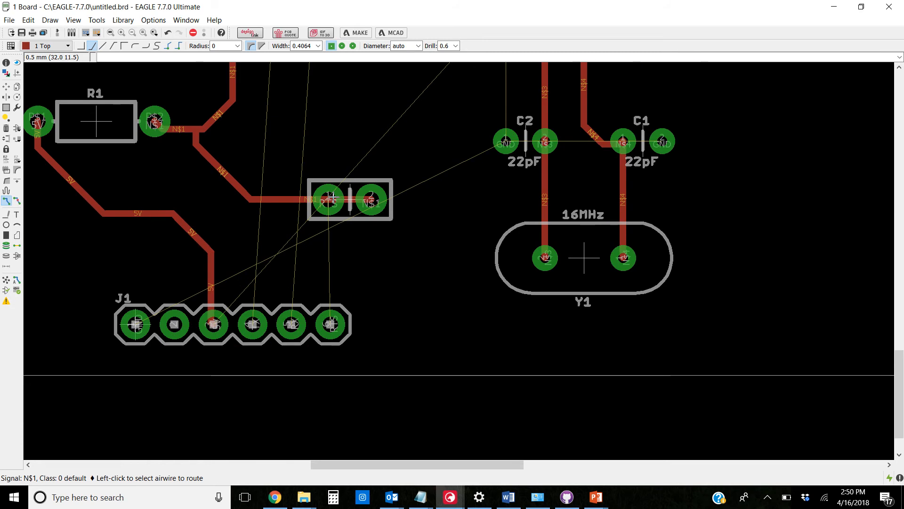
scroll(327, 195, "up", 2)
scroll(327, 195, "up", 2)
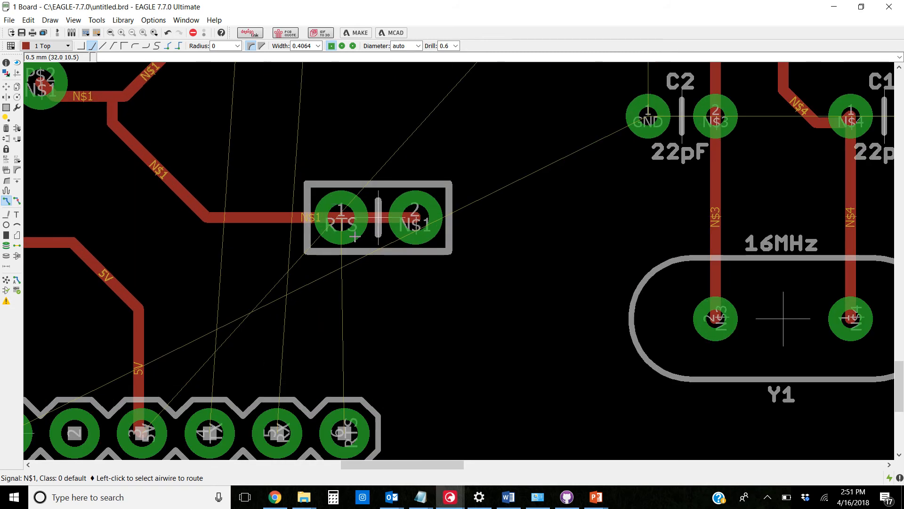
scroll(354, 237, "down", 2)
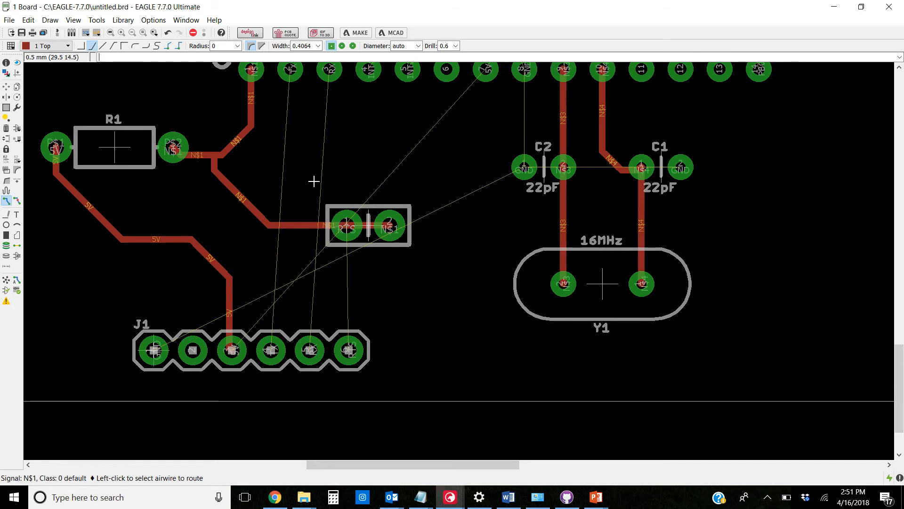
left_click(16, 201)
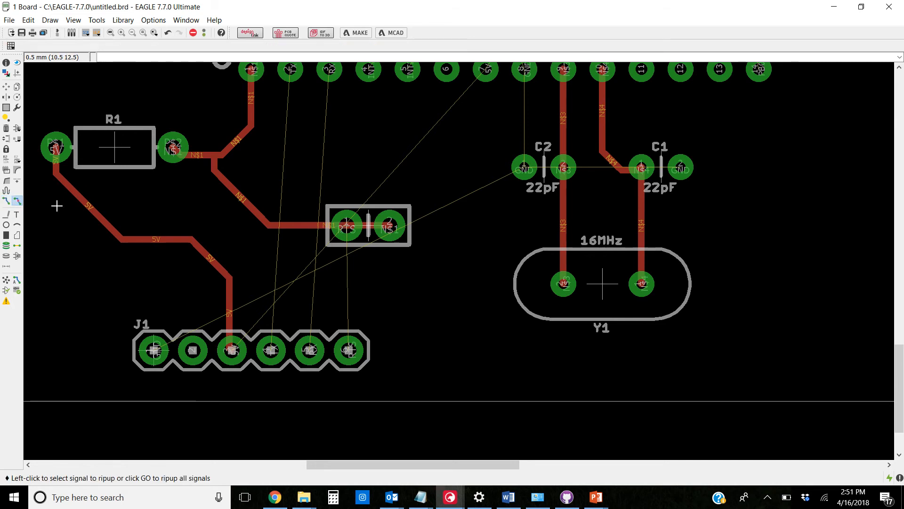
left_click(290, 227)
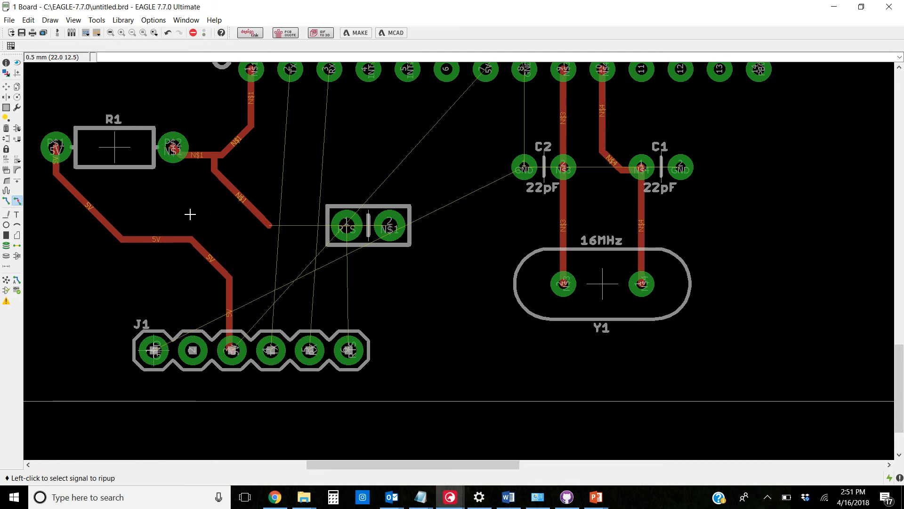
left_click(261, 216)
left_click(214, 166)
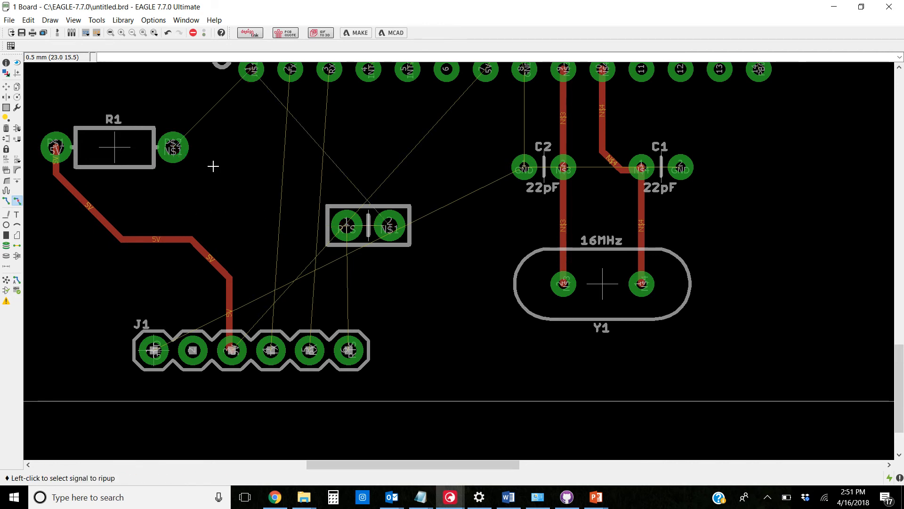
key("ctrl+z")
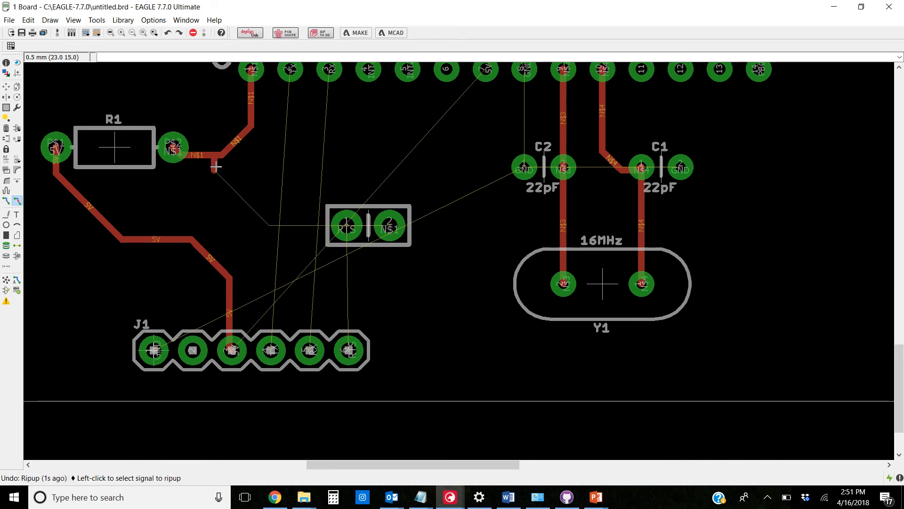
left_click(213, 166)
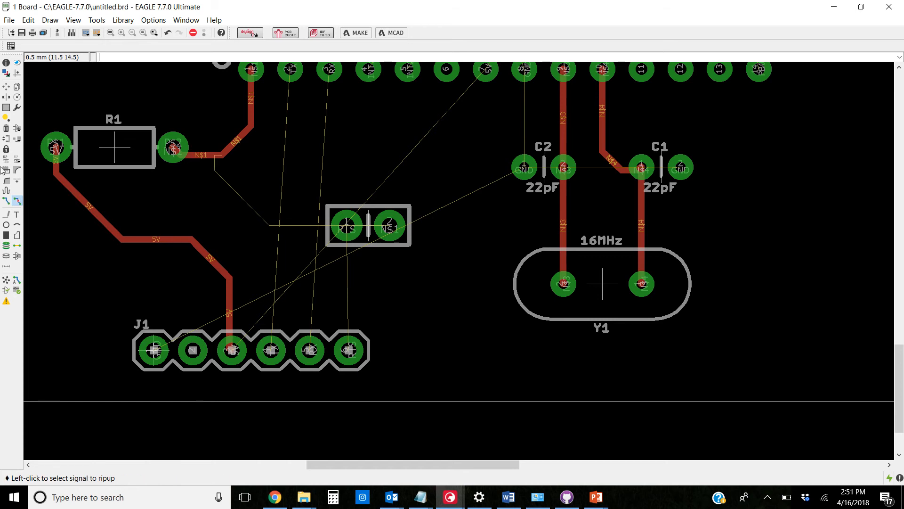
Route signal N$1 on the top layer from the capacitor's pin 2 up and over its pin 1 to the N$1 trace beside R1
left_click(6, 200)
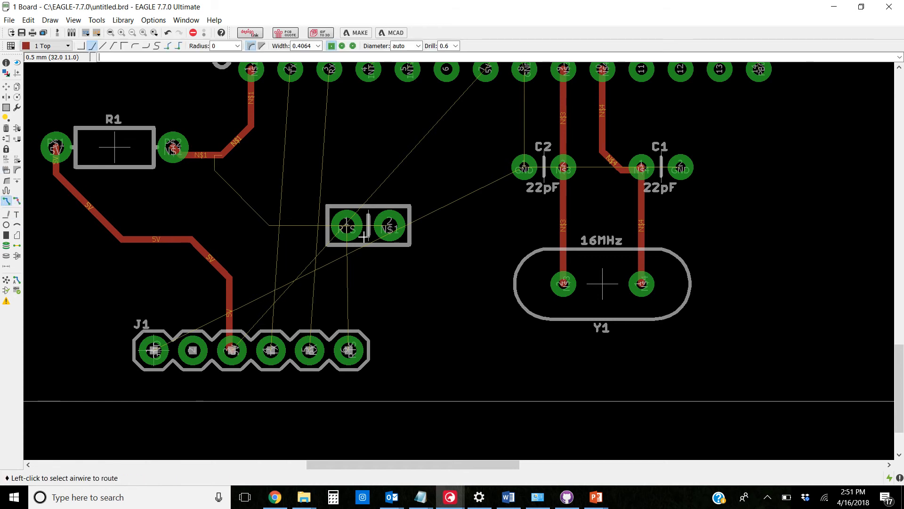
left_click(386, 221)
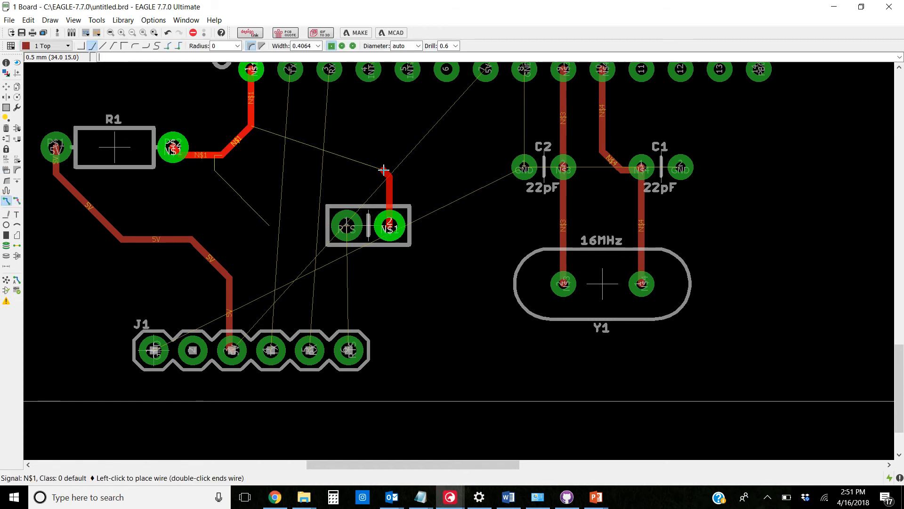
left_click(384, 177)
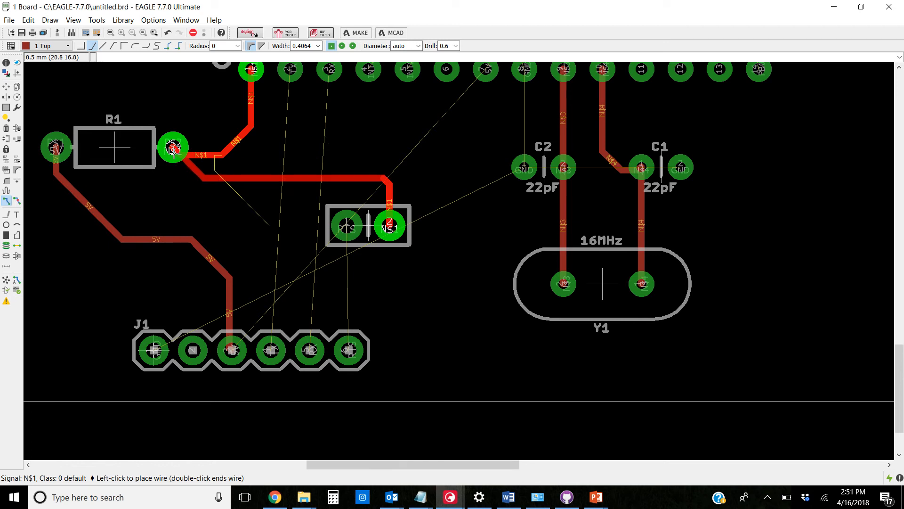
left_click(189, 154)
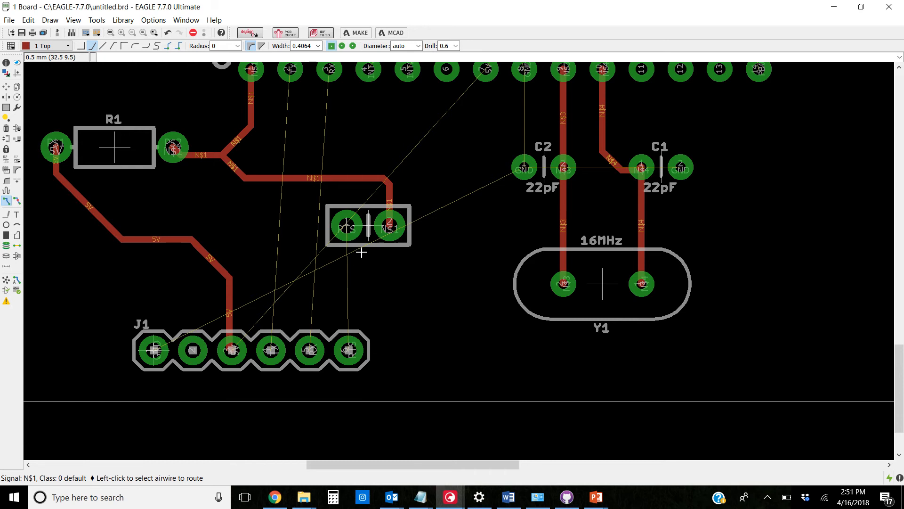
Route signal RTS on the top layer from pin 1 of the capacitor above J1 straight down to J1 pin 6
left_click(347, 239)
left_click(346, 242)
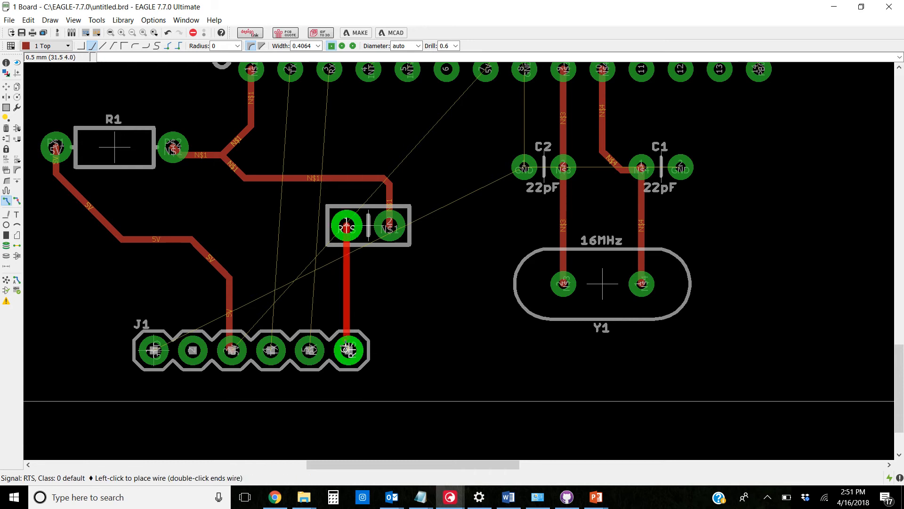
left_click(349, 350)
Examine the remaining unrouted airwires around U1, J1 and the header above U1
scroll(419, 307, "down", 3)
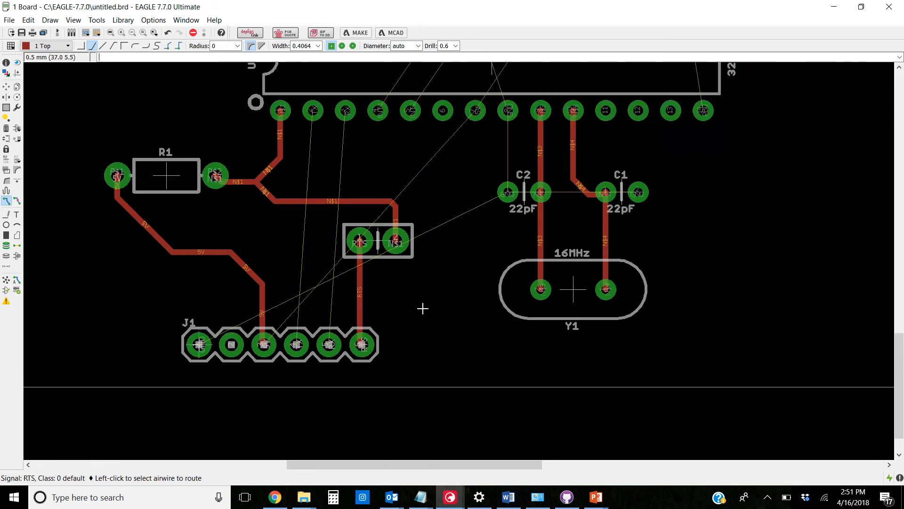
scroll(418, 314, "up", 1)
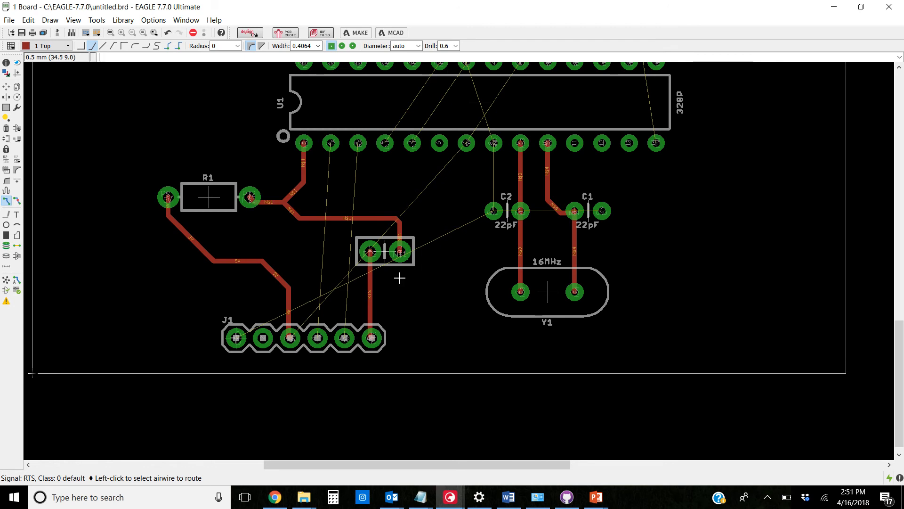
scroll(465, 197, "down", 7)
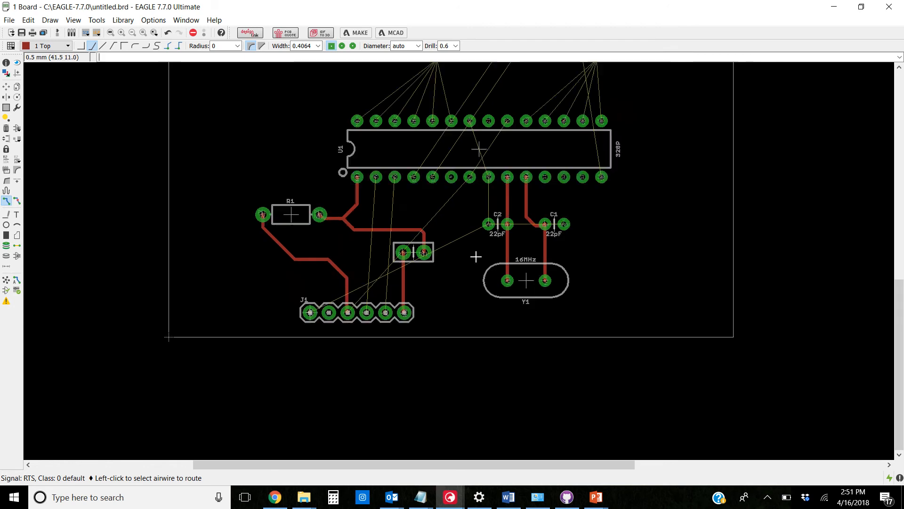
scroll(460, 212, "up", 5)
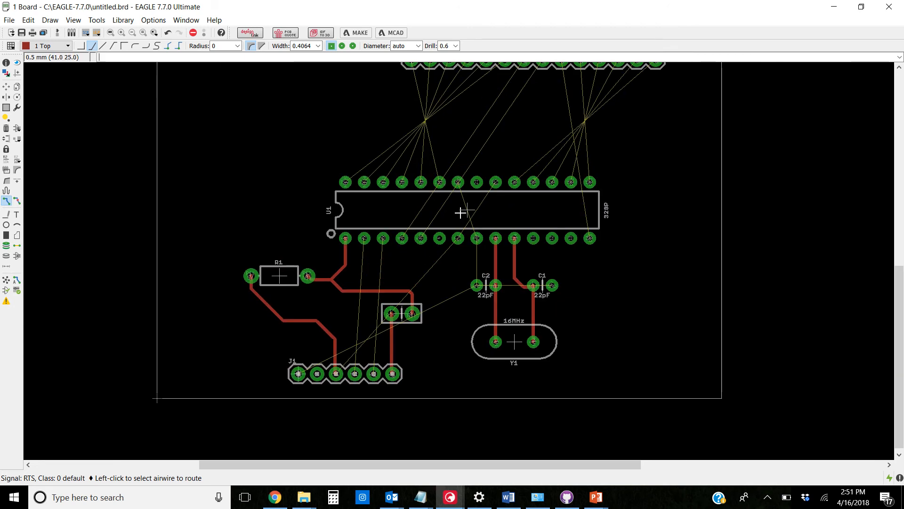
scroll(462, 210, "up", 5)
scroll(462, 246, "down", 4)
scroll(440, 278, "down", 2)
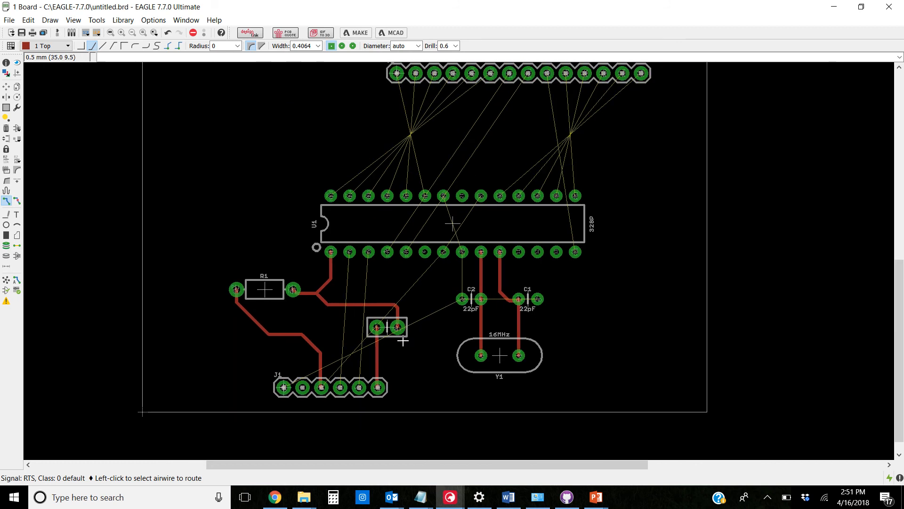
scroll(361, 381, "up", 5)
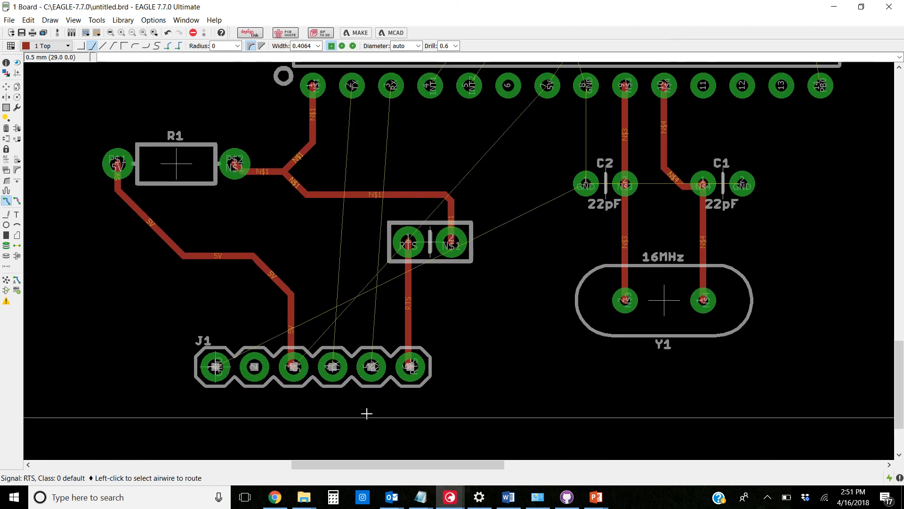
Try to route signal RX on the top layer from J1 pin 5 around the capacitor toward U1 pin 3, and rip up the trace
scroll(365, 383, "up", 3)
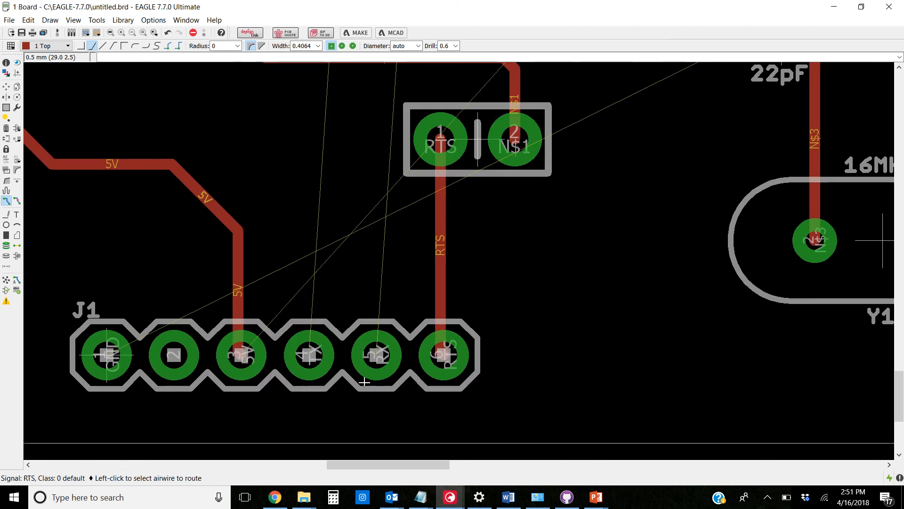
scroll(365, 383, "down", 2)
left_click(366, 380)
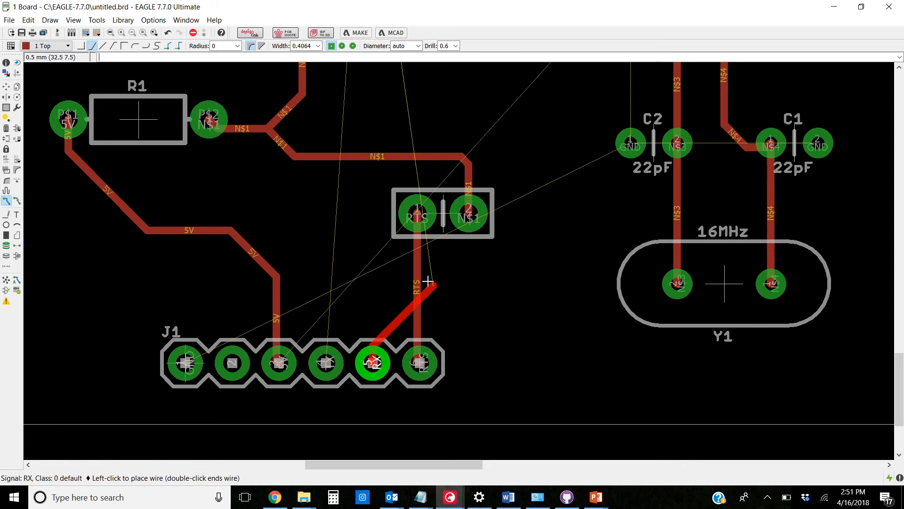
scroll(354, 160, "down", 3)
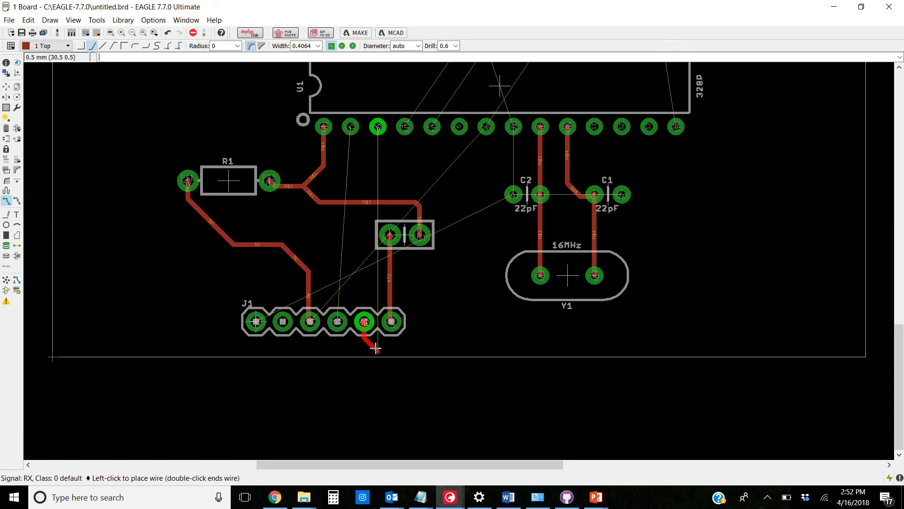
left_click(374, 349)
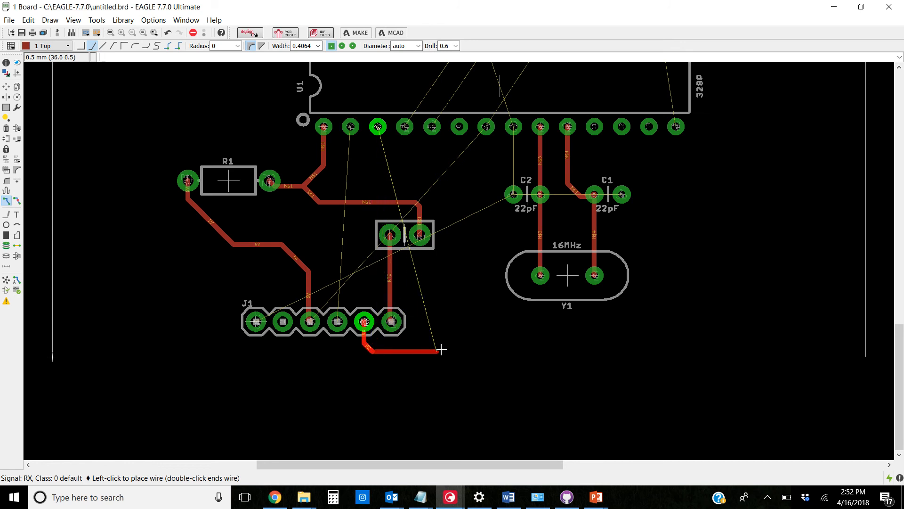
left_click(464, 328)
left_click(429, 170)
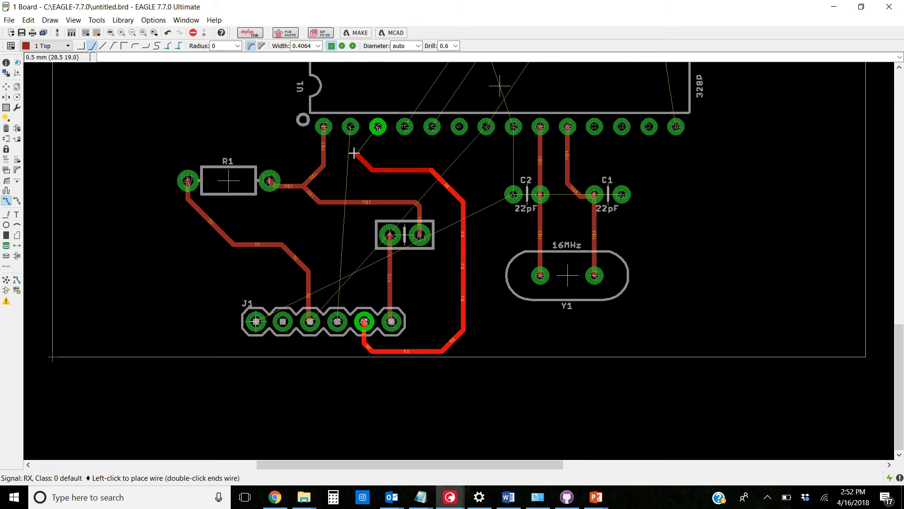
key("Escape")
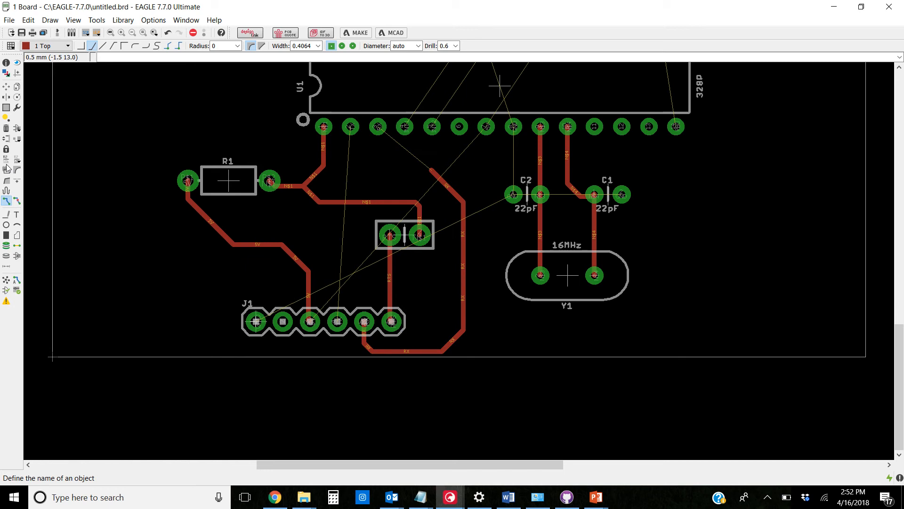
left_click(18, 201)
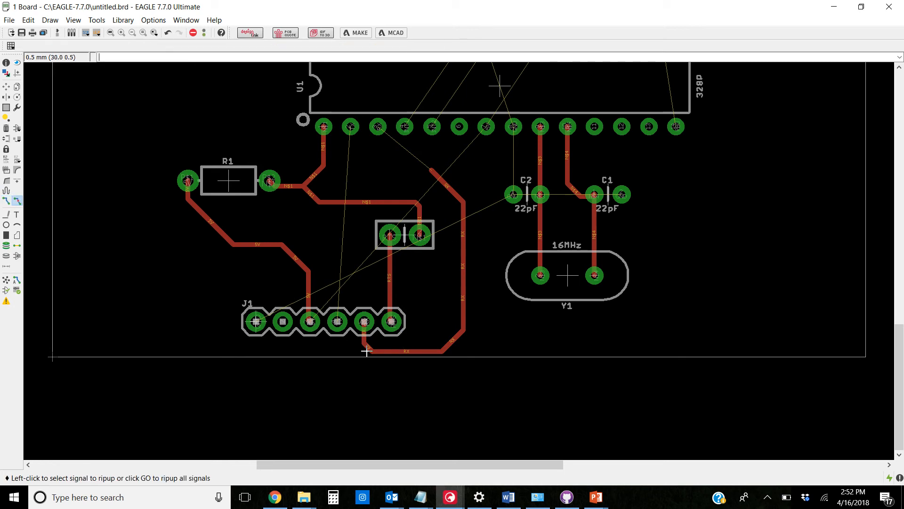
left_click(370, 348)
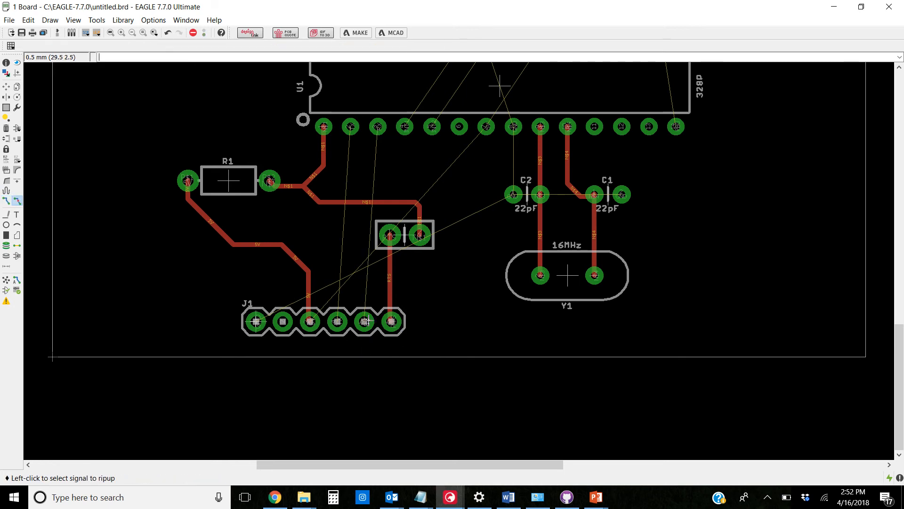
Route RX from J1 pin 5 to U1 pin 3 and TX from J1 pin 4 to U1 pin 2 on layer 16 Bottom
left_click(6, 201)
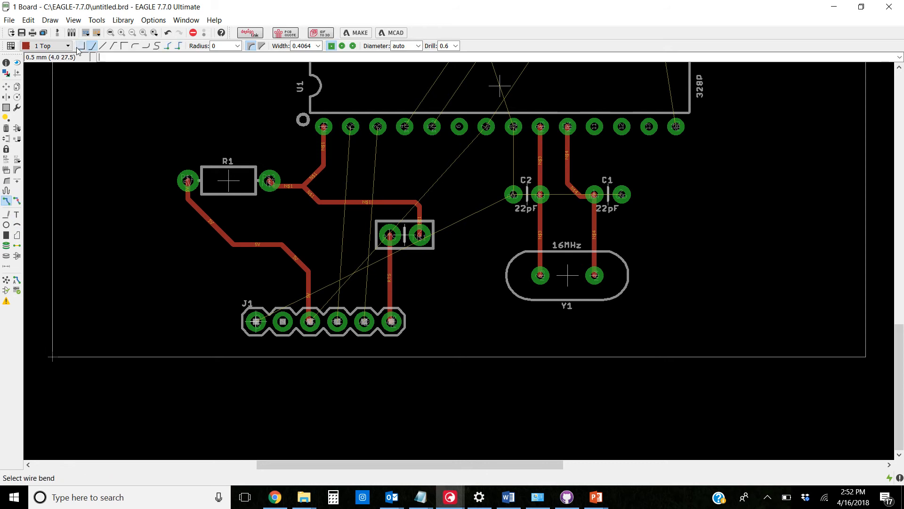
left_click(52, 46)
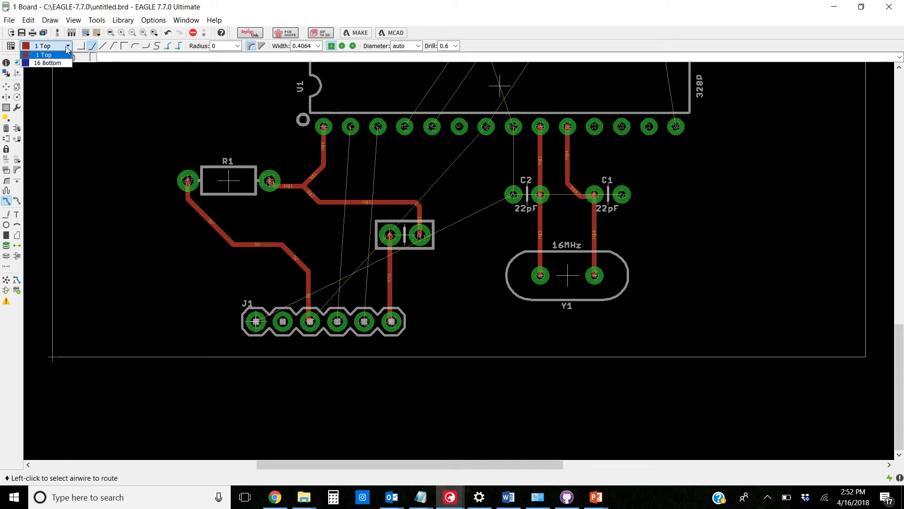
left_click(46, 63)
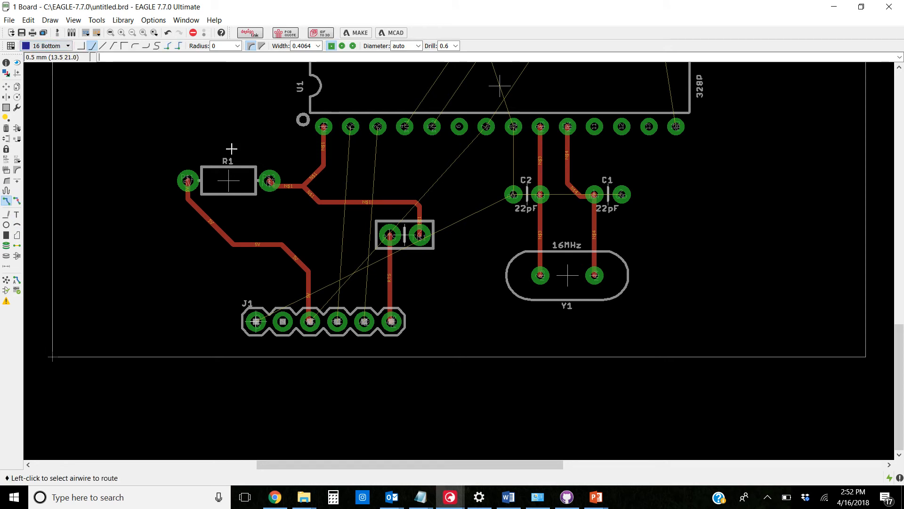
left_click(365, 321)
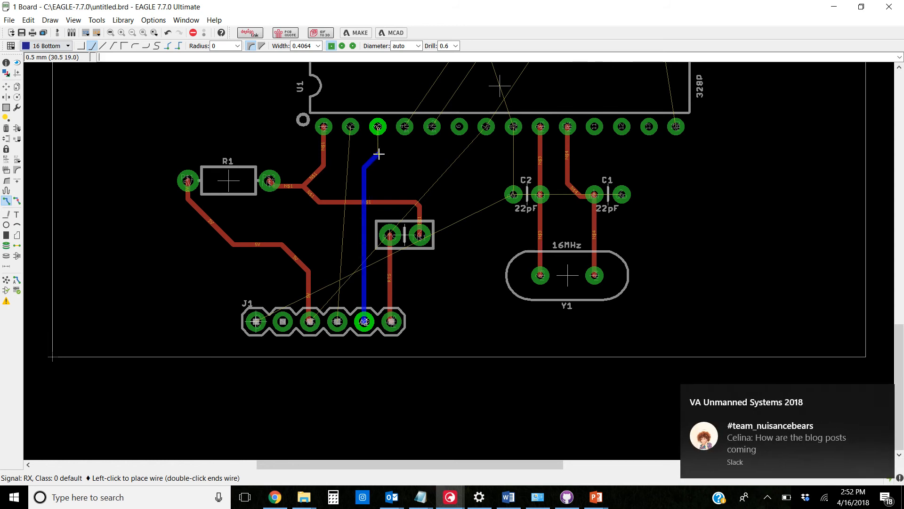
left_click(378, 127)
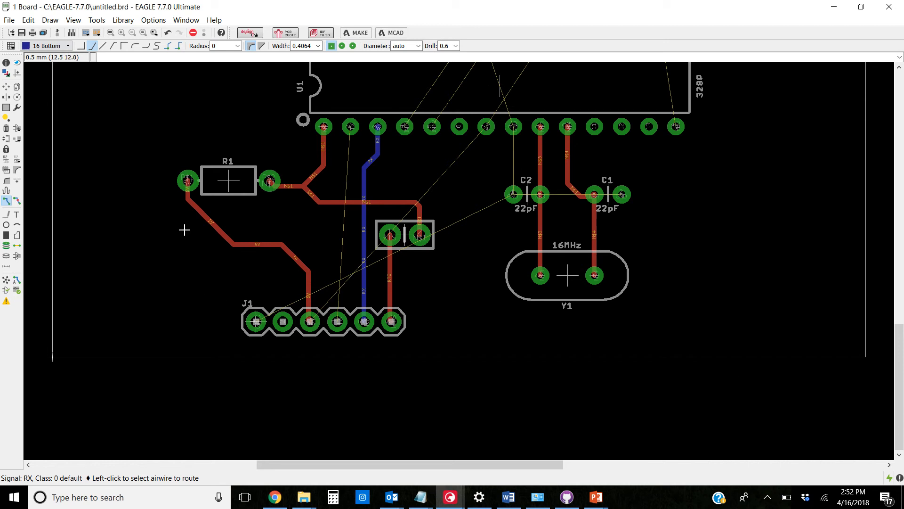
left_click(338, 321)
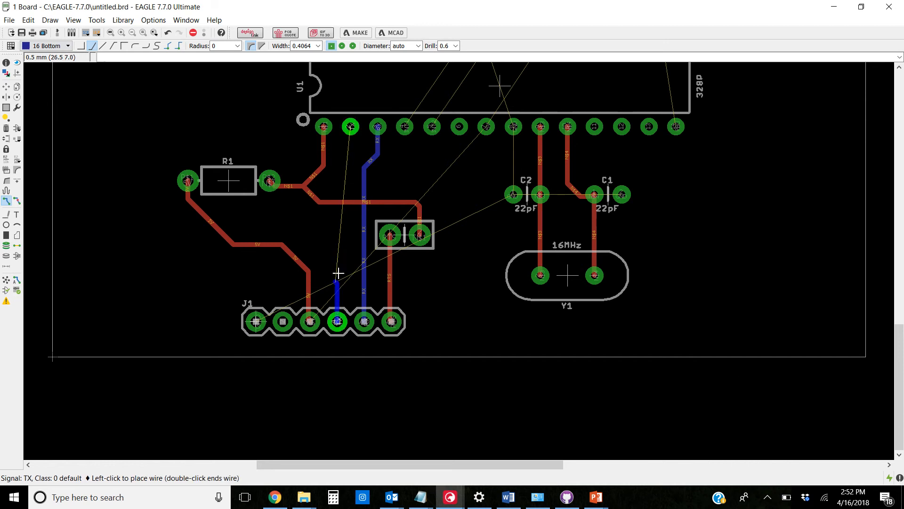
left_click(351, 126)
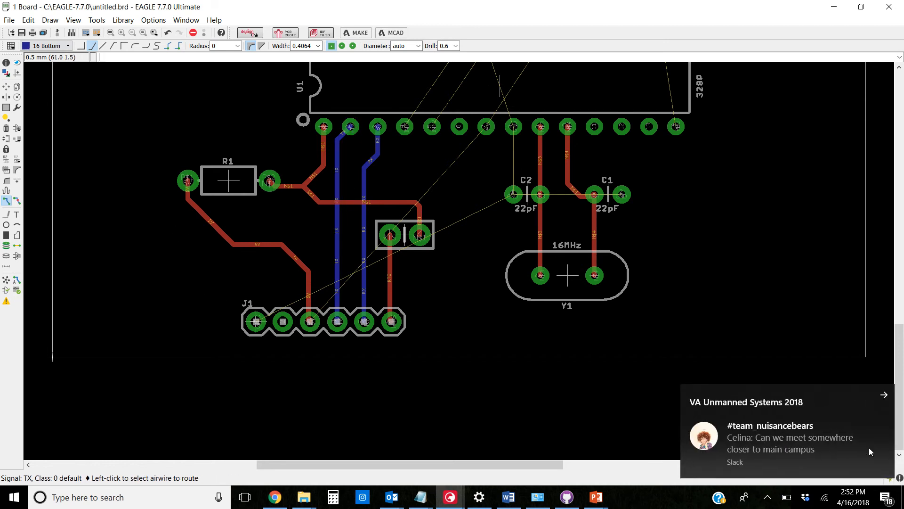
left_click(884, 394)
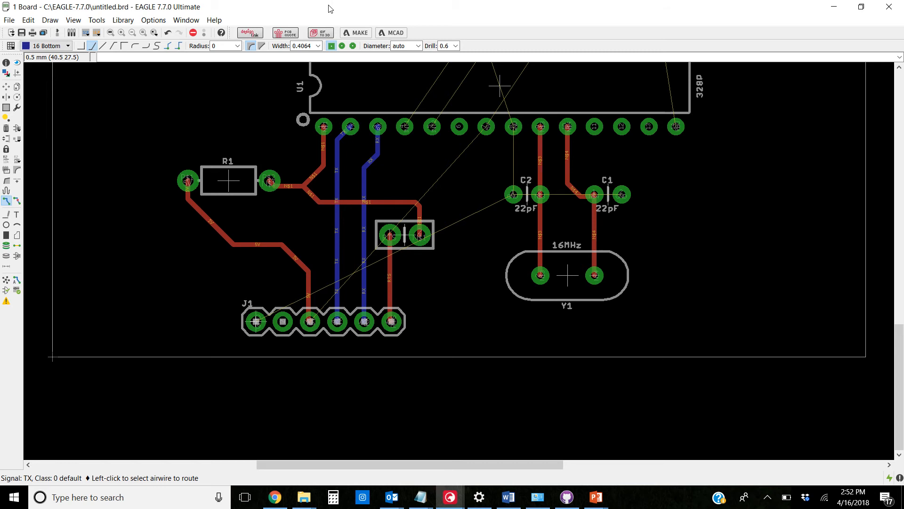
mouse_move(377, 23)
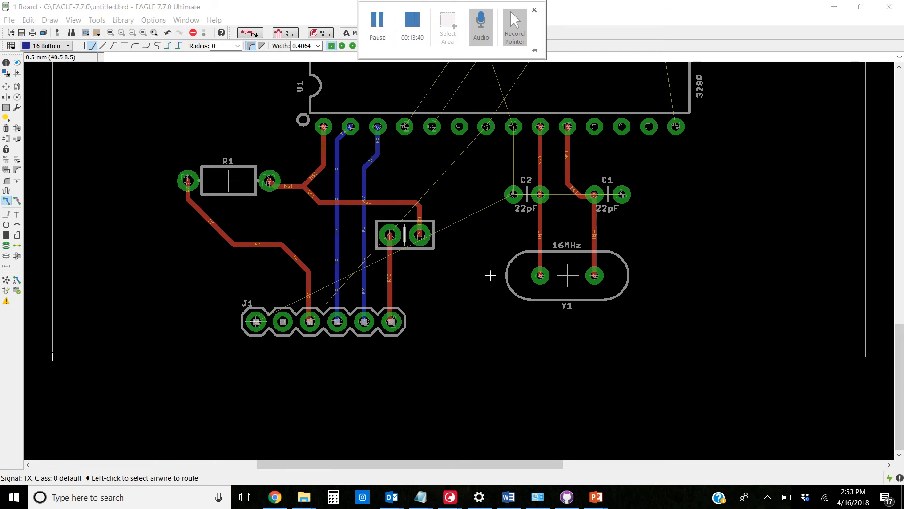
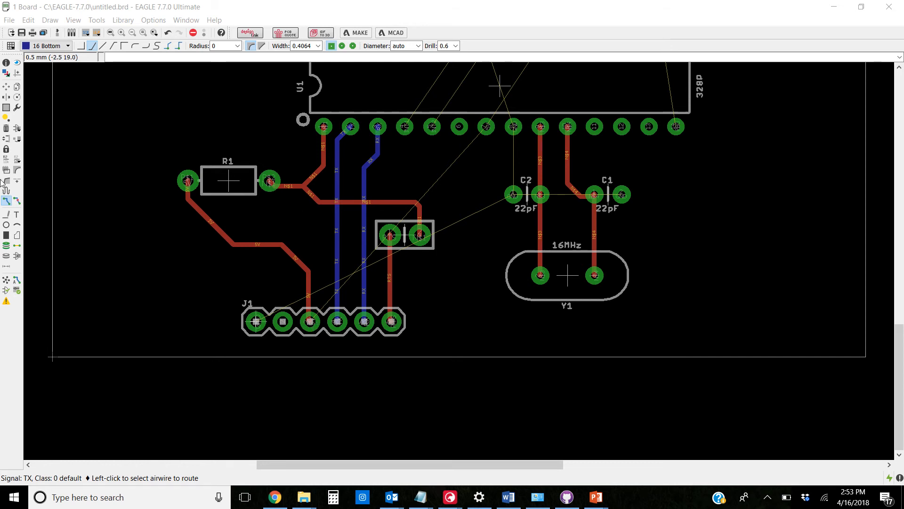
Rip up the bottom-layer TX trace between J1 pin 4 and U1 pin 2
left_click(17, 200)
left_click(333, 245)
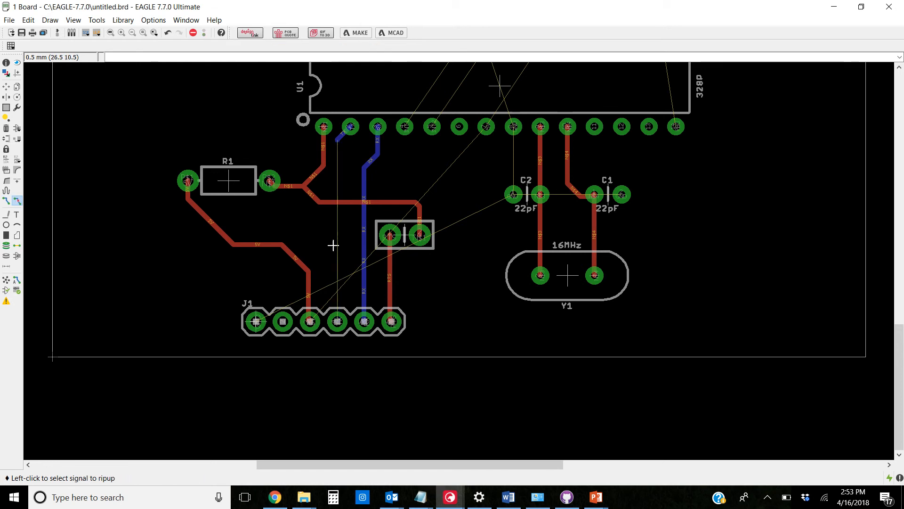
left_click(337, 173)
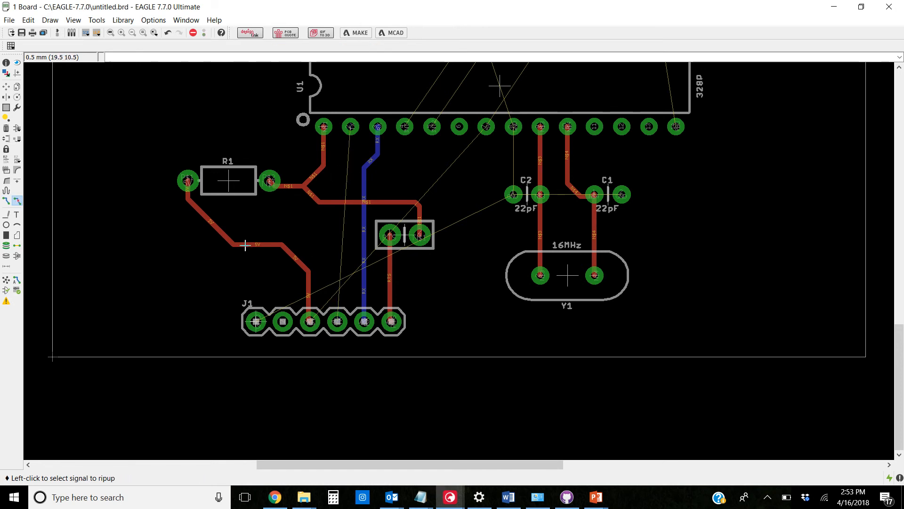
Reroute signal TX on layer 16 Bottom from J1 pin 4 up to U1 pin 2, running beside the RX trace
left_click(6, 200)
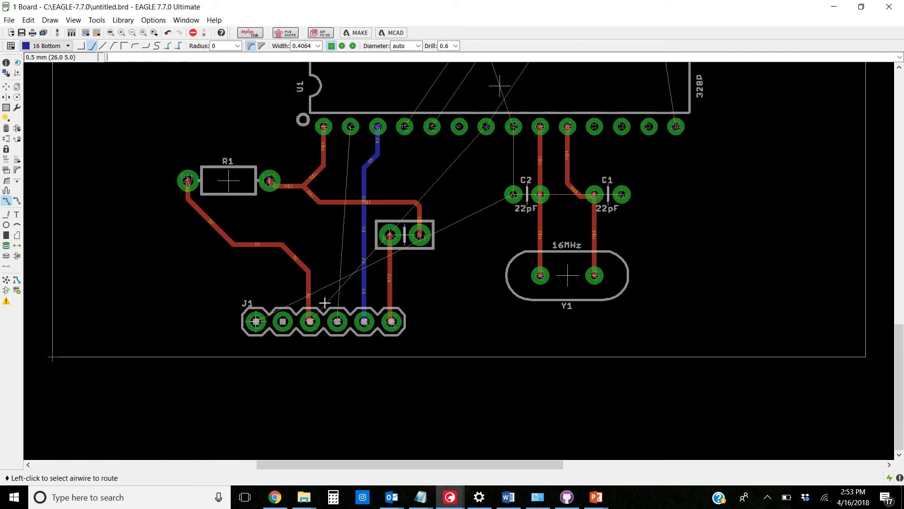
scroll(325, 303, "up", 5)
scroll(295, 312, "down", 3)
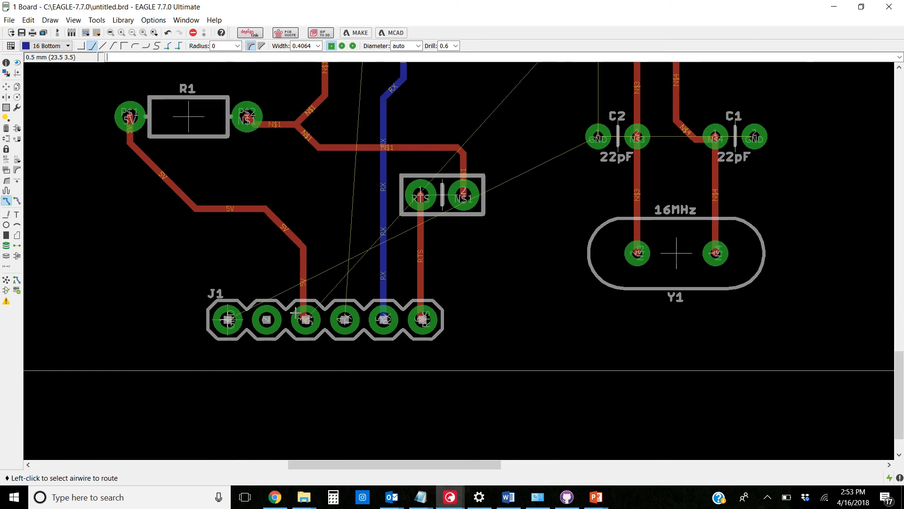
scroll(296, 313, "down", 3)
scroll(296, 313, "up", 3)
scroll(295, 312, "down", 2)
scroll(330, 259, "up", 1)
scroll(374, 209, "down", 2)
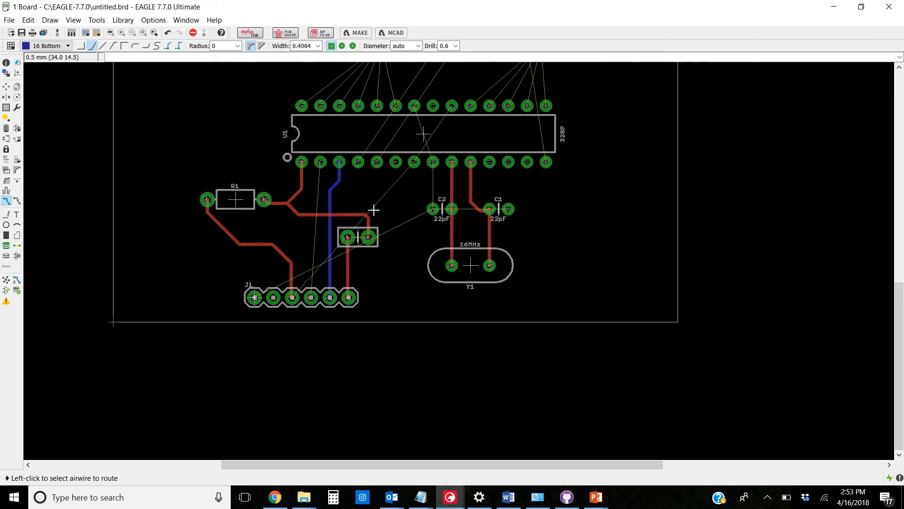
scroll(254, 297, "up", 5)
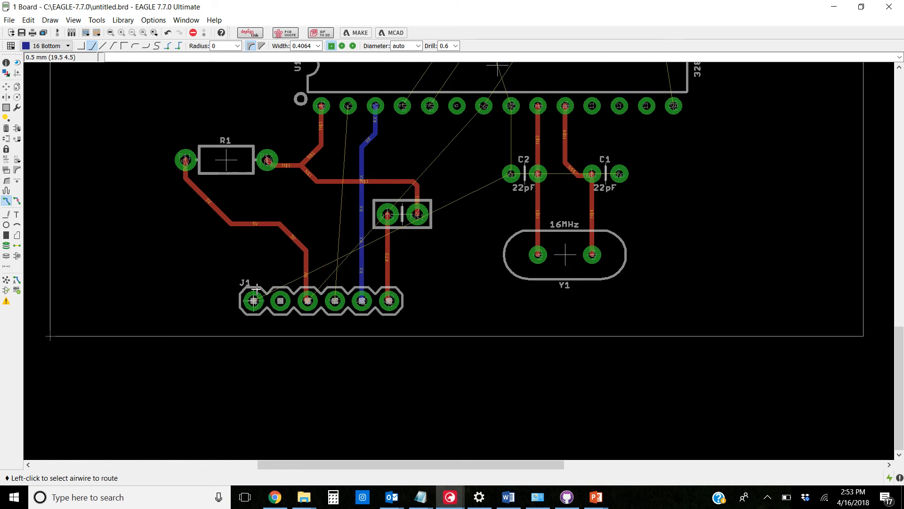
scroll(254, 297, "down", 2)
scroll(249, 302, "down", 2)
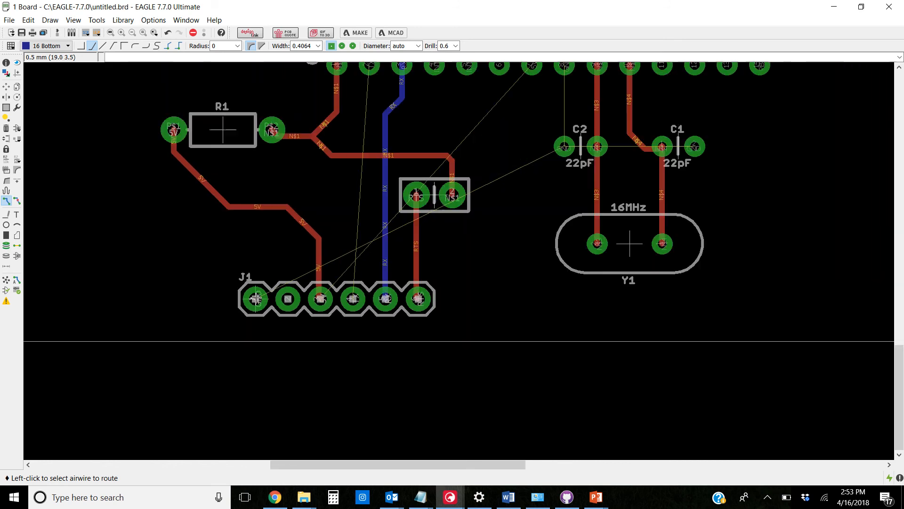
scroll(282, 301, "up", 1)
scroll(330, 300, "down", 1)
scroll(357, 298, "up", 2)
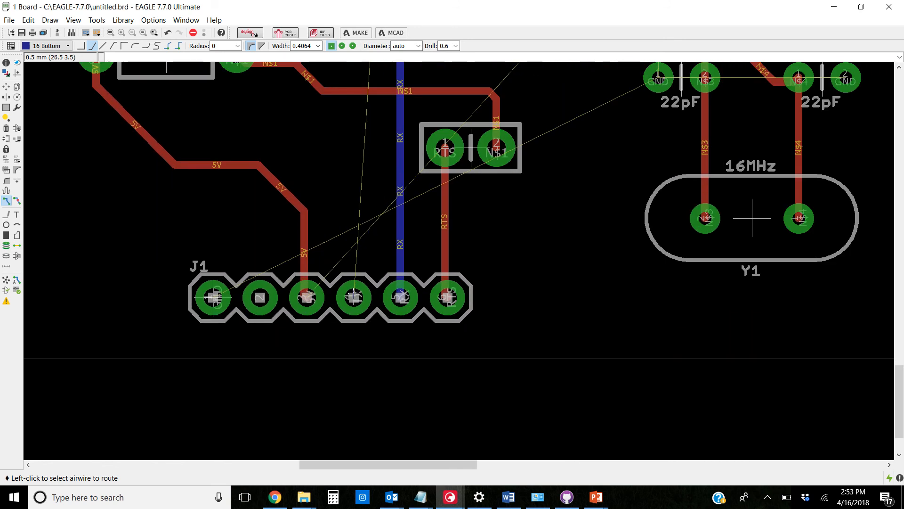
left_click(354, 297)
scroll(342, 228, "down", 2)
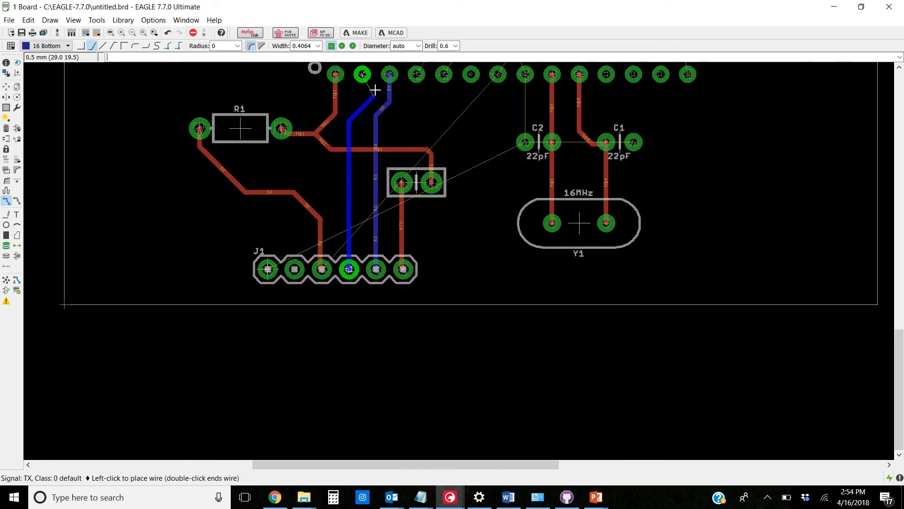
left_click(362, 76)
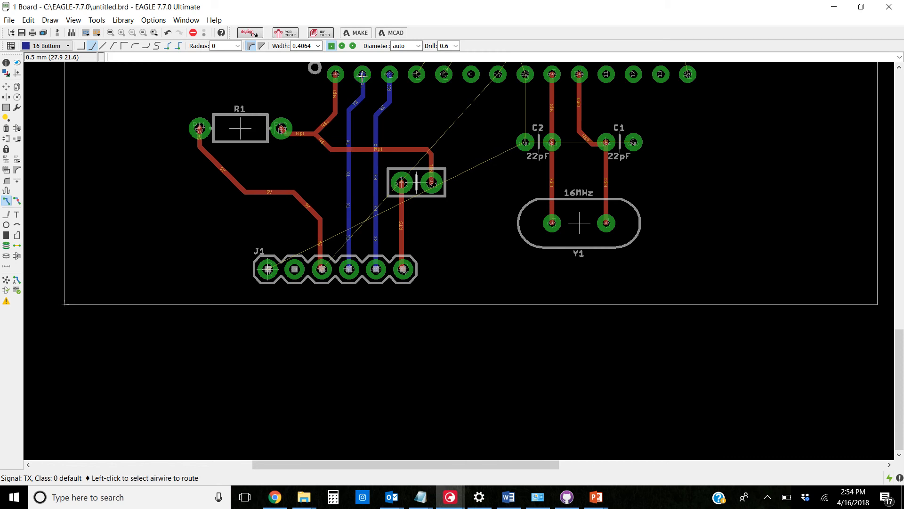
Route signal N$2 on layer 1 Top from J2 pin 1 down to the sixth pad of U1's upper row
scroll(422, 111, "down", 3)
scroll(419, 112, "up", 3)
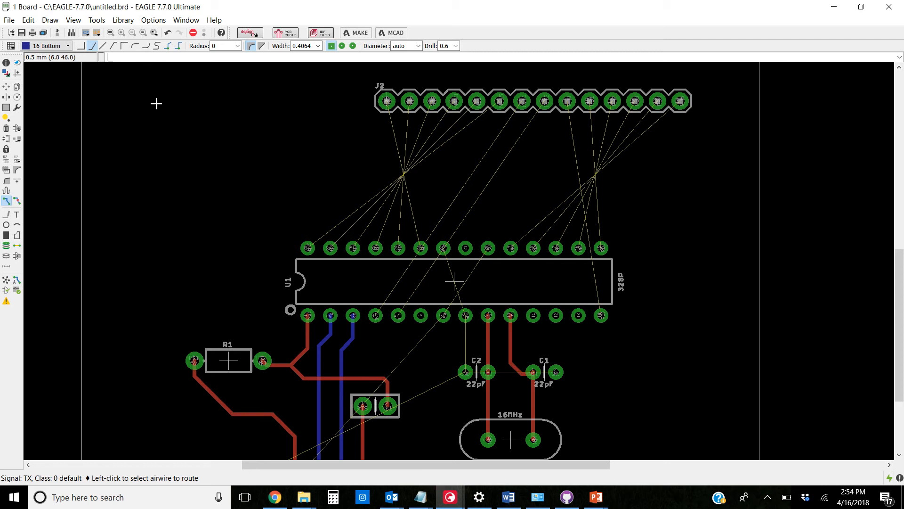
left_click(68, 46)
left_click(68, 55)
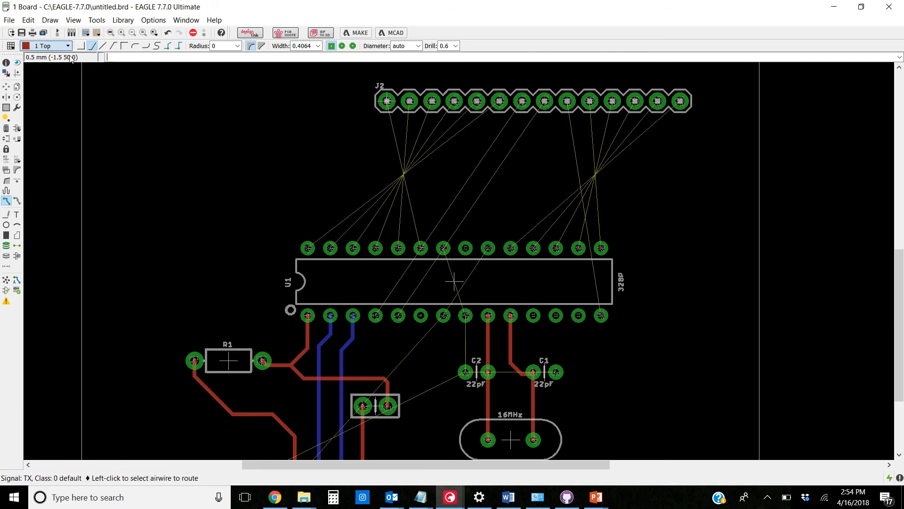
left_click(386, 101)
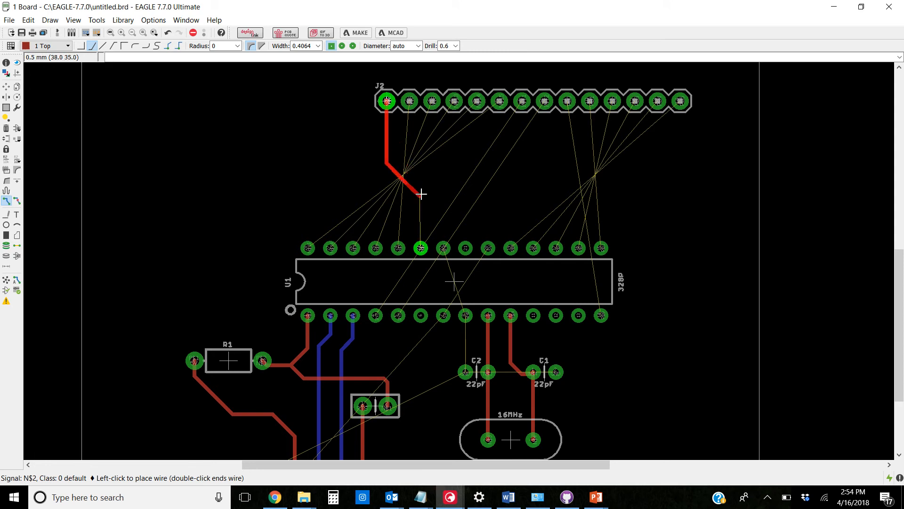
left_click(420, 248)
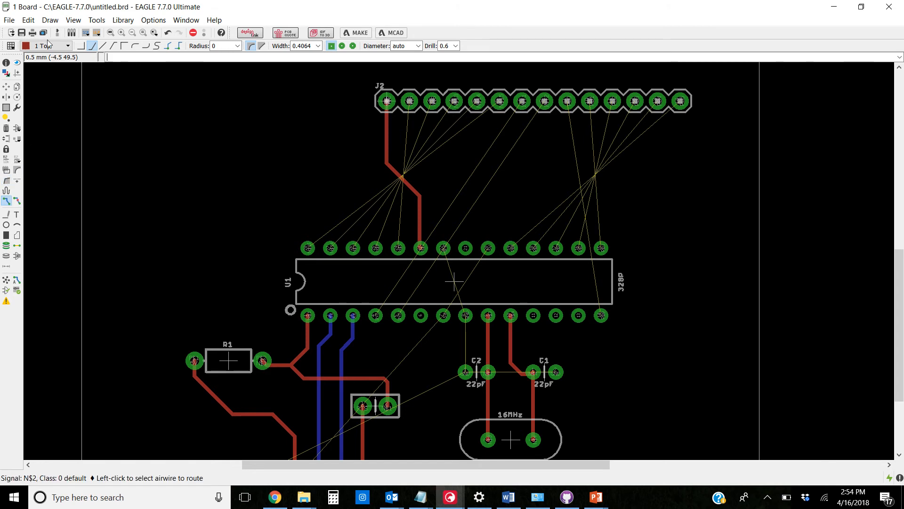
Route signal N$5 on layer 16 Bottom from J2 pin 2, across the N$2 trace, to the fifth pad of U1's upper row
left_click(66, 46)
left_click(47, 63)
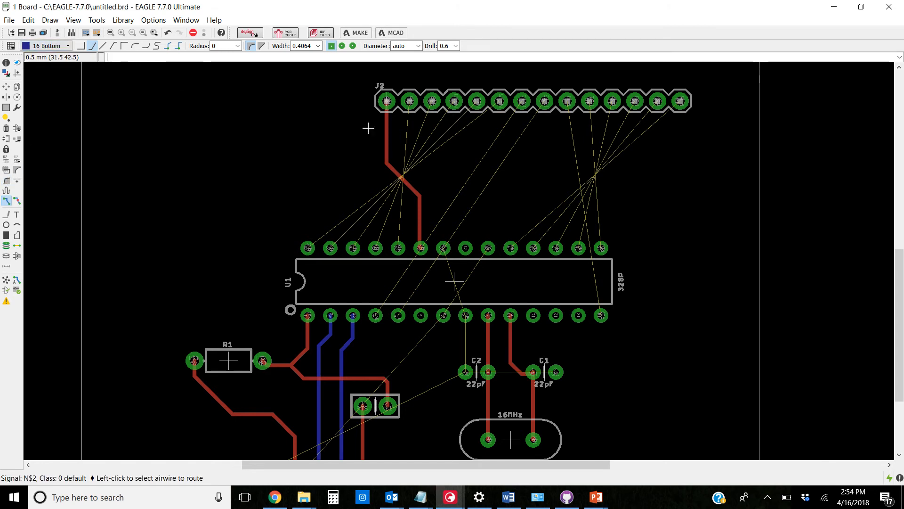
left_click(405, 102)
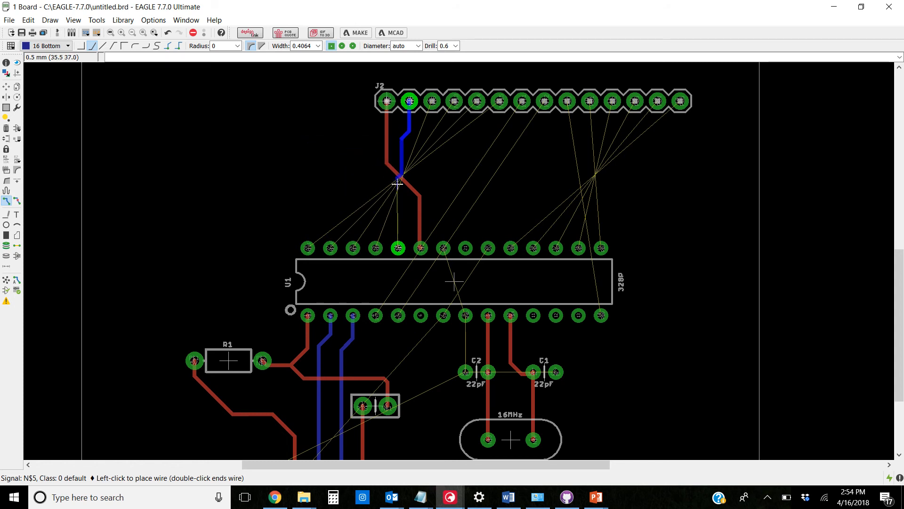
left_click(398, 248)
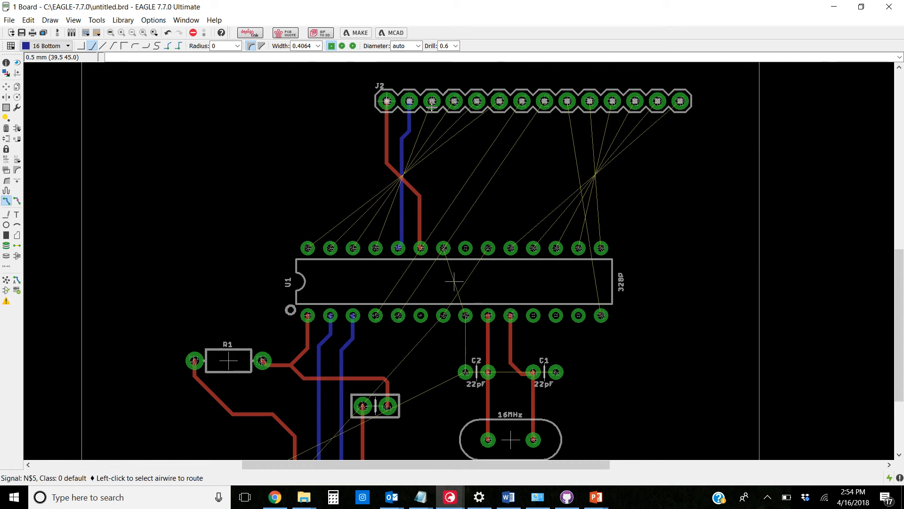
Route signal N$8 on the bottom layer from J2 pin 3 around the pin 1 end of J2 to the fourth pad of U1's upper row
scroll(432, 108, "down", 4)
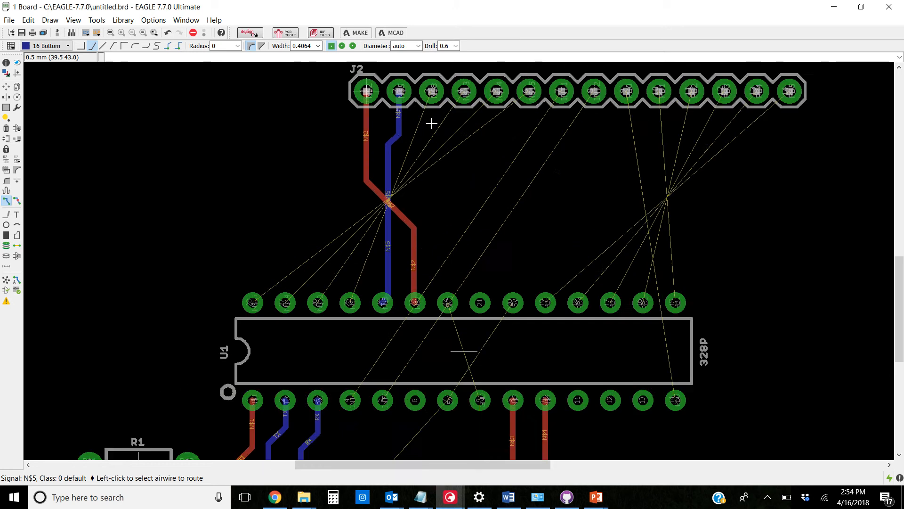
scroll(442, 109, "up", 2)
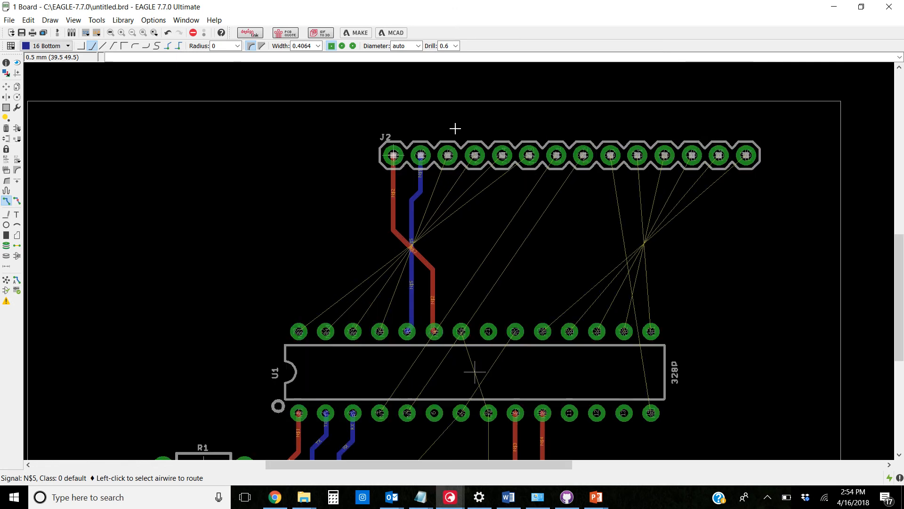
left_click(441, 118)
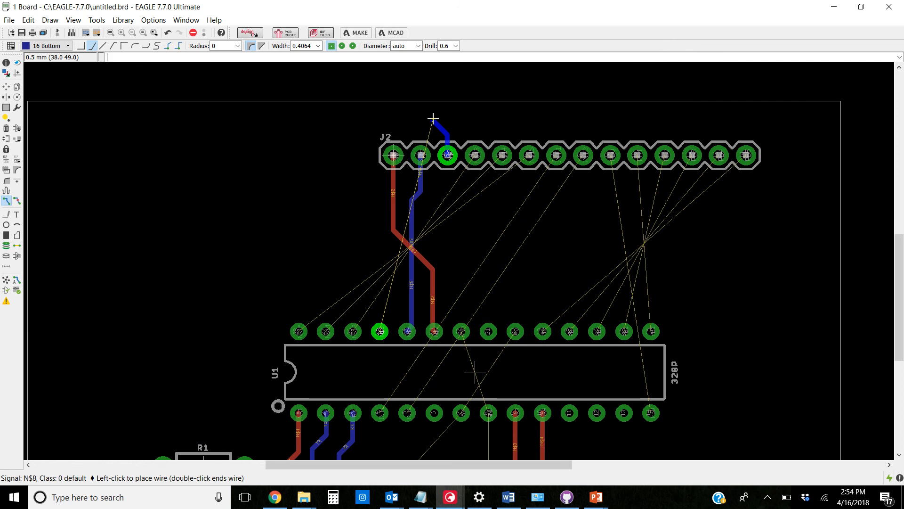
left_click(432, 124)
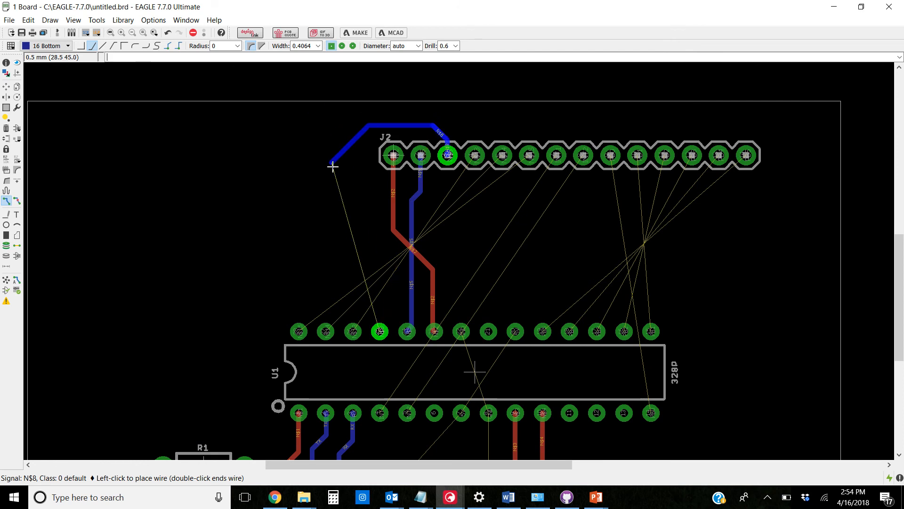
left_click(336, 135)
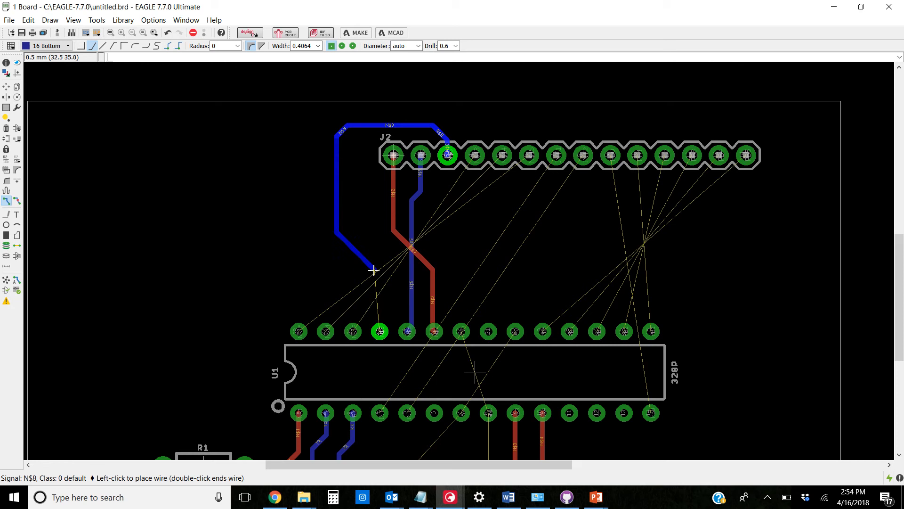
left_click(374, 269)
left_click(380, 331)
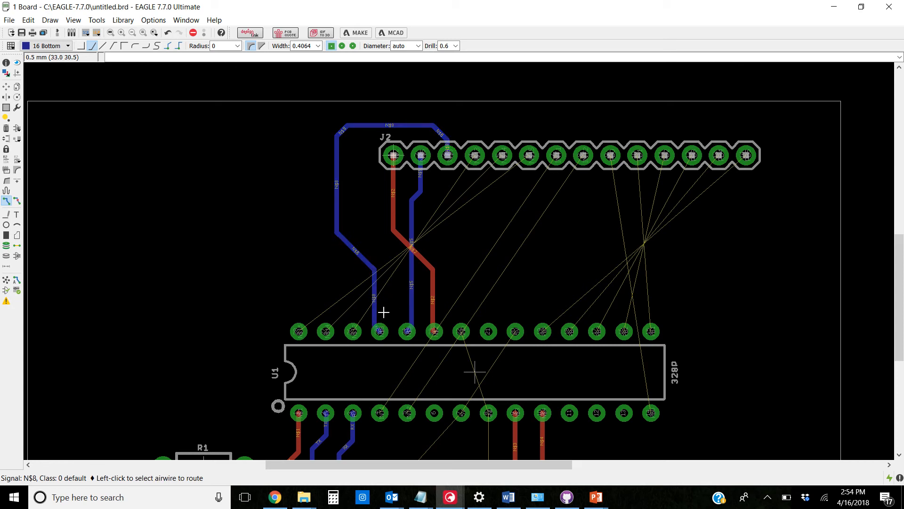
Rip up the upper and middle segments of the bottom-layer N$5 trace between J2 pin 2 and U1's upper row
left_click(476, 159)
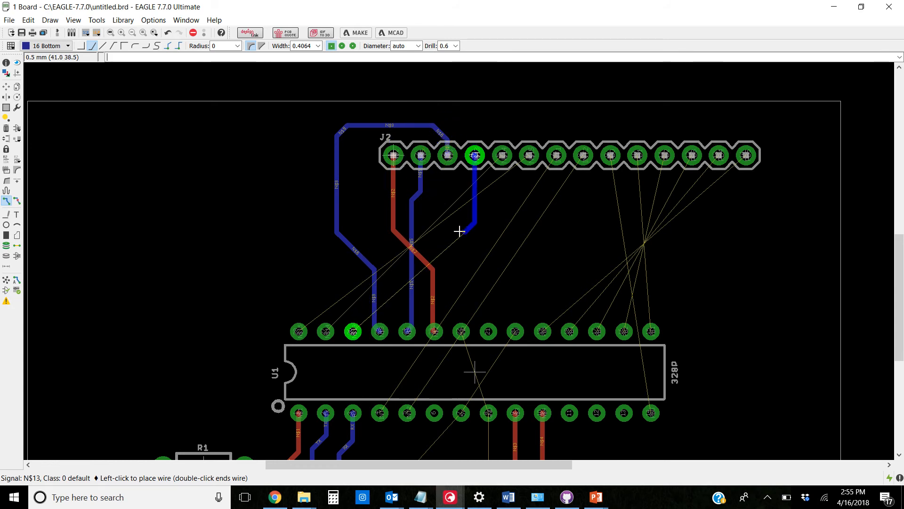
key("Escape")
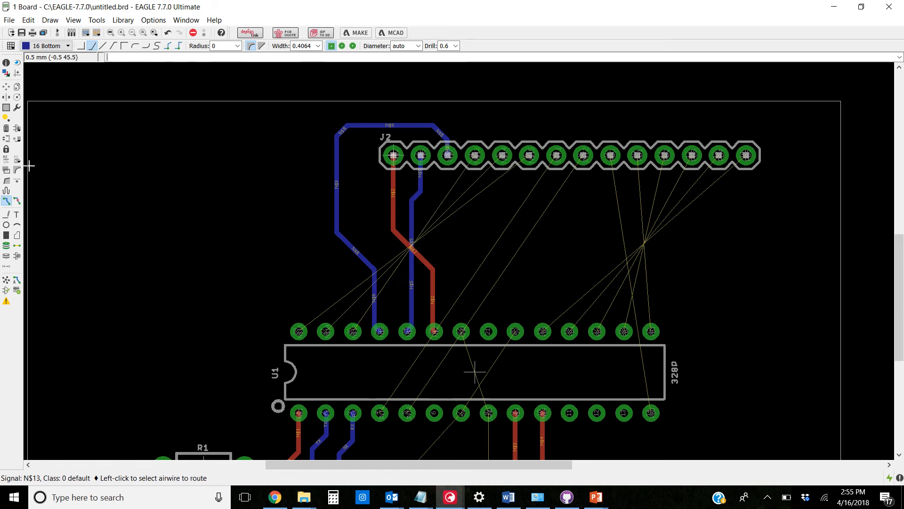
left_click(17, 201)
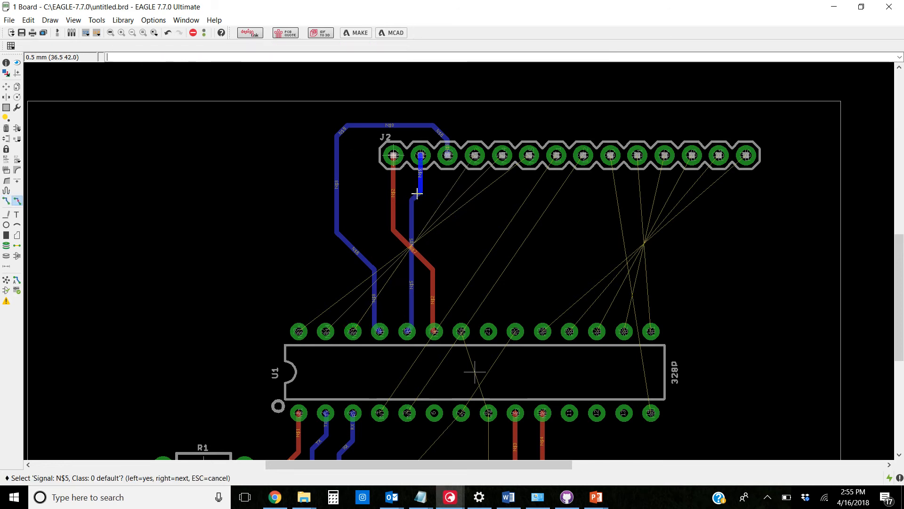
left_click(415, 194)
left_click(411, 209)
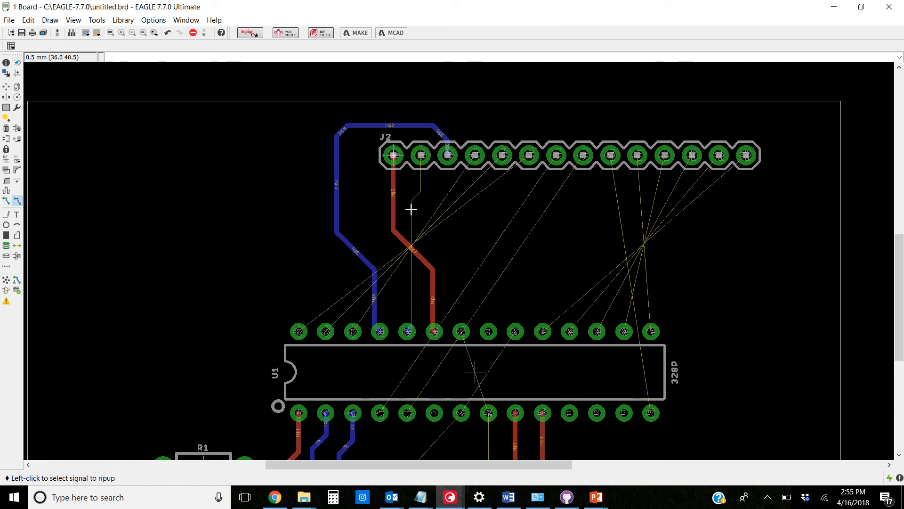
Reroute N$5 on the bottom layer from J2 pin 2, bowing out below J2 pin 3 and crossing N$2, to U1's fifth upper pad
left_click(6, 200)
left_click(421, 156)
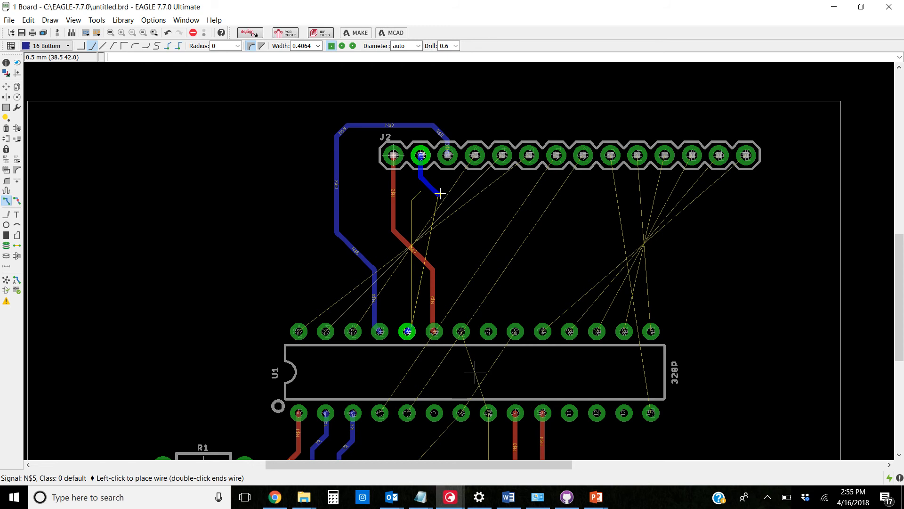
left_click(440, 194)
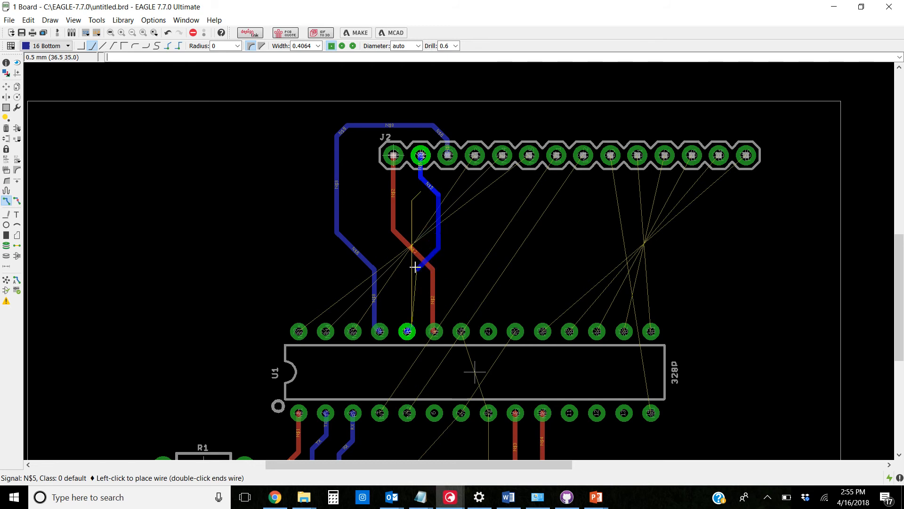
left_click(412, 269)
left_click(407, 331)
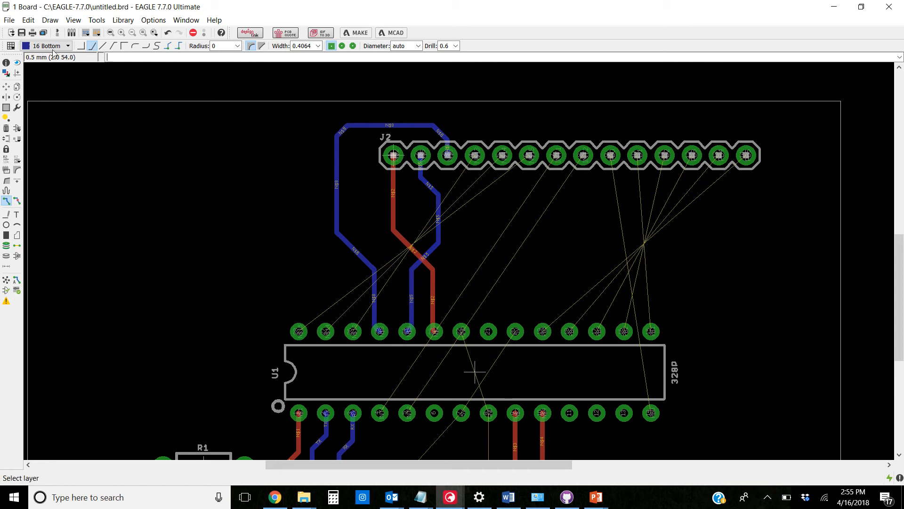
Route N$13 on layer 1 Top from J2 pin 4 across the N$5 trace, continuing on 16 Bottom across the N$2 trace
left_click(68, 45)
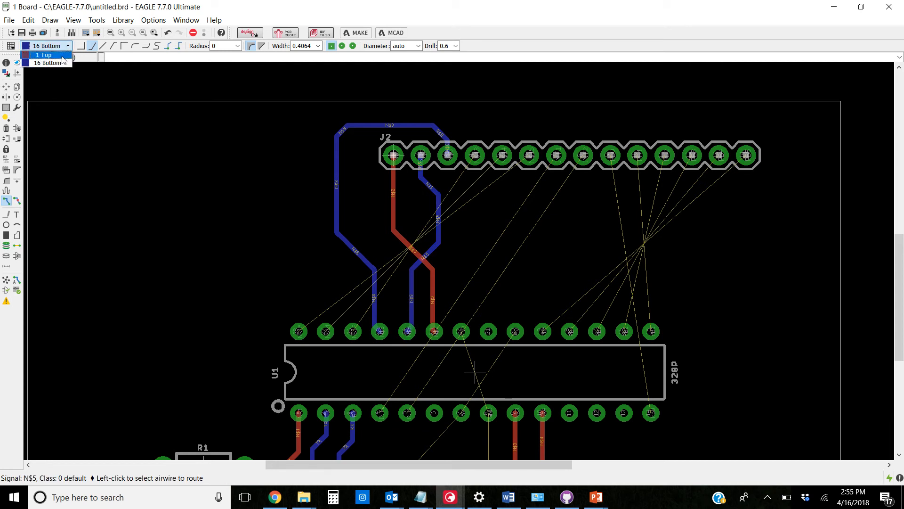
left_click(46, 57)
left_click(472, 154)
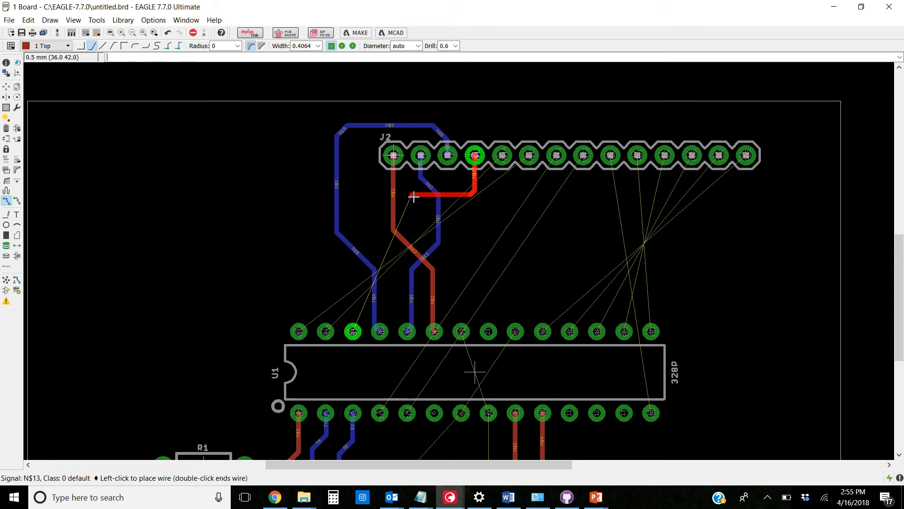
left_click(414, 197)
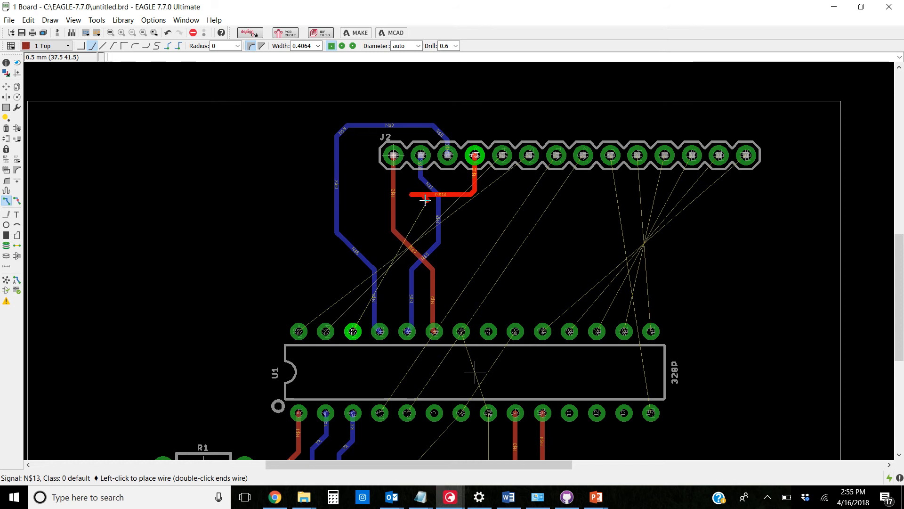
left_click(64, 46)
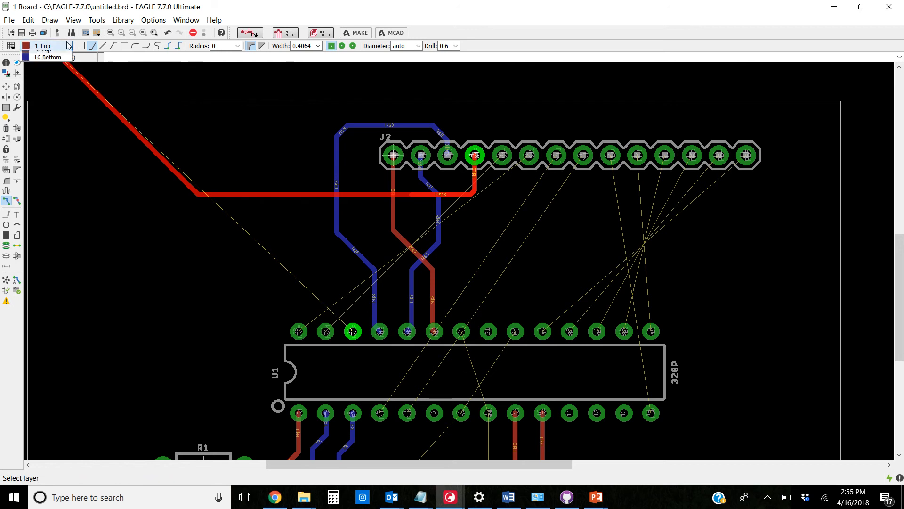
left_click(59, 64)
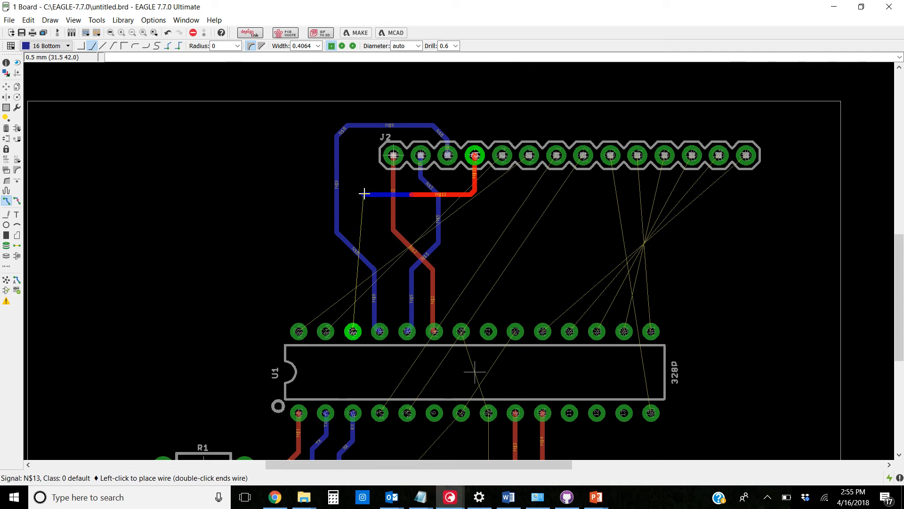
left_click(364, 194)
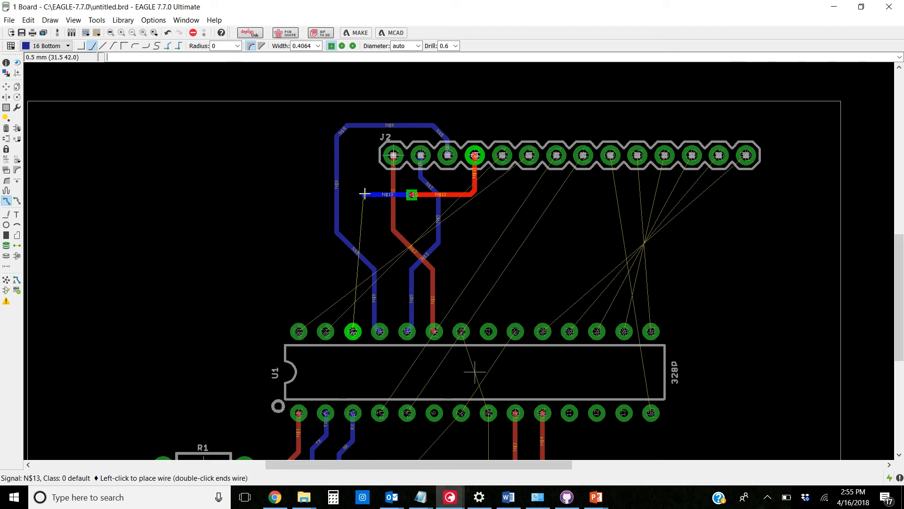
Continue N$13 on layer 1 Top across the N$8 trace and down to the third pad of U1's upper row
left_click(68, 46)
left_click(60, 58)
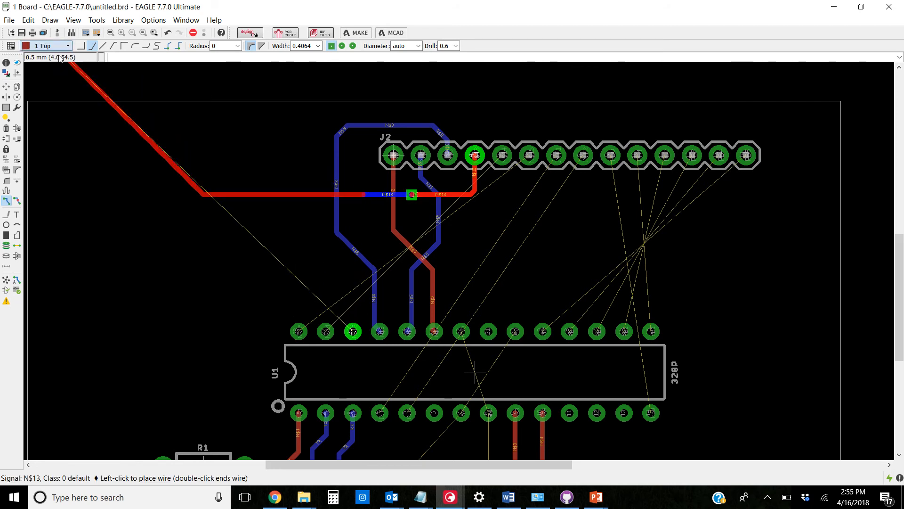
left_click(307, 195)
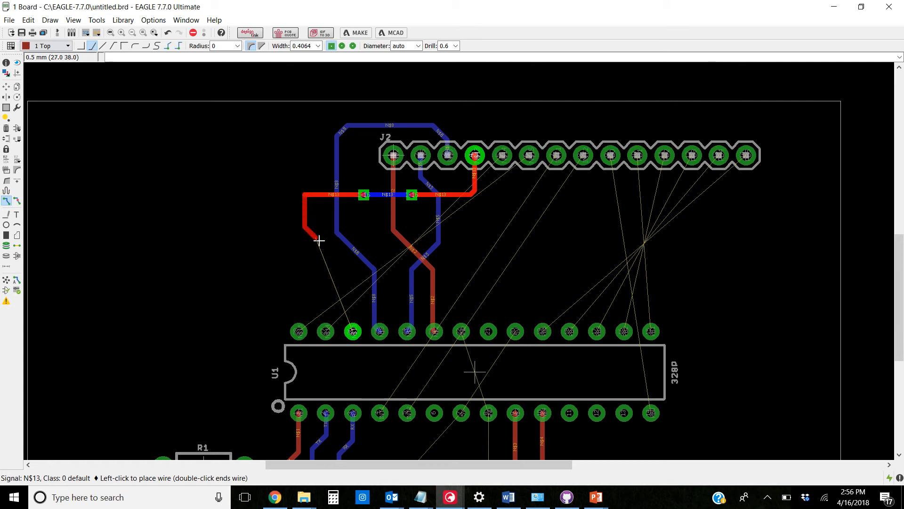
left_click(354, 321)
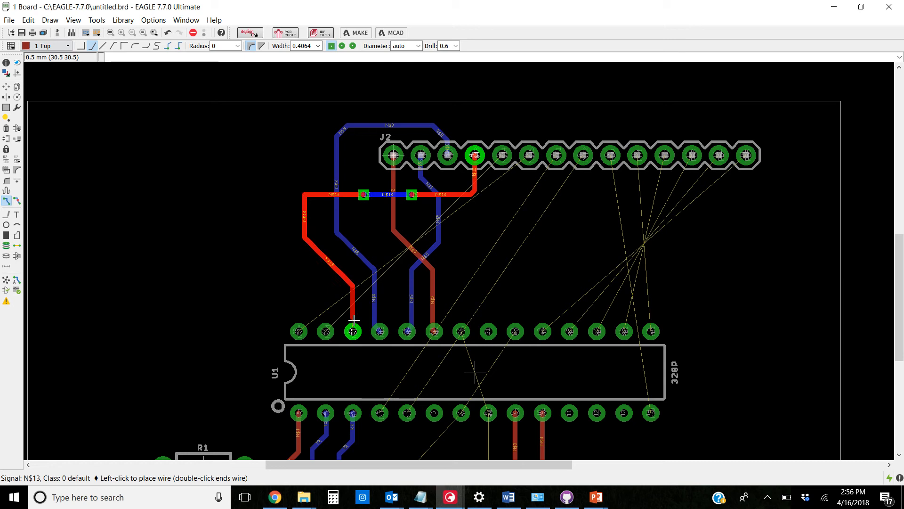
left_click(354, 333)
scroll(382, 224, "up", 3)
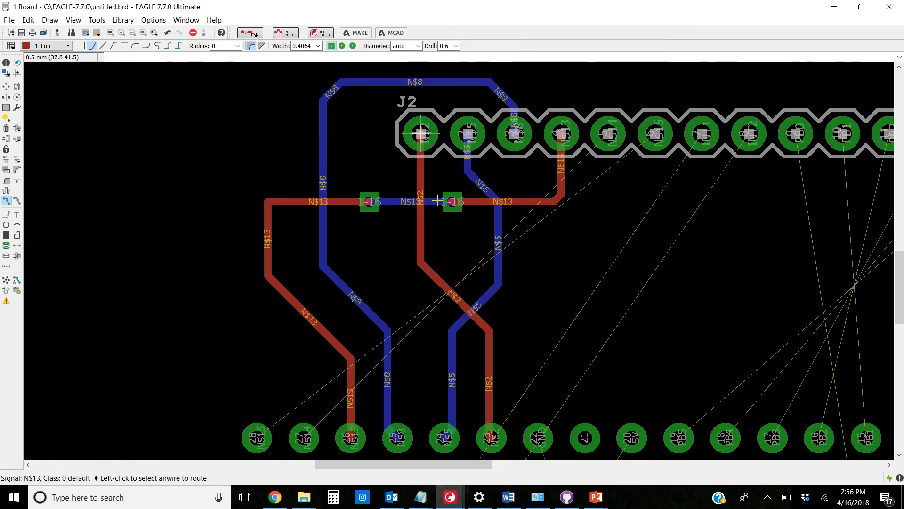
scroll(420, 222, "down", 3)
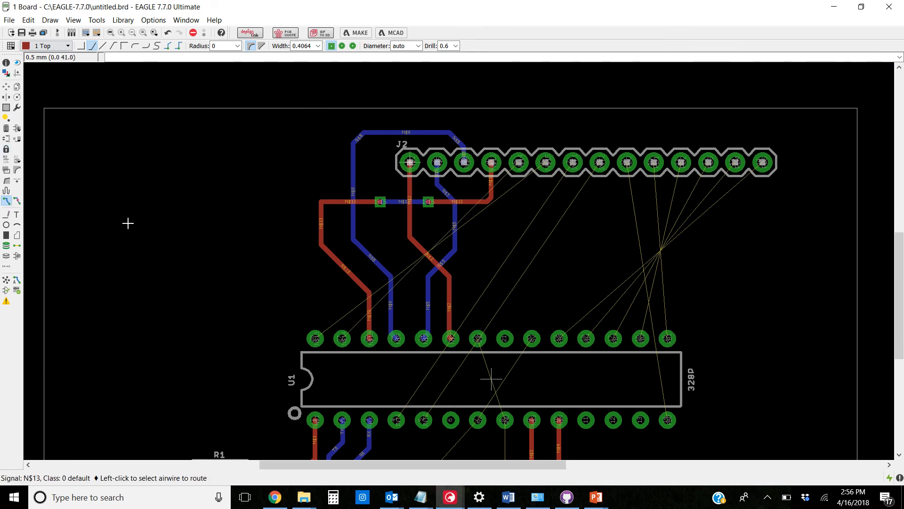
Route N$14 from J2 pin 5 across N$5 on the top layer, N$2 on the bottom layer, and N$8 on the top layer
left_click(519, 163)
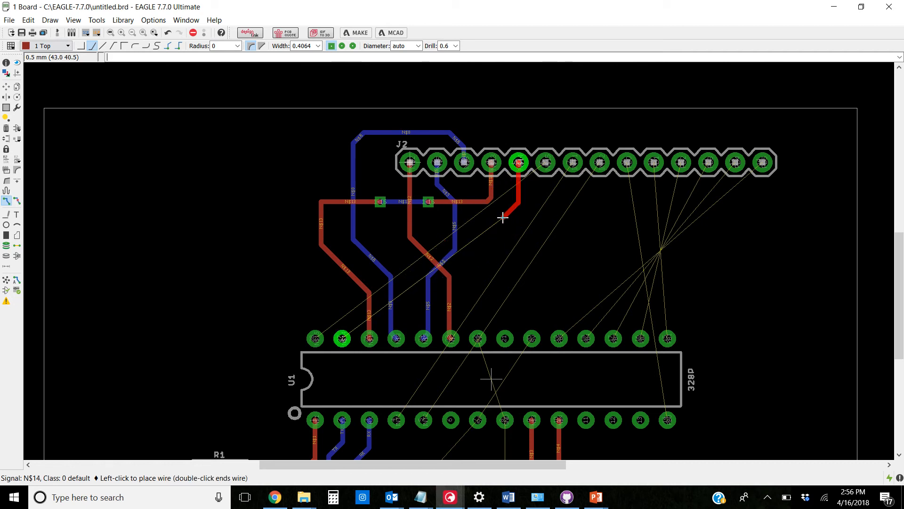
left_click(503, 217)
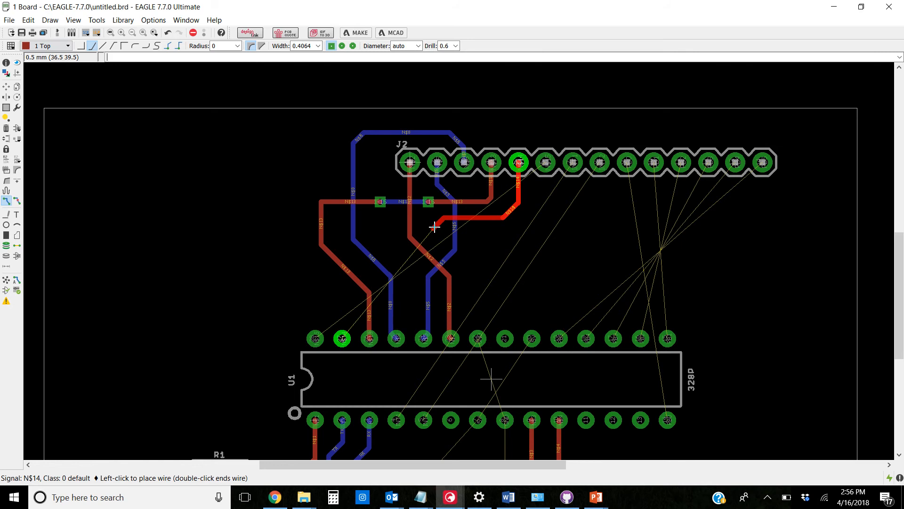
left_click(434, 228)
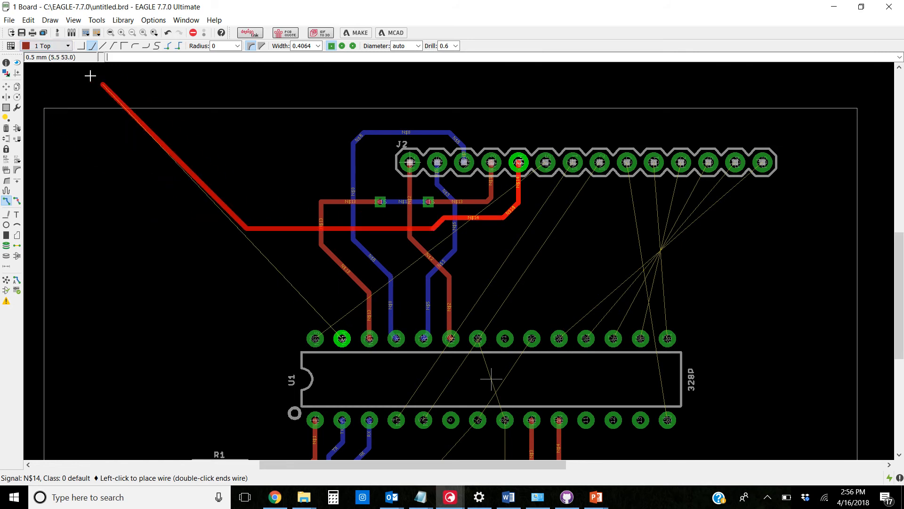
left_click(66, 45)
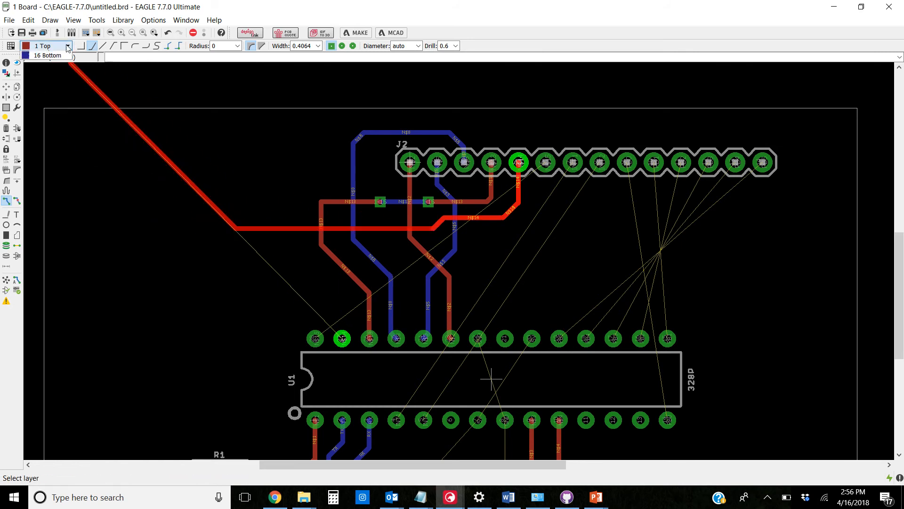
left_click(47, 63)
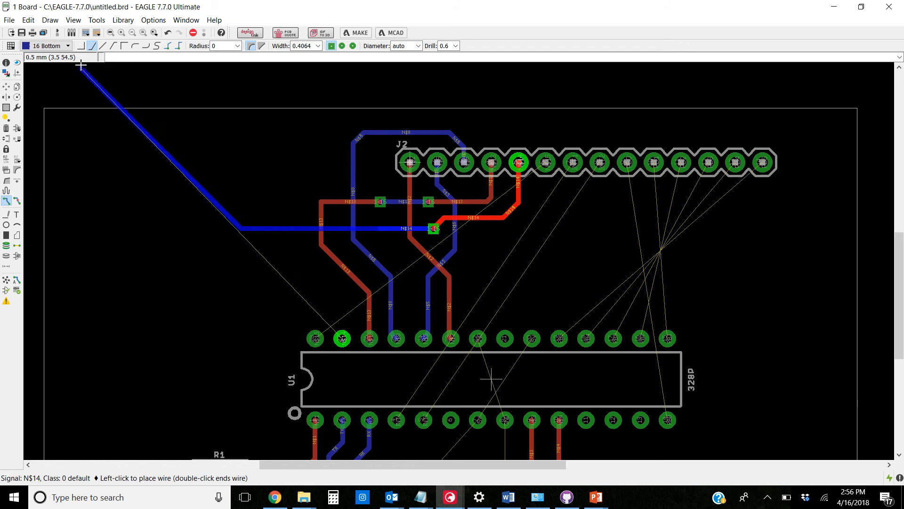
left_click(61, 46)
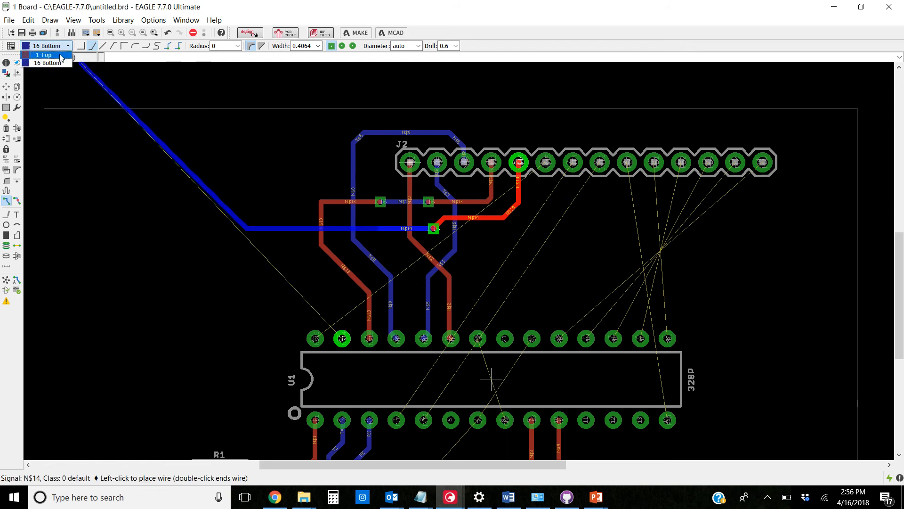
left_click(45, 55)
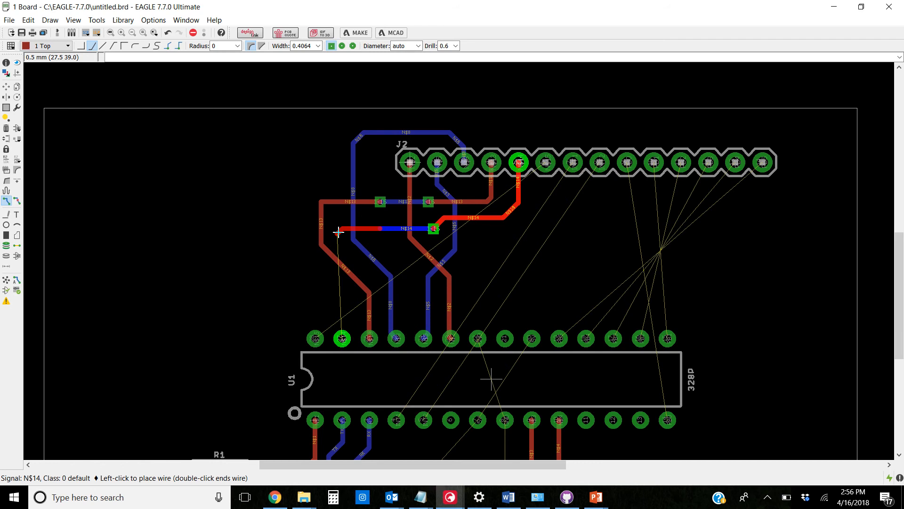
left_click(336, 228)
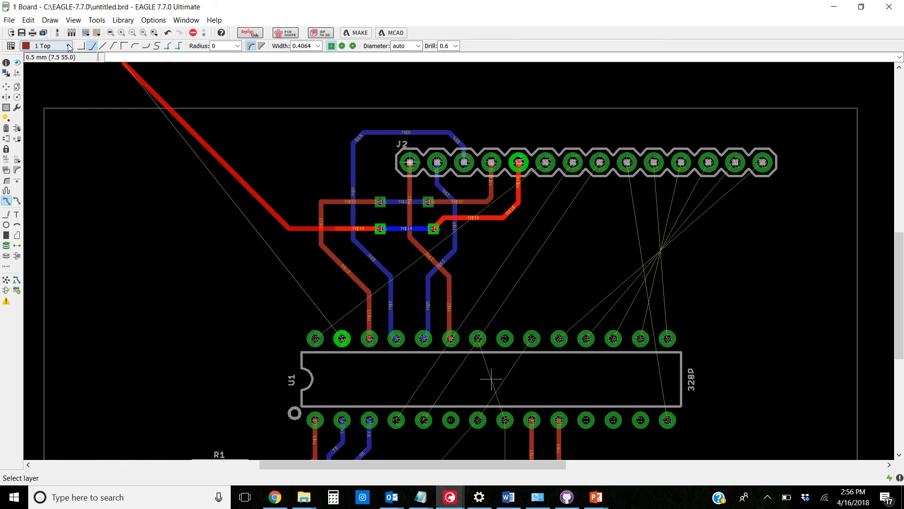
Continue N$14 on layer 16 Bottom across the N$13 trace and down to the second pad of U1's upper row
left_click(47, 46)
left_click(47, 63)
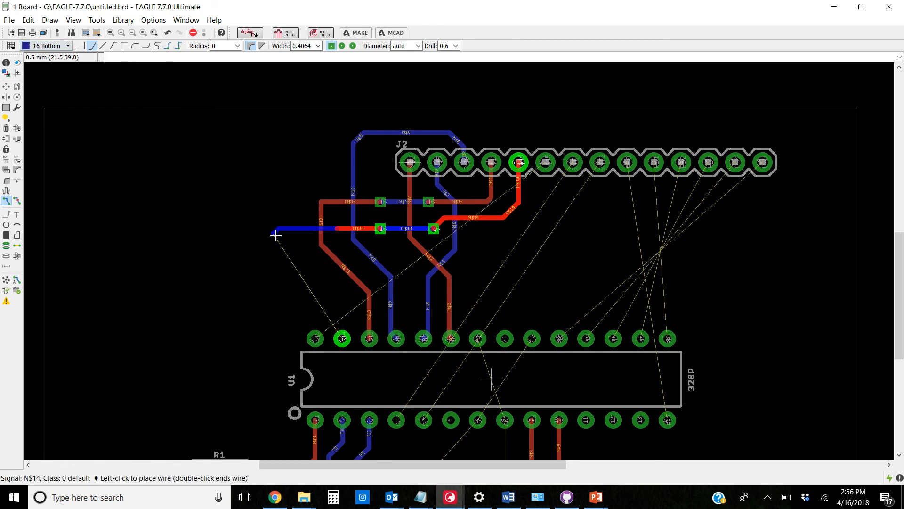
left_click(299, 234)
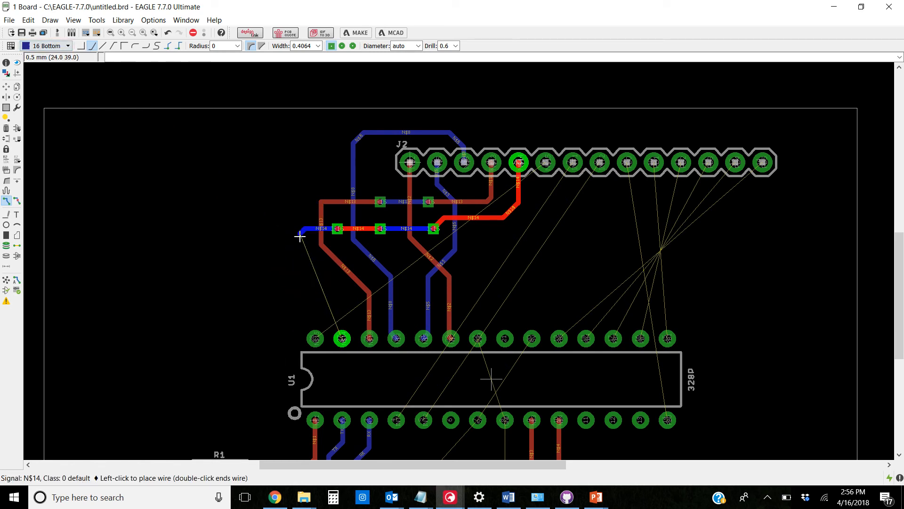
left_click(339, 302)
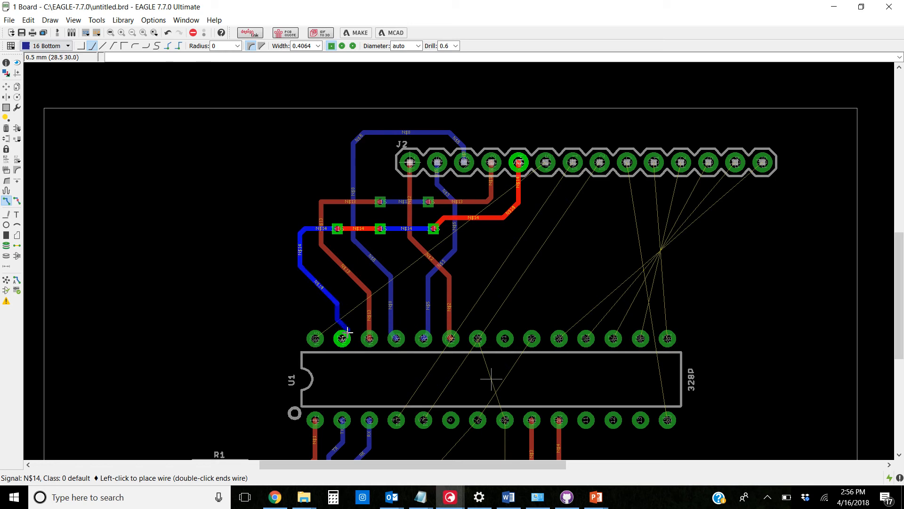
left_click(342, 338)
left_click(343, 338)
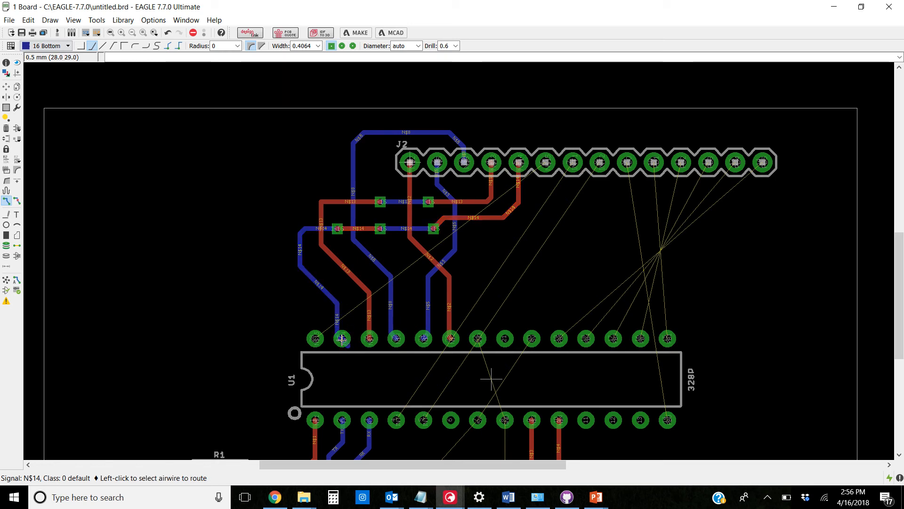
Route N$15 on the bottom layer from U1's first upper pad, around the outside of the N$8 trace, to J2 pin 6
left_click(314, 338)
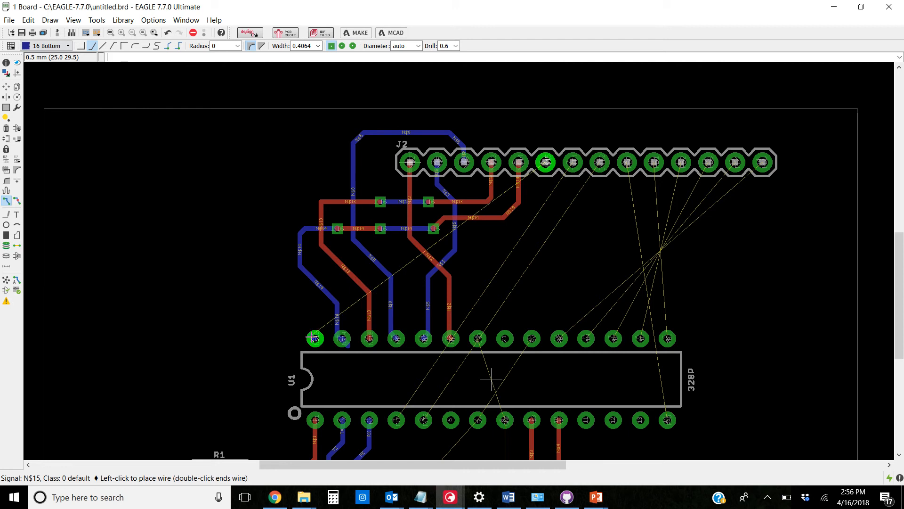
left_click(279, 283)
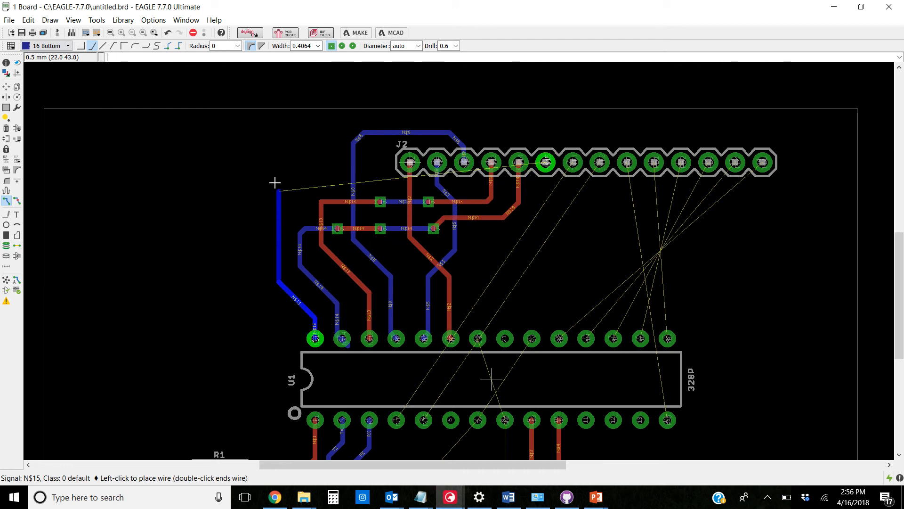
left_click(305, 122)
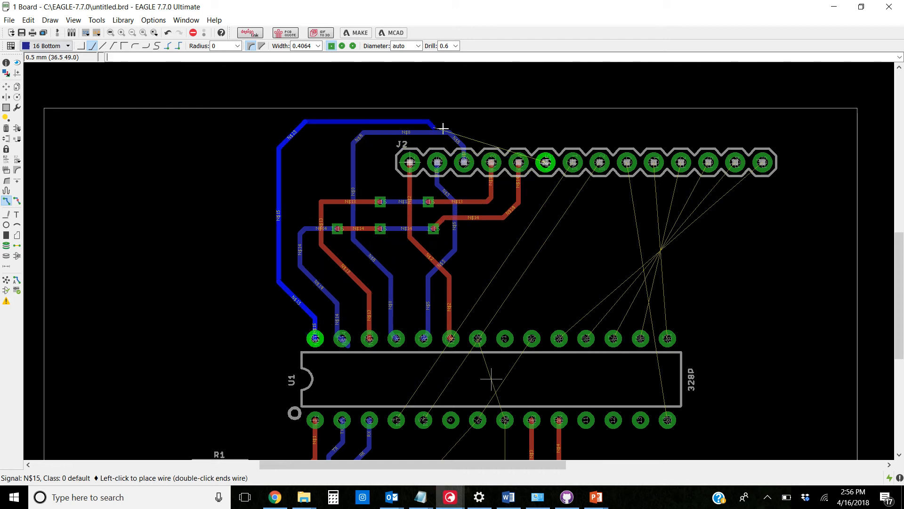
left_click(546, 162)
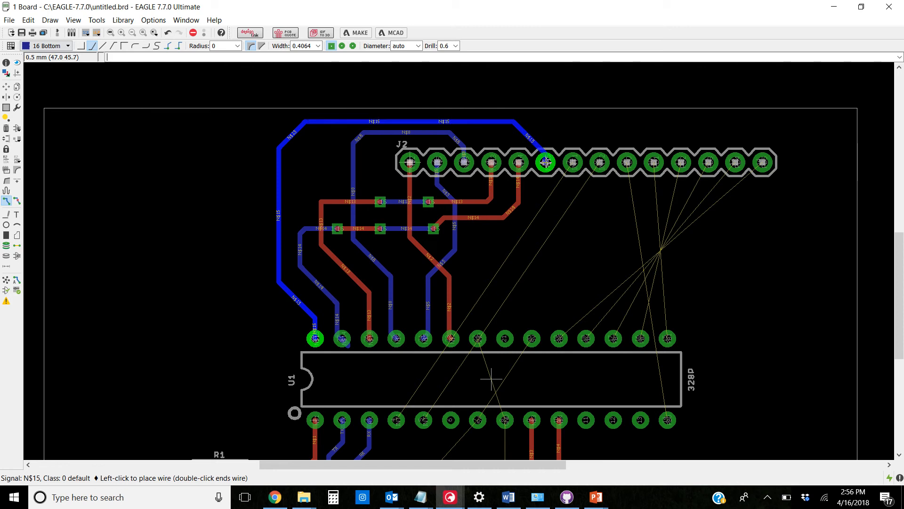
left_click(545, 163)
Route INT1 on the bottom layer from J2 pin 7 toward the gap between the seventh and eighth pads of U1's upper row
scroll(292, 234, "down", 3)
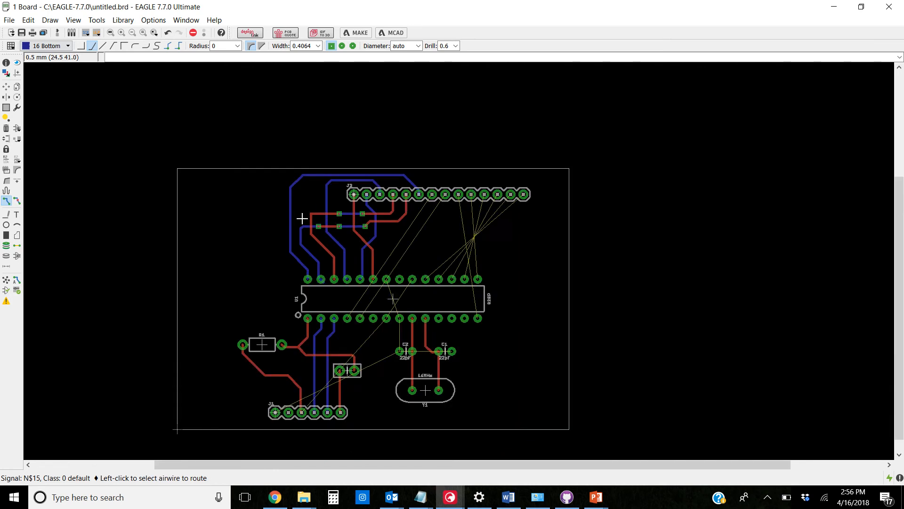
scroll(382, 230, "up", 3)
scroll(484, 187, "down", 3)
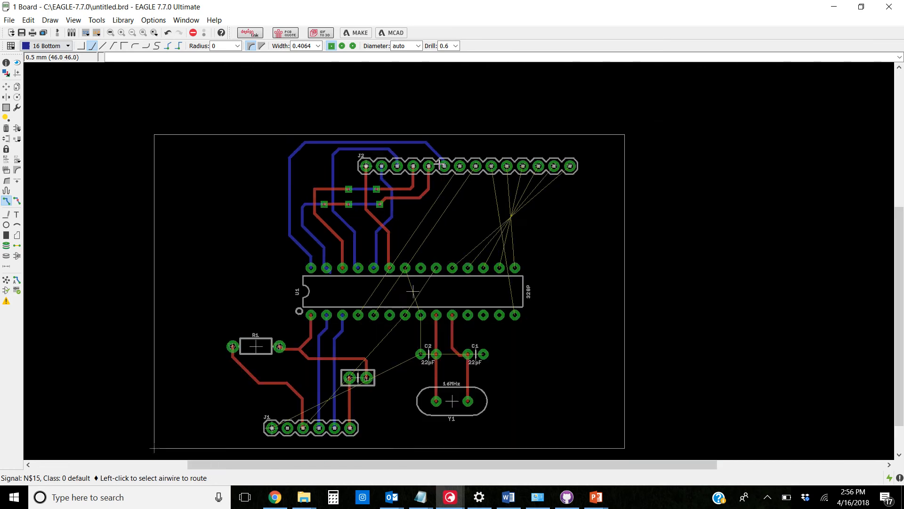
scroll(434, 220, "up", 3)
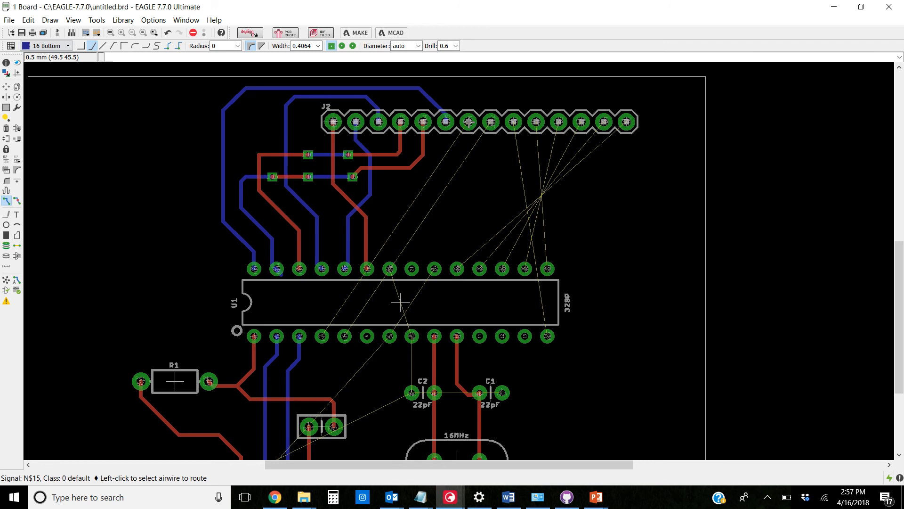
scroll(469, 123, "up", 5)
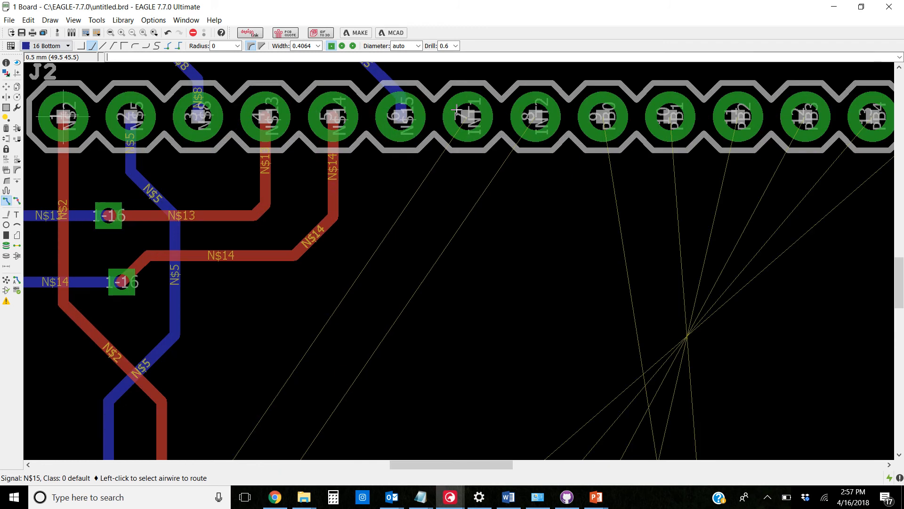
scroll(467, 122, "down", 3)
scroll(465, 109, "down", 4)
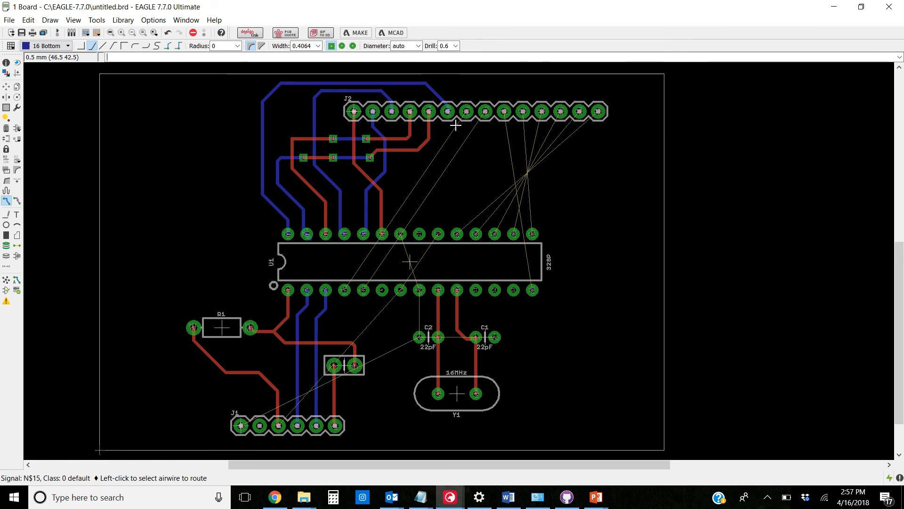
left_click(466, 111)
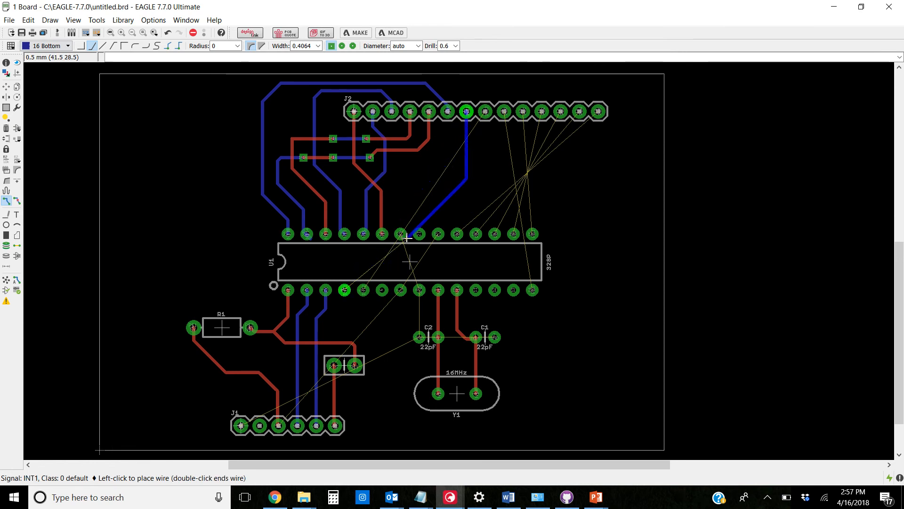
scroll(411, 225, "up", 2)
left_click(411, 218)
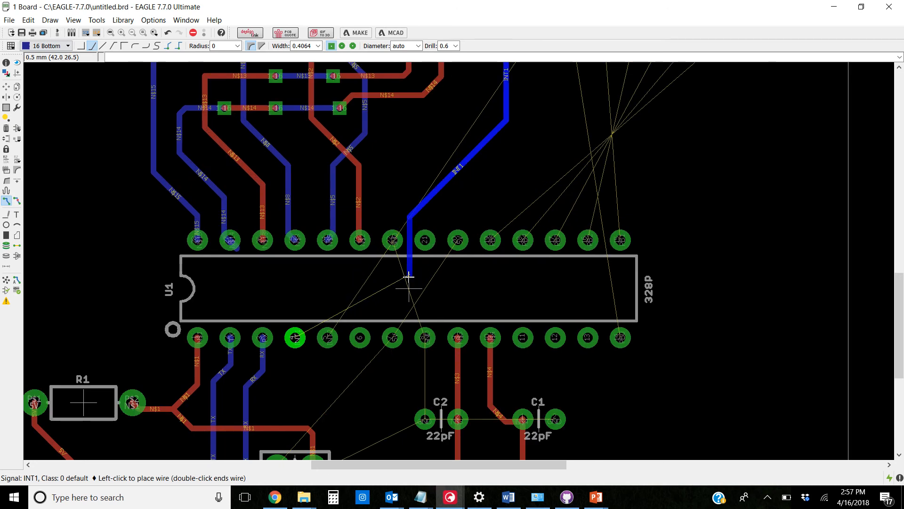
Try to route the INT1 trace on the bottom layer between pins 22 and 21 of U1, ending inside the chip outline
scroll(407, 264, "up", 2)
scroll(406, 259, "up", 1)
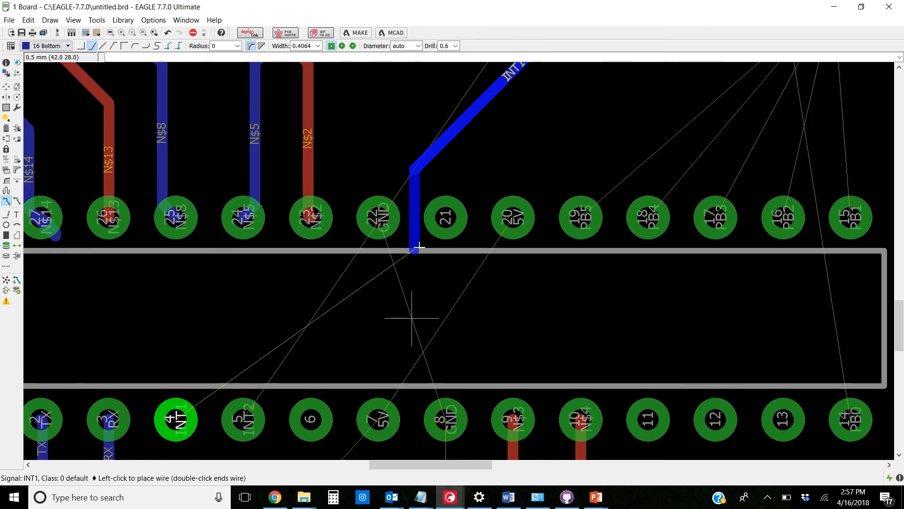
left_click(413, 273)
key("Escape")
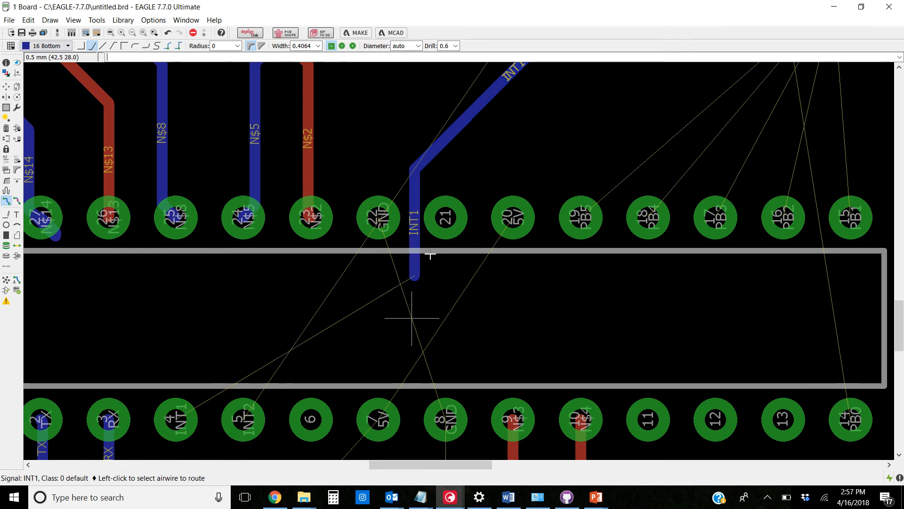
scroll(430, 255, "down", 3)
scroll(431, 242, "up", 1)
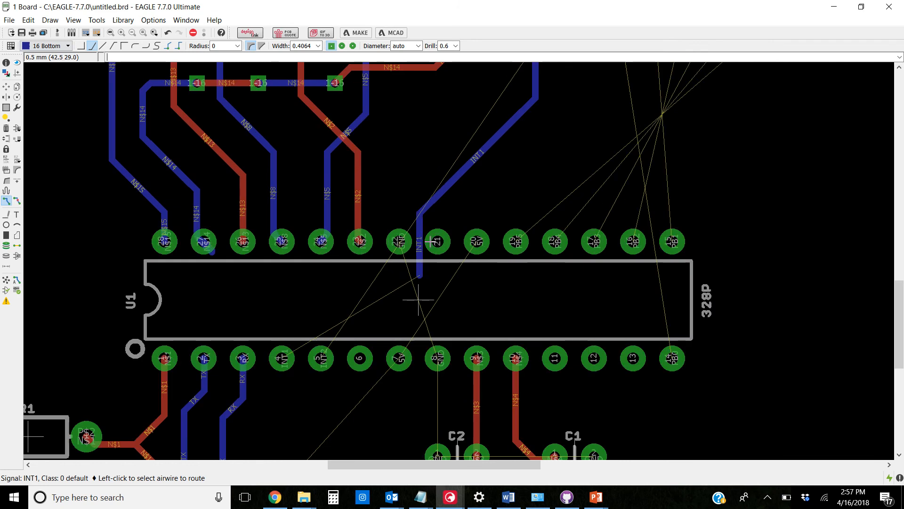
scroll(431, 241, "up", 1)
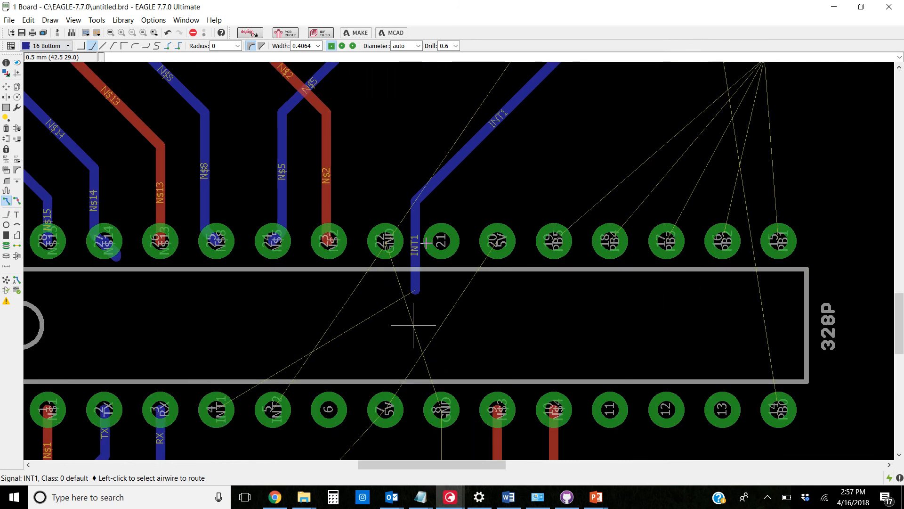
scroll(411, 299, "down", 3)
scroll(412, 264, "up", 3)
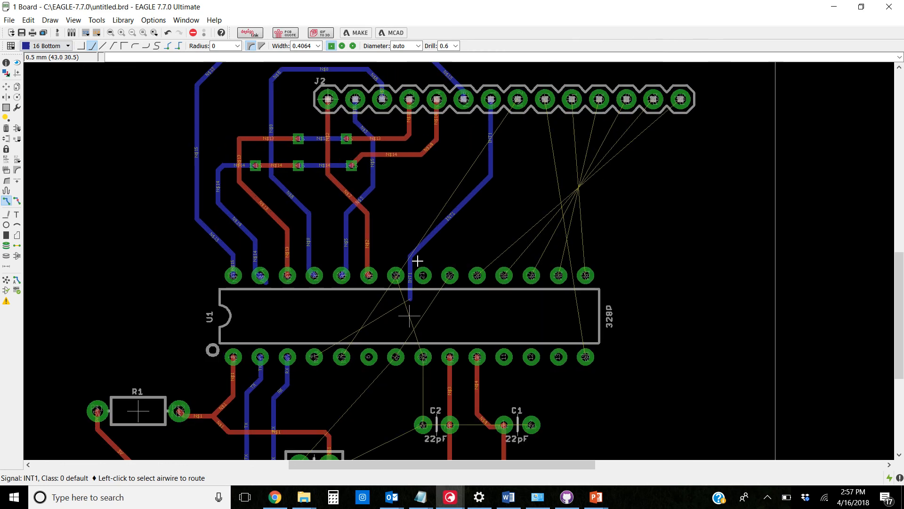
Rip up all INT1 trace segments between header J2 and chip U1
left_click(17, 201)
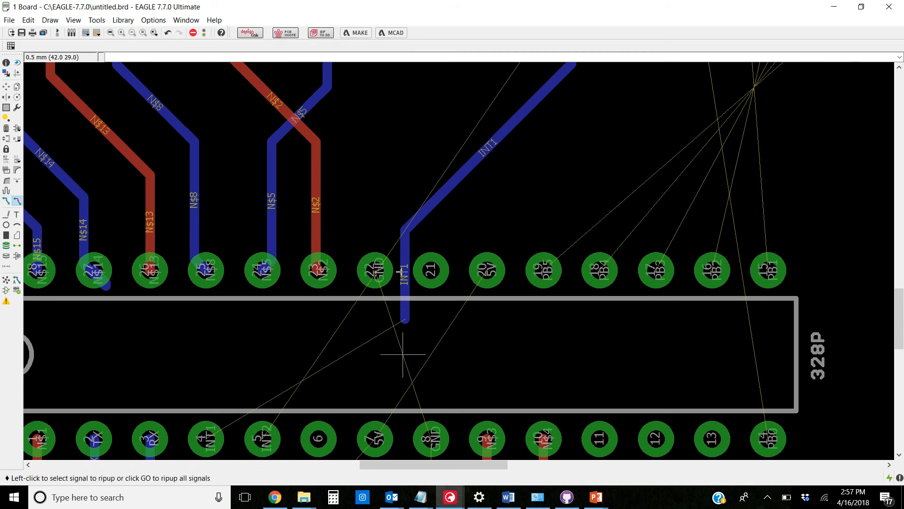
left_click(405, 263)
left_click(443, 188)
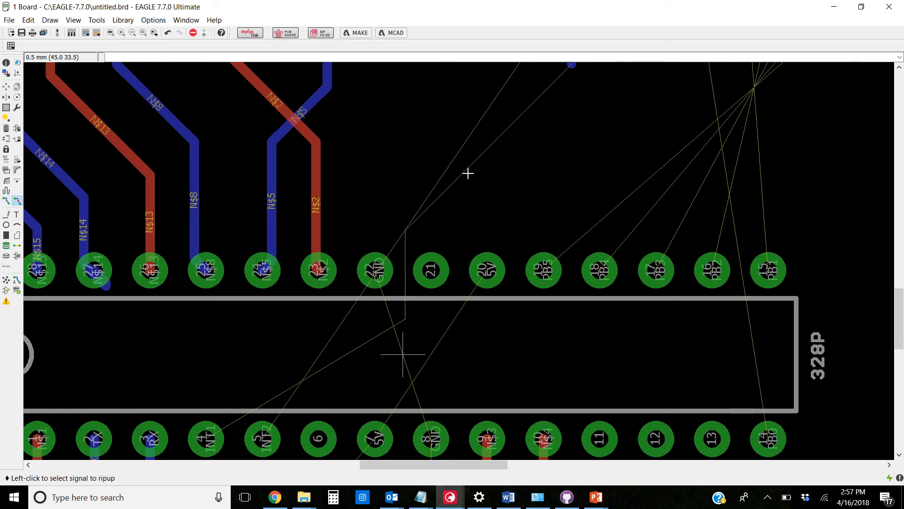
scroll(462, 224, "down", 4)
scroll(485, 175, "up", 2)
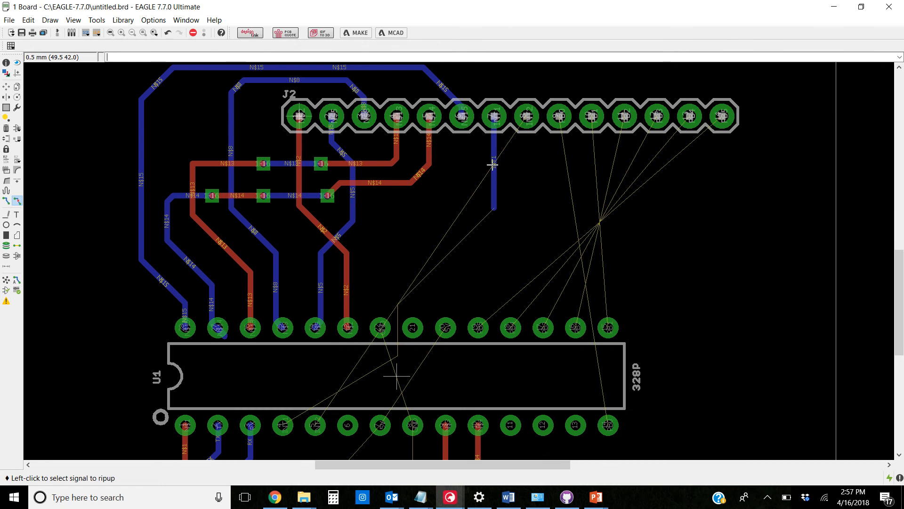
left_click(493, 152)
left_click(493, 151)
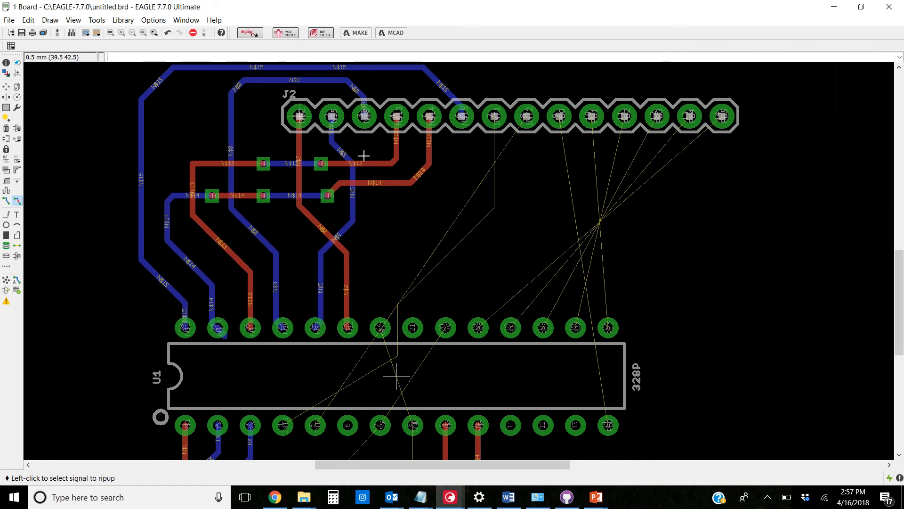
Start routing INT1 from its J2 pin on the bottom layer with a trace width of 0.254
left_click(6, 202)
left_click(492, 121)
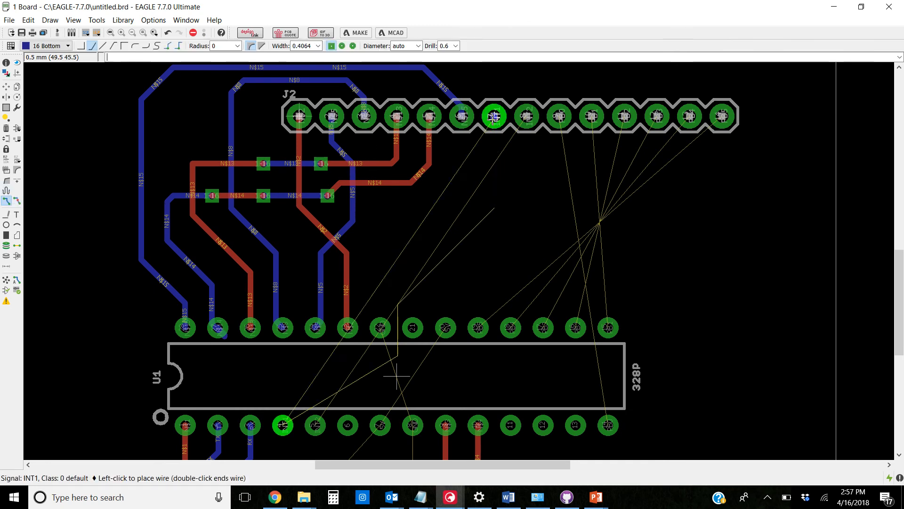
left_click(319, 46)
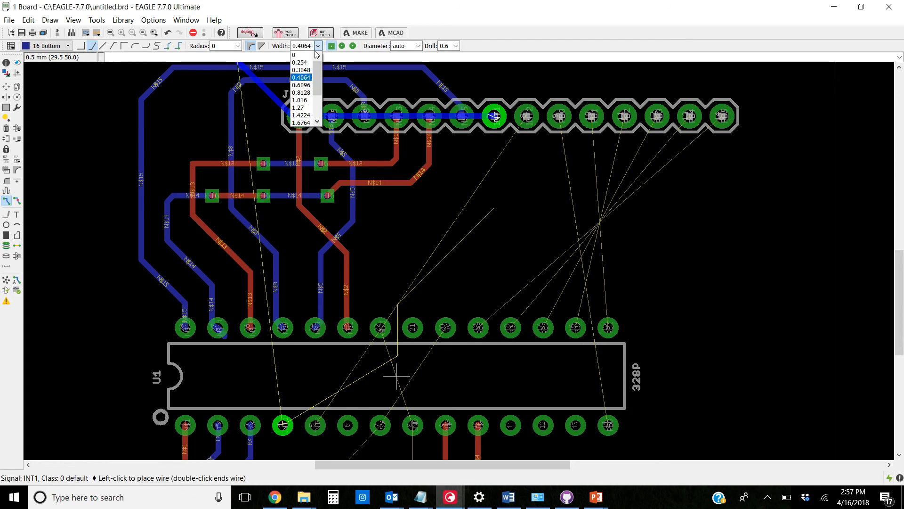
left_click(301, 76)
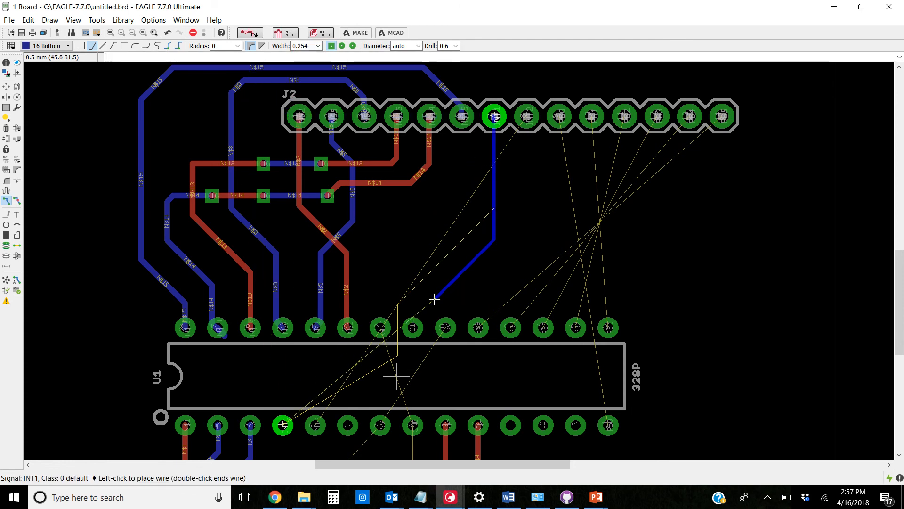
Try to bring the thinner INT1 trace down from J2 between pins 21 and 20 of U1
scroll(429, 294, "down", 2)
scroll(428, 294, "up", 5)
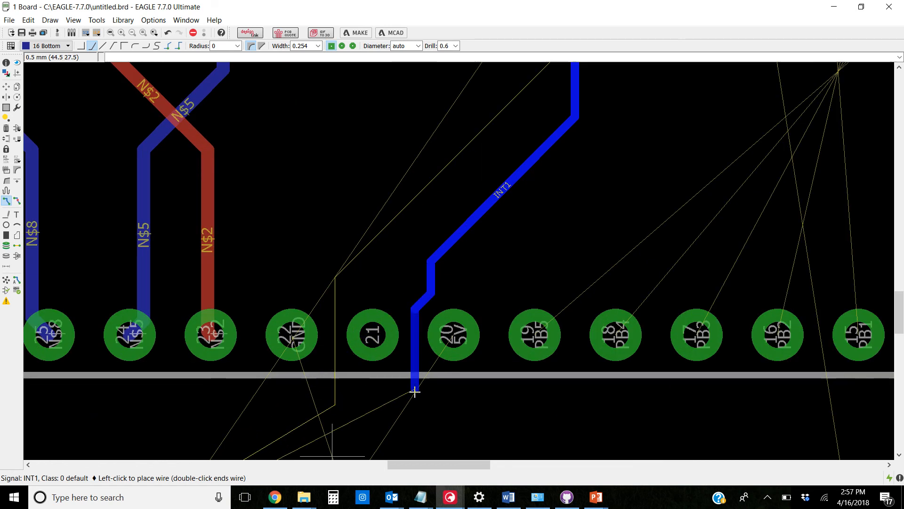
scroll(425, 278, "up", 4)
scroll(430, 267, "down", 5)
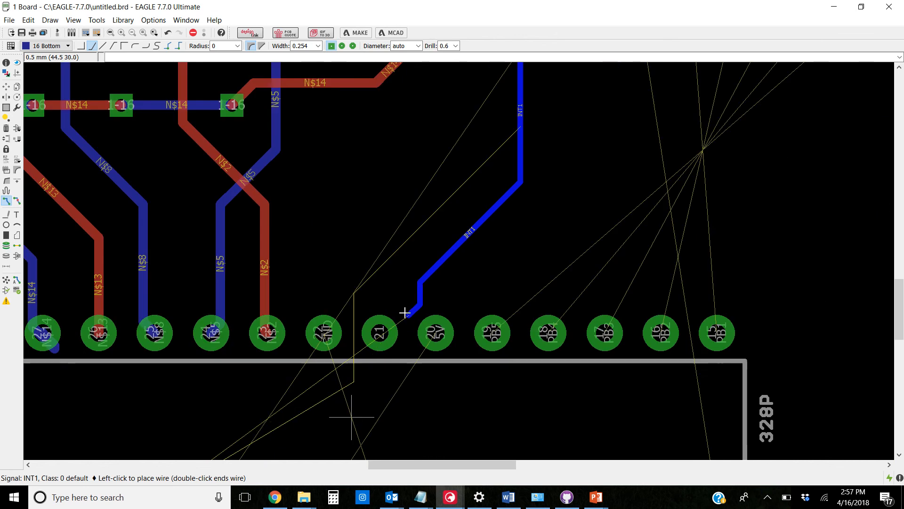
scroll(465, 153, "up", 3)
scroll(466, 154, "down", 2)
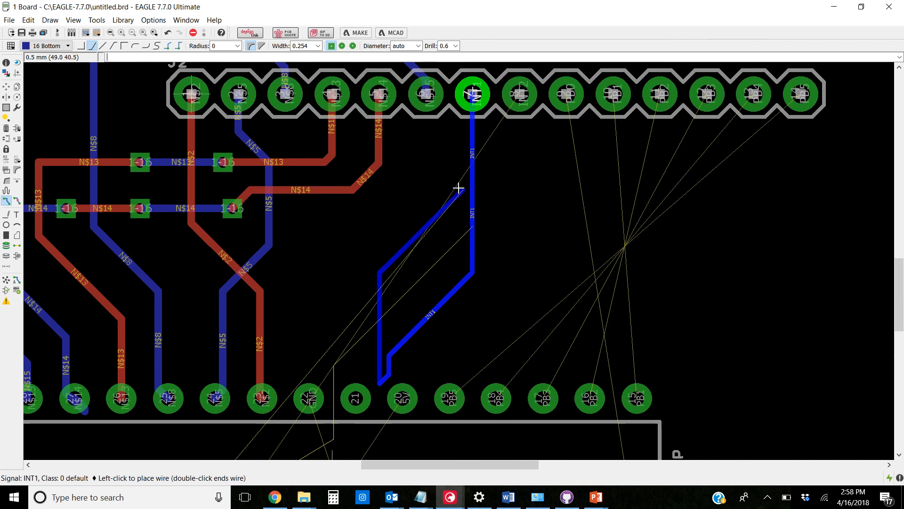
key("Escape")
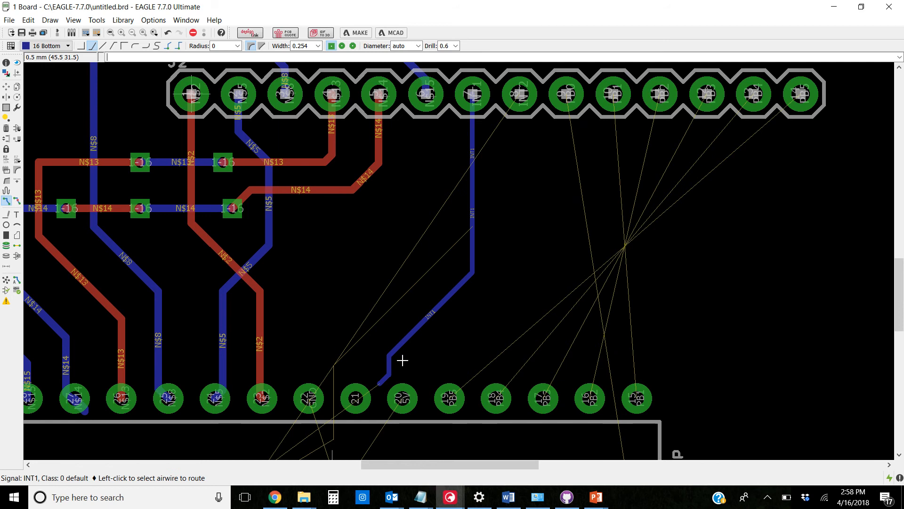
Rip up the unfinished 0.254-wide INT1 trace between J2 and U1
left_click(17, 201)
left_click(385, 382)
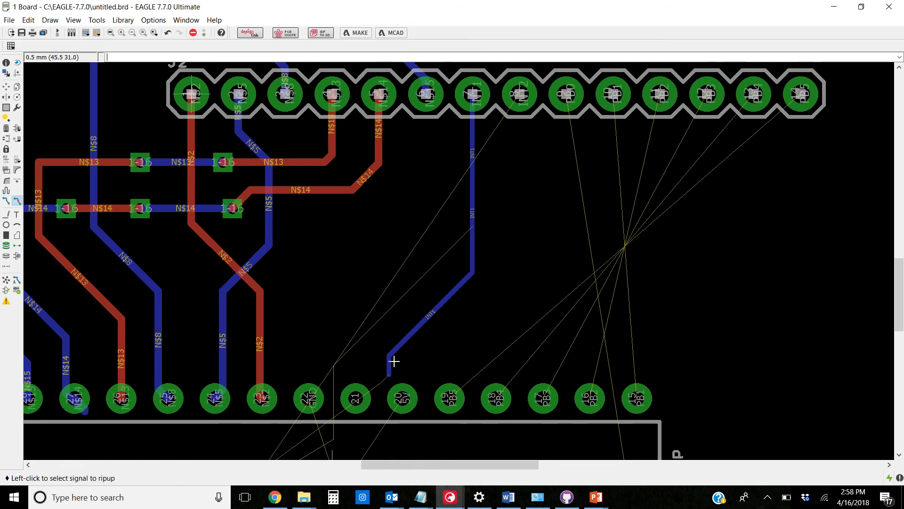
left_click(391, 356)
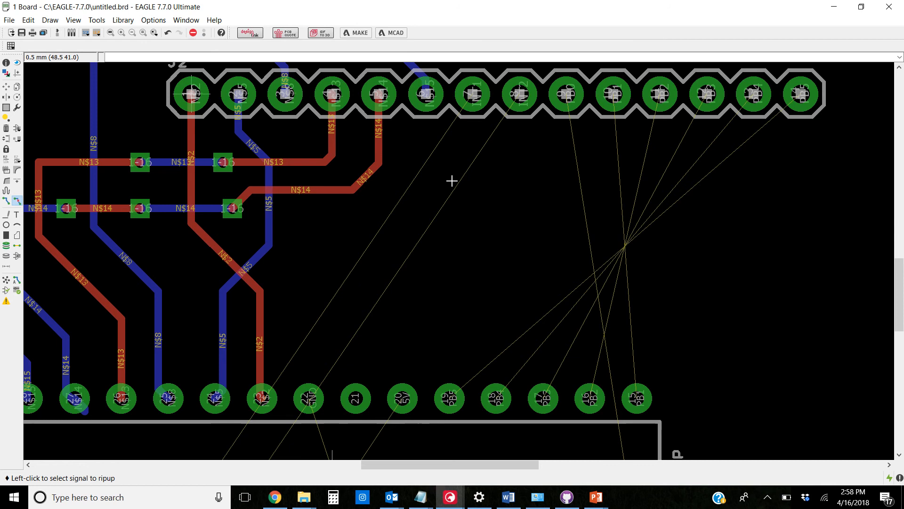
Route INT1 on the bottom layer from J2 around the 328P-label end of U1 and back beneath the chip to pin 4
scroll(447, 175, "down", 2)
scroll(447, 176, "down", 2)
scroll(435, 166, "down", 1)
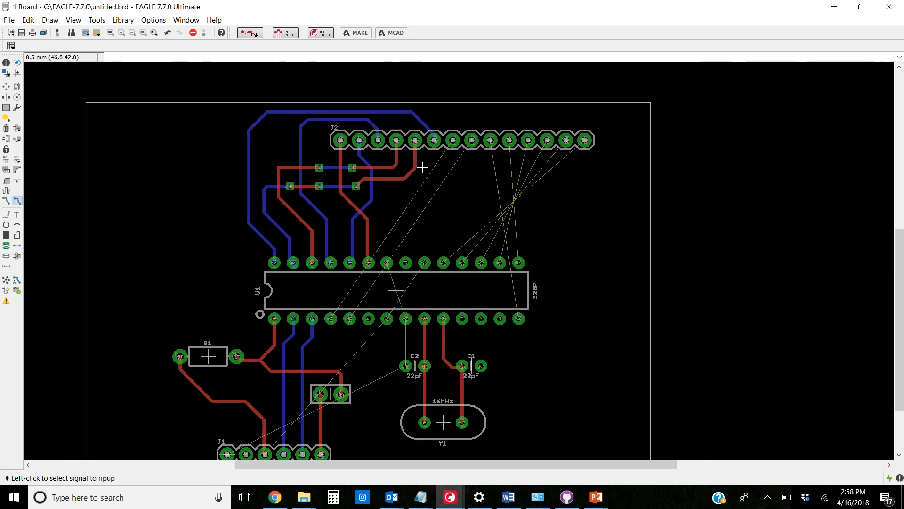
left_click(6, 200)
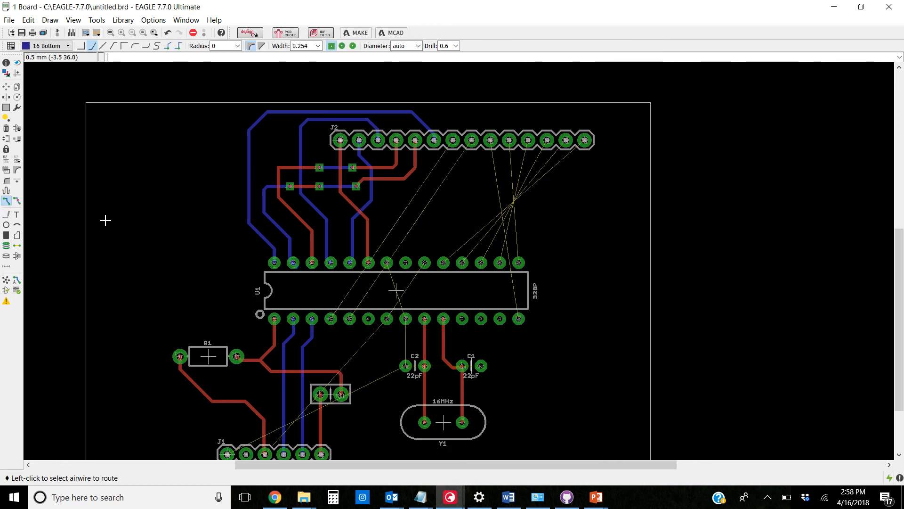
left_click(450, 149)
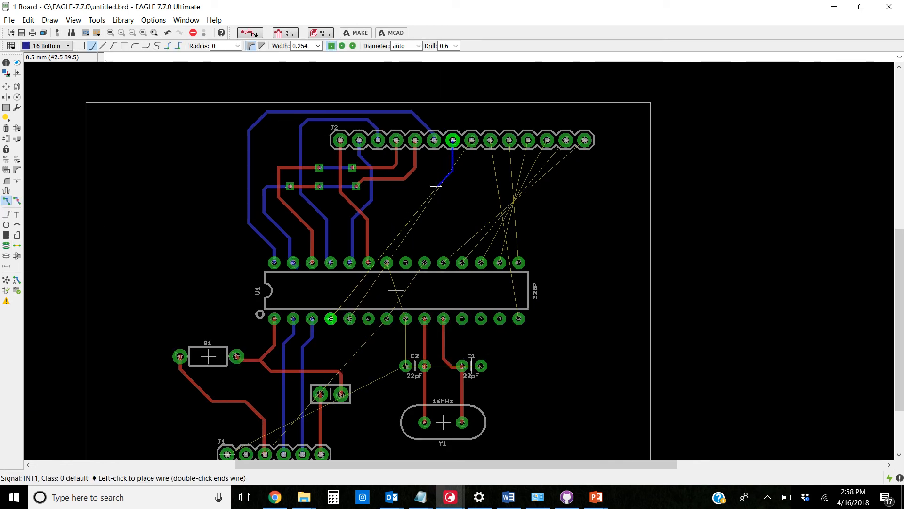
left_click(454, 203)
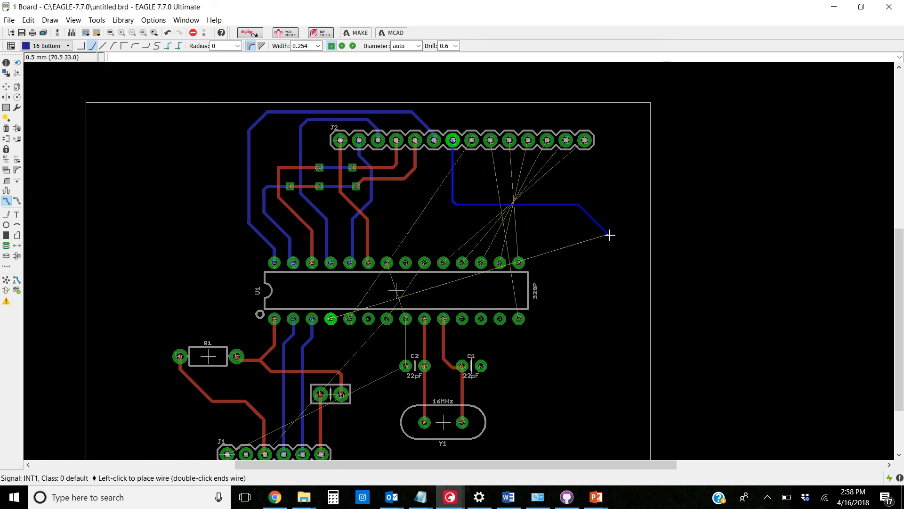
left_click(597, 234)
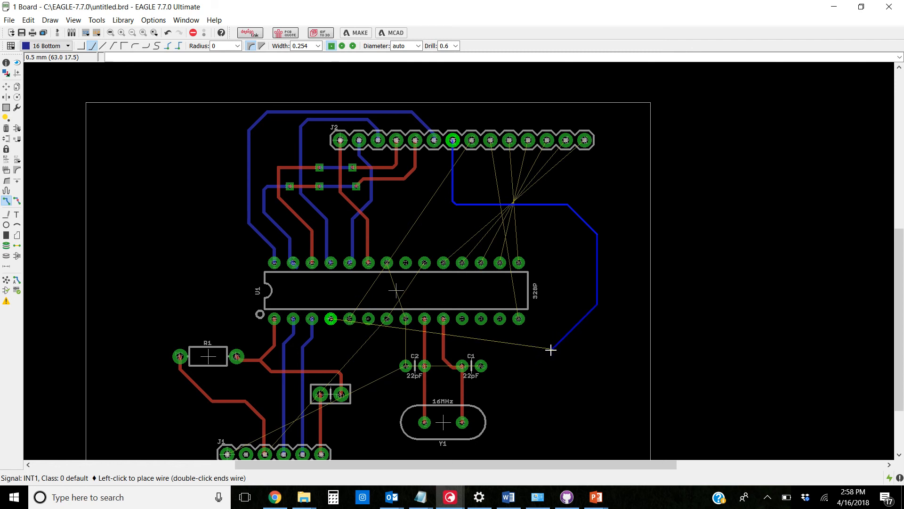
left_click(551, 355)
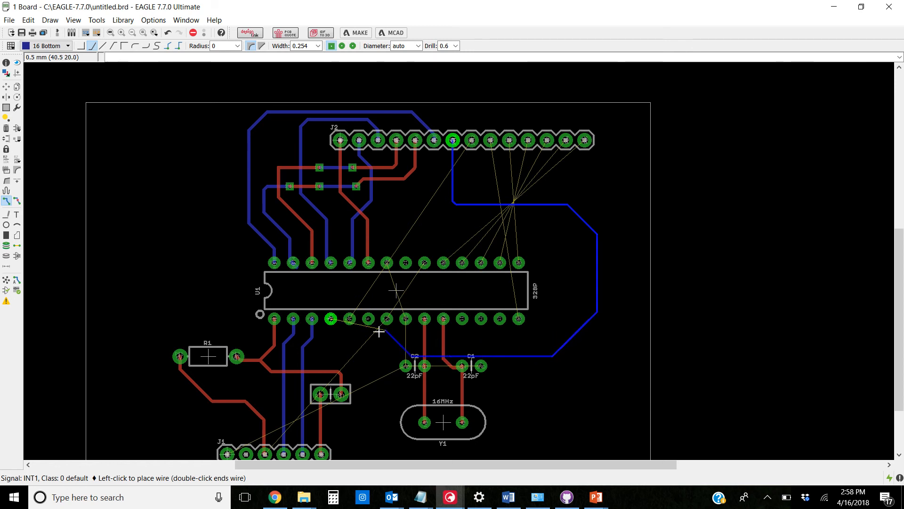
scroll(331, 329, "up", 5)
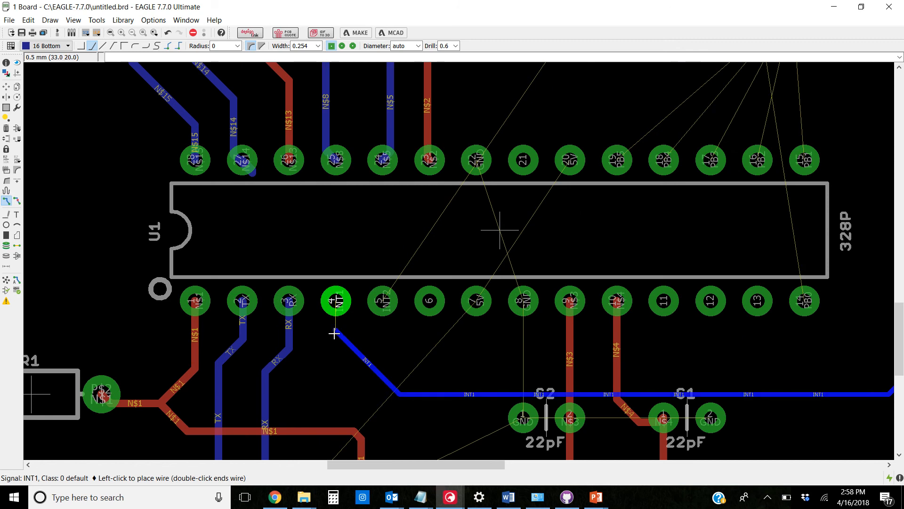
left_click(335, 301)
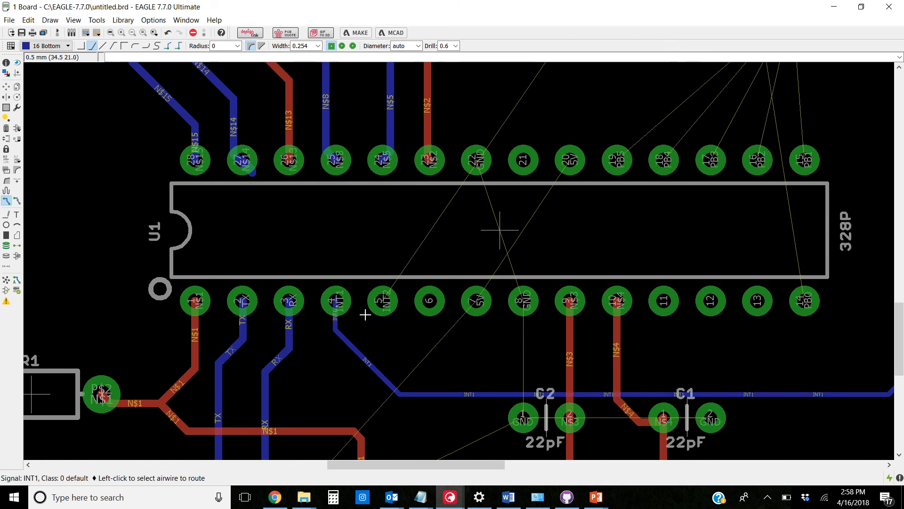
Move the horizontal INT1 segment below U1 up about 0.5 mm, clear of the C2 and C1 labels
scroll(365, 314, "down", 1)
scroll(565, 371, "up", 3)
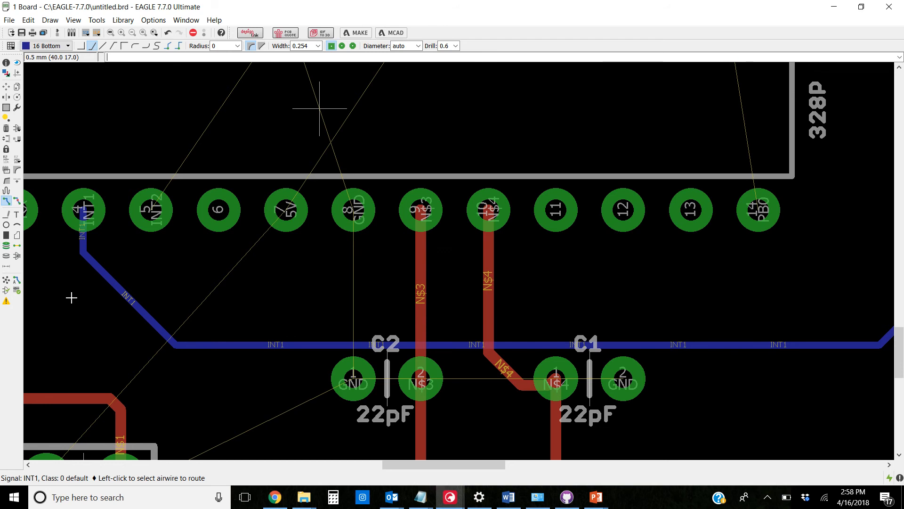
left_click(7, 87)
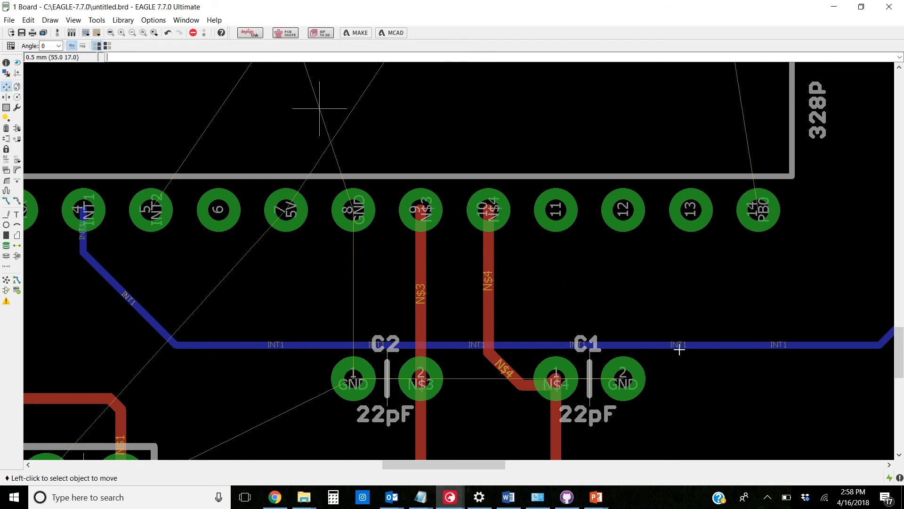
scroll(382, 308, "down", 3)
scroll(370, 289, "up", 2)
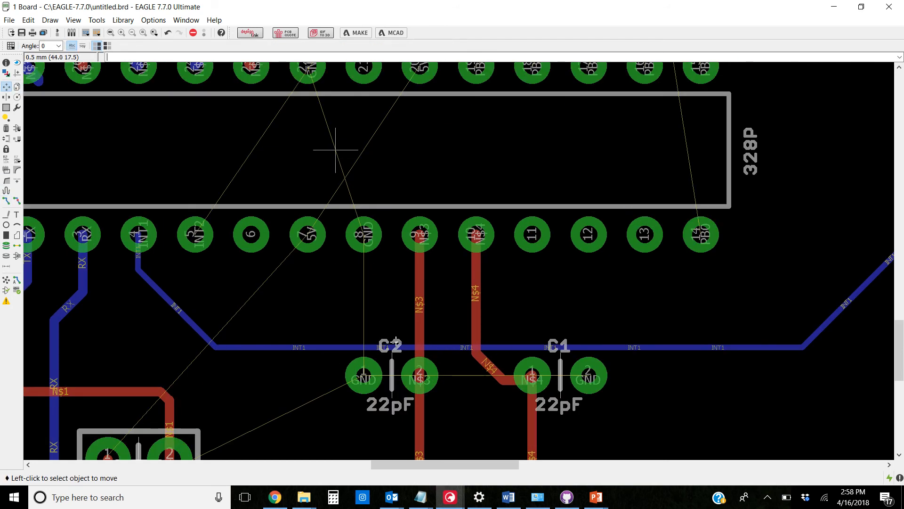
left_click(591, 348)
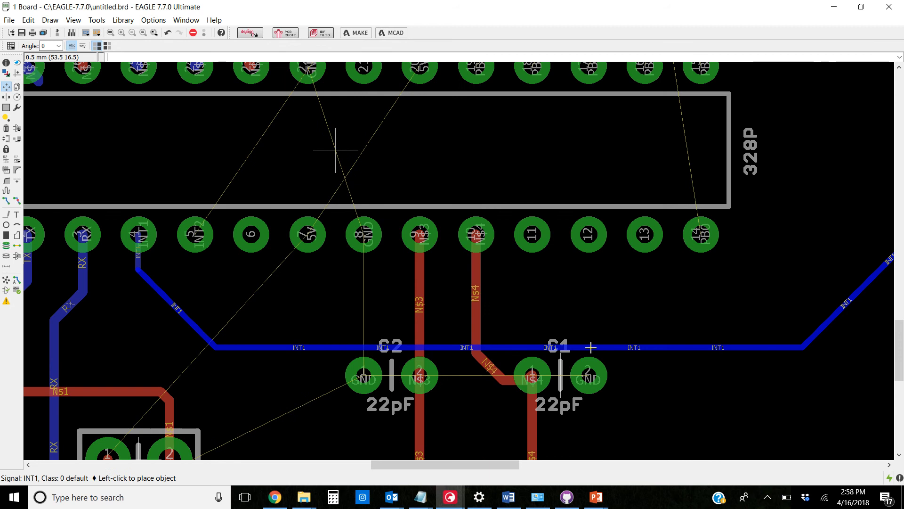
left_click(591, 339)
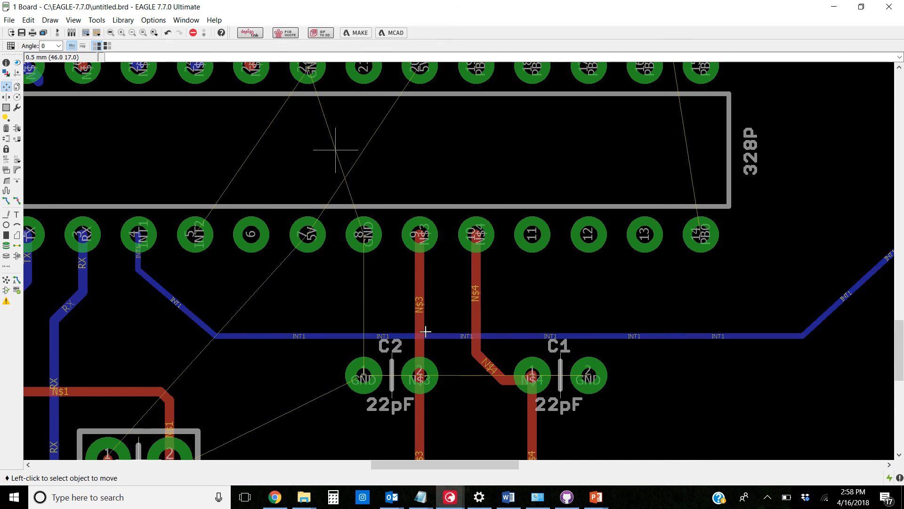
Try to route INT2 on the bottom layer from J2 around the outside of the INT1 trace, ending below U1
scroll(426, 331, "down", 2)
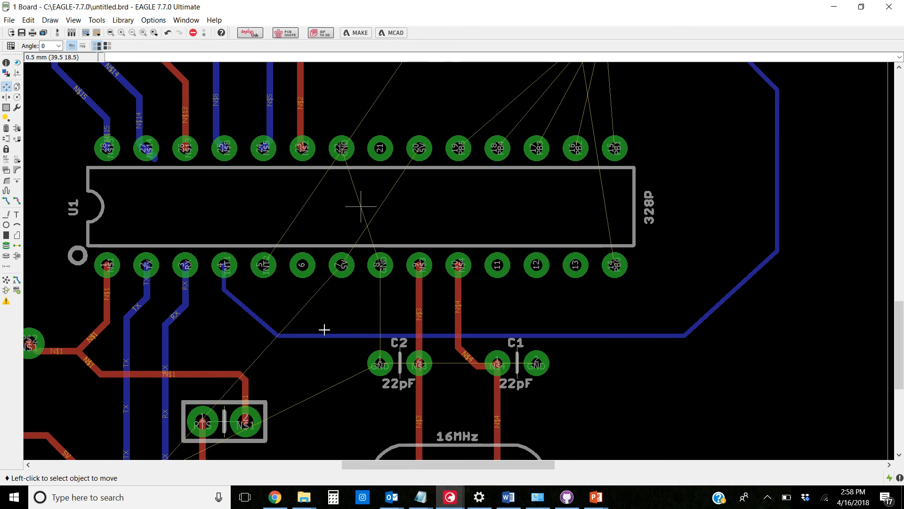
scroll(324, 329, "down", 3)
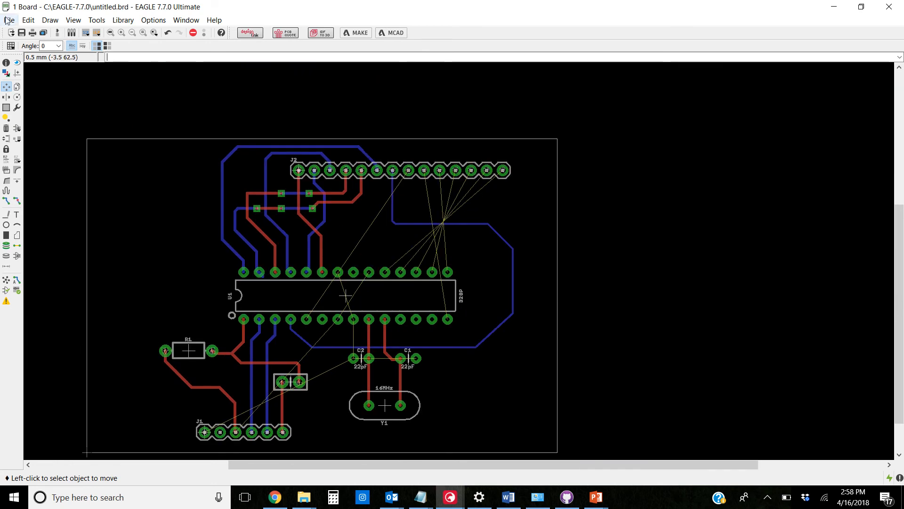
left_click(6, 201)
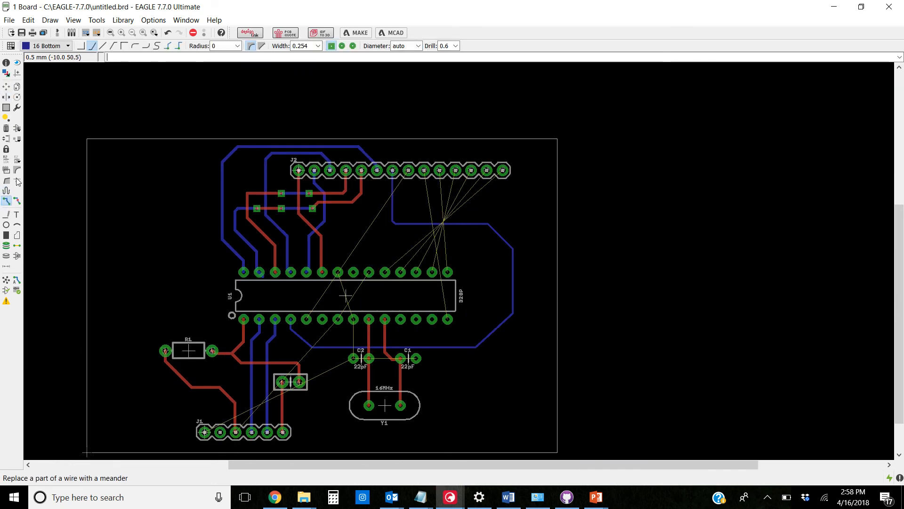
scroll(401, 165, "up", 2)
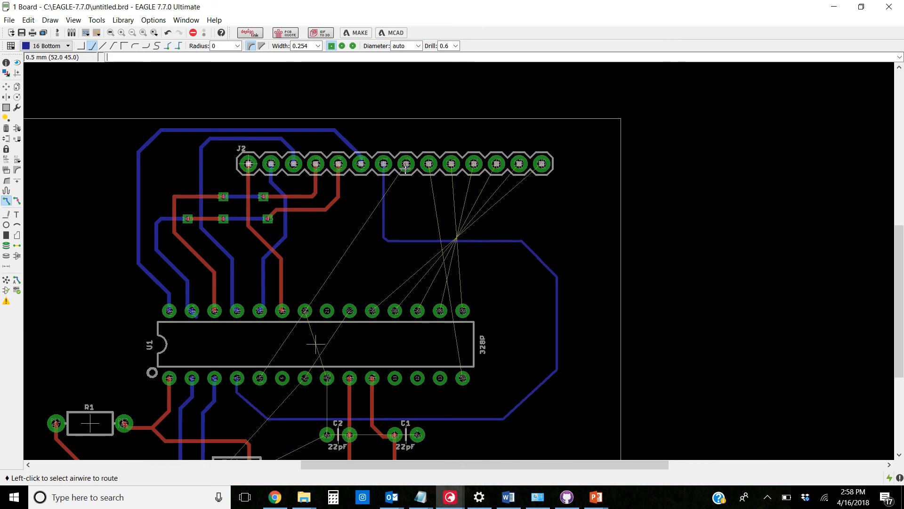
left_click(405, 168)
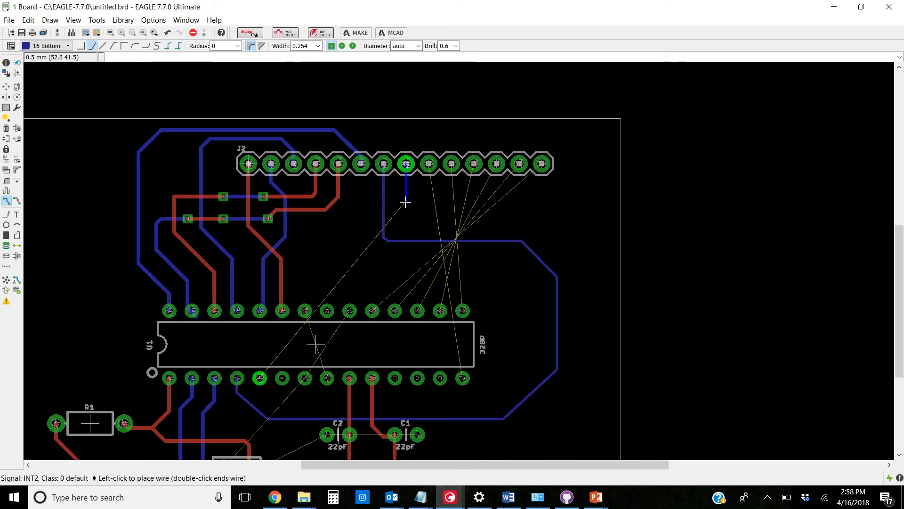
left_click(409, 226)
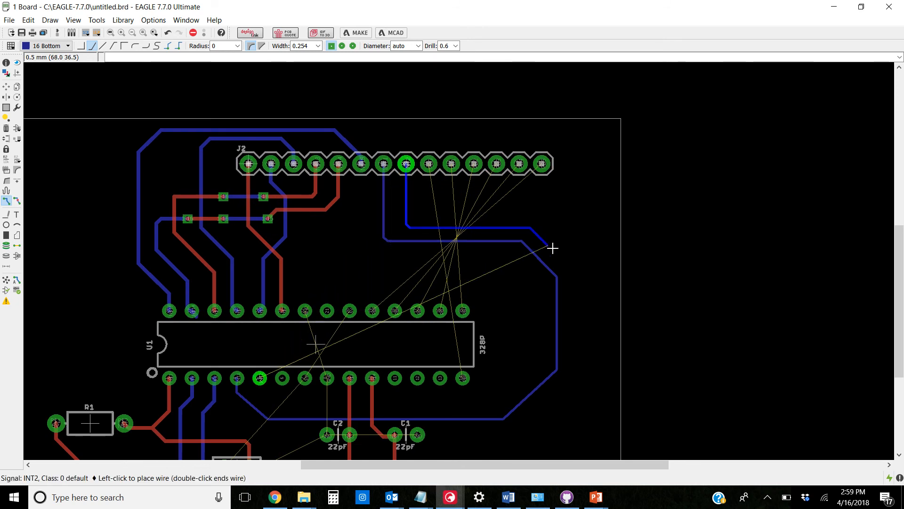
left_click(569, 276)
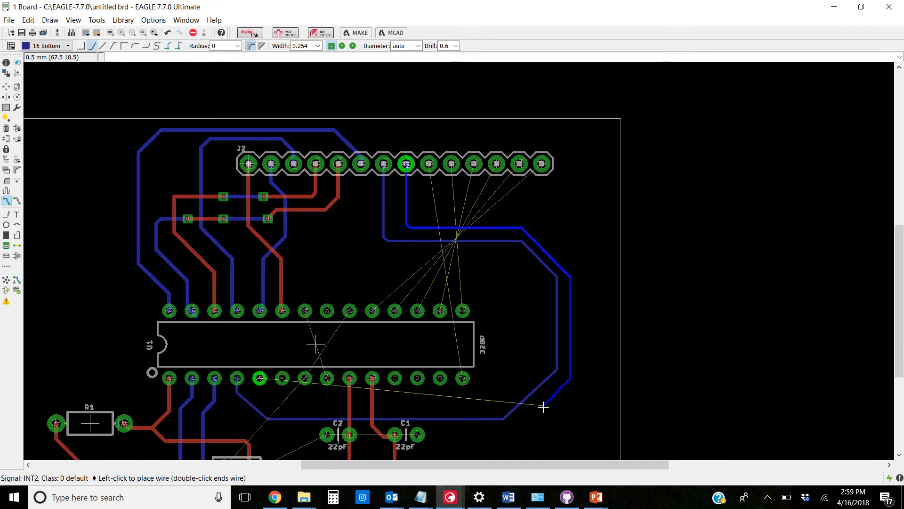
left_click(507, 432)
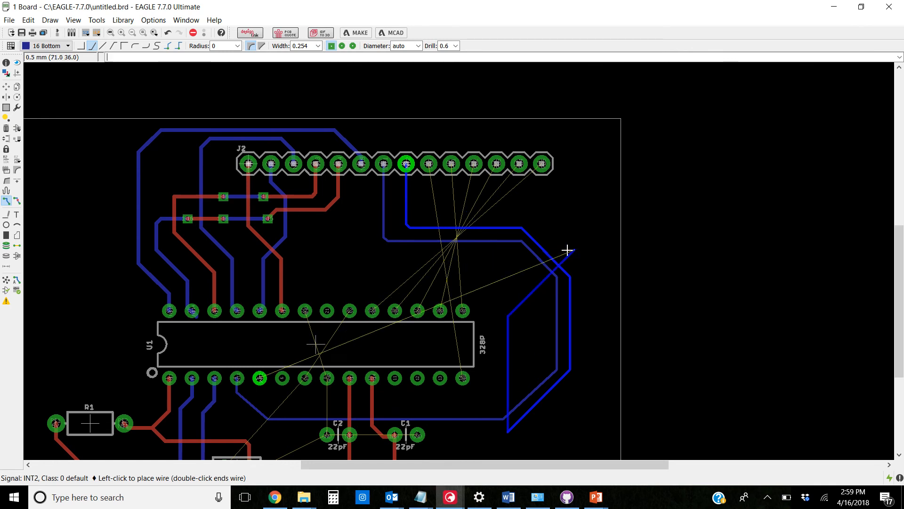
key("Escape")
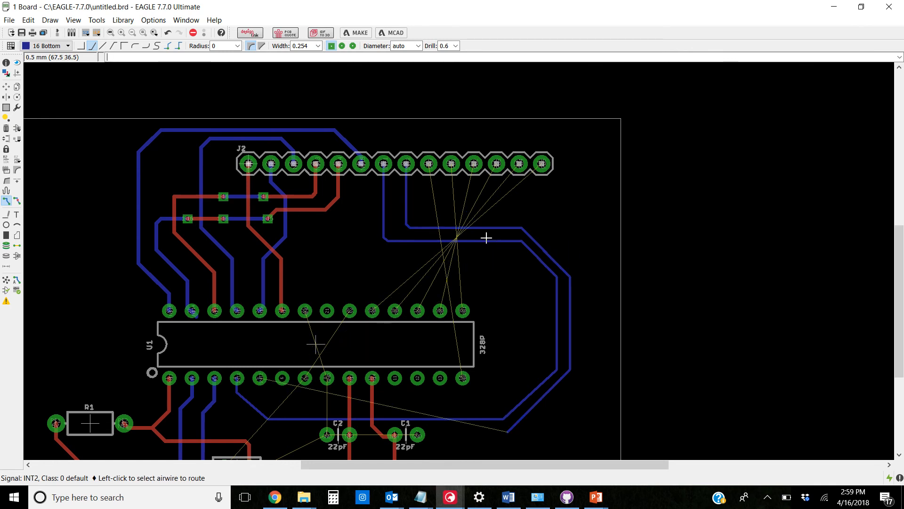
Rip up the unfinished bottom-layer INT2 trace running outside INT1
left_click(17, 200)
left_click(570, 341)
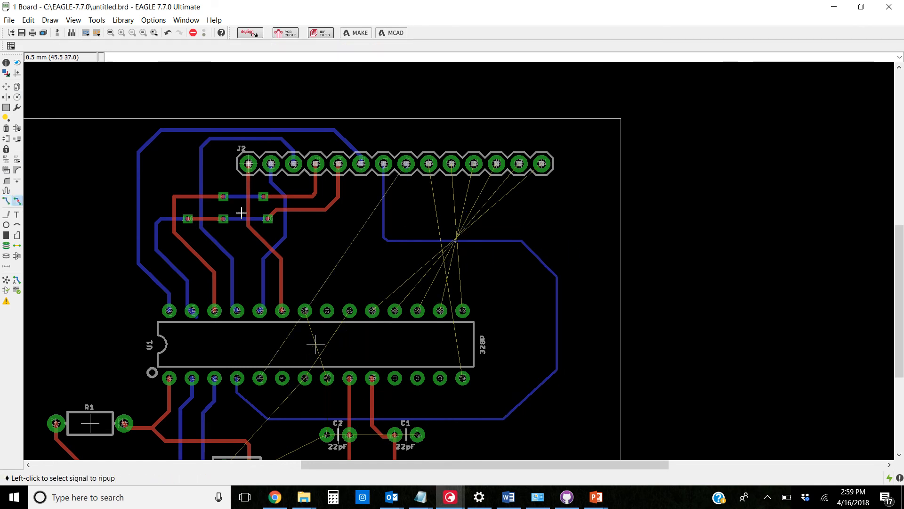
Route INT2 on the top layer from J2 around the 328P-label end of U1, keeping it inside the INT1 loop, to below the chip
left_click(6, 200)
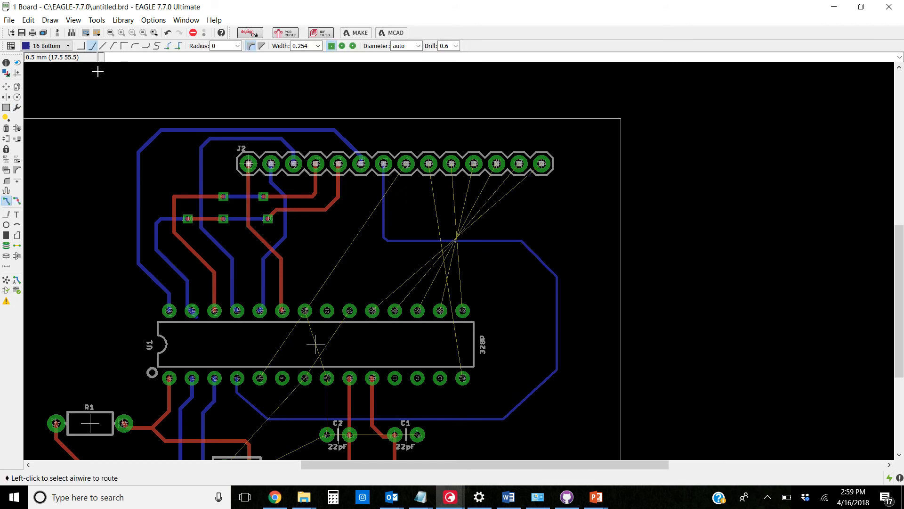
left_click(67, 45)
left_click(43, 54)
left_click(406, 164)
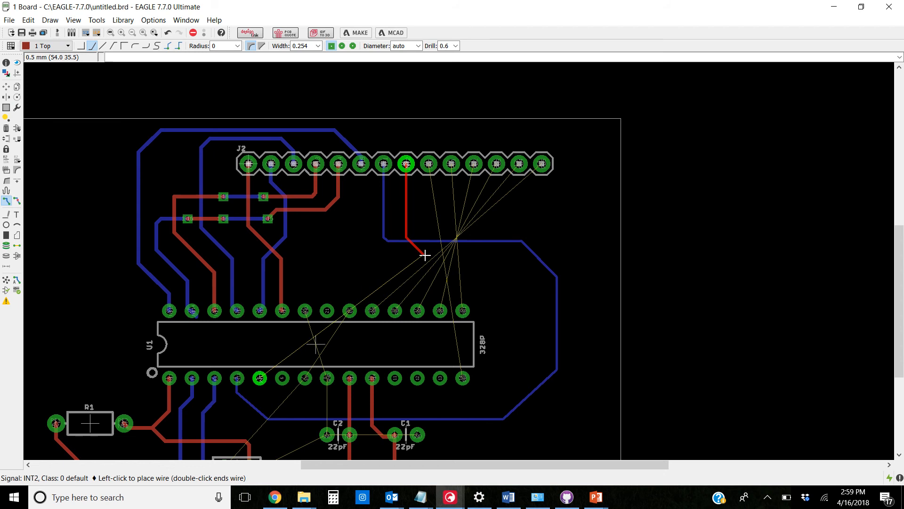
left_click(425, 255)
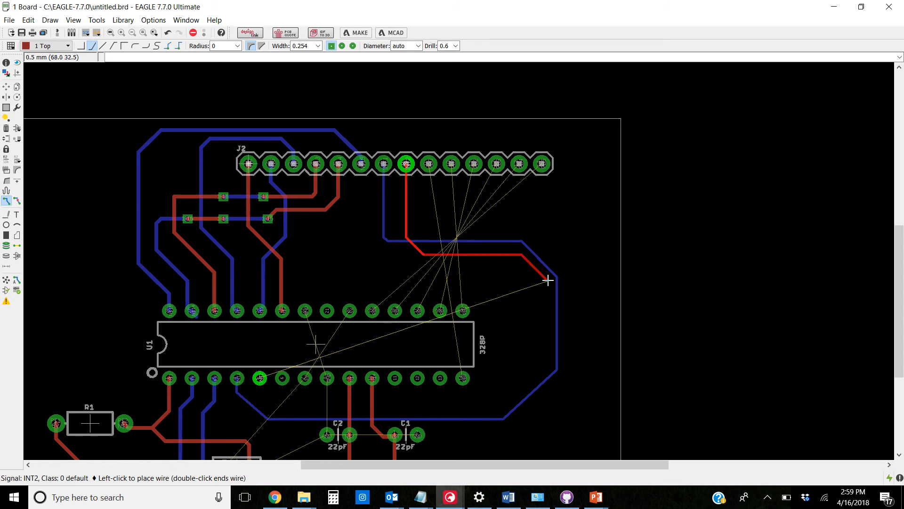
left_click(548, 280)
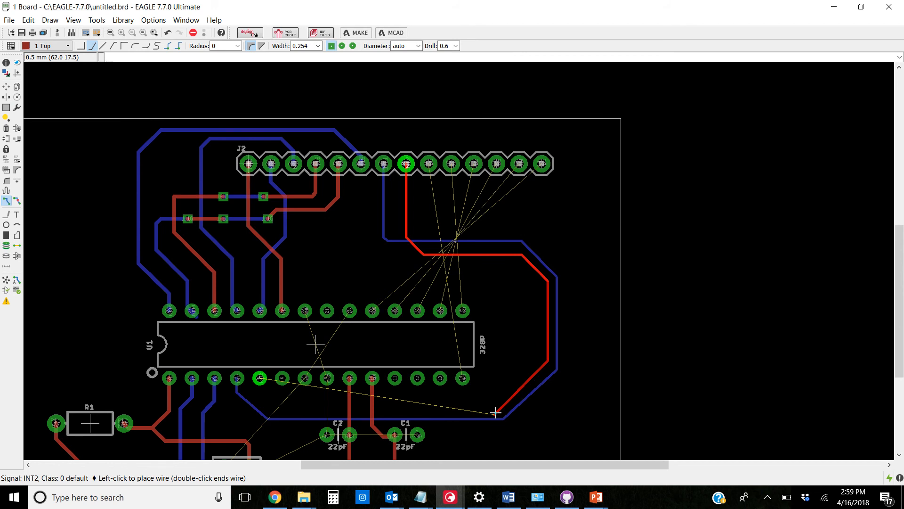
left_click(496, 412)
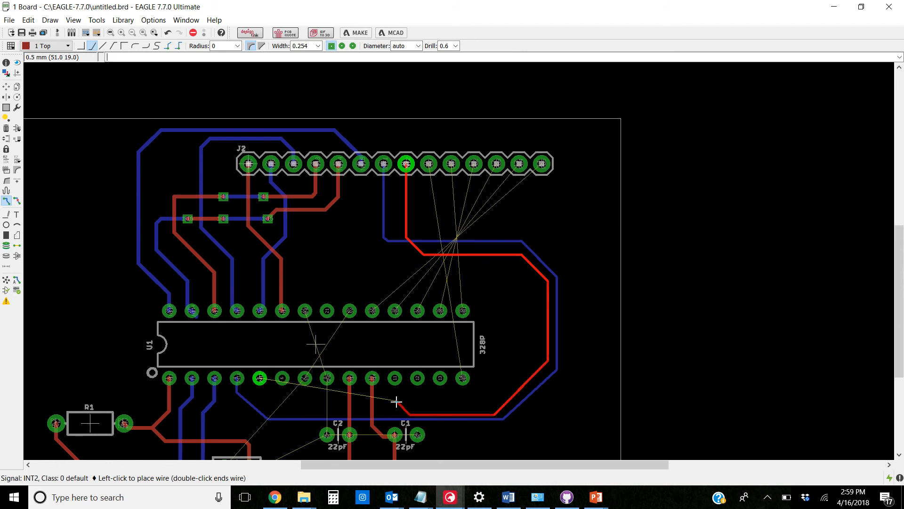
Switch INT2 to the bottom layer with a via above C1 and finish the trace at pin 5 of U1
left_click(65, 46)
left_click(47, 62)
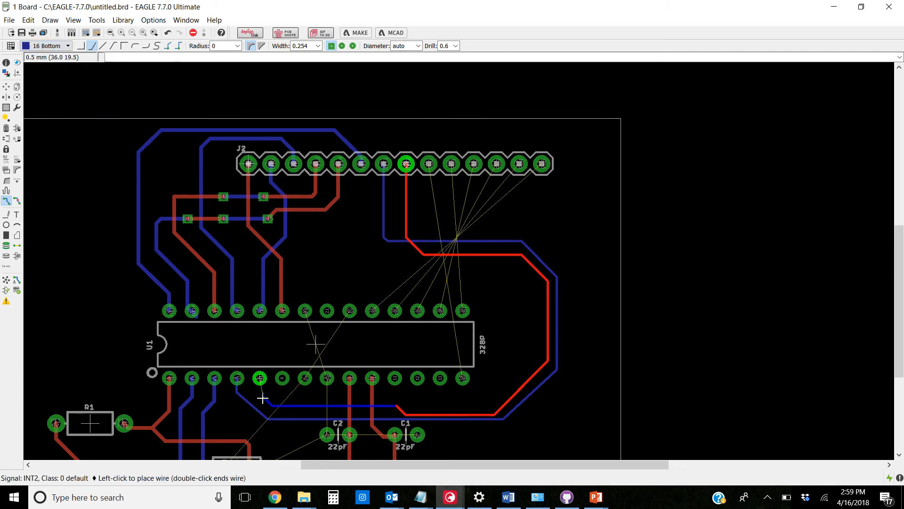
left_click(260, 377)
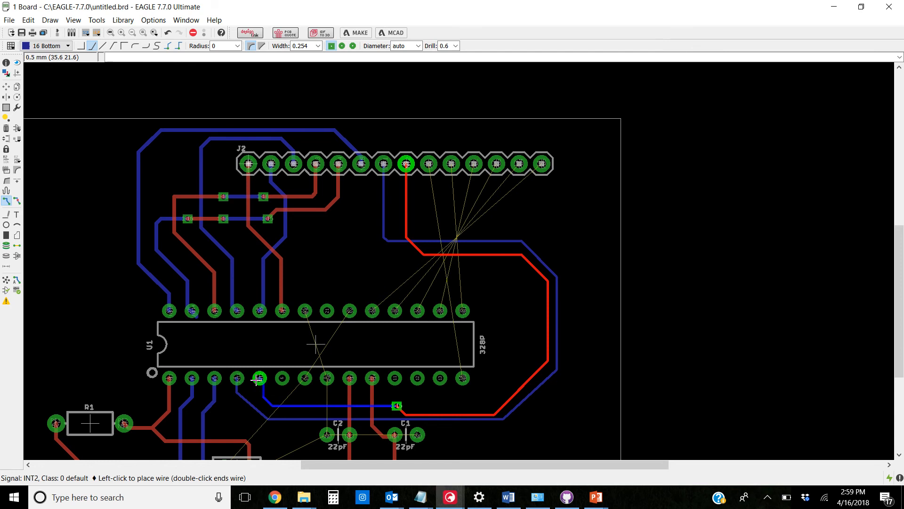
left_click(256, 378)
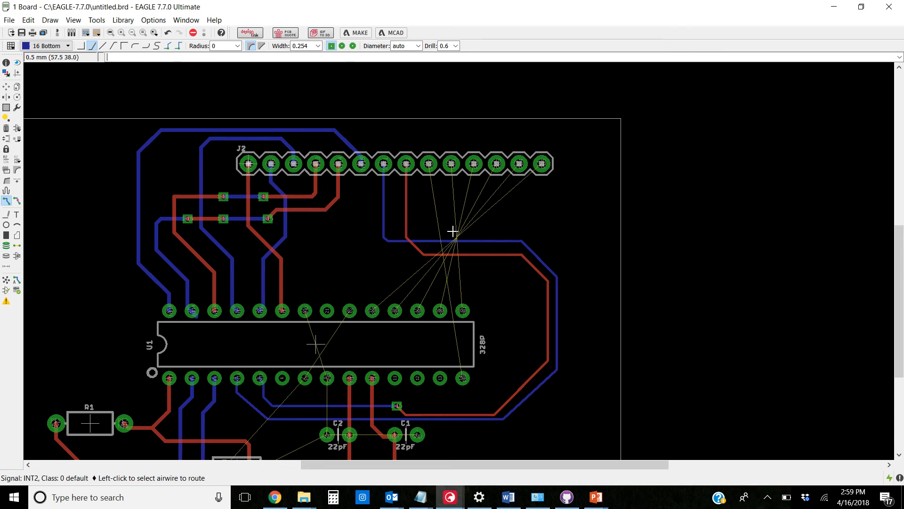
Examine the remaining airwires between J2 and U1 and the unrouted power and ground connections across the board
scroll(460, 228, "down", 2)
scroll(446, 254, "up", 4)
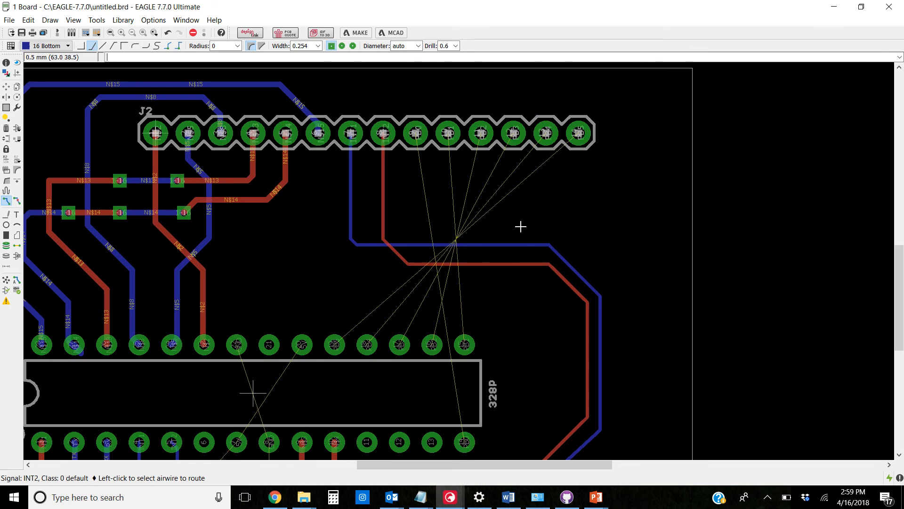
scroll(505, 257, "down", 1)
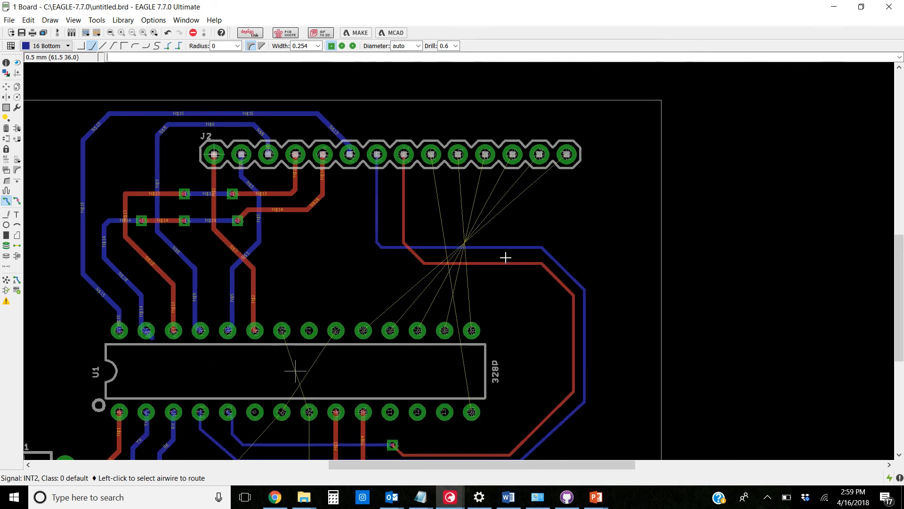
scroll(490, 255, "down", 2)
scroll(481, 244, "up", 2)
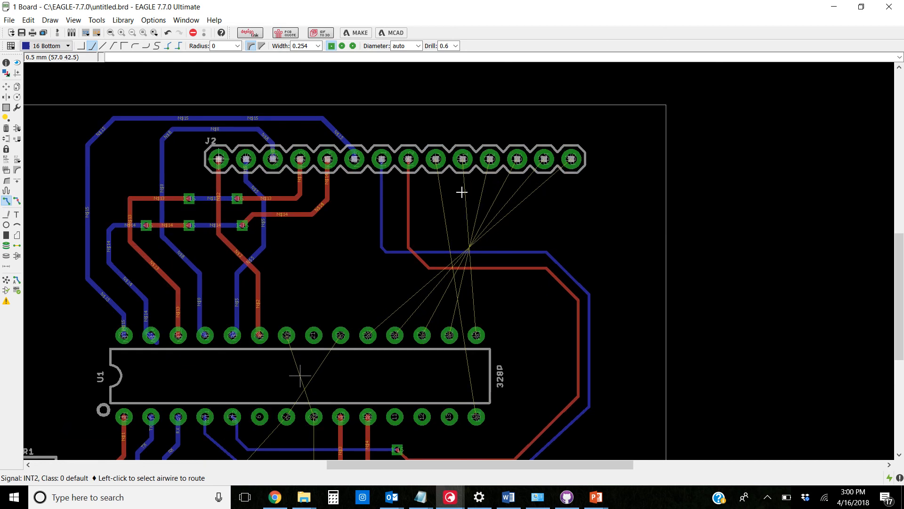
scroll(461, 191, "down", 4)
scroll(334, 362, "up", 2)
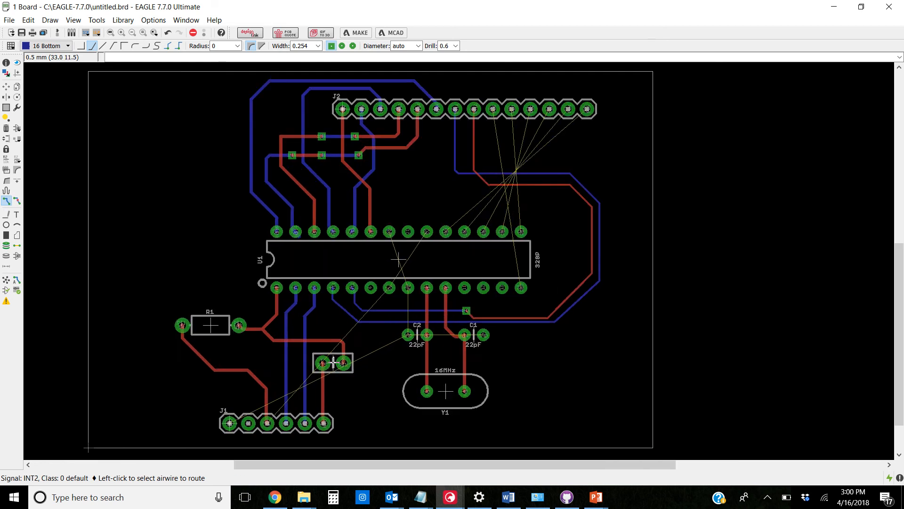
scroll(339, 338, "down", 1)
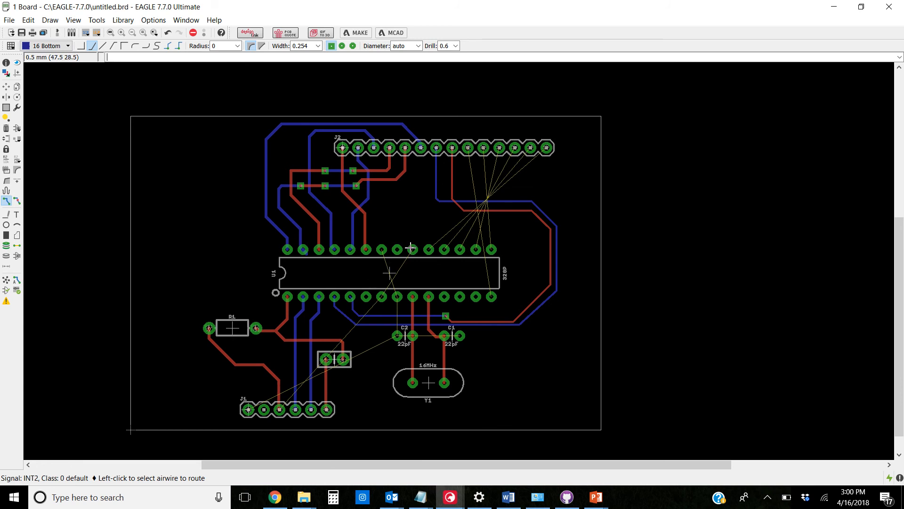
scroll(411, 247, "up", 7)
scroll(414, 252, "down", 5)
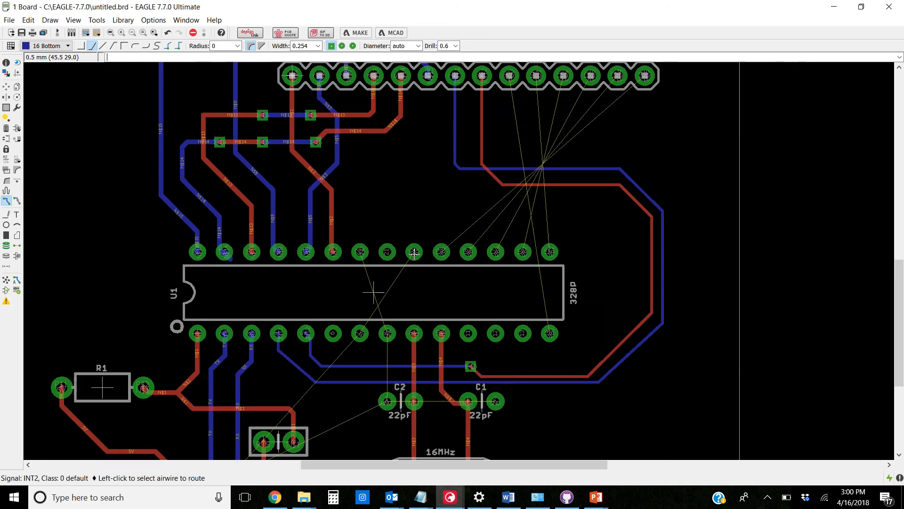
scroll(414, 252, "down", 3)
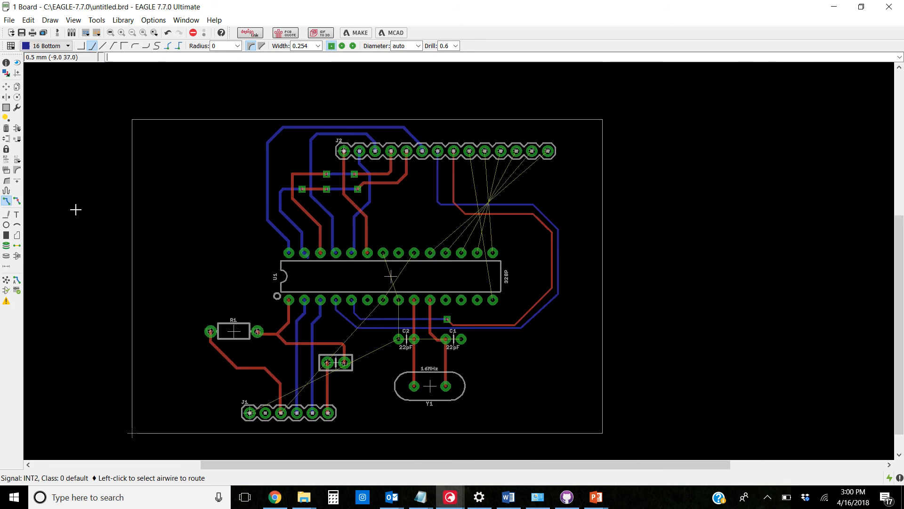
Draw a closed rectangular polygon on the bottom layer around the whole board outline, with a width of 0.254
left_click(17, 235)
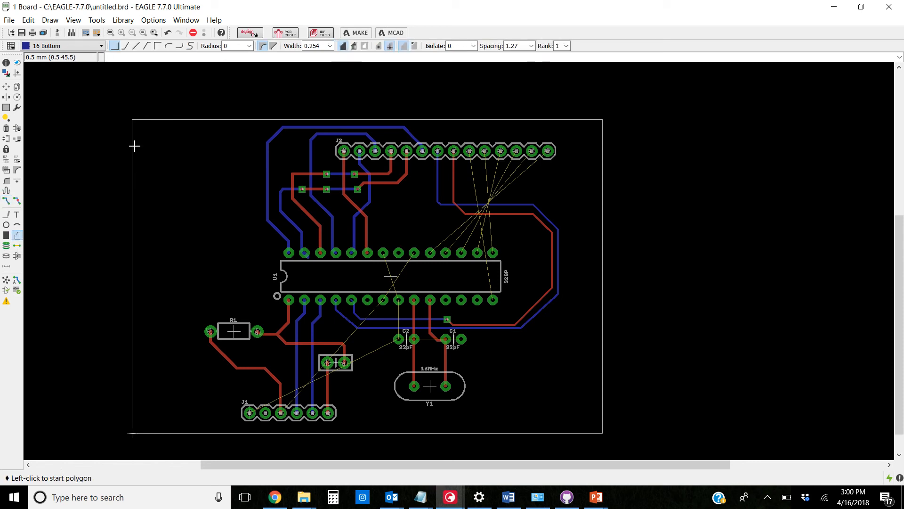
left_click(131, 119)
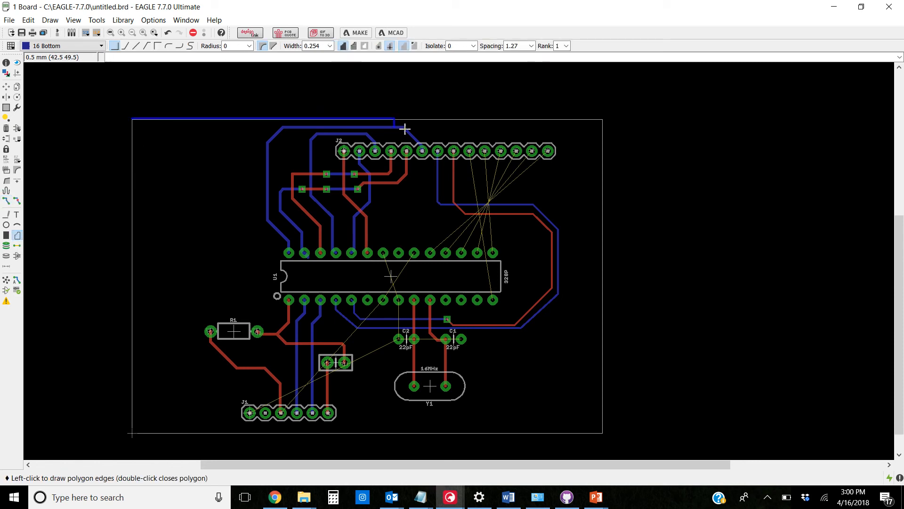
left_click(602, 120)
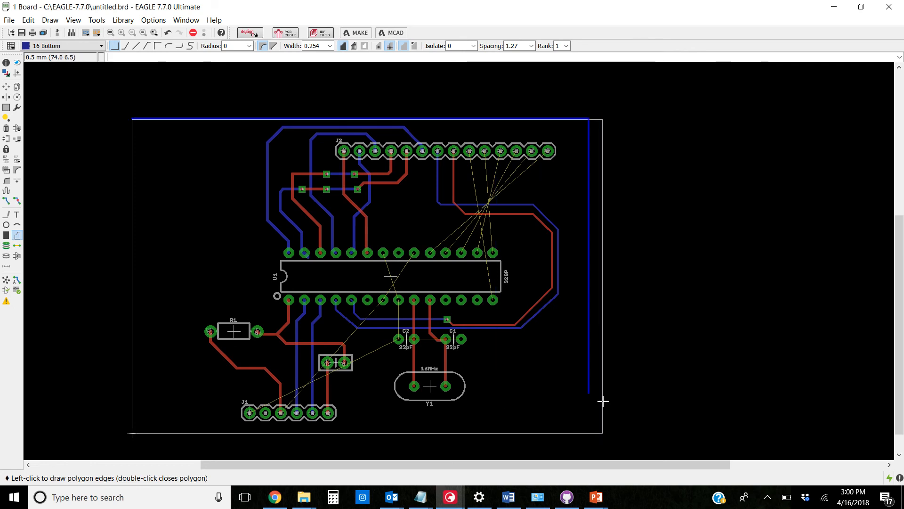
left_click(604, 436)
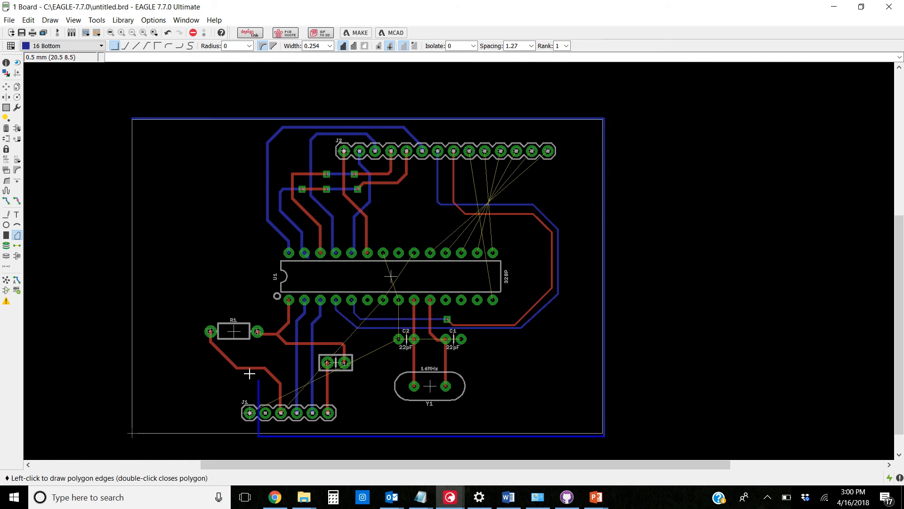
scroll(132, 114, "up", 5)
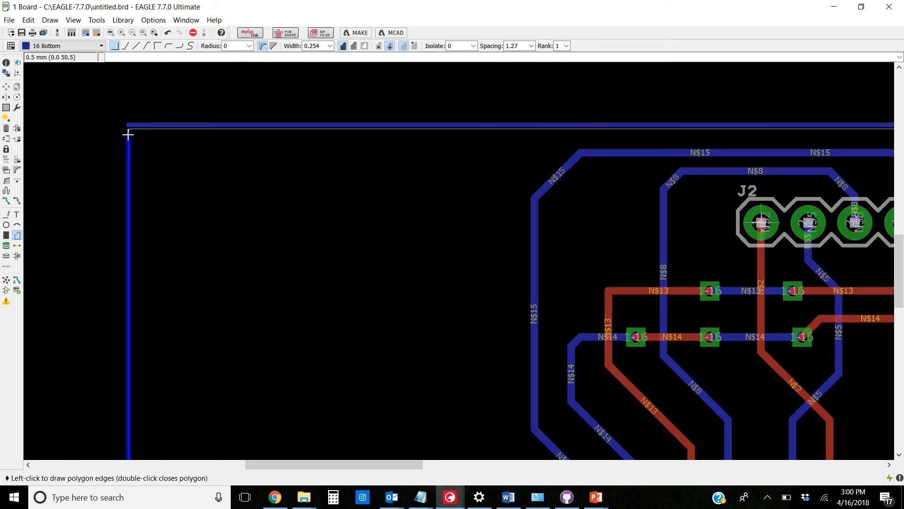
double_click(126, 114)
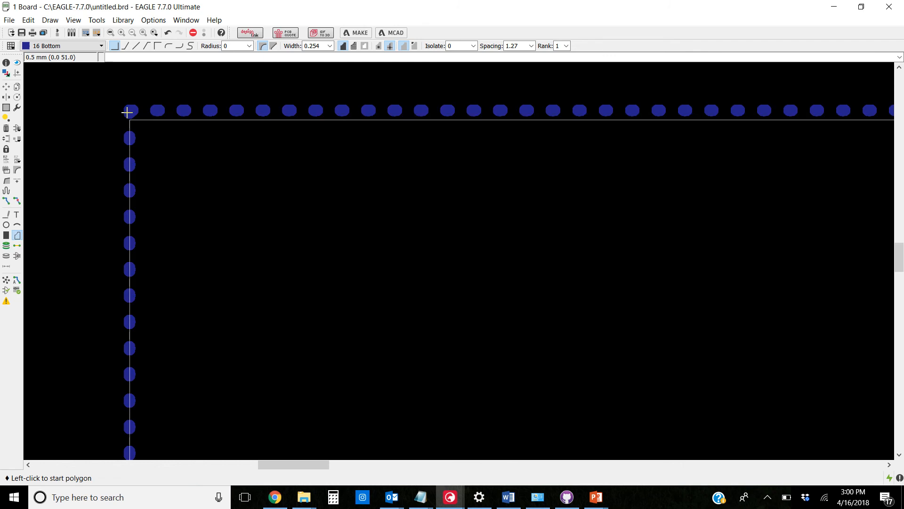
Inspect how the upper-left corner of the bottom-layer polygon lines up with the board outline
scroll(135, 118, "down", 3)
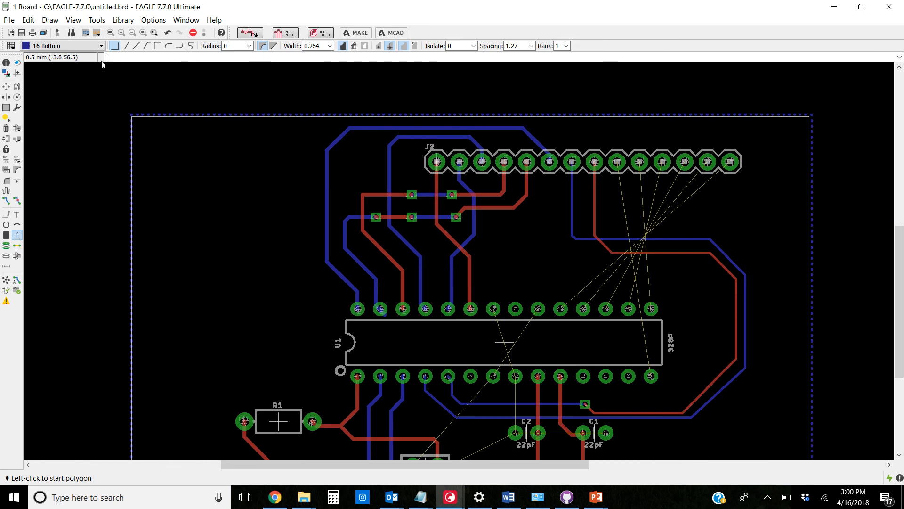
scroll(186, 91, "up", 3)
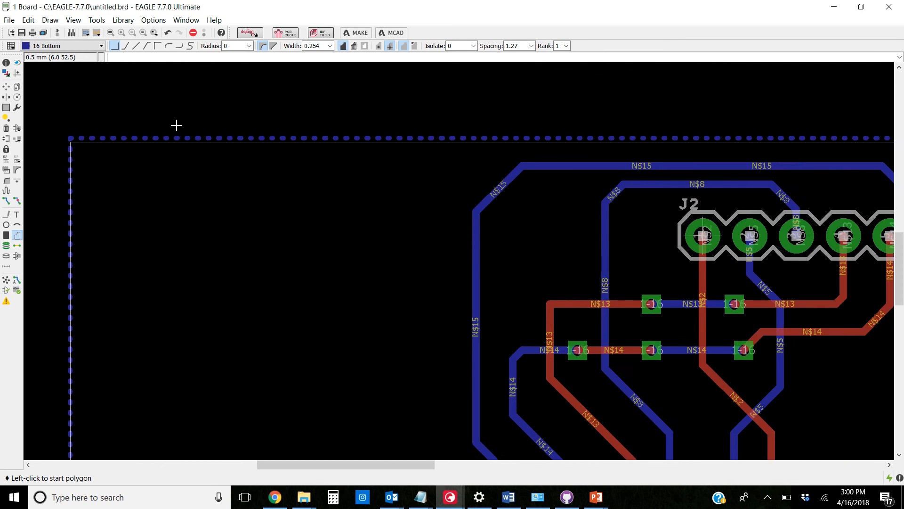
scroll(180, 140, "up", 3)
scroll(182, 137, "down", 3)
scroll(71, 129, "up", 3)
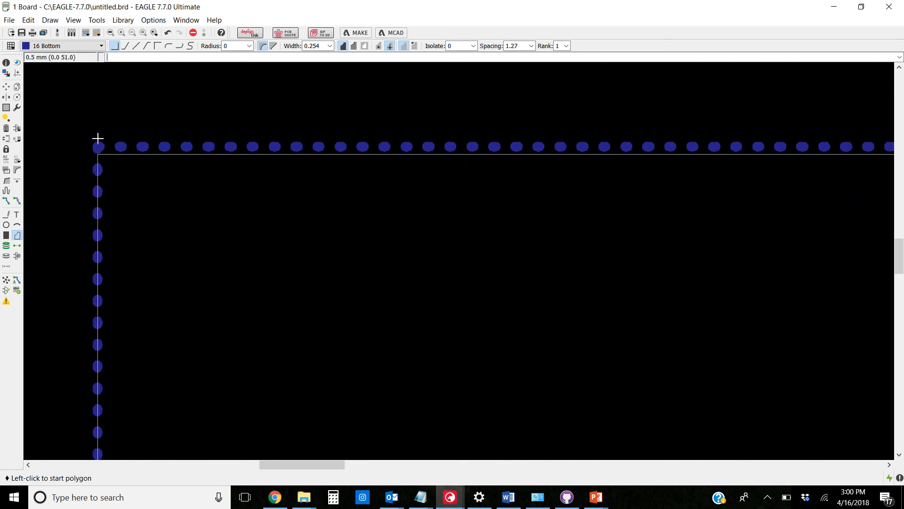
scroll(98, 141, "up", 2)
scroll(132, 167, "down", 5)
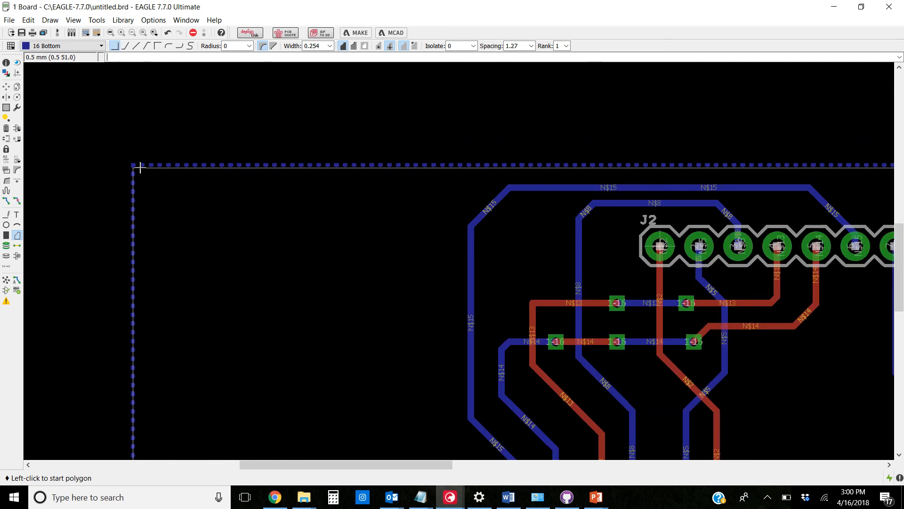
Draw a closed rectangular polygon with a width of 0.254 on the top layer around the whole board outline, over the bottom-layer polygon
left_click(87, 46)
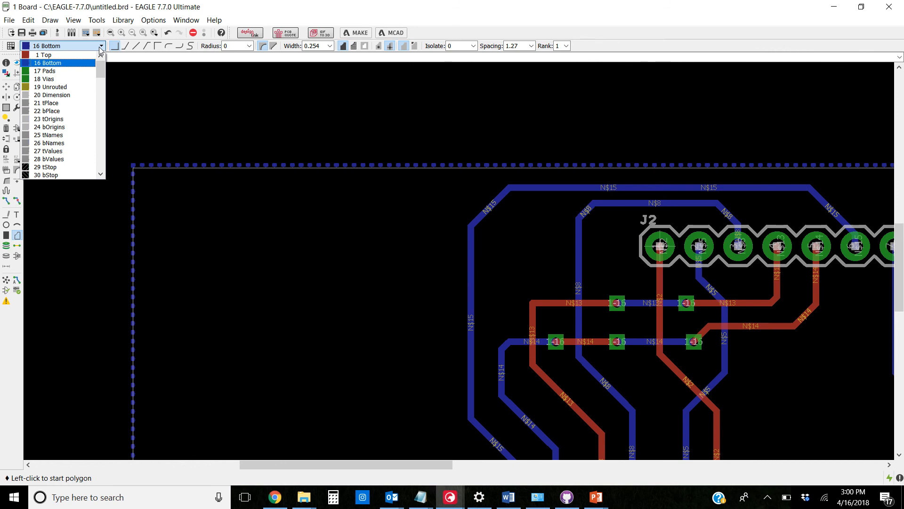
left_click(86, 56)
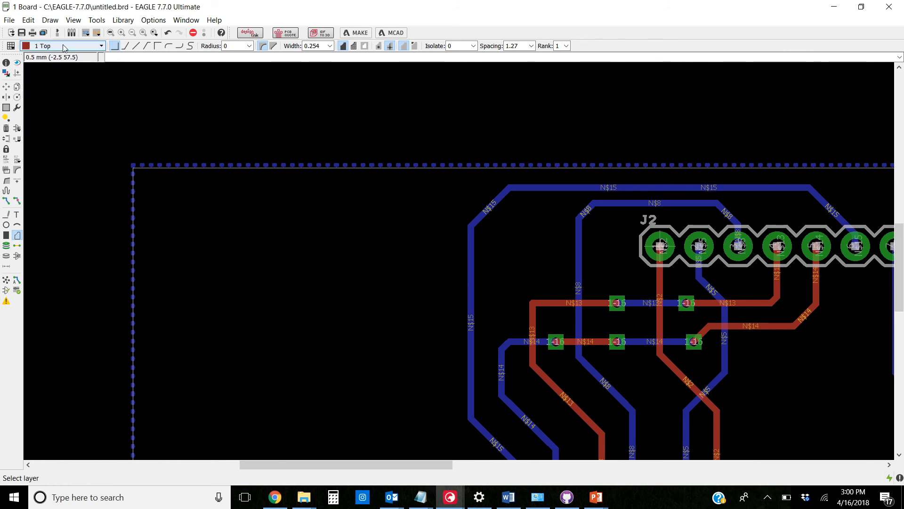
left_click(133, 165)
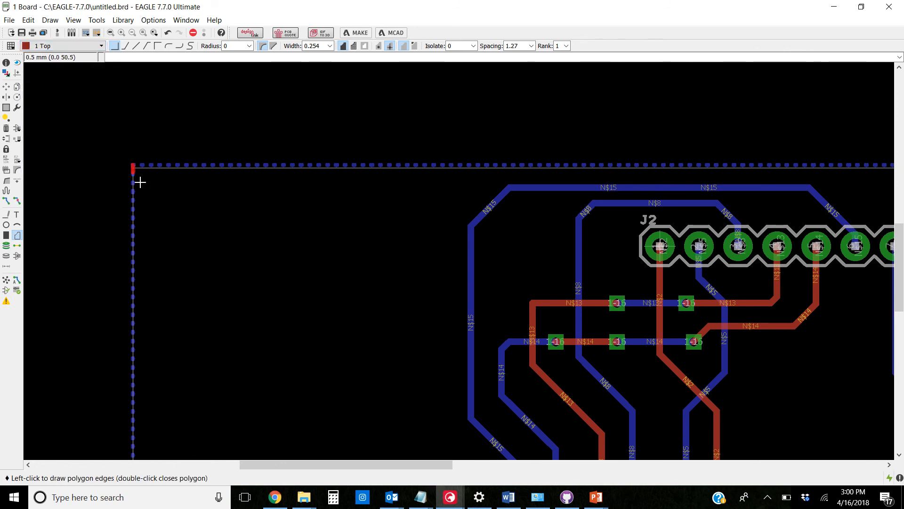
scroll(142, 182, "down", 5)
scroll(520, 411, "up", 6)
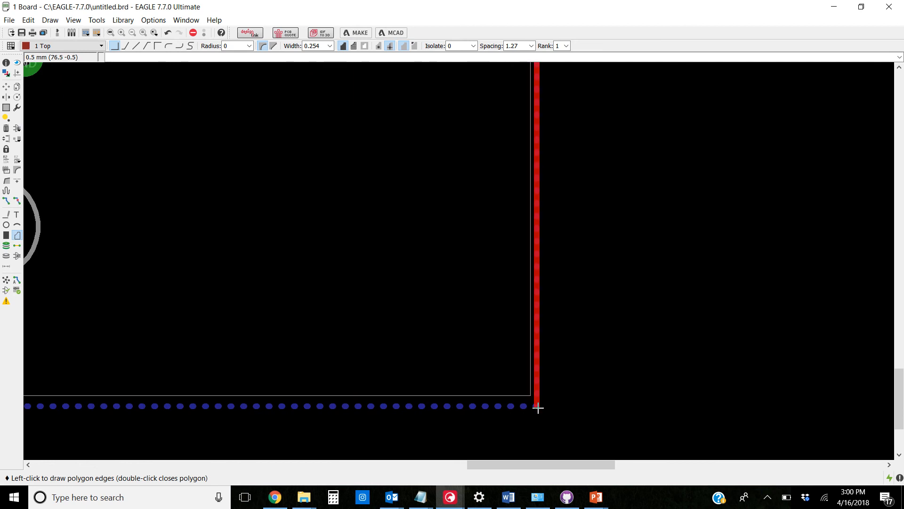
left_click(537, 408)
scroll(565, 400, "down", 5)
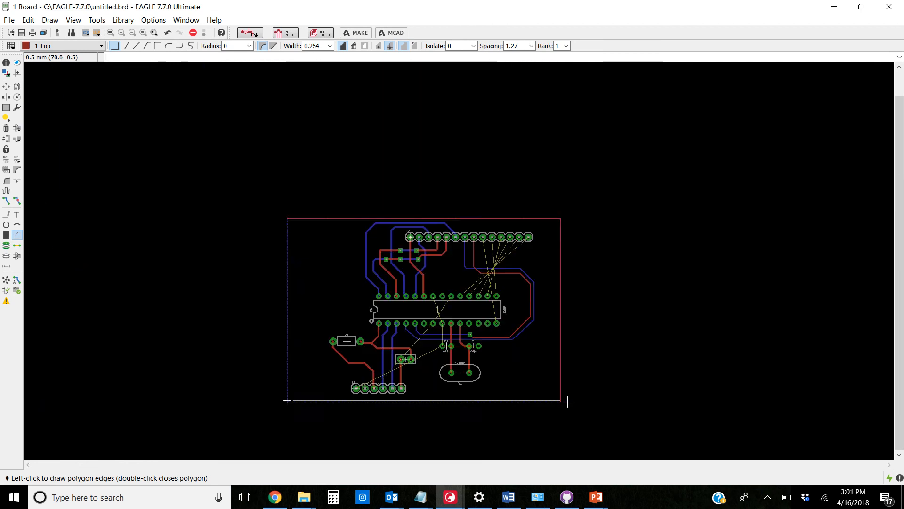
left_click(297, 397)
scroll(272, 137, "up", 6)
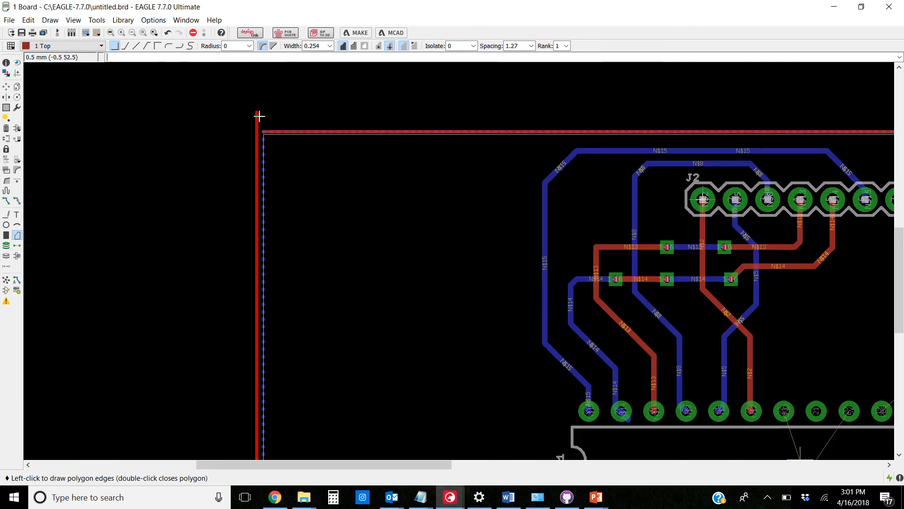
scroll(274, 136, "up", 1)
double_click(262, 166)
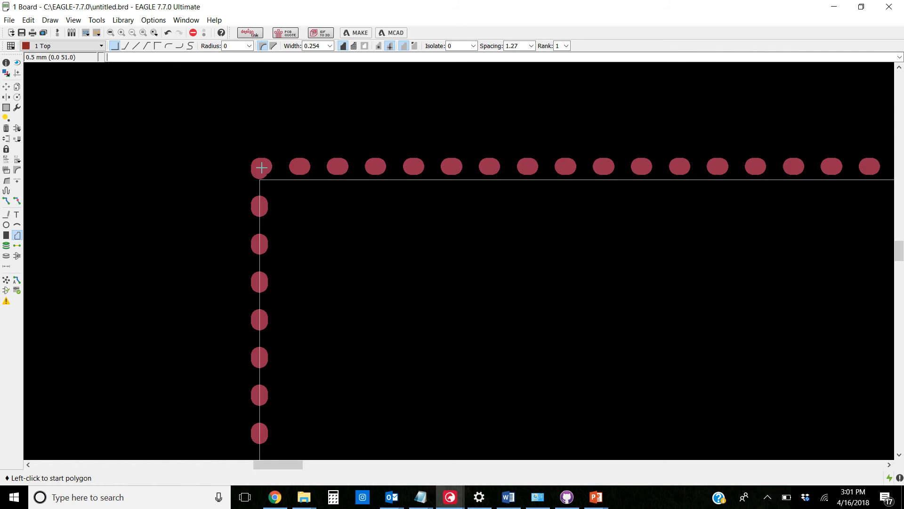
Rename the top-layer polygon around the board as GND, changing the name of this polygon only
scroll(255, 139, "down", 3)
scroll(253, 140, "down", 6)
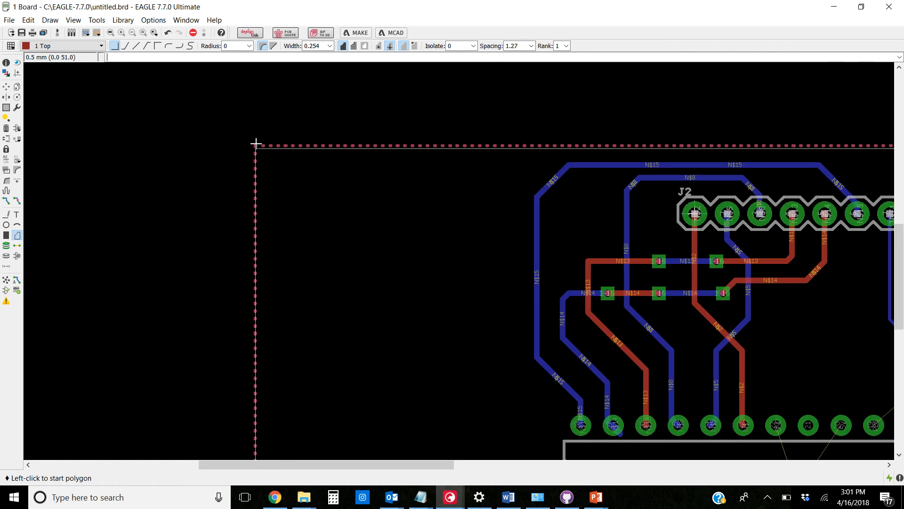
scroll(251, 140, "up", 1)
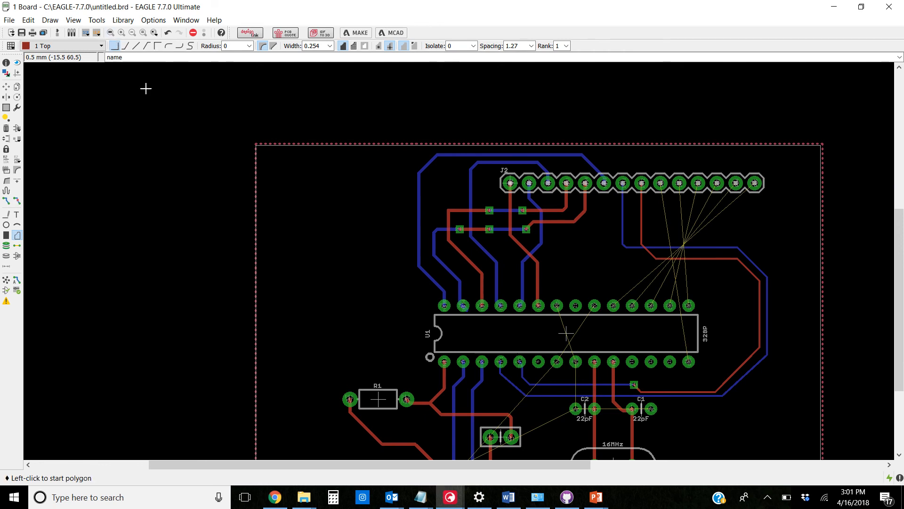
key("Return")
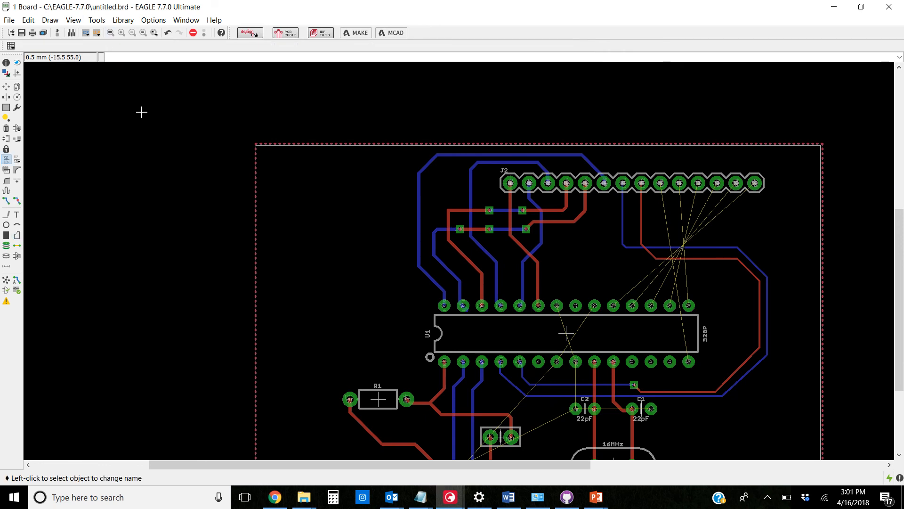
scroll(282, 126, "up", 5)
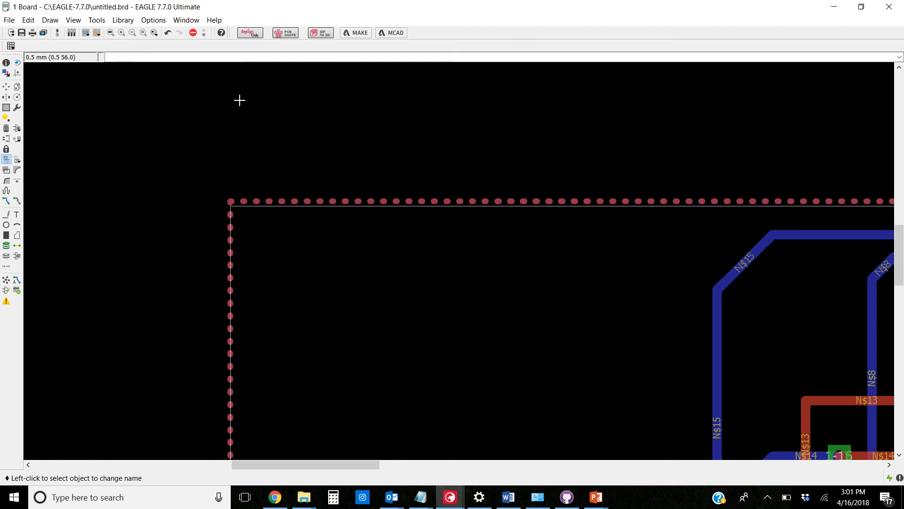
left_click(289, 201)
left_click(290, 201)
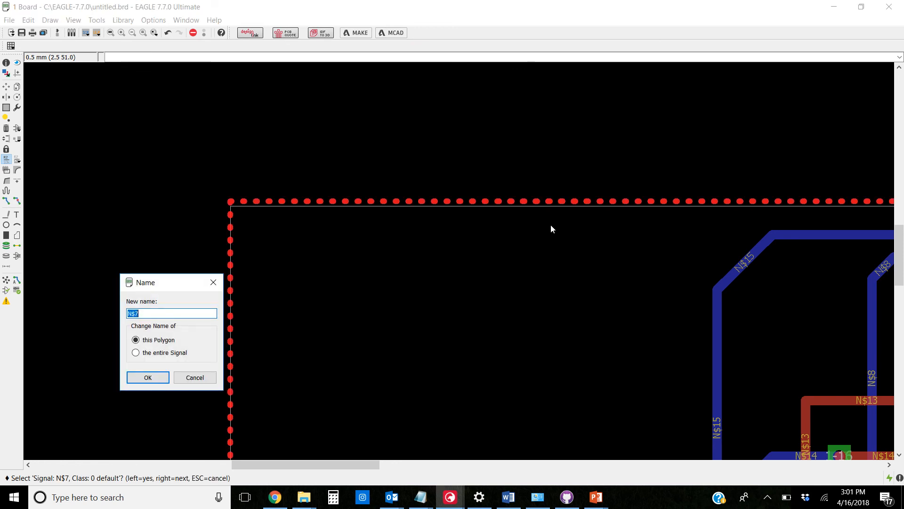
type("GND")
left_click(147, 377)
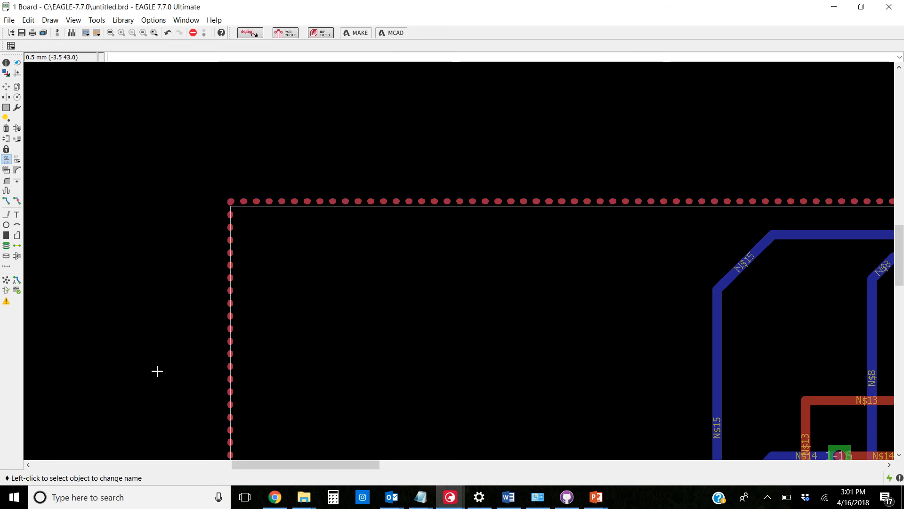
Rename the bottom-layer polygon around the board as GND, changing the name of this polygon only
left_click(303, 207)
left_click(305, 204)
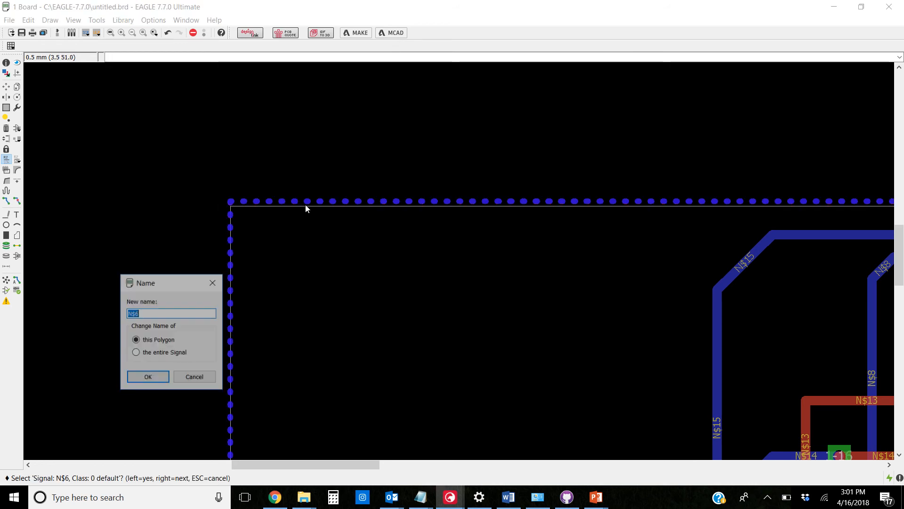
type("GND")
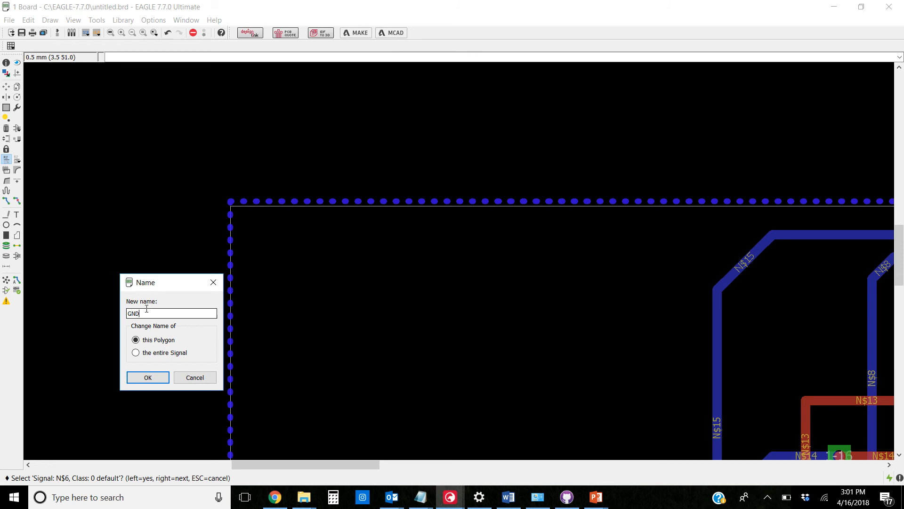
key("Return")
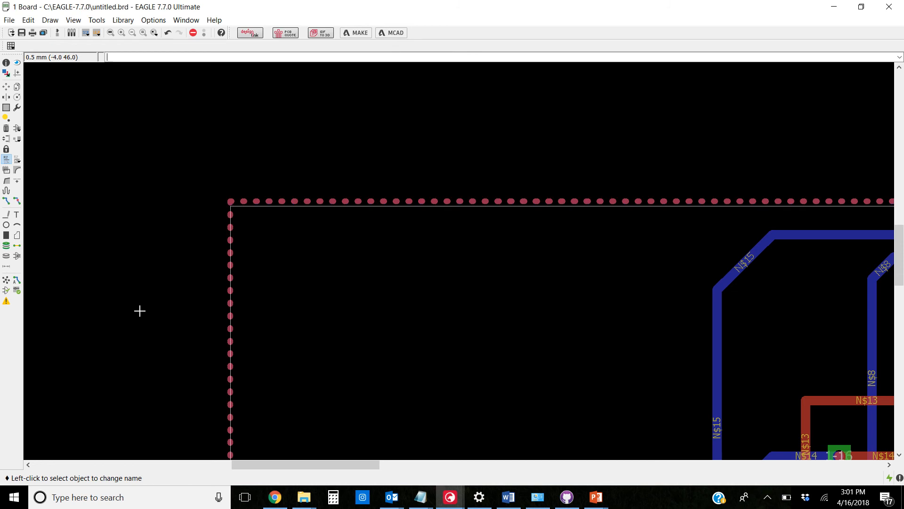
Run Ratsnest to fill the top and bottom GND polygons with copper and recalculate the airwires
scroll(142, 220, "down", 6)
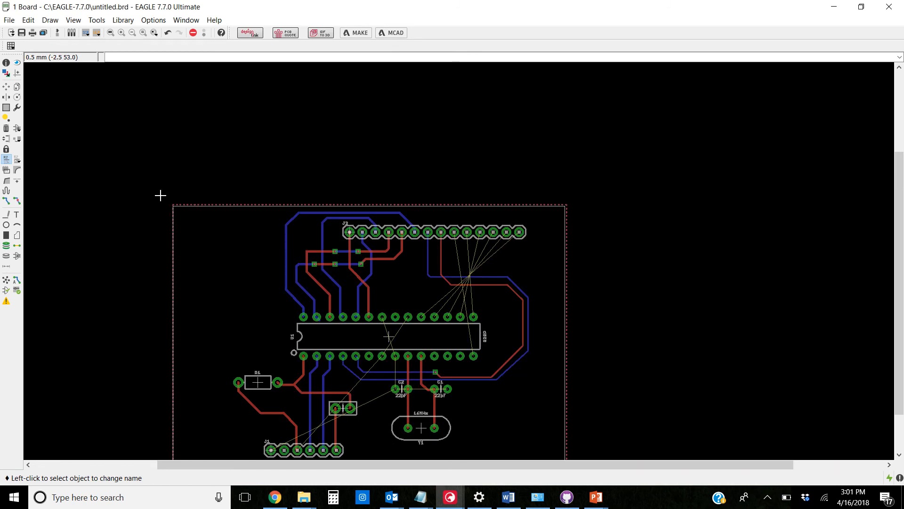
scroll(431, 277, "up", 6)
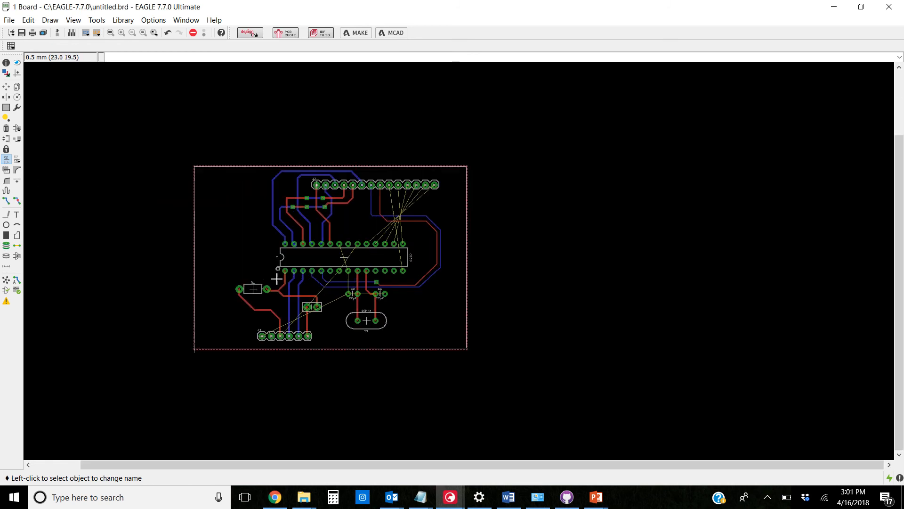
scroll(218, 274, "up", 3)
scroll(224, 266, "down", 2)
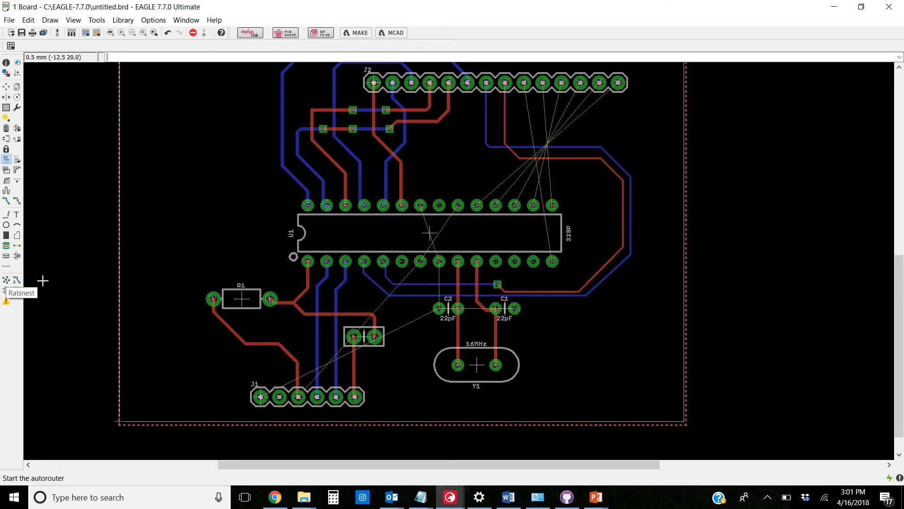
scroll(575, 393, "down", 3)
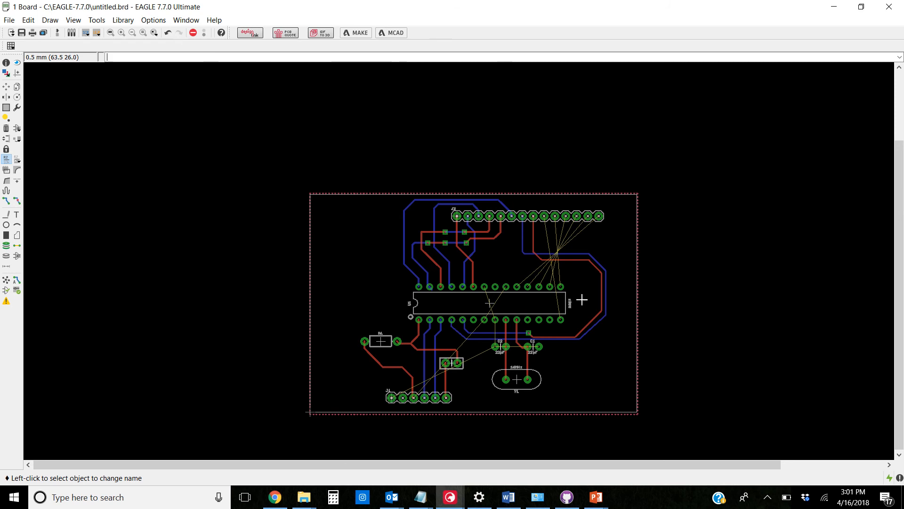
scroll(461, 368, "up", 3)
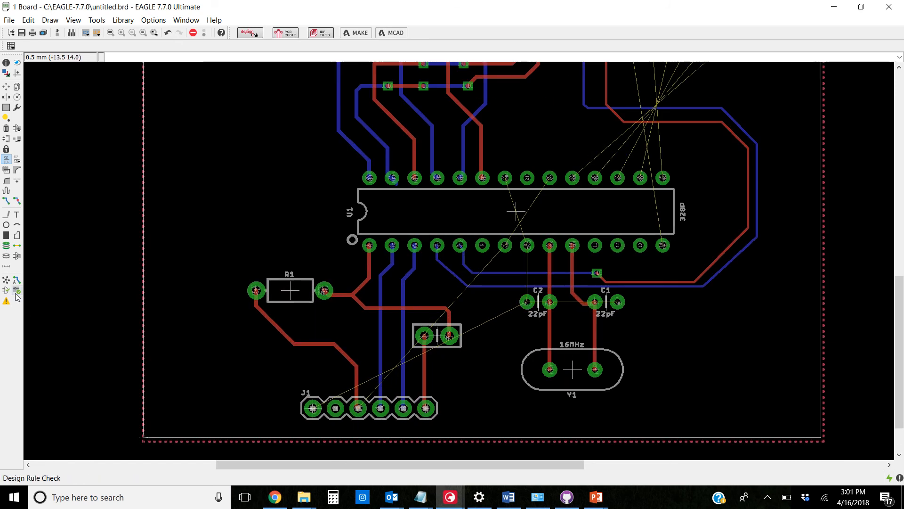
left_click(6, 282)
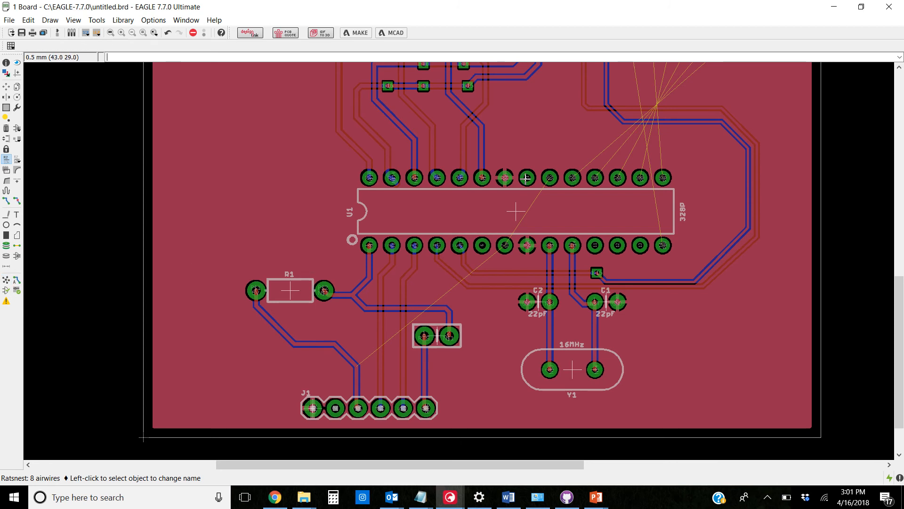
Examine how GND pin 8 of U1 and the GND pads of C2 and C1 connect to the surrounding copper pour
scroll(540, 176, "up", 5)
scroll(560, 168, "down", 5)
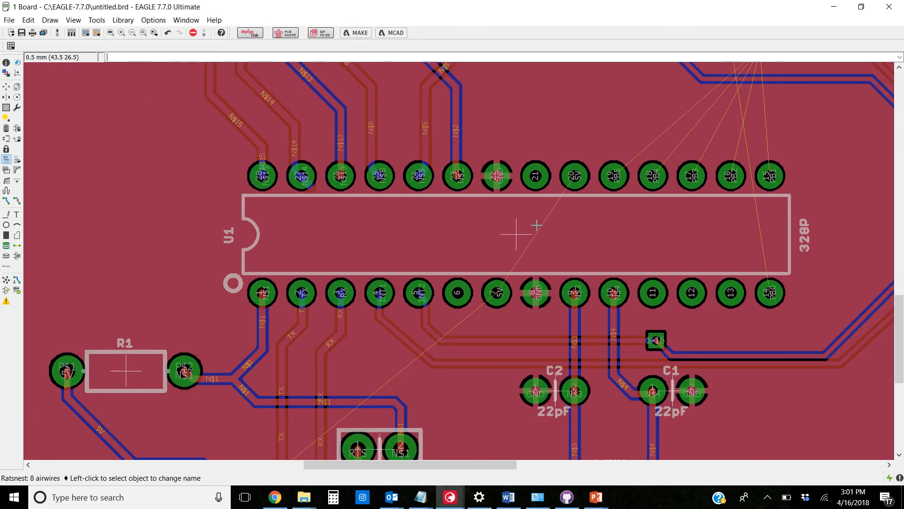
scroll(536, 325, "up", 1)
scroll(535, 326, "up", 1)
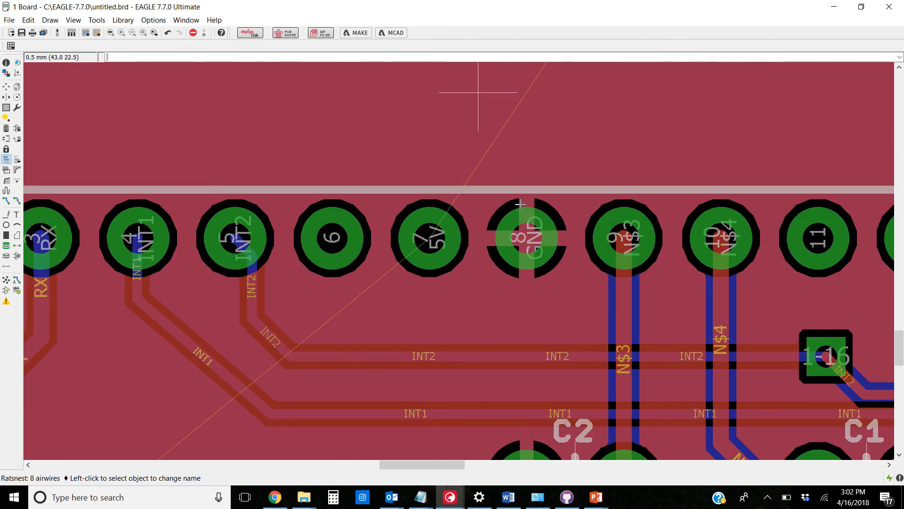
scroll(538, 297, "up", 1)
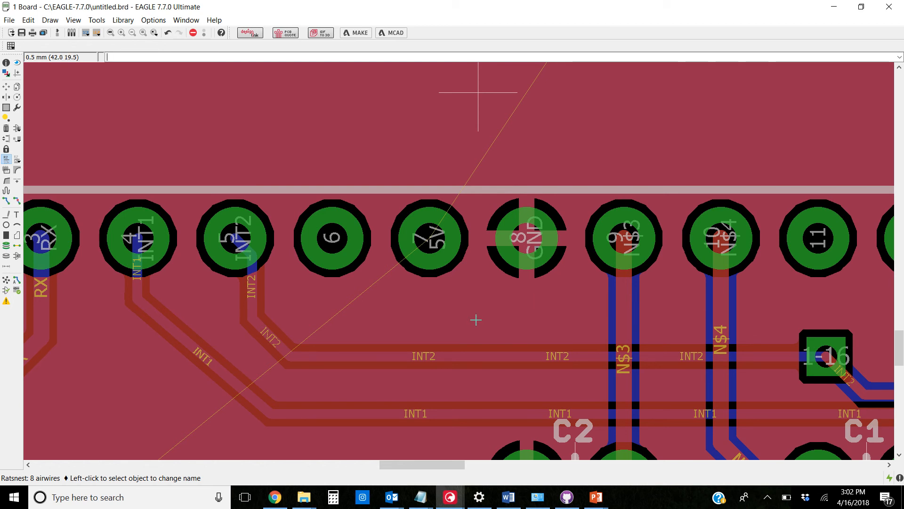
scroll(476, 319, "down", 1)
scroll(476, 318, "up", 1)
scroll(495, 283, "down", 2)
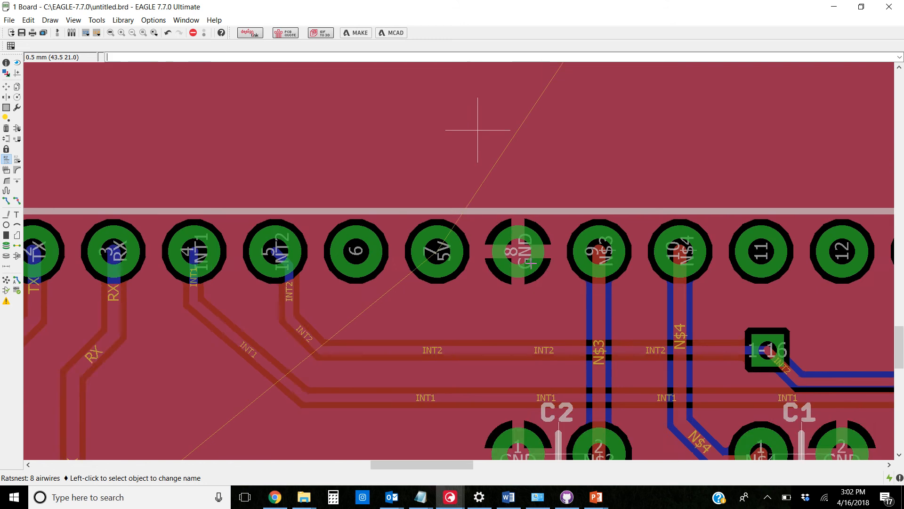
scroll(494, 170, "down", 1)
scroll(498, 190, "up", 2)
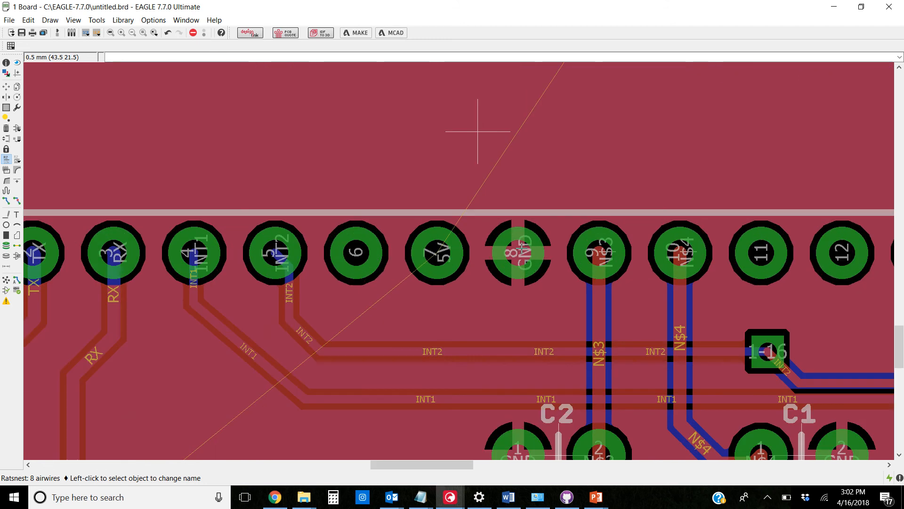
scroll(481, 139, "down", 1)
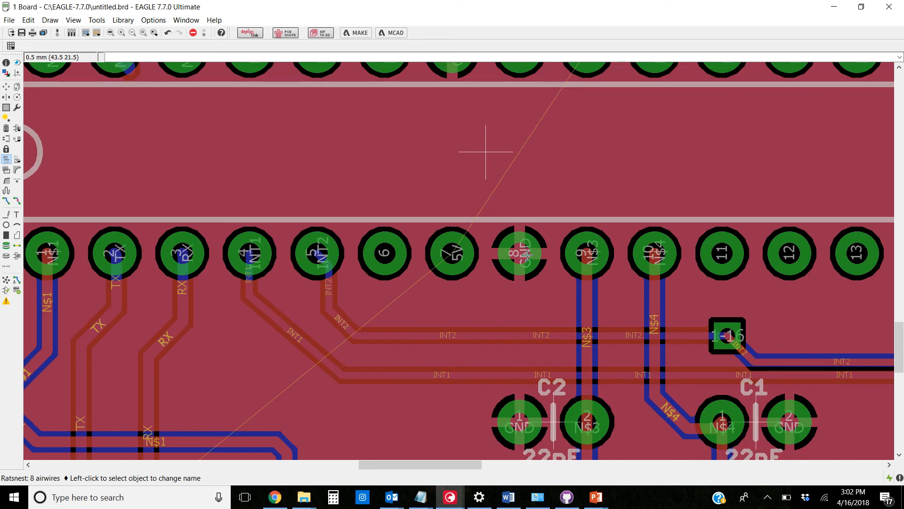
scroll(488, 165, "down", 3)
scroll(499, 182, "up", 1)
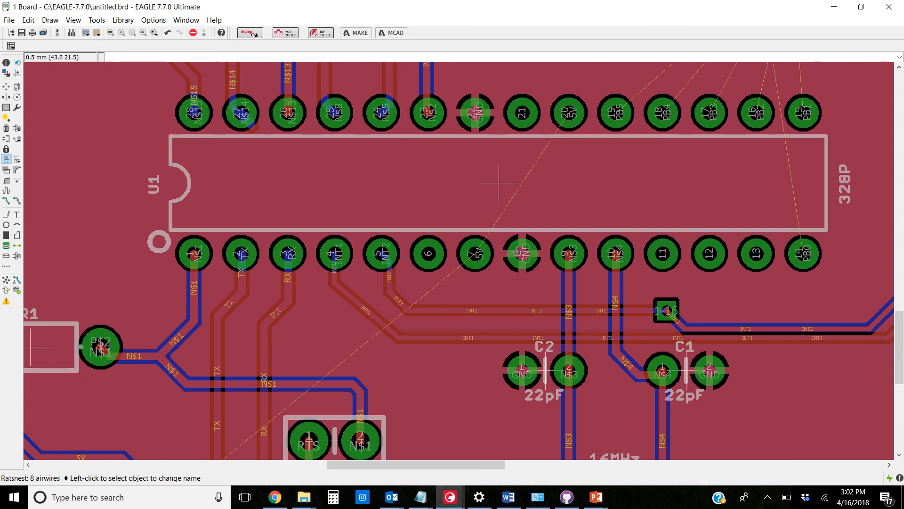
scroll(612, 363, "down", 1)
scroll(688, 361, "up", 3)
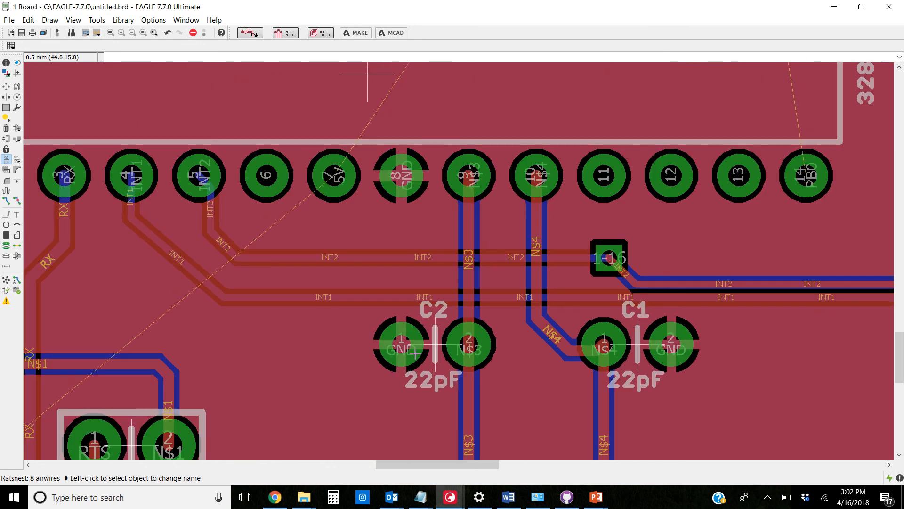
scroll(624, 305, "down", 4)
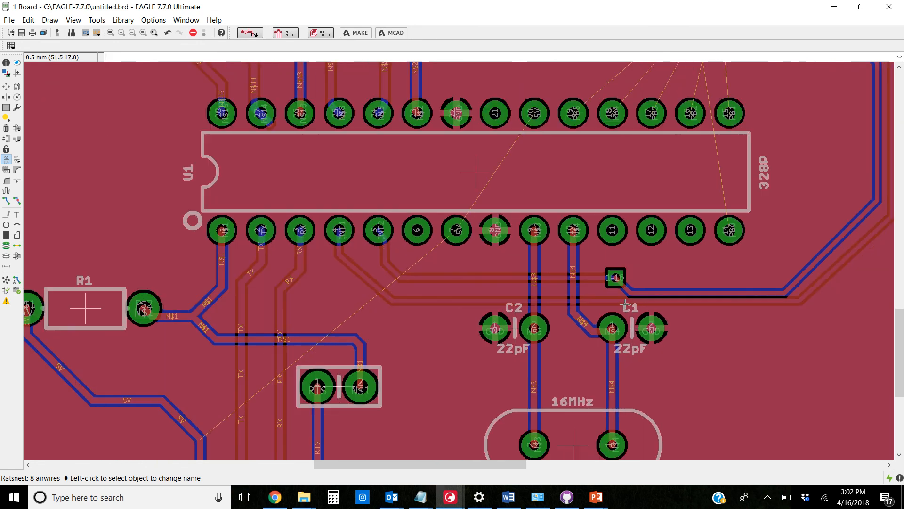
Examine the unrouted 5V airwire running from U1 down to the 5V trace between R1 and J1
scroll(495, 297, "down", 1)
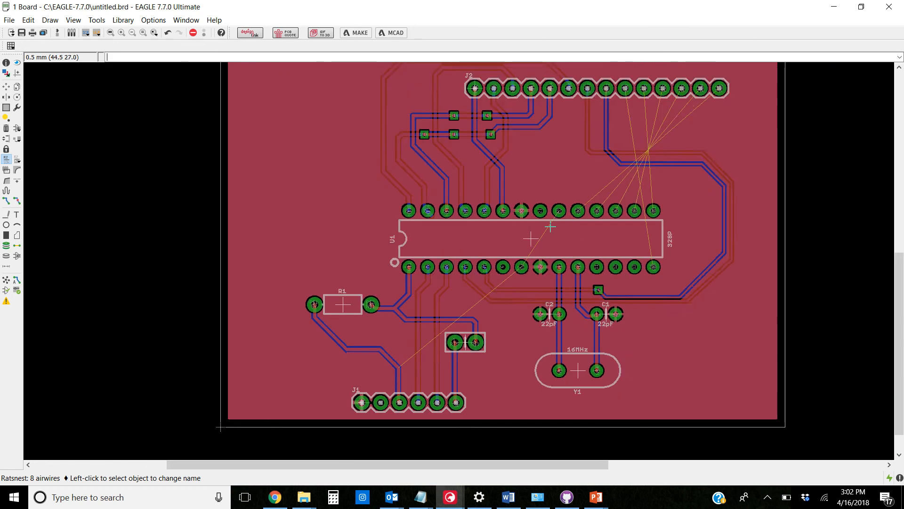
scroll(518, 264, "up", 2)
scroll(549, 227, "down", 3)
scroll(548, 227, "up", 1)
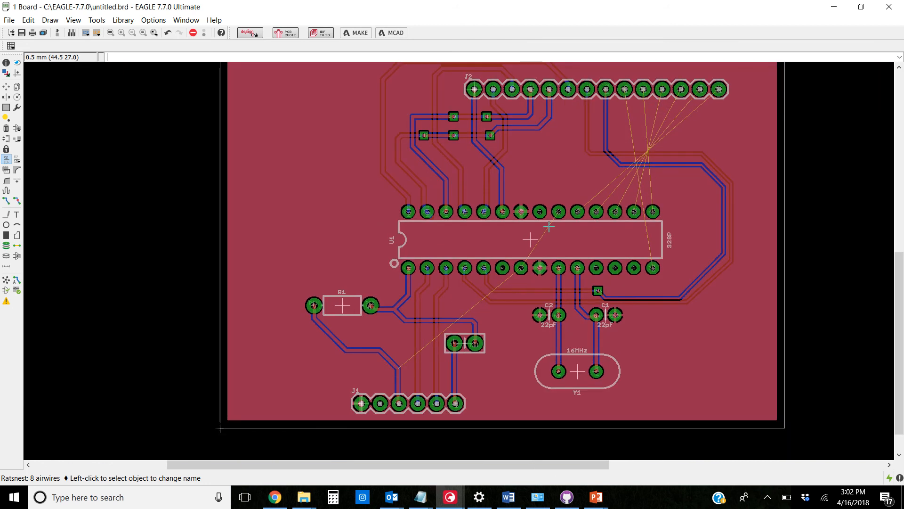
scroll(418, 348, "down", 1)
scroll(417, 348, "up", 5)
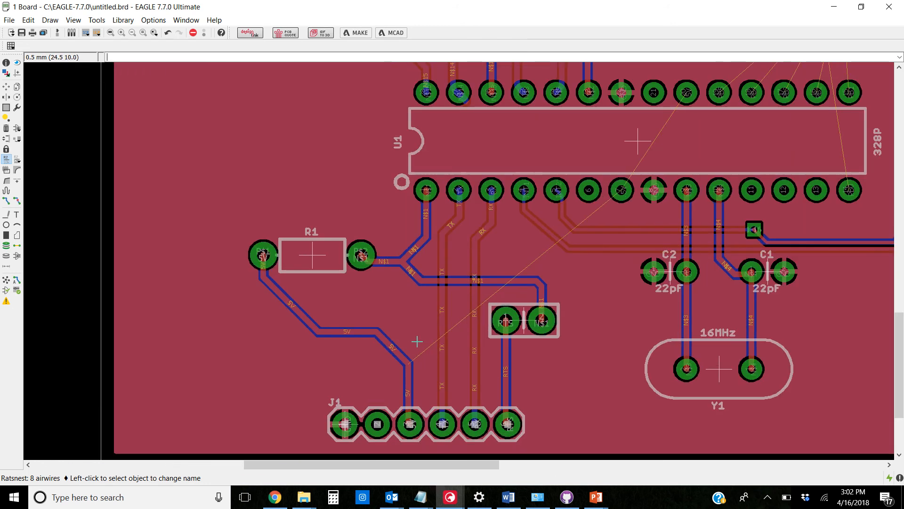
scroll(418, 347, "up", 1)
scroll(417, 348, "down", 4)
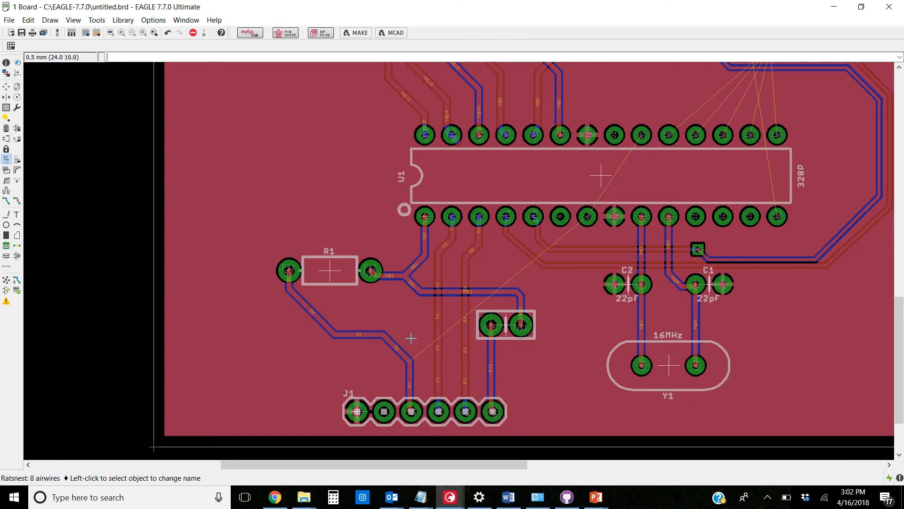
Route 5V on the top layer with a 0.4064 width from U1 pin 20 to R1's 5V pad and recalculate the airwires
scroll(411, 338, "down", 1)
scroll(400, 304, "up", 1)
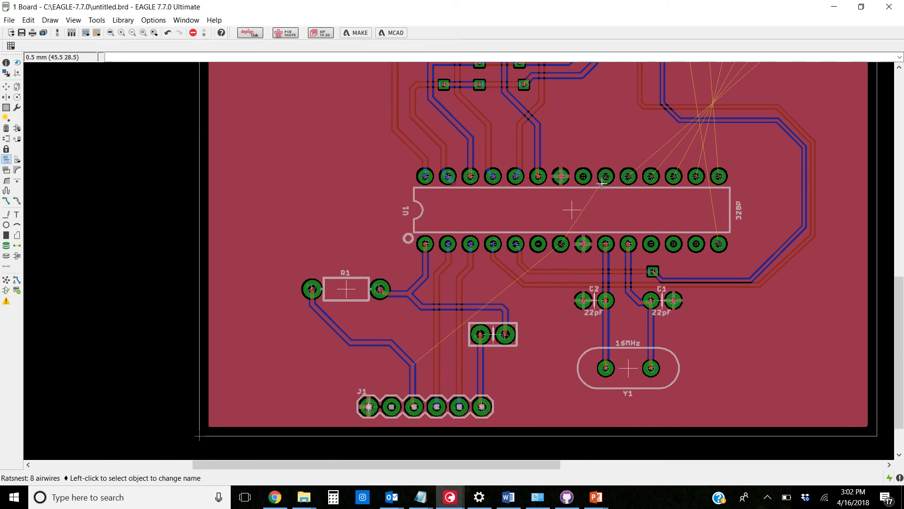
left_click(6, 201)
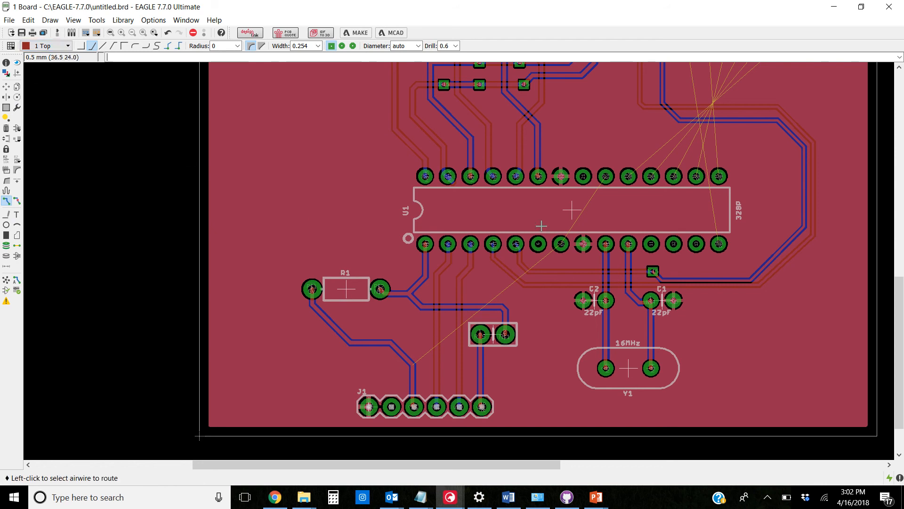
left_click(605, 186)
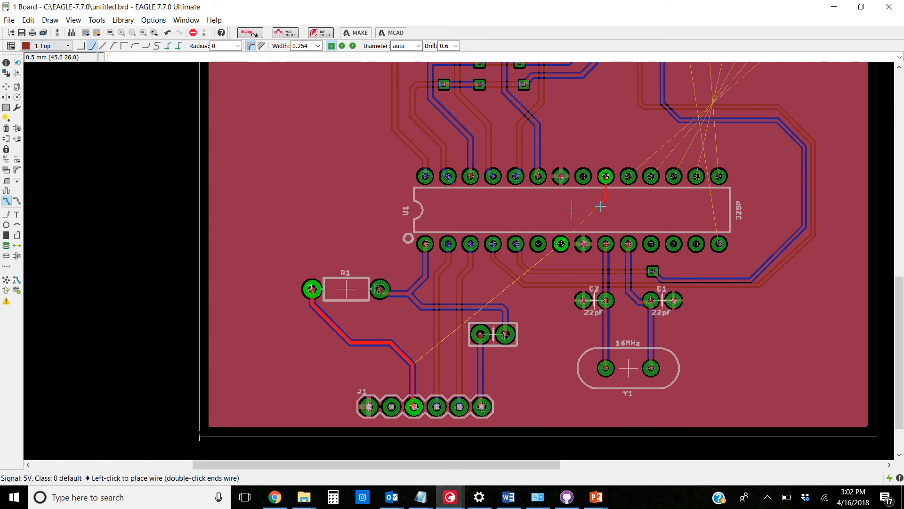
left_click(318, 46)
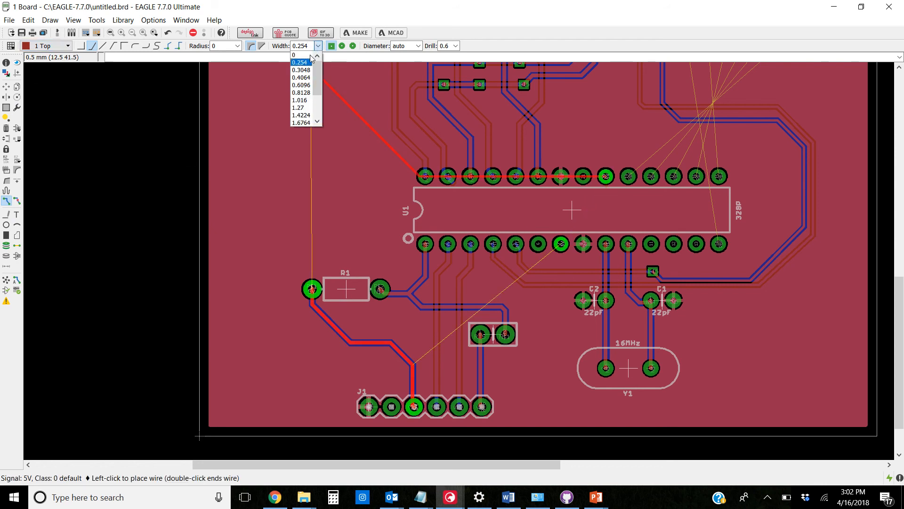
left_click(301, 77)
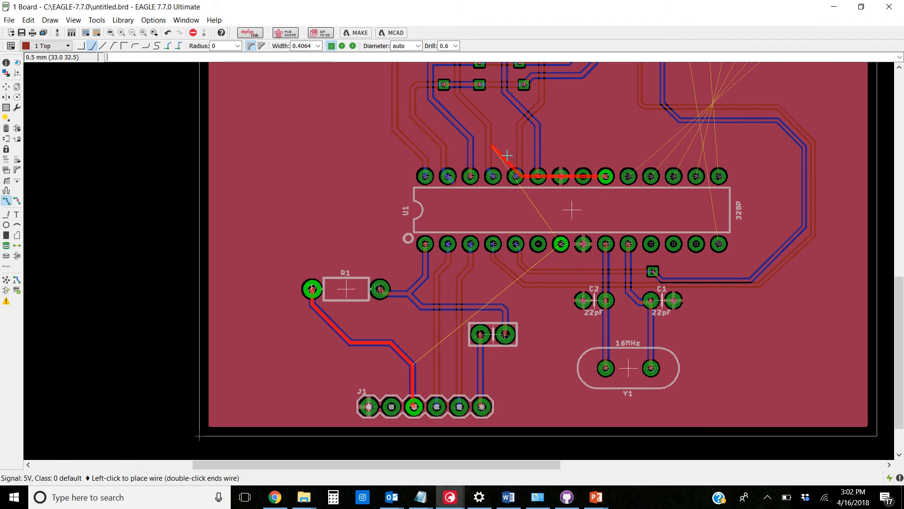
left_click(602, 198)
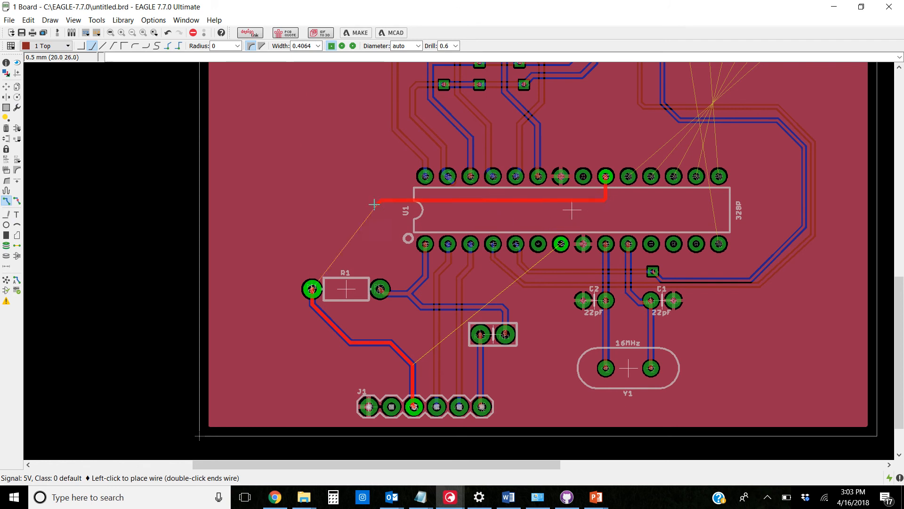
left_click(311, 290)
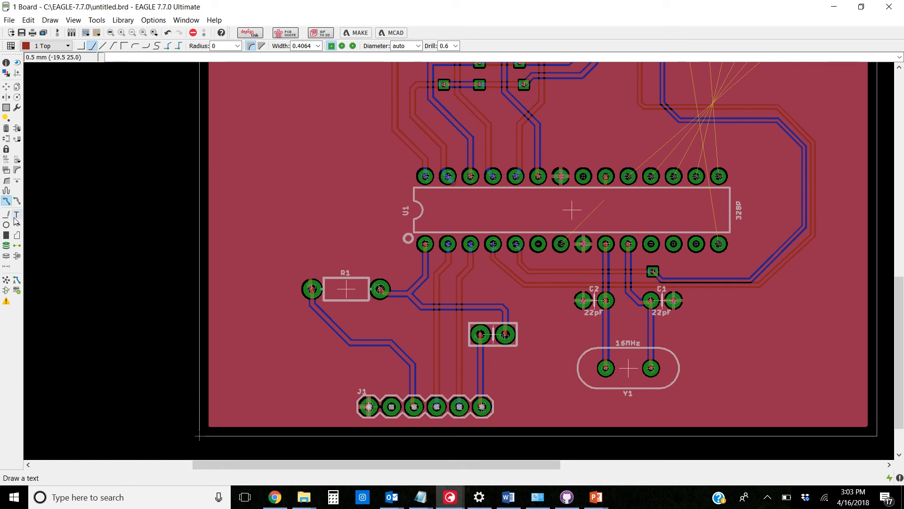
left_click(7, 282)
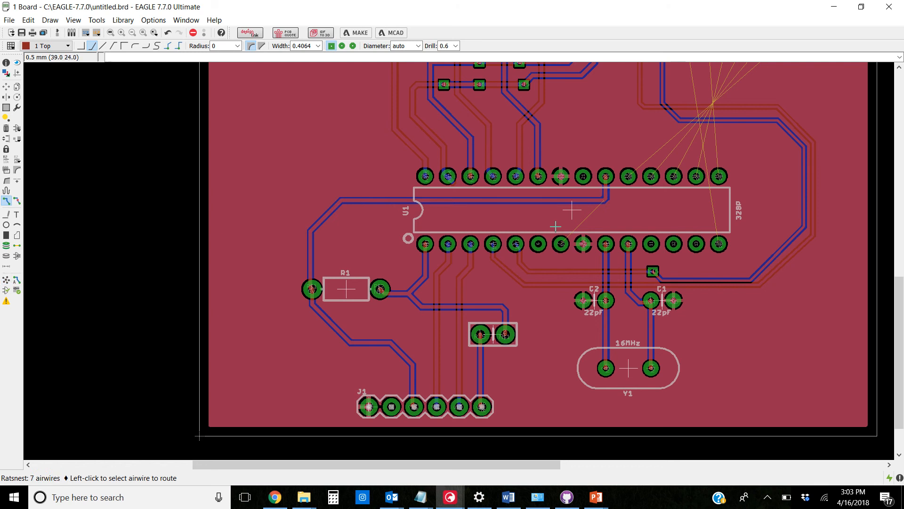
Route 5V from U1 pin 7 straight up to the 5V trace inside U1's outline and recalculate the airwires
scroll(594, 204, "up", 5)
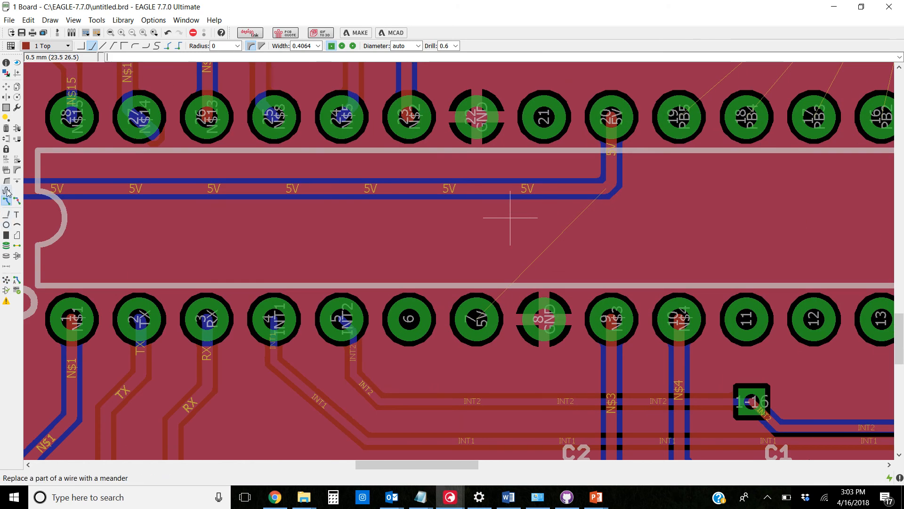
left_click(472, 307)
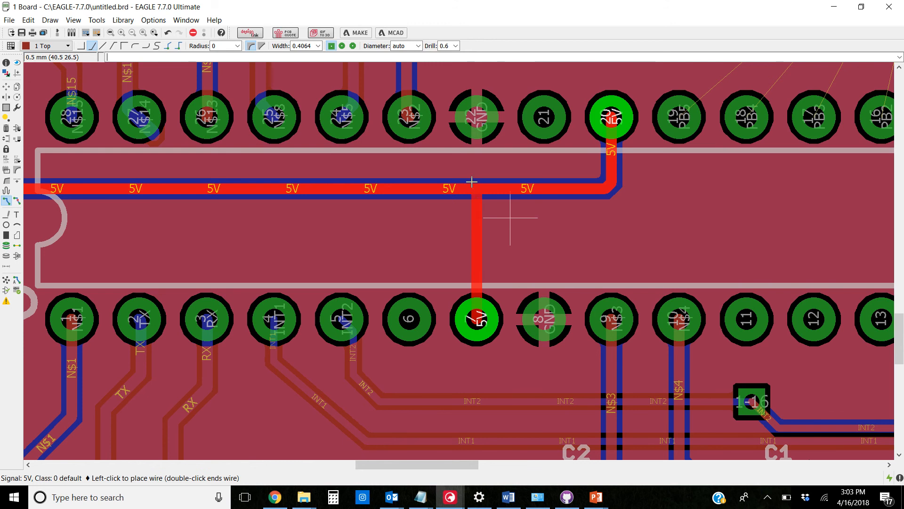
key("Escape")
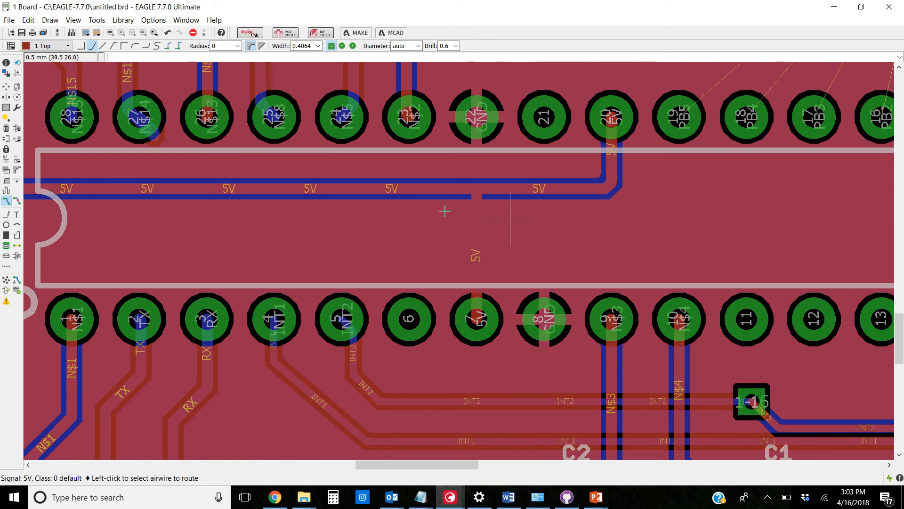
left_click(6, 280)
Examine the remaining unrouted airwires between J2 and U1 and the INT1 and INT2 traces they cross
scroll(406, 313, "down", 1)
scroll(406, 313, "down", 4)
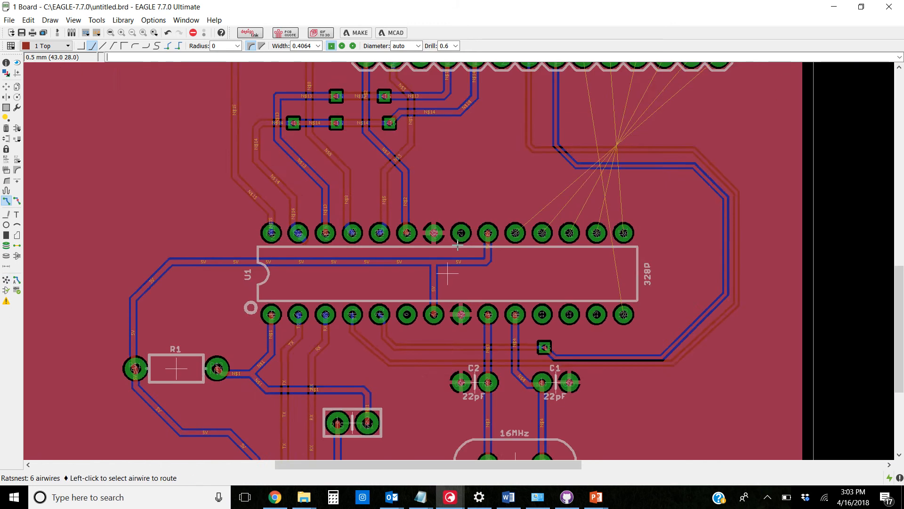
scroll(506, 257, "down", 3)
scroll(617, 271, "up", 4)
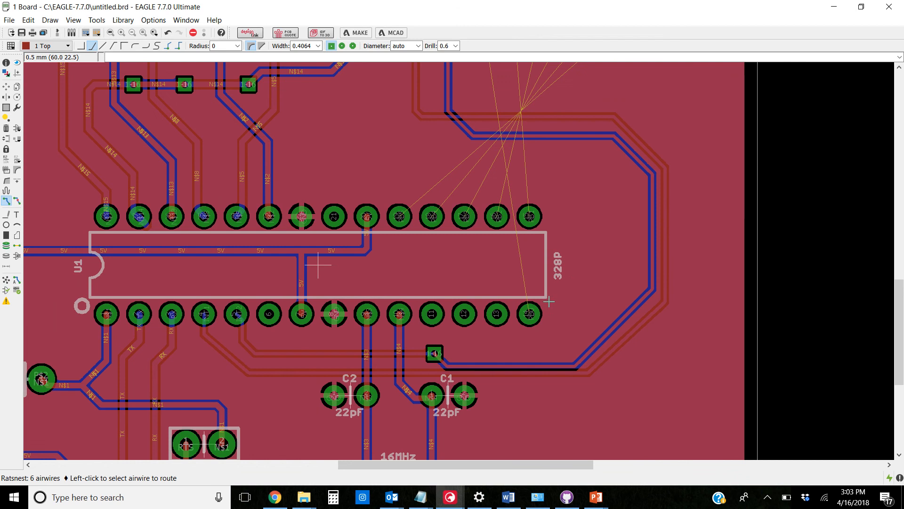
scroll(544, 306, "up", 4)
scroll(500, 278, "down", 6)
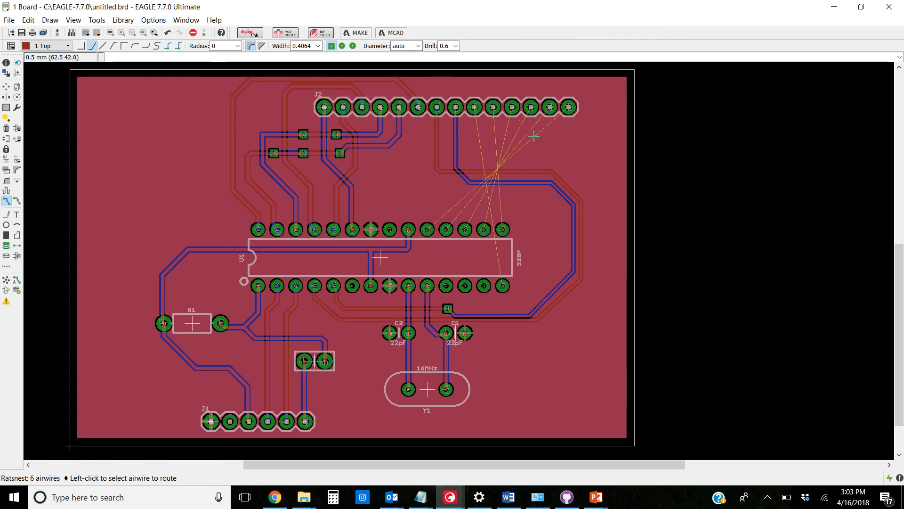
scroll(503, 160, "down", 1)
scroll(505, 154, "up", 2)
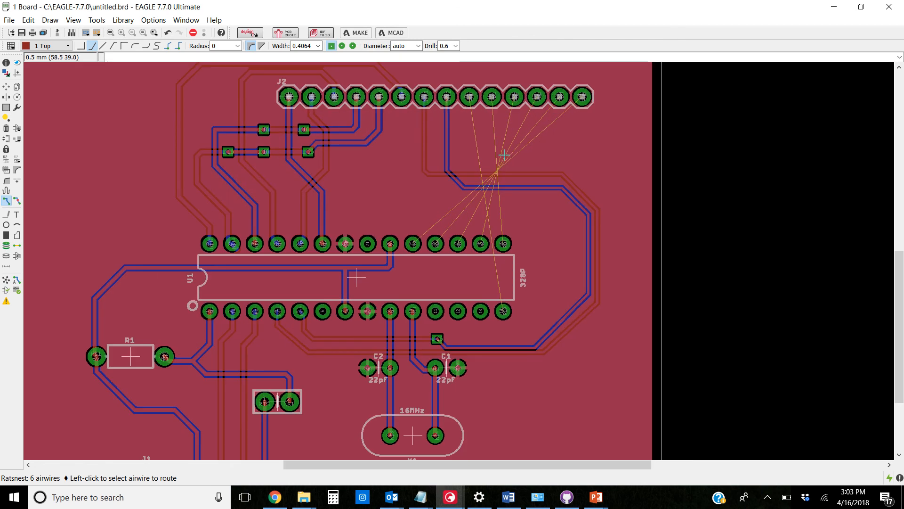
scroll(503, 156, "down", 1)
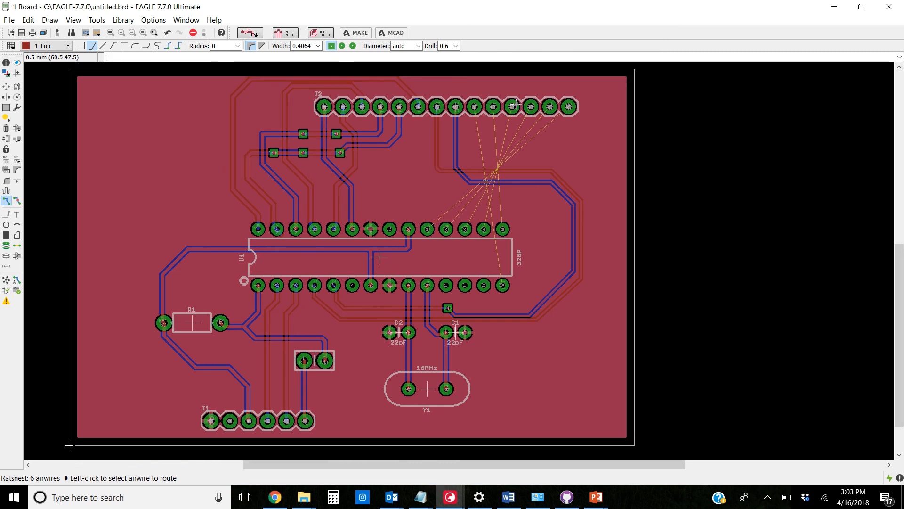
scroll(517, 104, "up", 4)
scroll(492, 112, "up", 1)
scroll(432, 120, "down", 1)
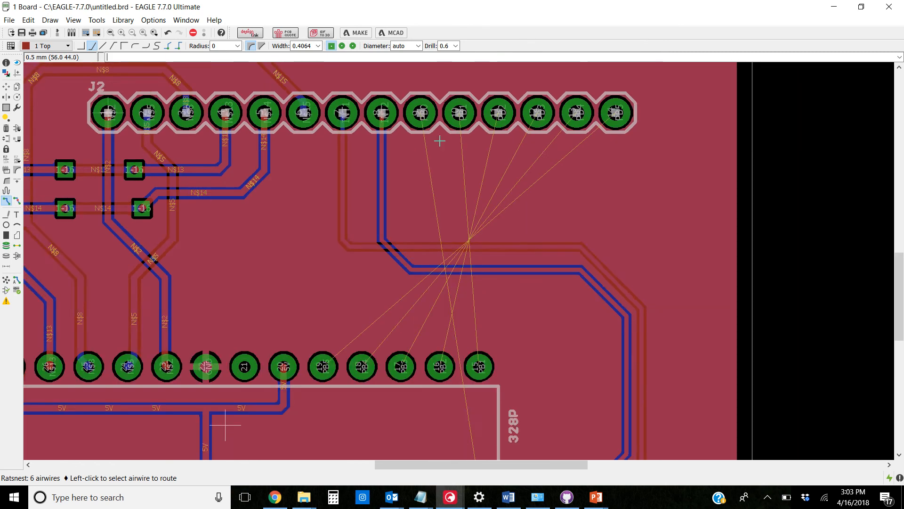
scroll(439, 140, "up", 1)
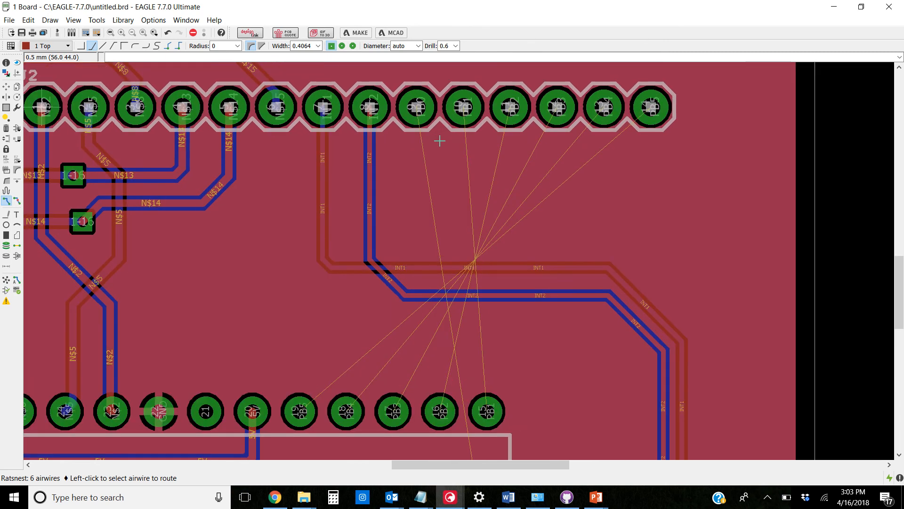
Move the horizontal INT1 trace segment and its corner below J2 upward, clear of the INT2 trace
left_click(6, 87)
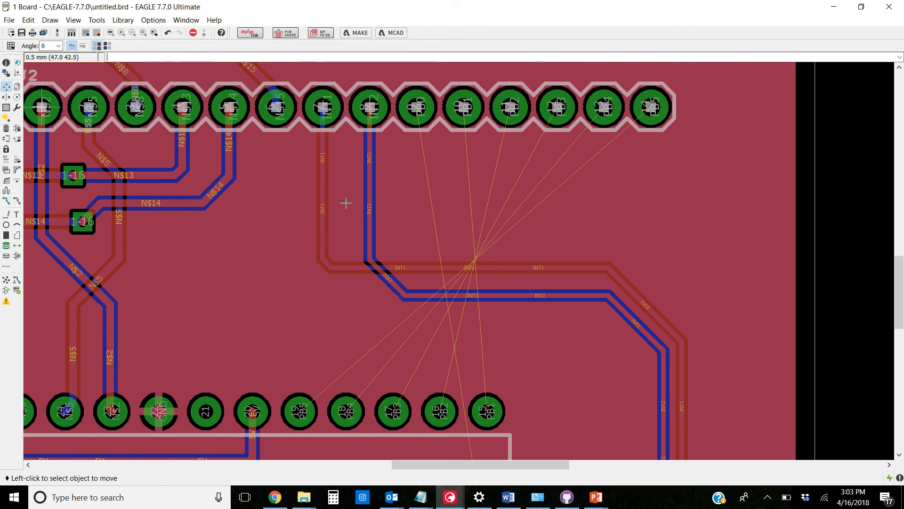
left_click(414, 272)
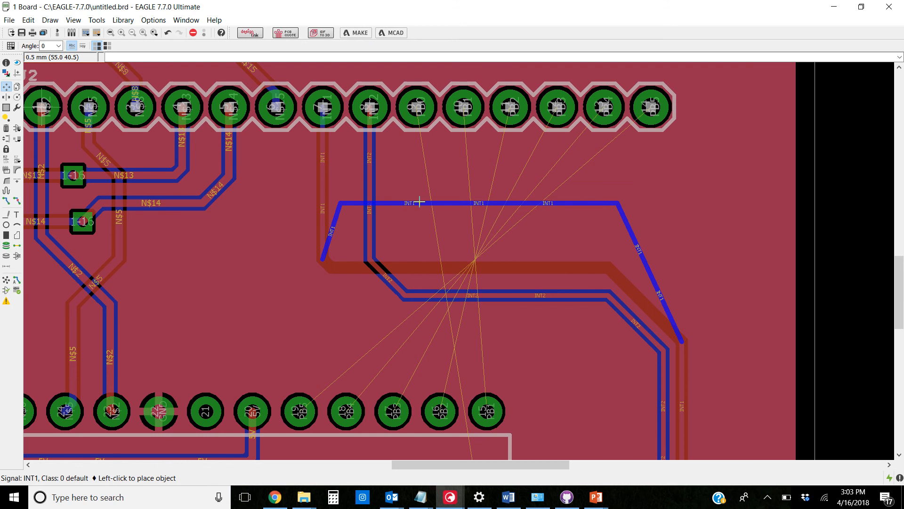
left_click(421, 202)
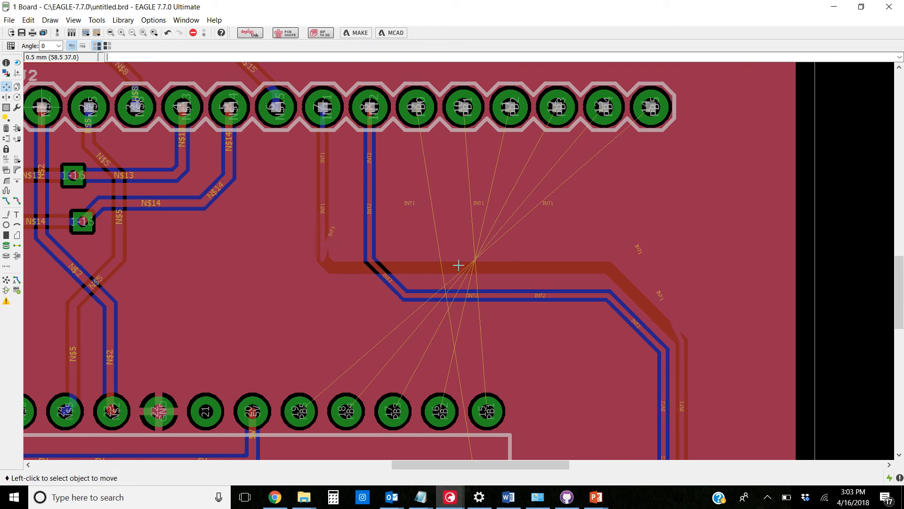
left_click(320, 254)
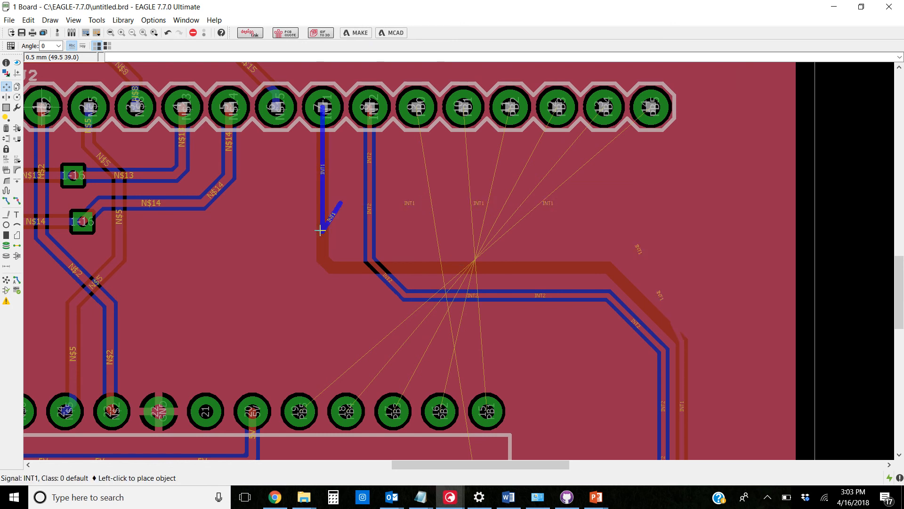
left_click(323, 194)
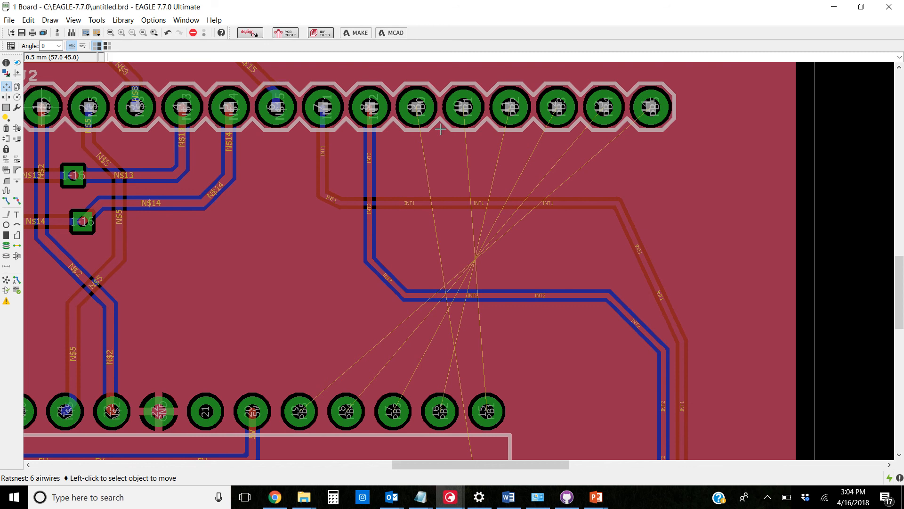
Route PB0 on the top layer from its J2 pad down and along the INT2 trace to just before INT2's diagonal
left_click(6, 201)
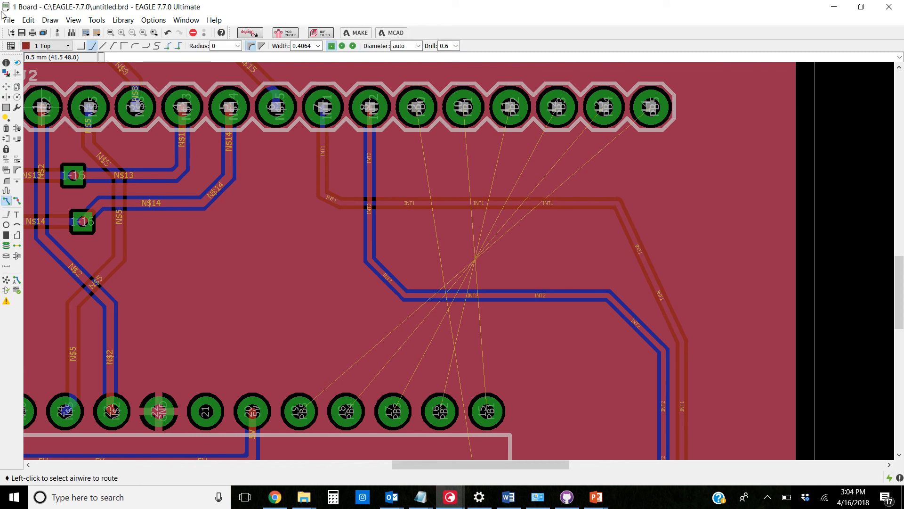
left_click(417, 107)
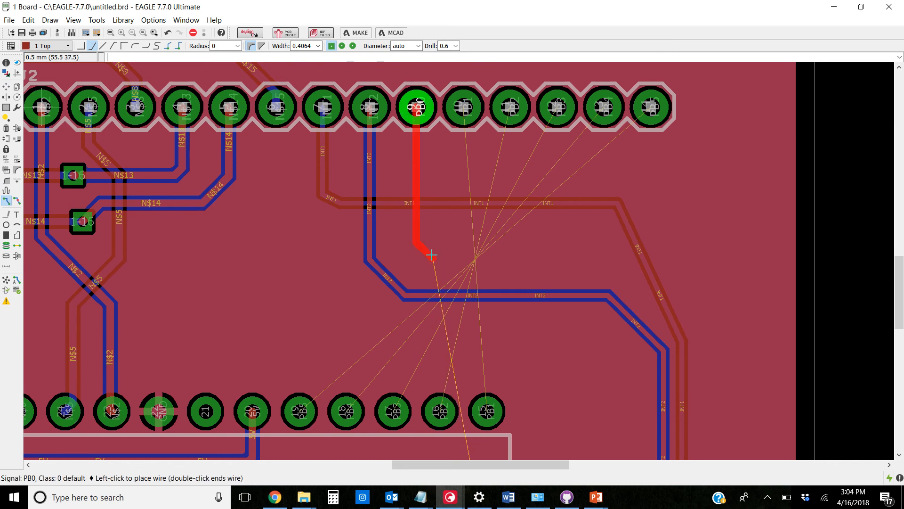
scroll(434, 235, "down", 3)
scroll(436, 231, "up", 3)
scroll(434, 248, "down", 3)
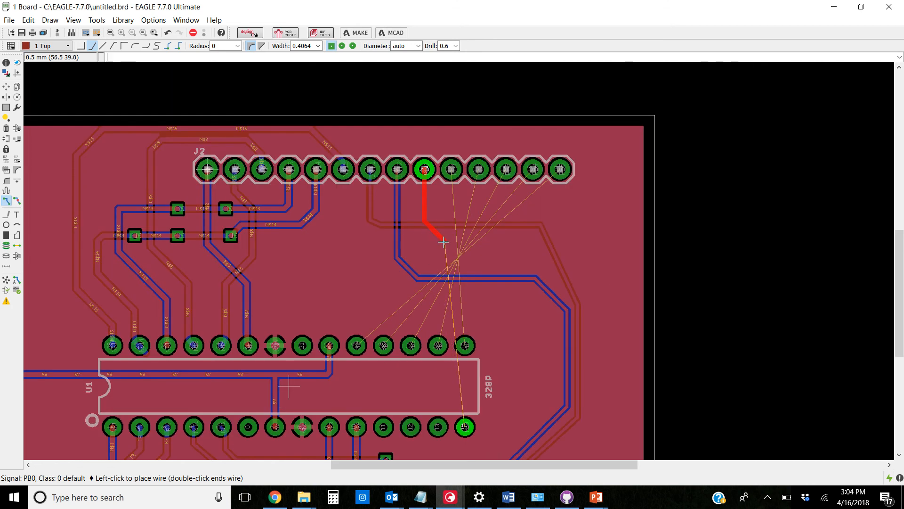
left_click(433, 265)
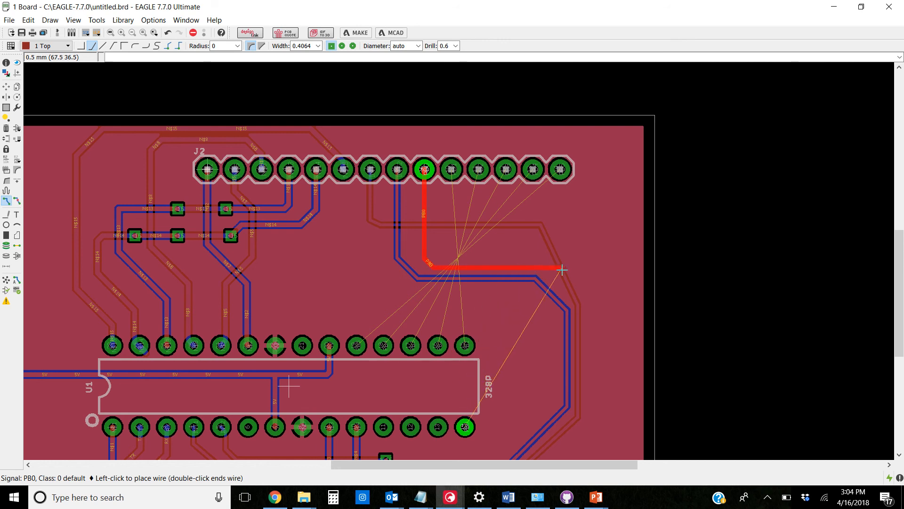
left_click(528, 264)
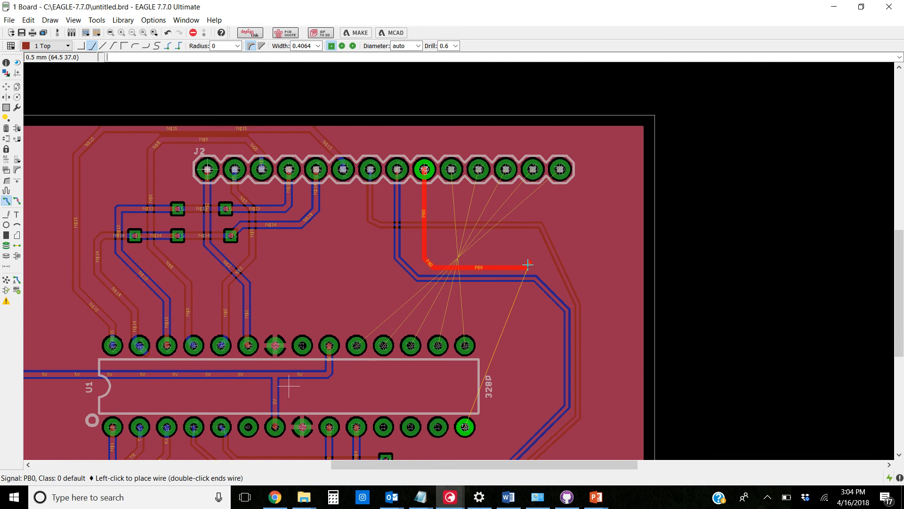
Continue the PB0 route on layer 16 Bottom down to U1's PB0 pin and recalculate the airwires
left_click(70, 45)
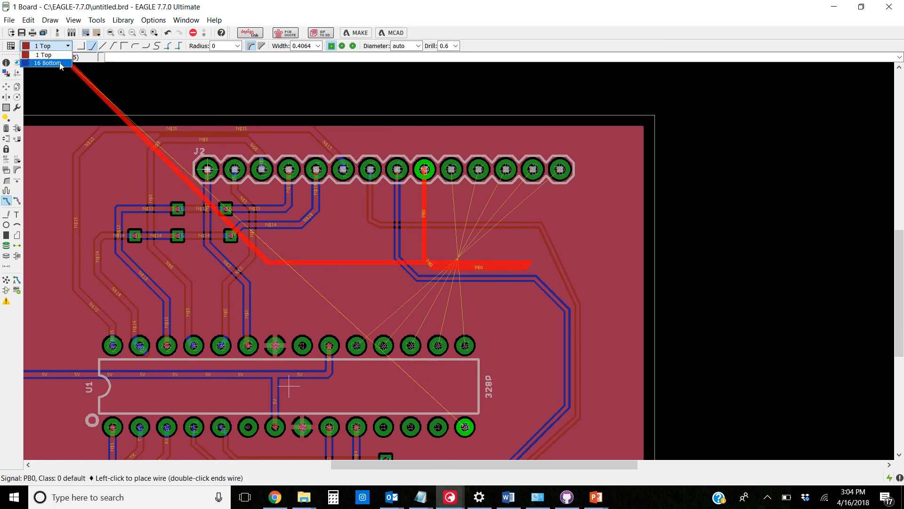
left_click(61, 62)
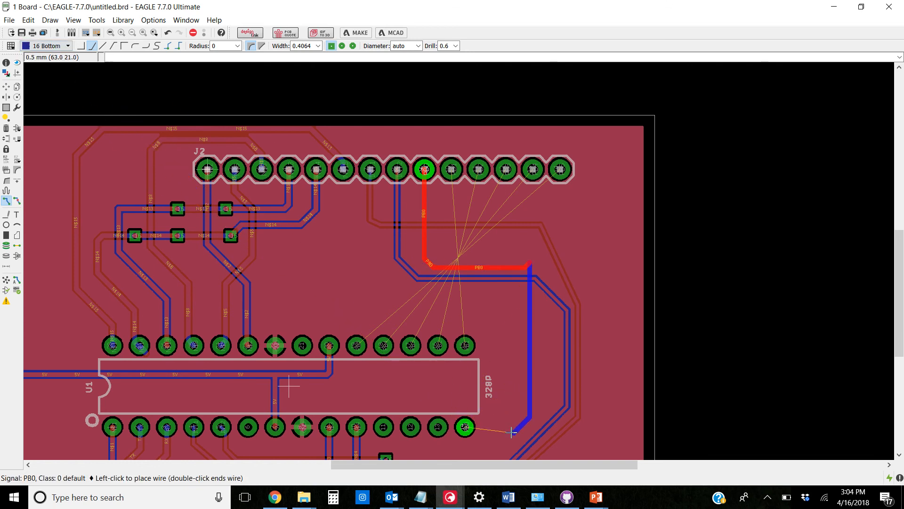
left_click(465, 426)
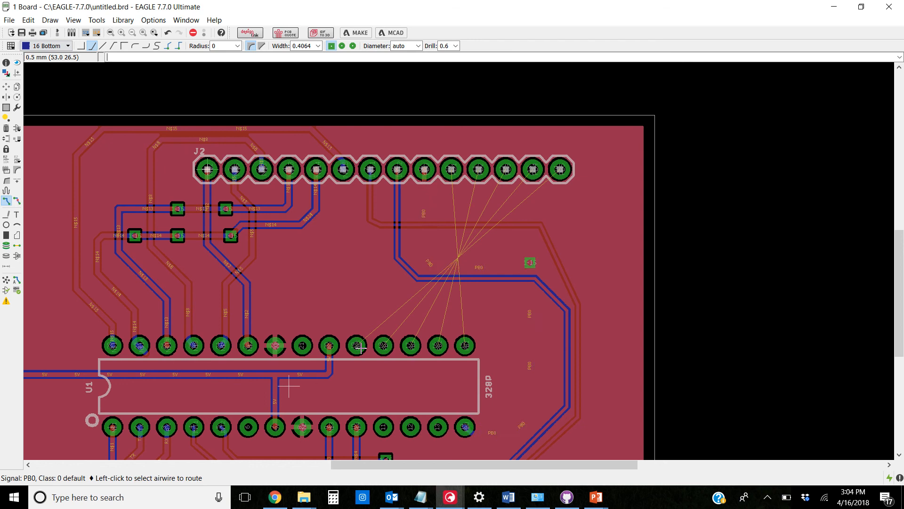
left_click(6, 281)
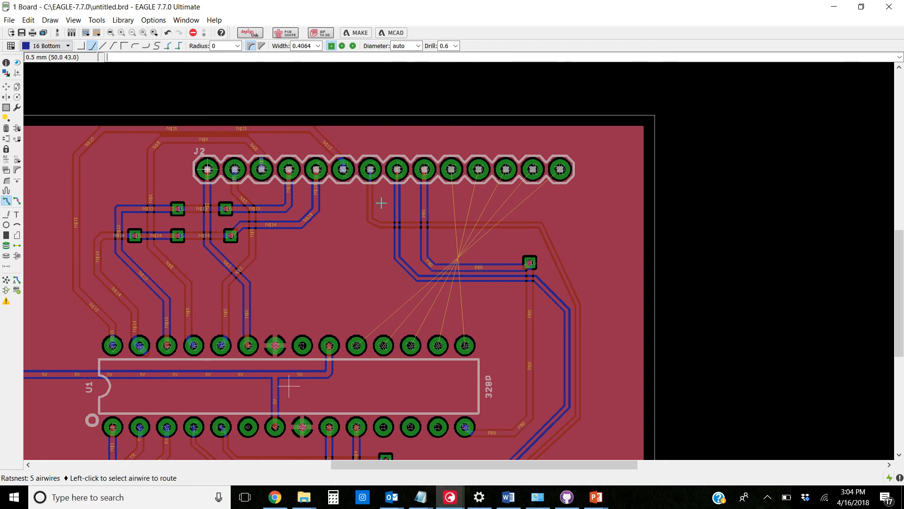
Change the shape of the PB0 via between J2 and U1 to round
scroll(525, 259, "up", 3)
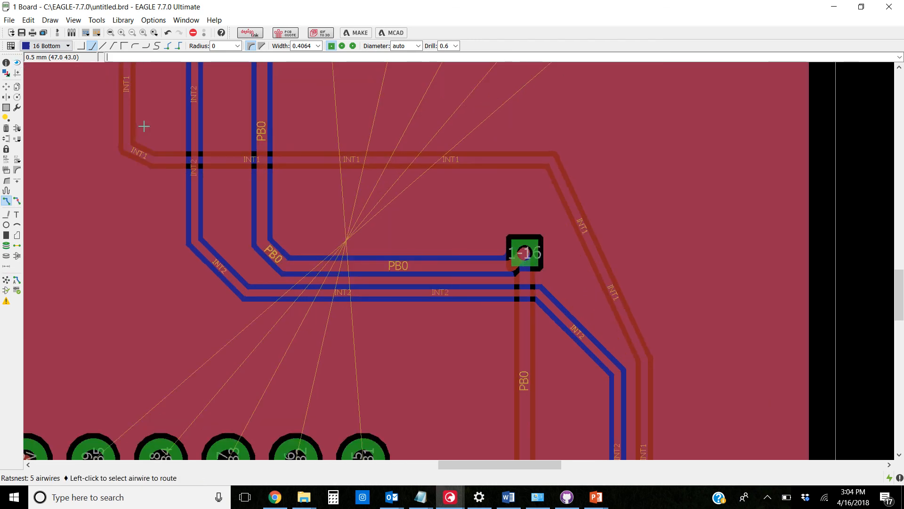
right_click(525, 256)
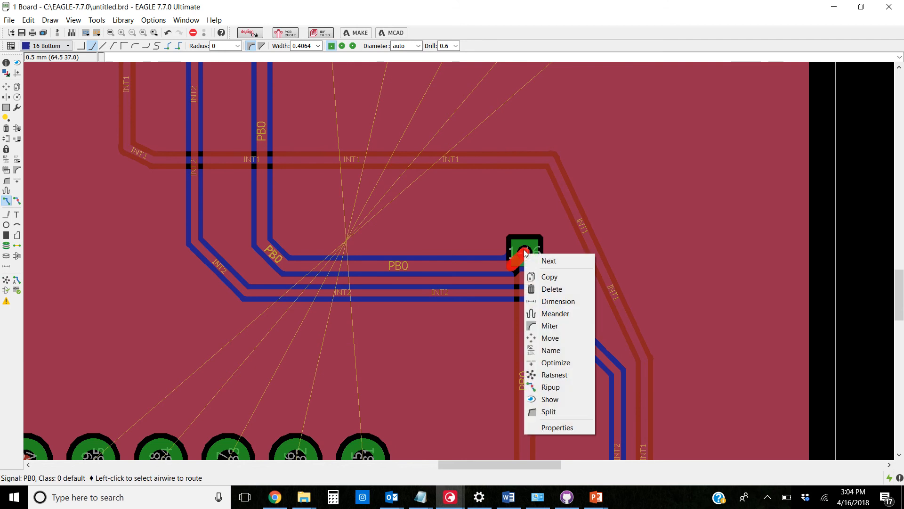
key("Escape")
left_click(7, 62)
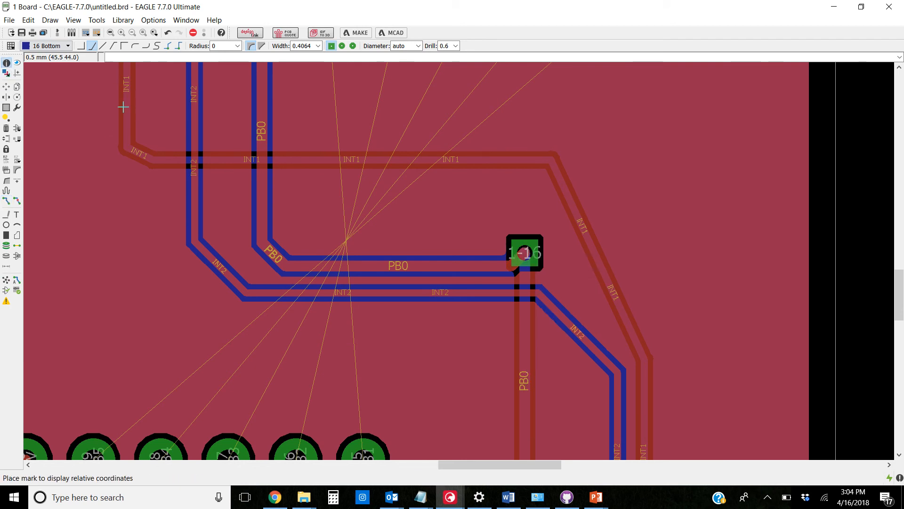
left_click(530, 252)
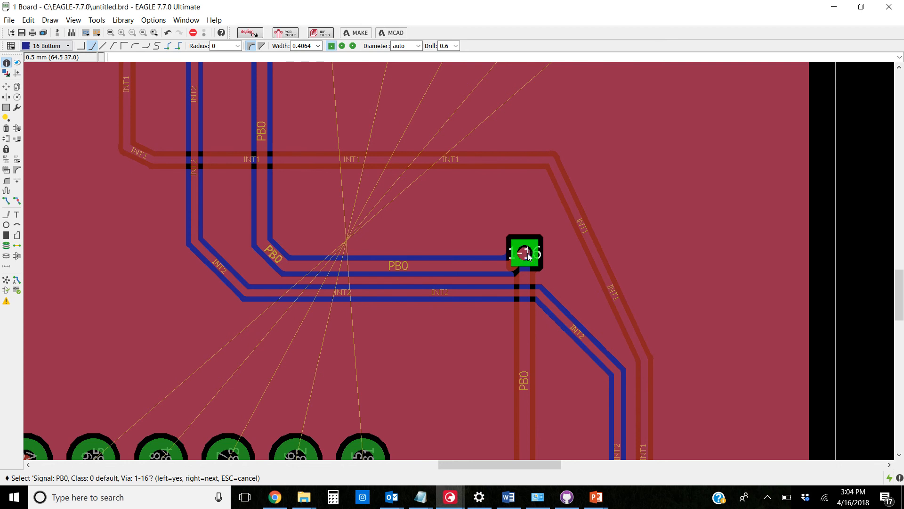
left_click(529, 253)
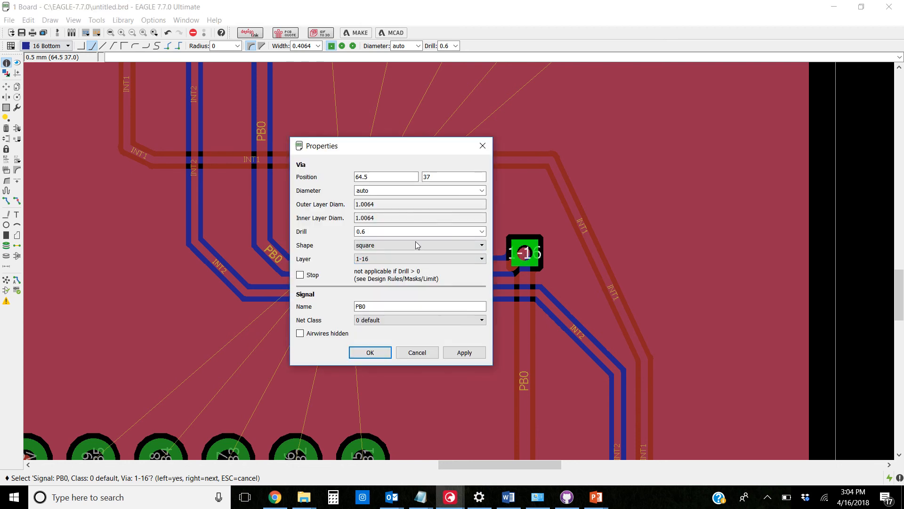
left_click(473, 246)
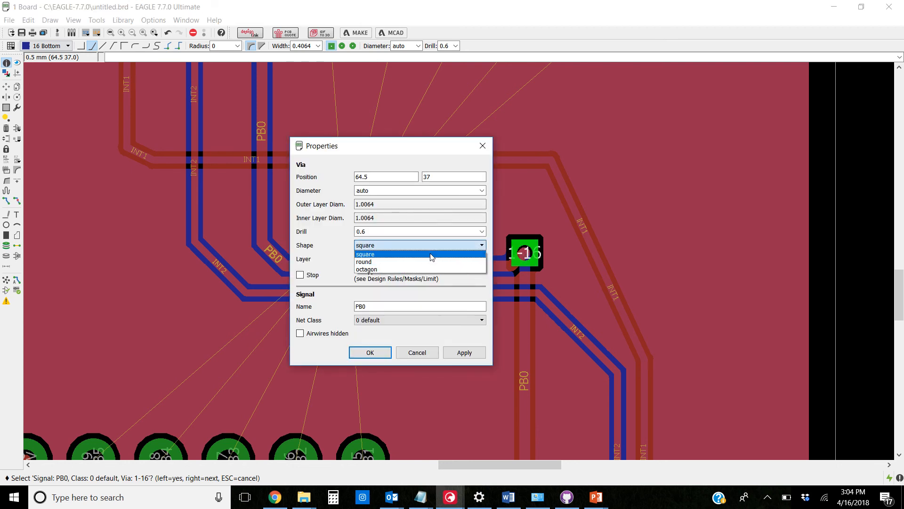
left_click(422, 262)
left_click(374, 352)
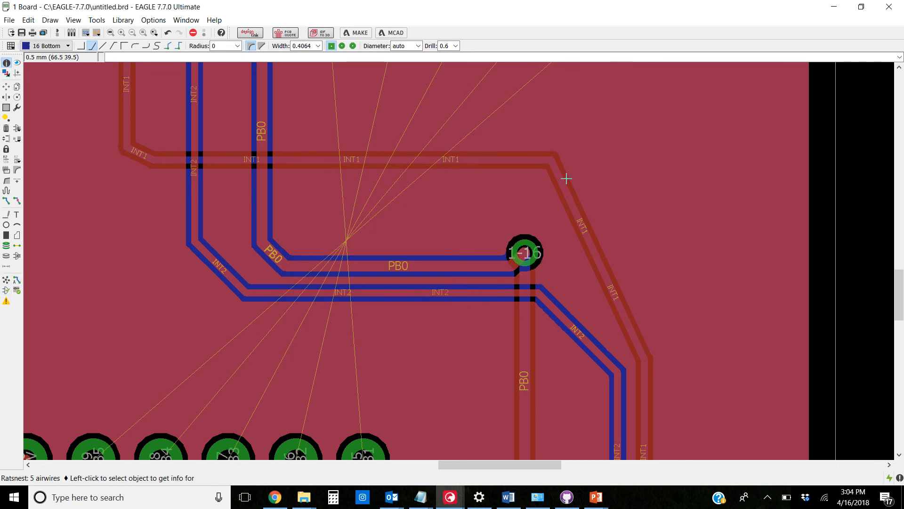
Route PB1 on layer 1 Top from its J2 pad straight down to just above the horizontal PB0 trace
scroll(566, 178, "down", 2)
scroll(535, 218, "up", 3)
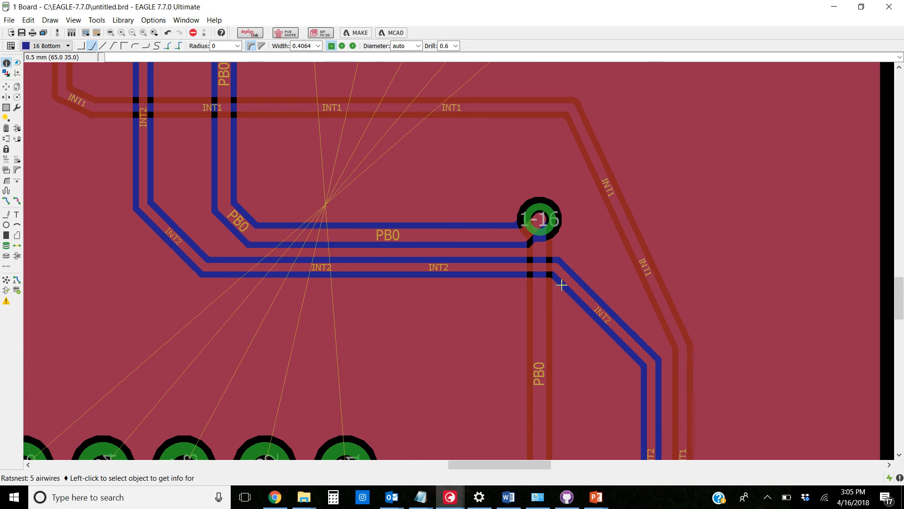
scroll(562, 285, "up", 1)
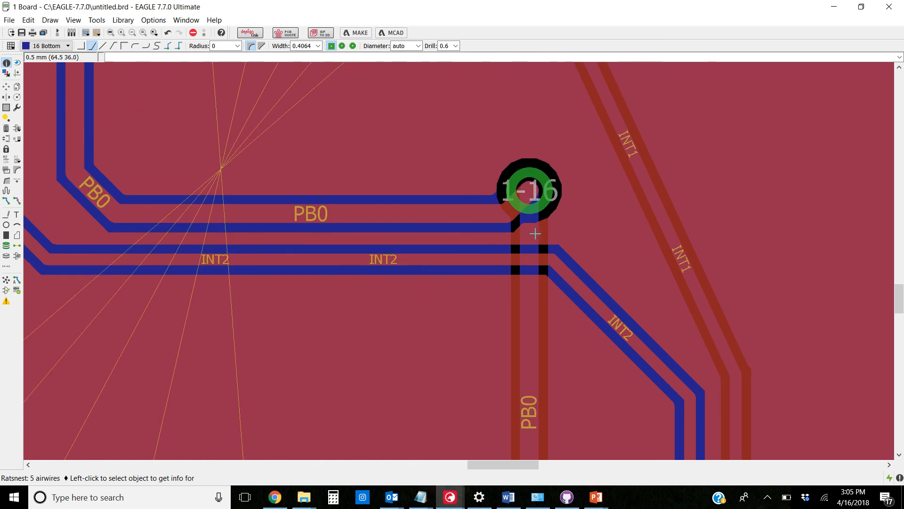
scroll(536, 233, "down", 4)
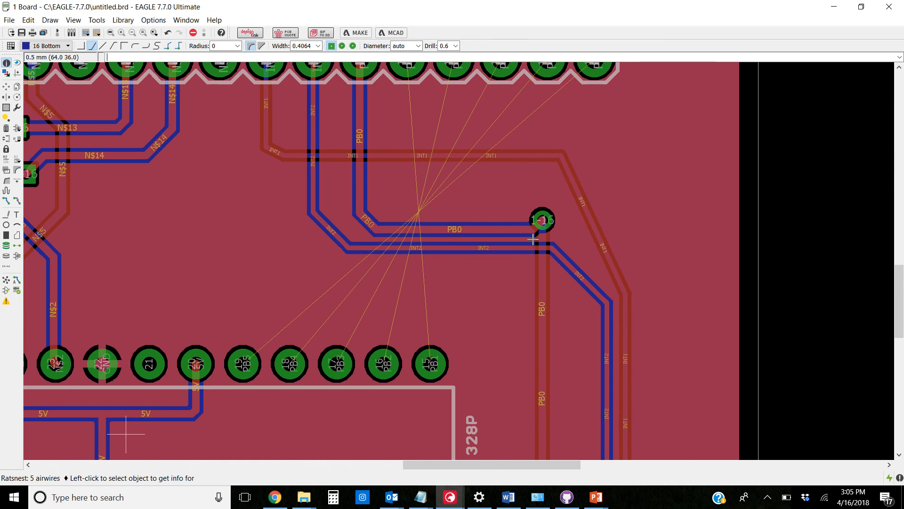
scroll(490, 212, "up", 2)
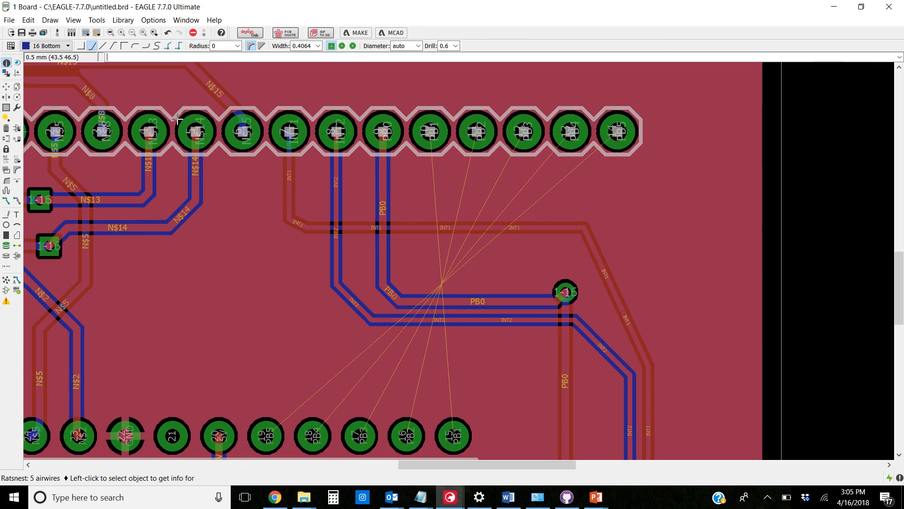
left_click(6, 200)
left_click(431, 142)
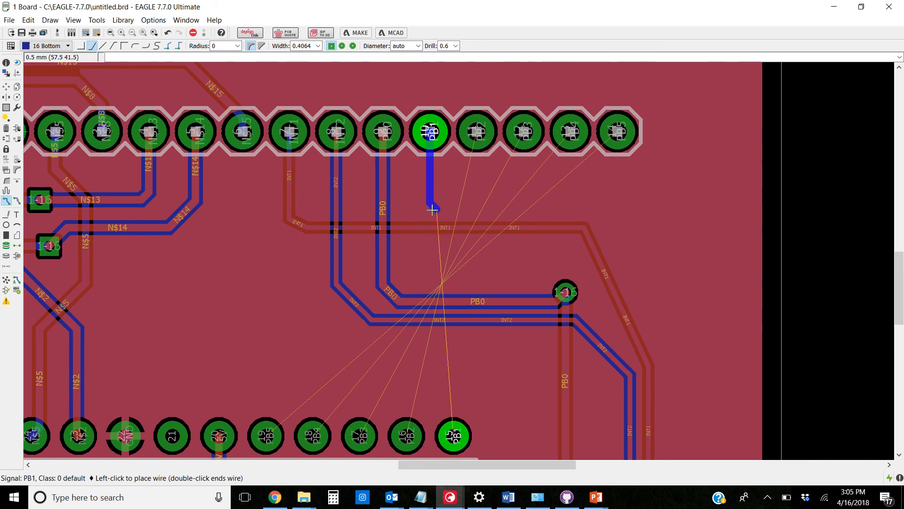
left_click(66, 45)
left_click(43, 55)
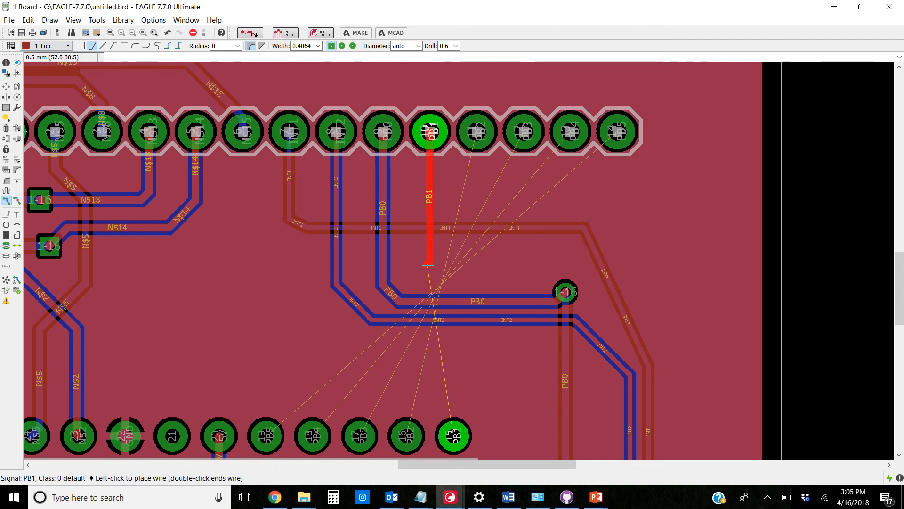
left_click(429, 264)
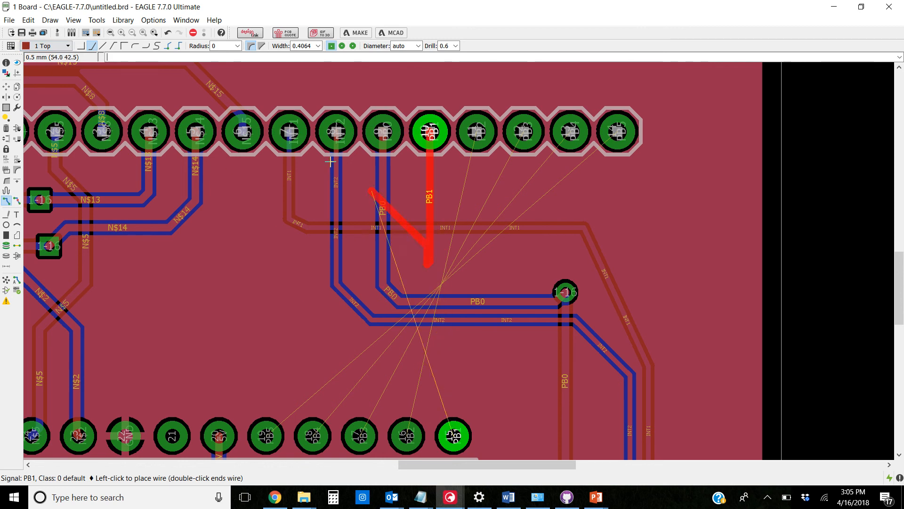
Continue the PB1 route on layer 16 Bottom across the PB0 and INT2 traces to U1's PB1 pin and recalculate the airwires
left_click(69, 46)
left_click(33, 63)
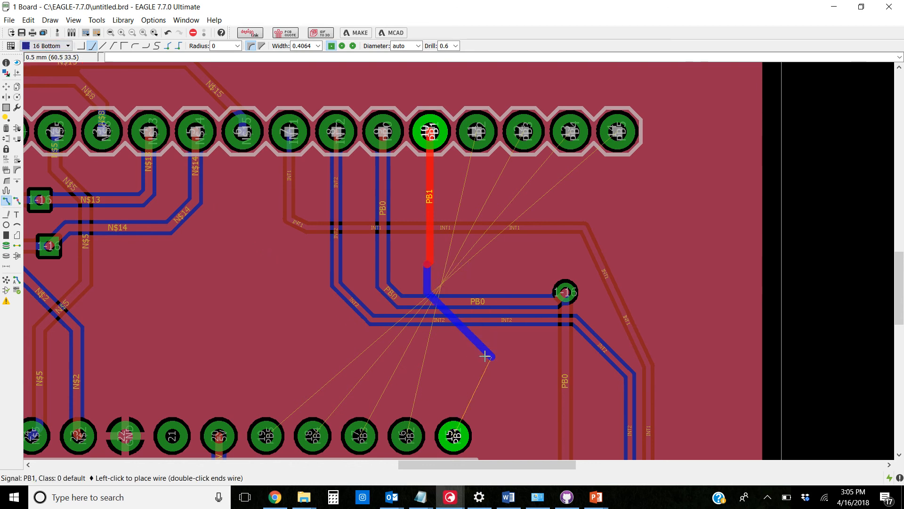
left_click(459, 402)
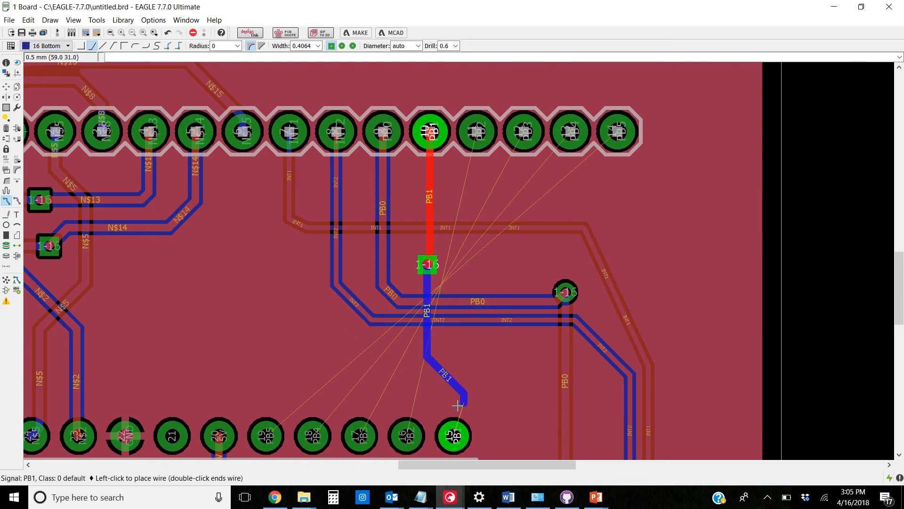
left_click(453, 434)
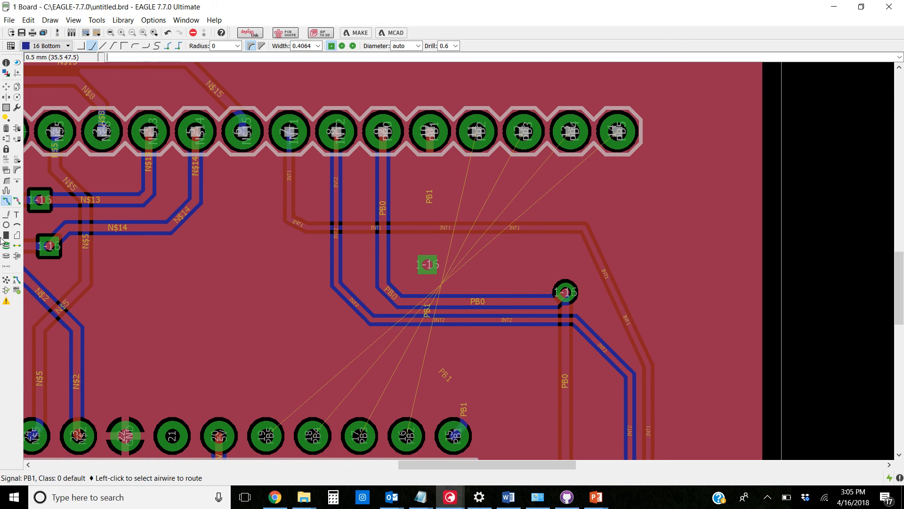
left_click(6, 280)
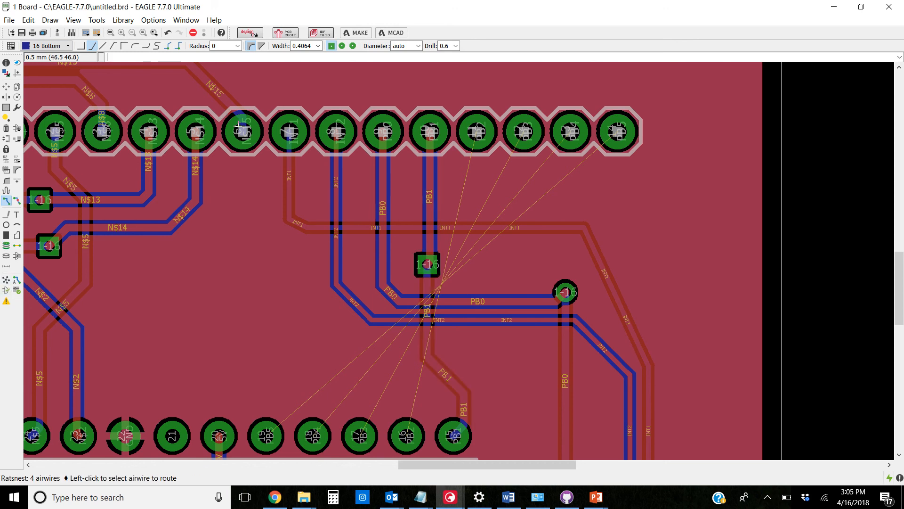
Route PB2 on layer 1 Top from its J2 pad to beside the PB1 via, continuing on 16 Bottom to below the INT2 trace
left_click(67, 46)
left_click(42, 54)
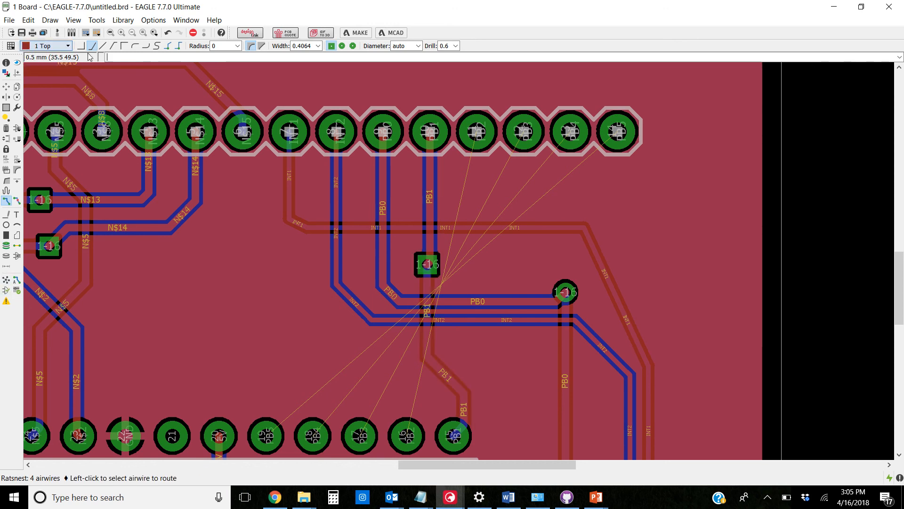
left_click(478, 146)
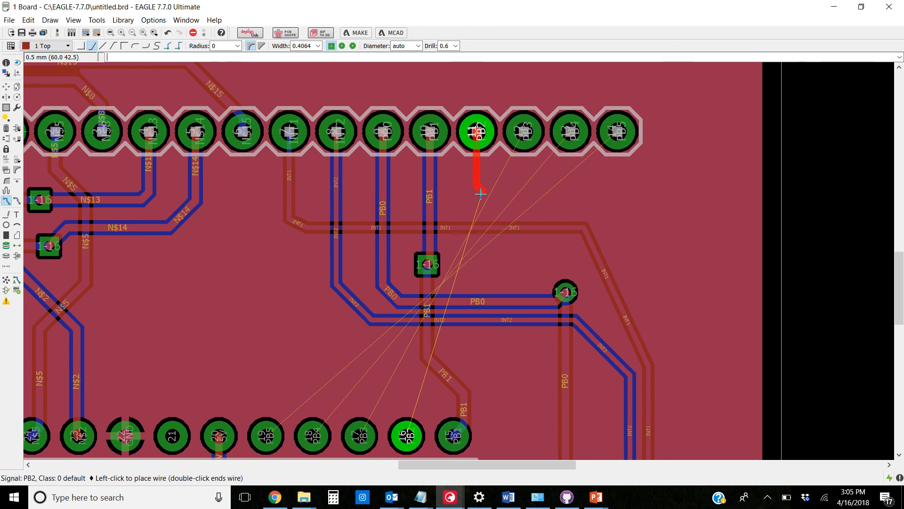
left_click(465, 268)
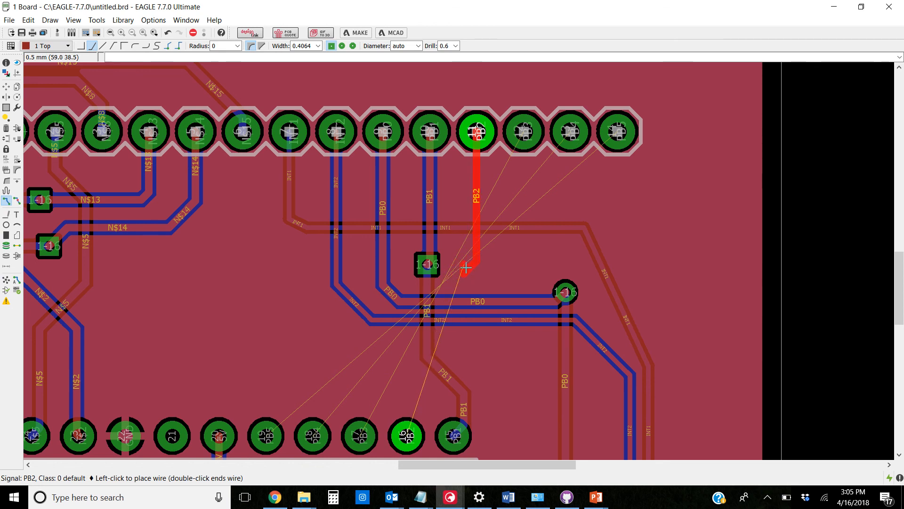
left_click(67, 46)
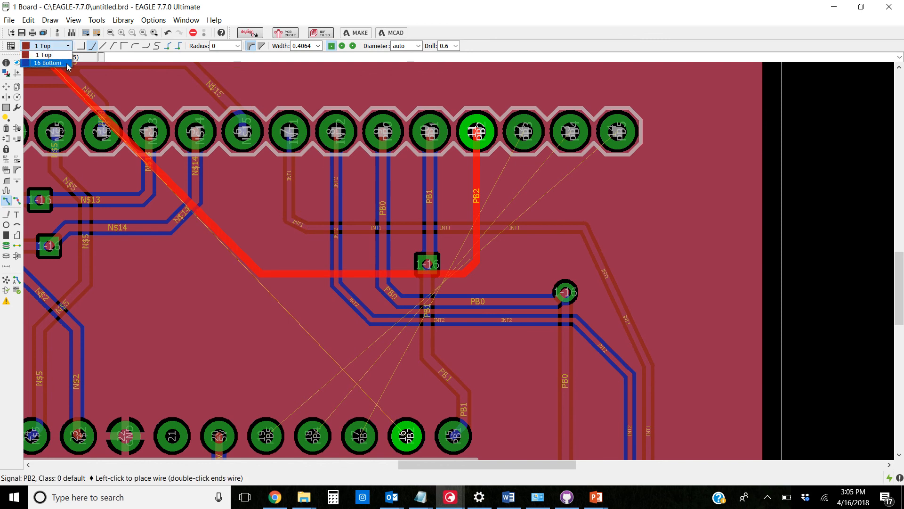
left_click(67, 63)
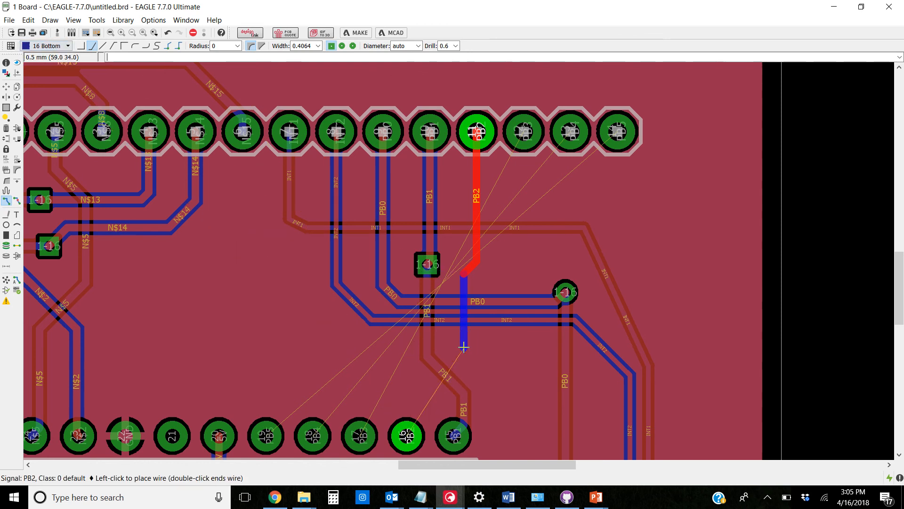
left_click(464, 347)
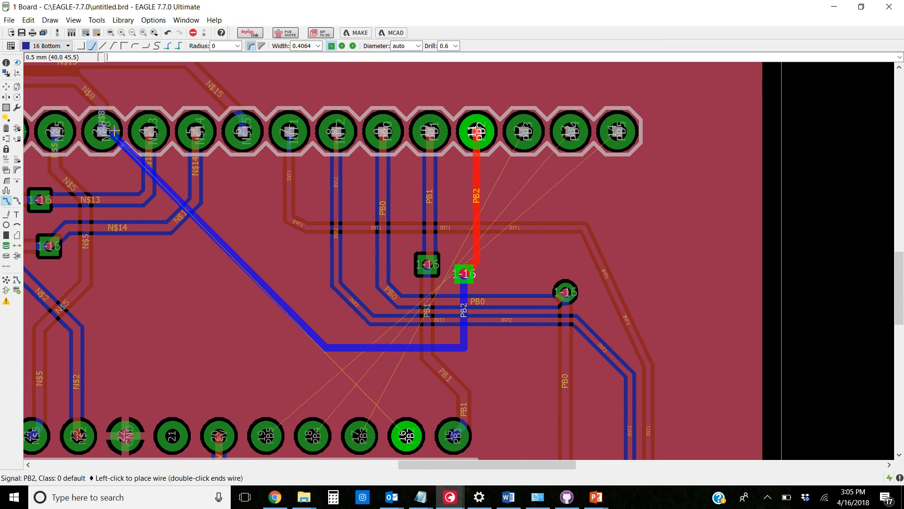
Finish the PB2 route on layer 1 Top across PB1 and down to U1's PB2 pin, and recalculate the airwires
left_click(67, 45)
left_click(61, 57)
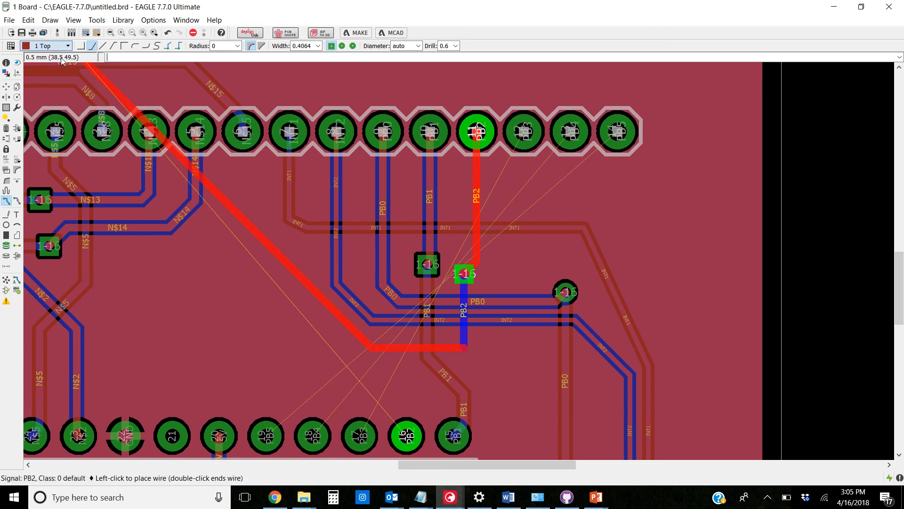
left_click(399, 360)
left_click(405, 435)
key("Escape")
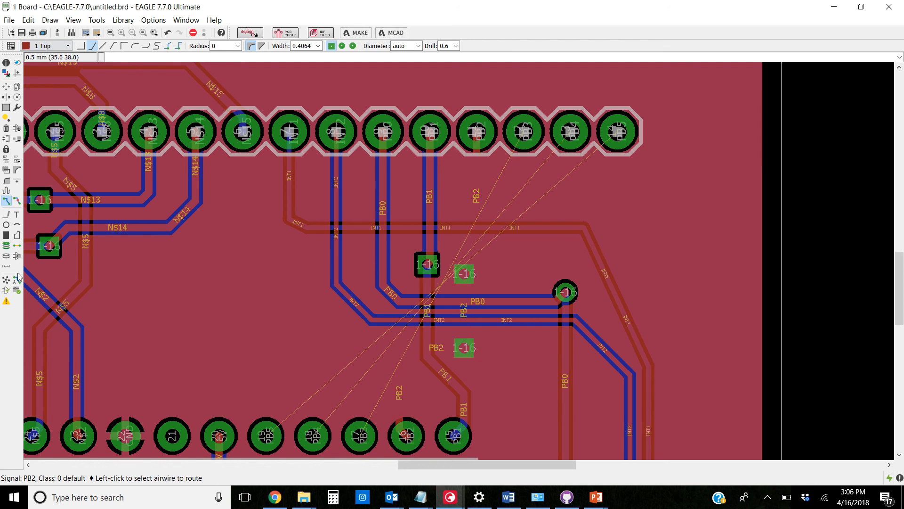
left_click(6, 280)
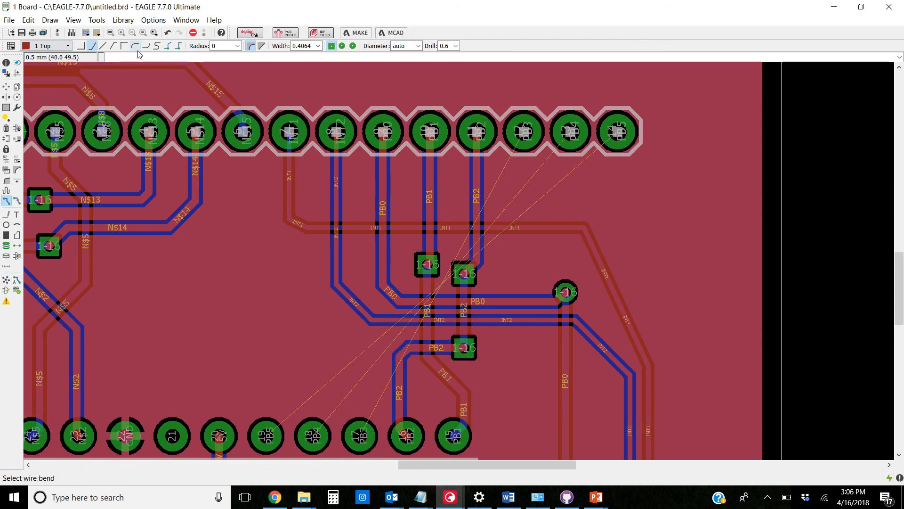
scroll(491, 276, "down", 3)
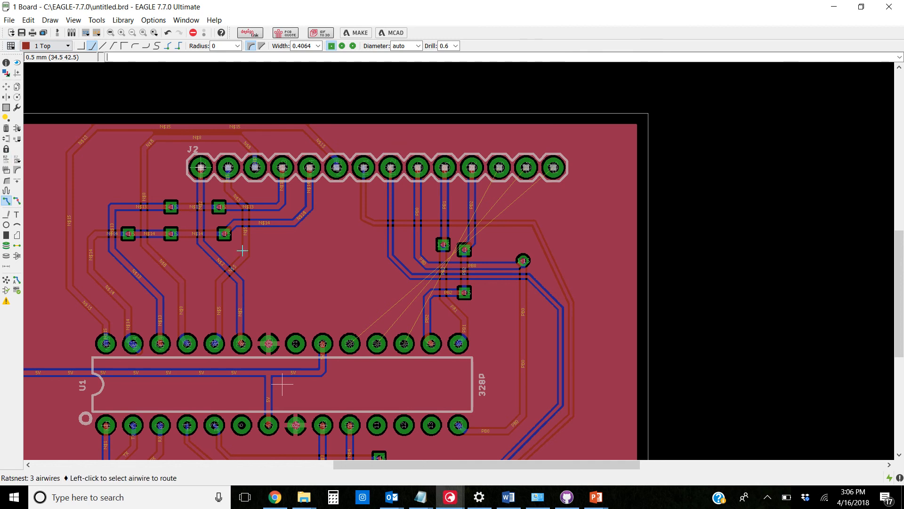
left_click(351, 342)
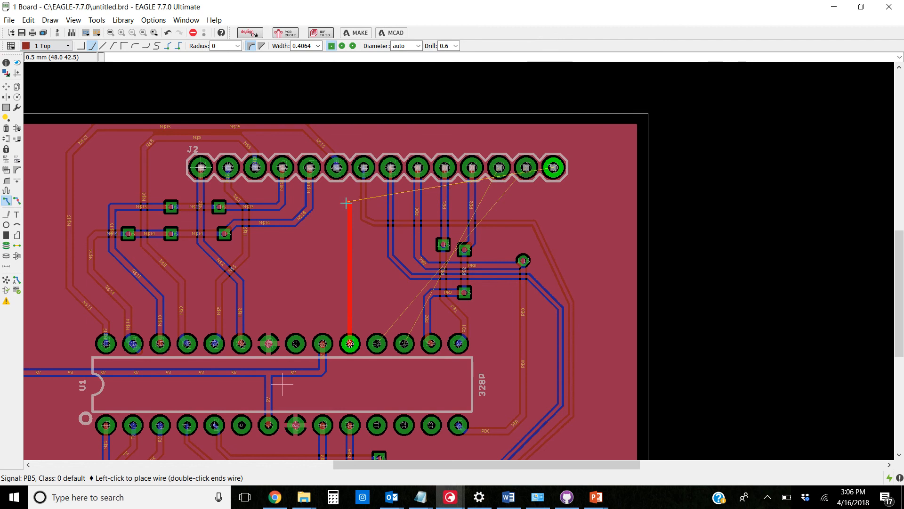
key("Escape")
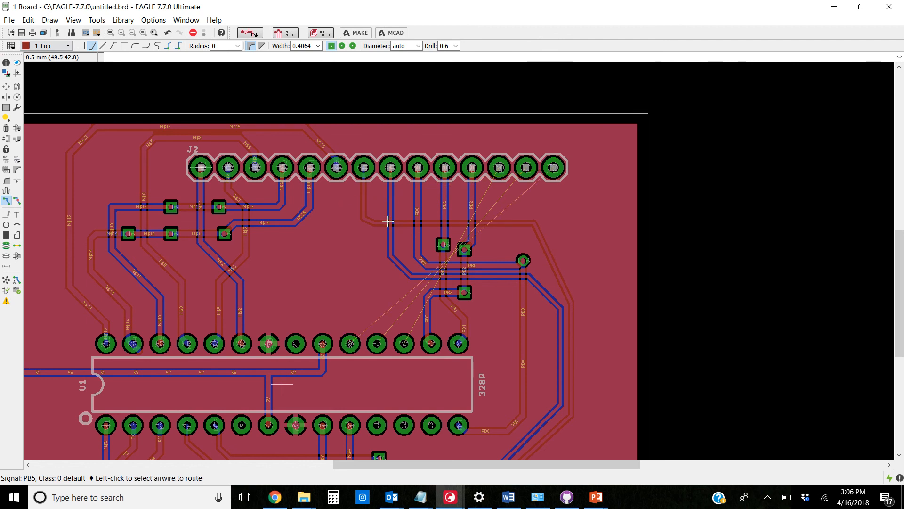
Start a PB3 trace on layer 1 Top upward from U1's PB3 pin, rip it up and recalculate the airwires
left_click(402, 341)
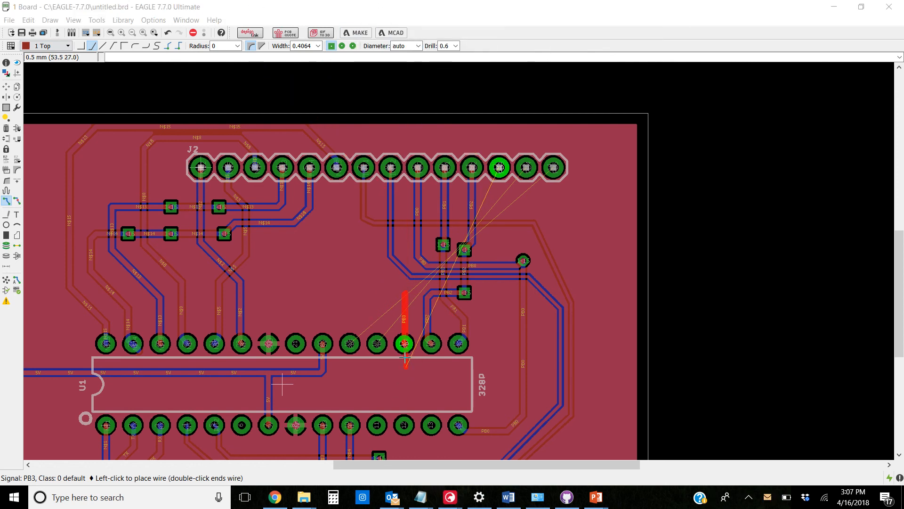
left_click(17, 201)
left_click(406, 340)
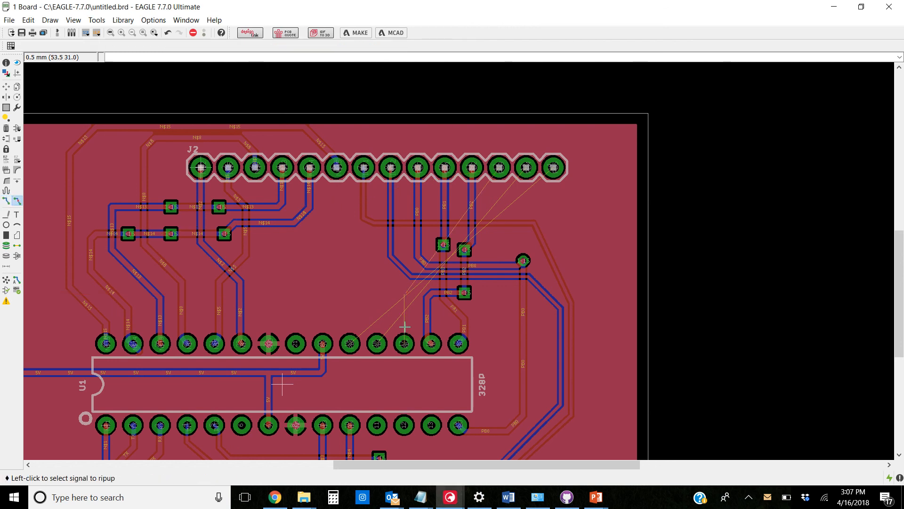
left_click(6, 279)
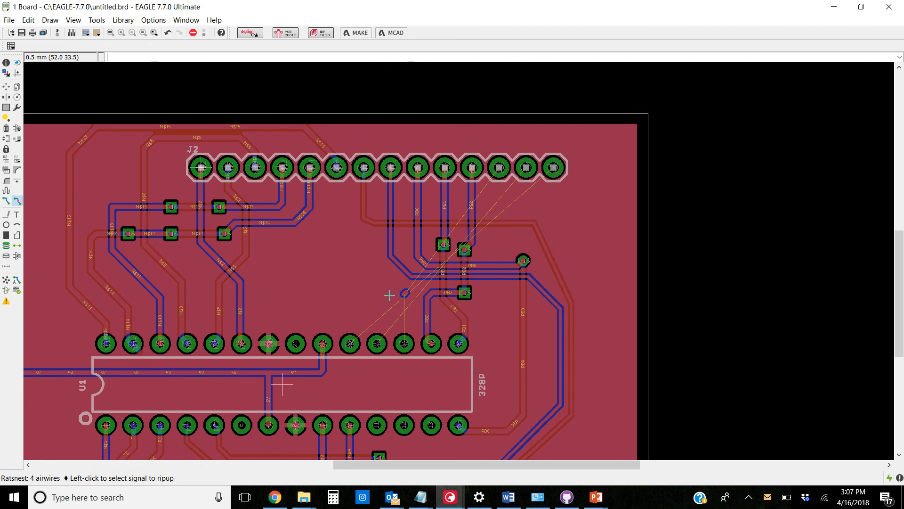
scroll(404, 293, "up", 3)
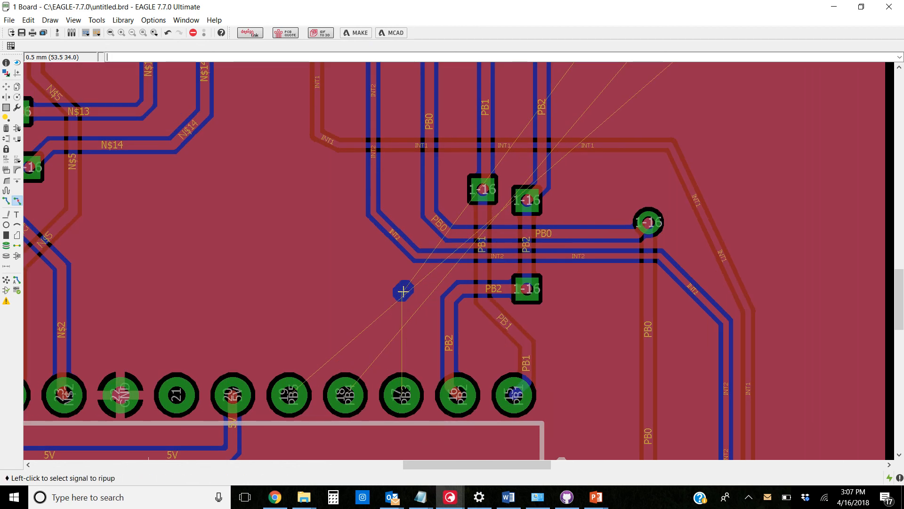
scroll(351, 283, "down", 4)
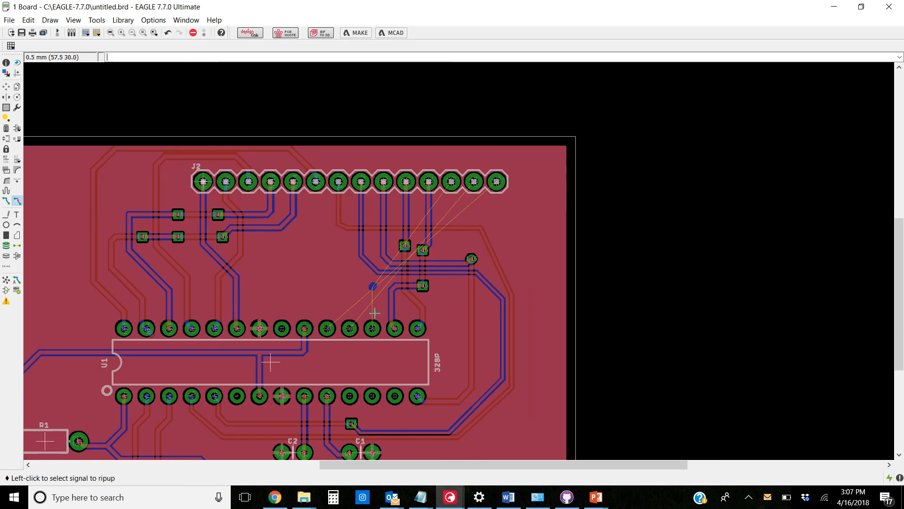
Move the vertical INT1 segment beside U1 outward toward the board's right edge and recalculate the airwires
left_click(6, 86)
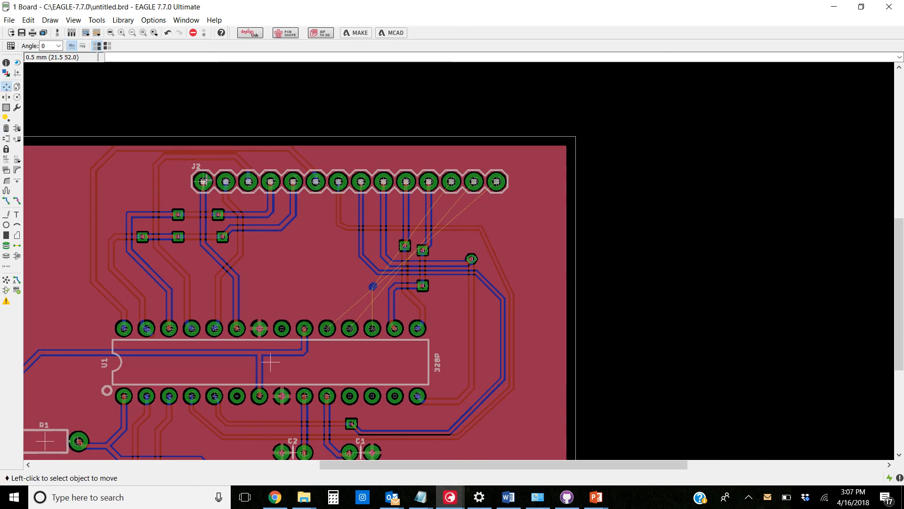
left_click(512, 336)
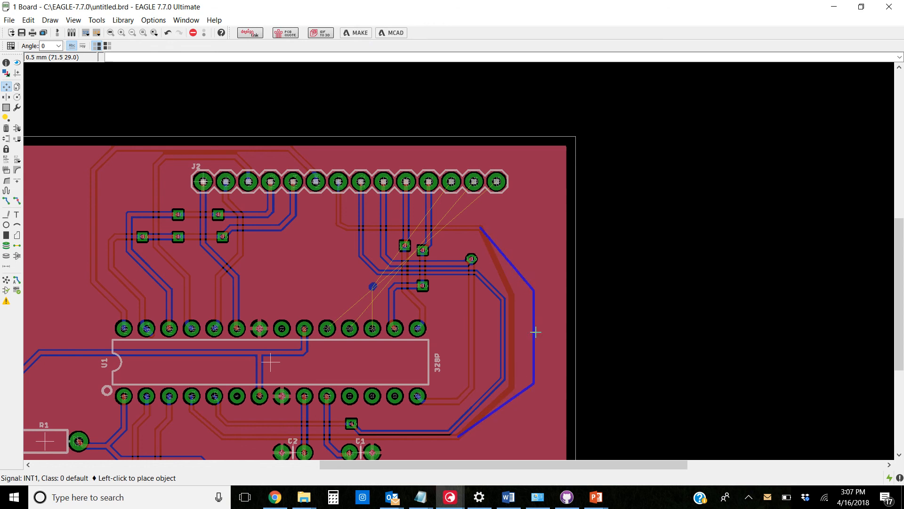
key("Escape")
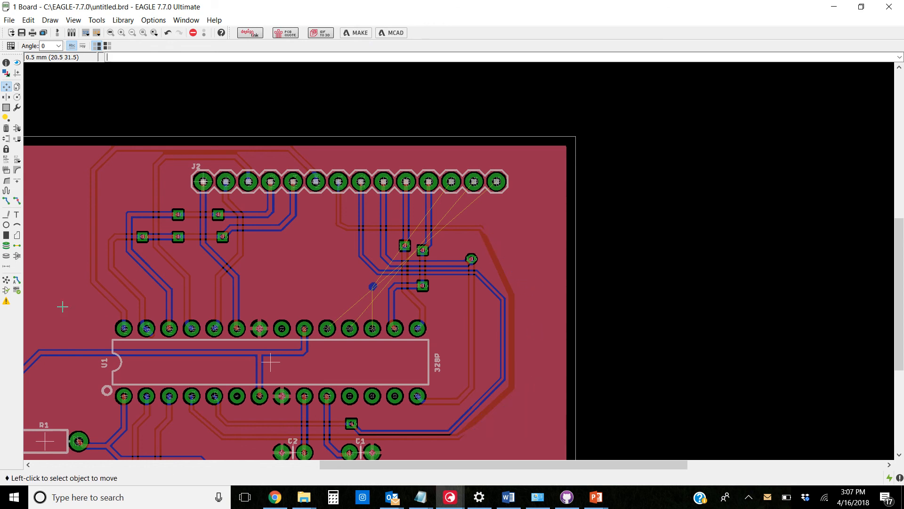
left_click(7, 280)
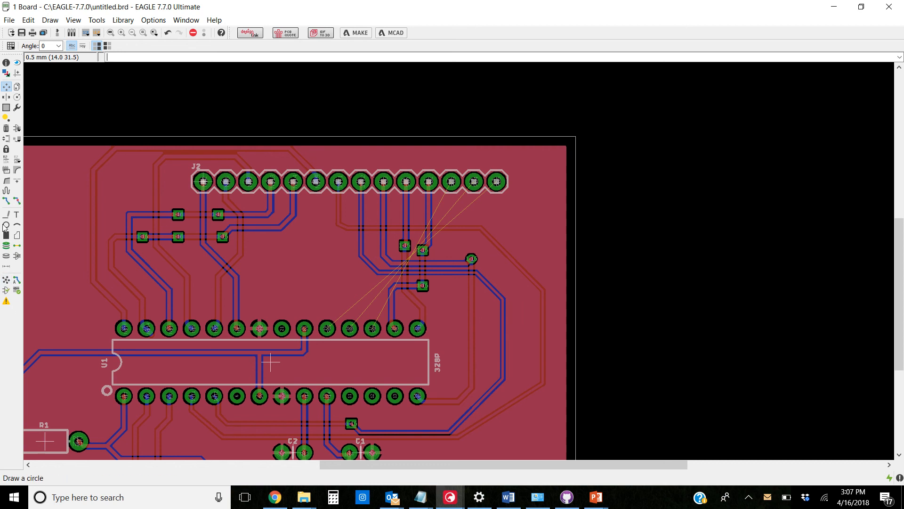
Route PB3 on layer 1 Top from U1's PB3 pin to just inside the INT2 loop, continuing on 16 Bottom across INT2
left_click(6, 202)
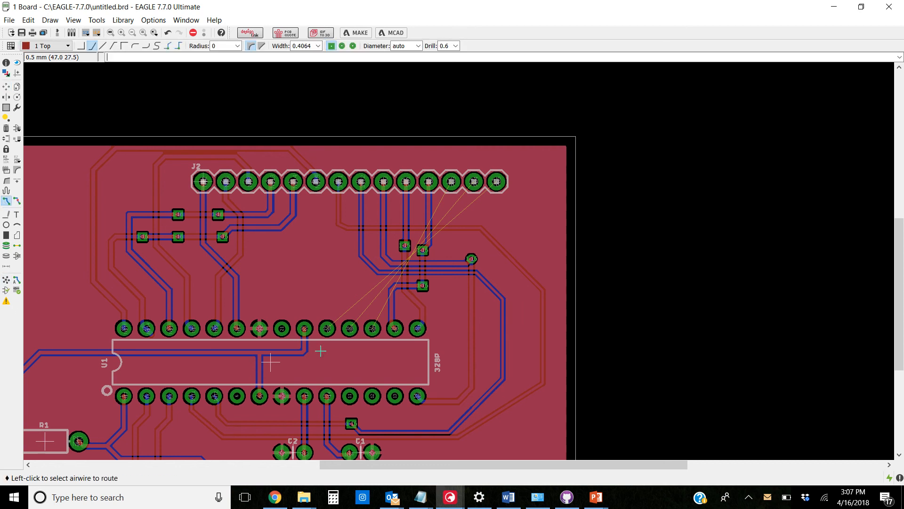
left_click(371, 328)
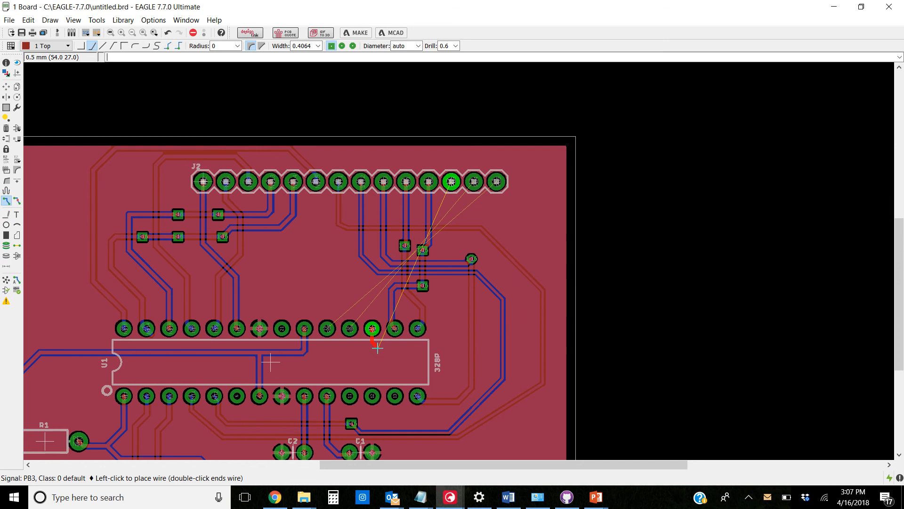
left_click(486, 347)
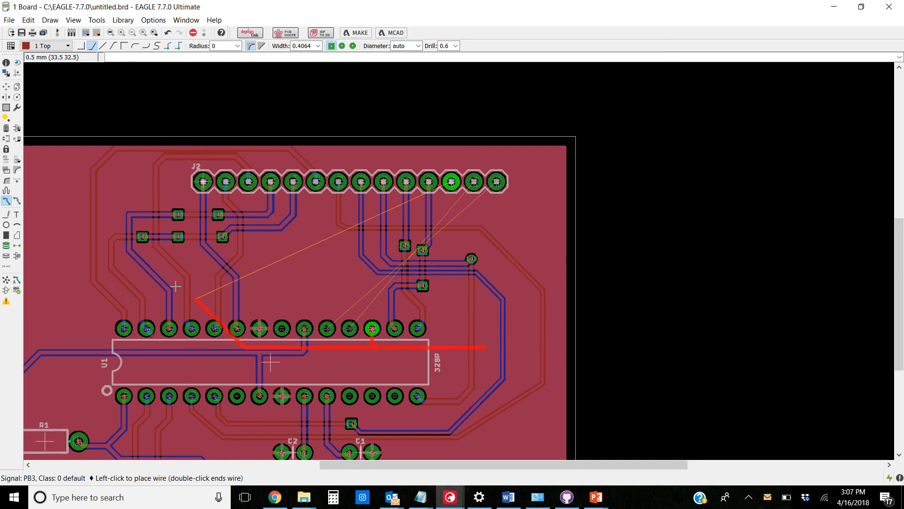
left_click(68, 46)
left_click(42, 64)
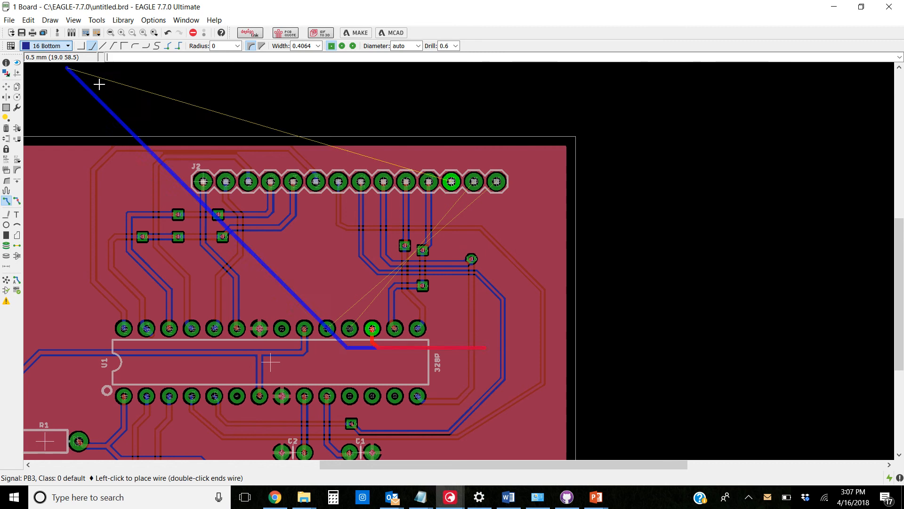
left_click(517, 338)
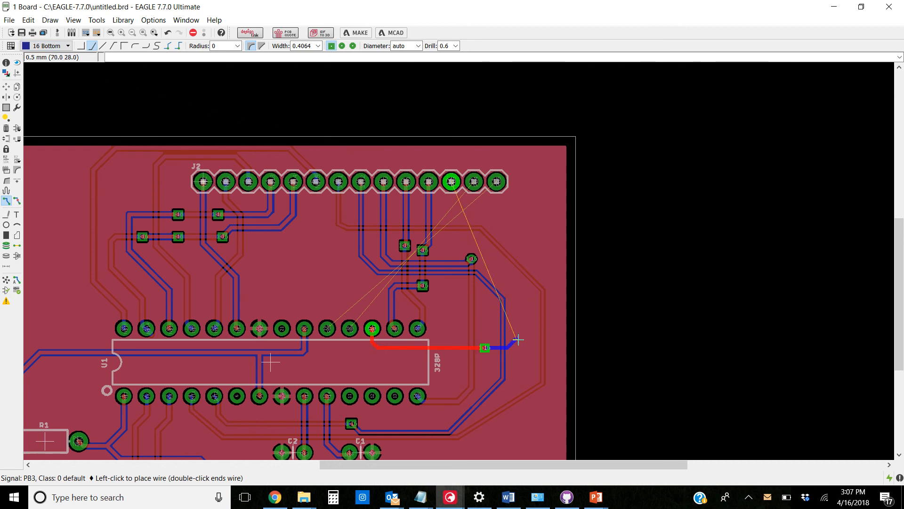
Finish the PB3 route on layer 1 Top between the INT2 and INT1 traces up to its J2 pad, and recalculate the airwires
left_click(60, 46)
left_click(45, 54)
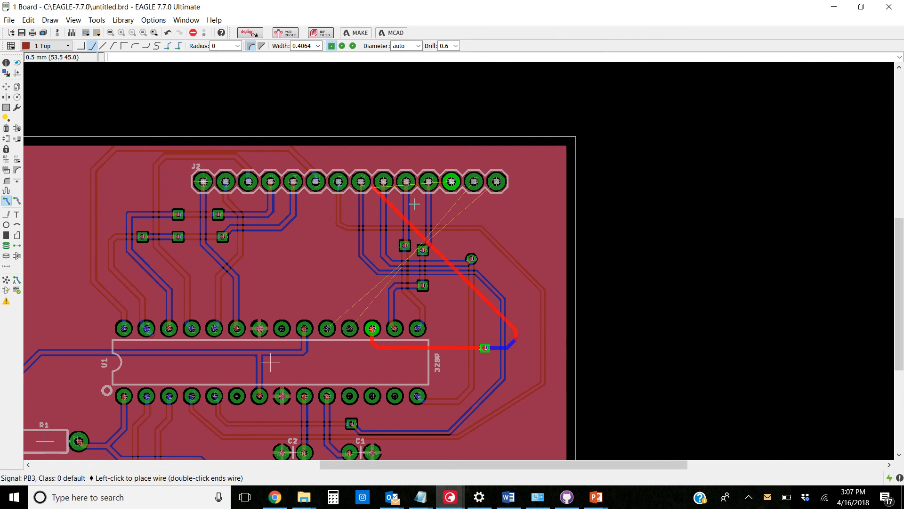
left_click(474, 242)
key("Escape")
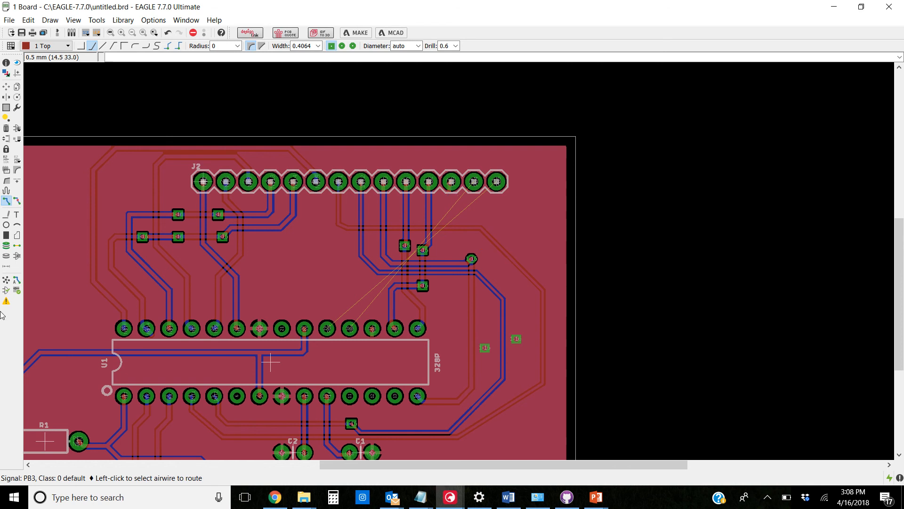
left_click(7, 280)
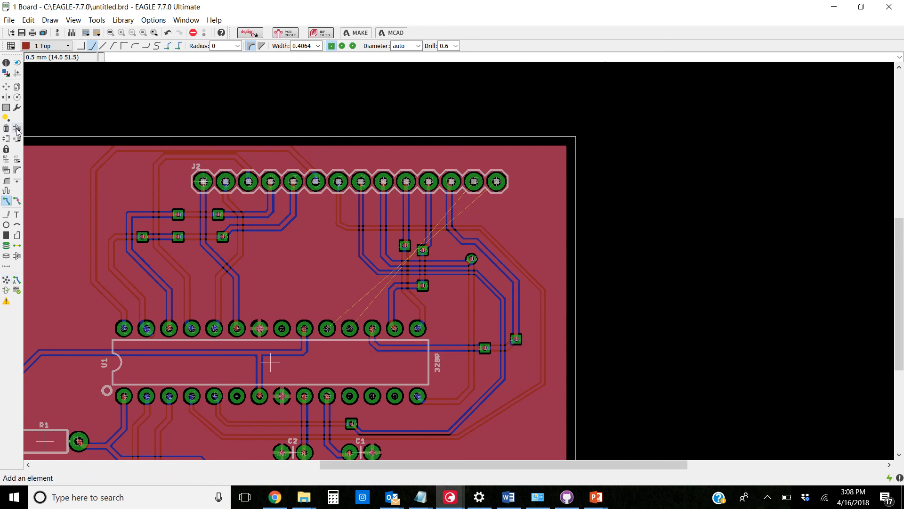
Route PB4 on layer 1 Top from its J2 pad around the outside of PB3, continuing on 16 Bottom inward across INT2
left_click(474, 183)
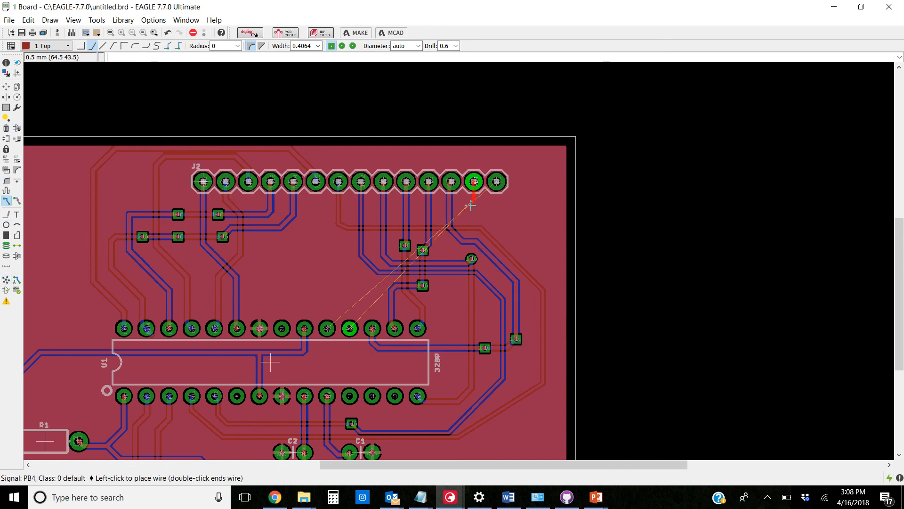
left_click(478, 228)
left_click(538, 286)
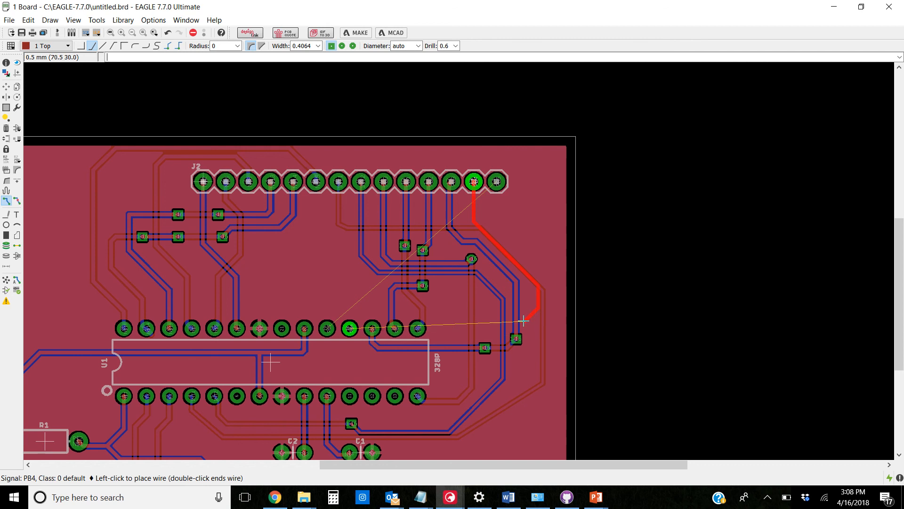
left_click(519, 362)
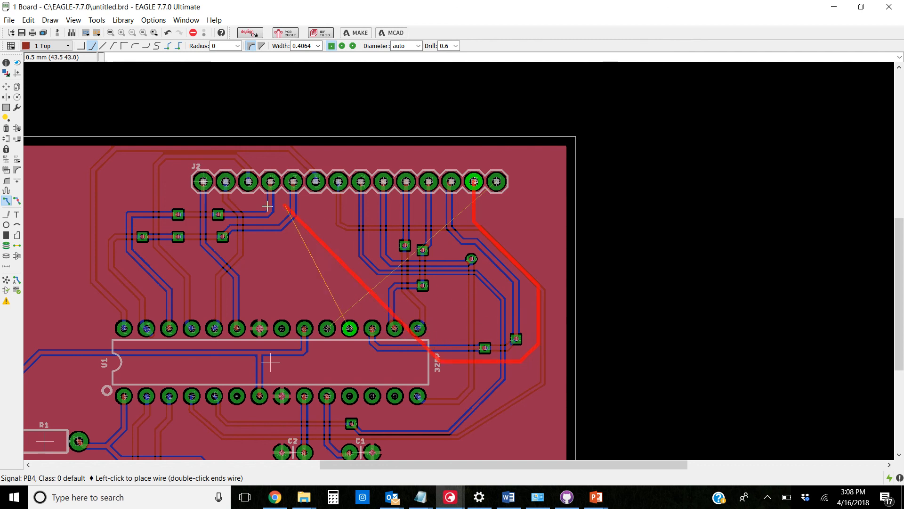
left_click(65, 47)
left_click(41, 61)
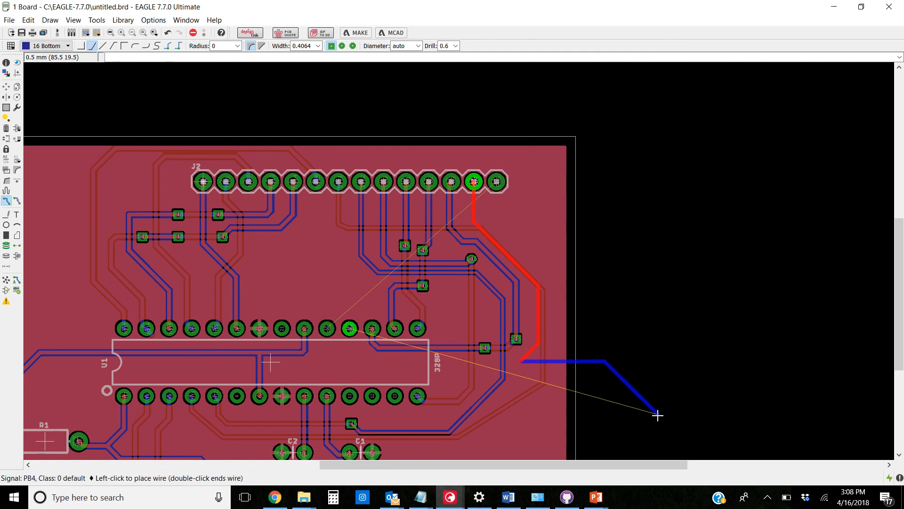
left_click(485, 367)
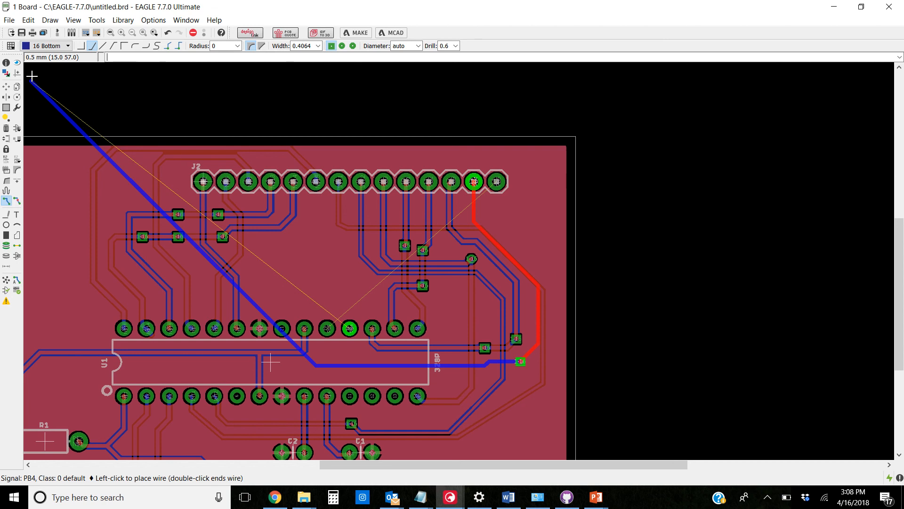
Finish the PB4 route on layer 1 Top below the PB3 trace to U1's PB4 pin, and recalculate the airwires
left_click(66, 47)
left_click(45, 55)
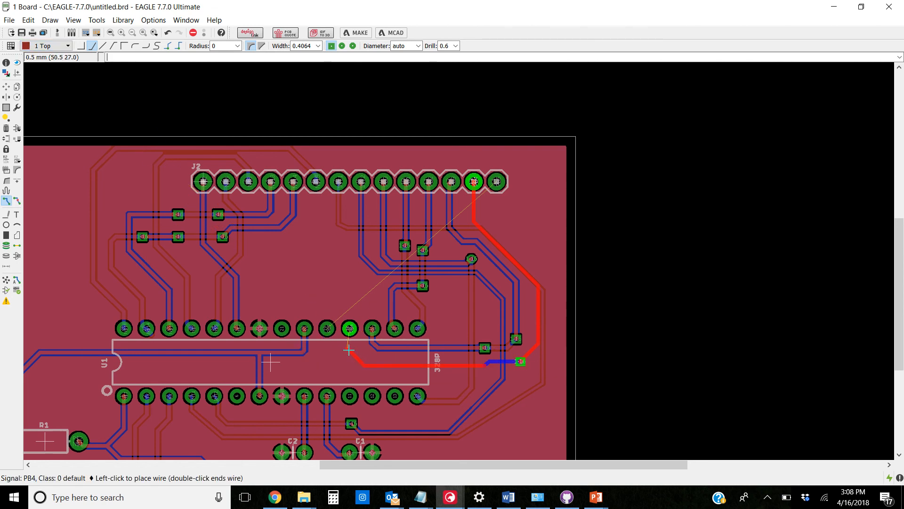
key("Escape")
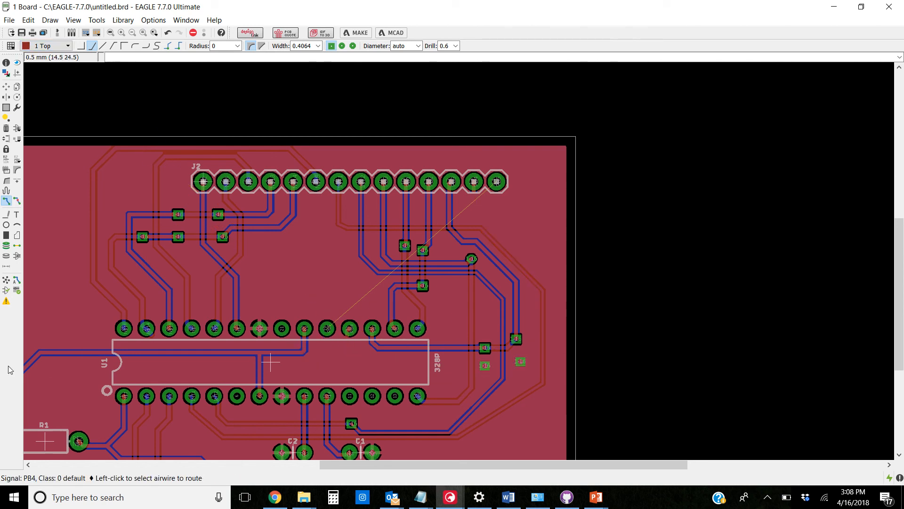
left_click(6, 280)
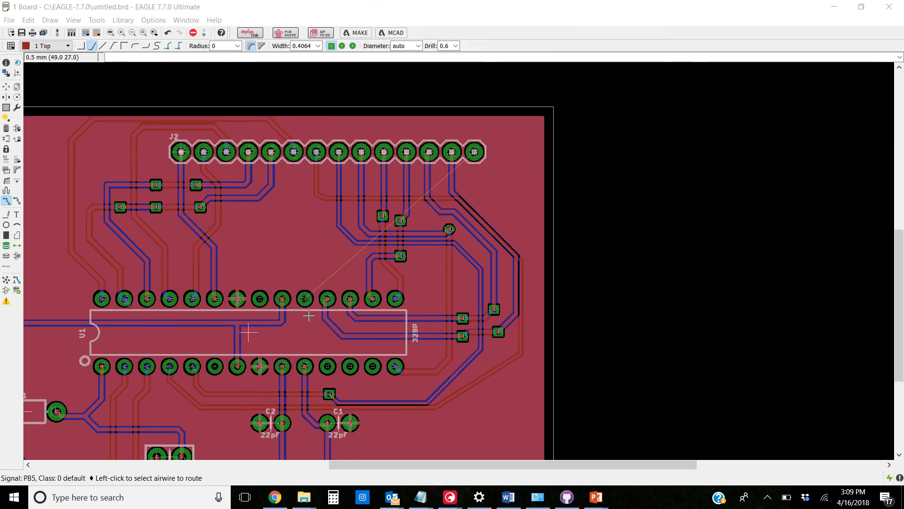
left_click(295, 273)
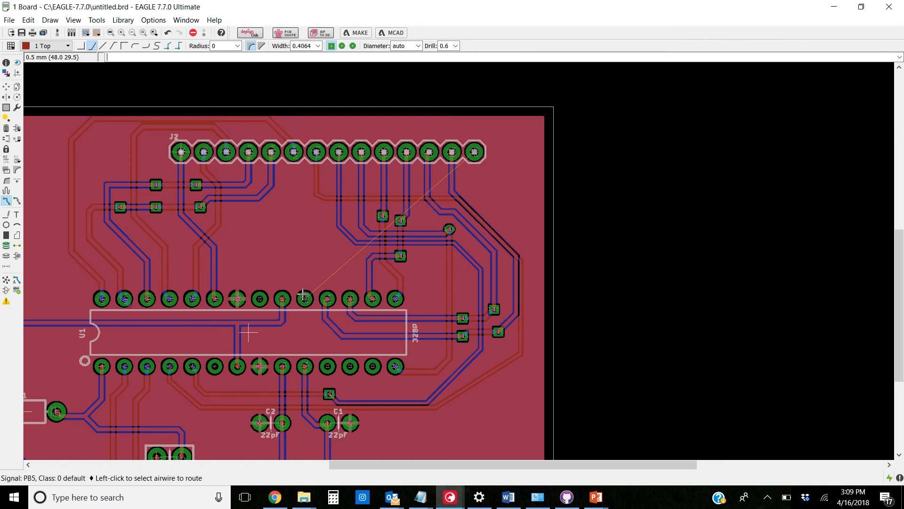
left_click(304, 295)
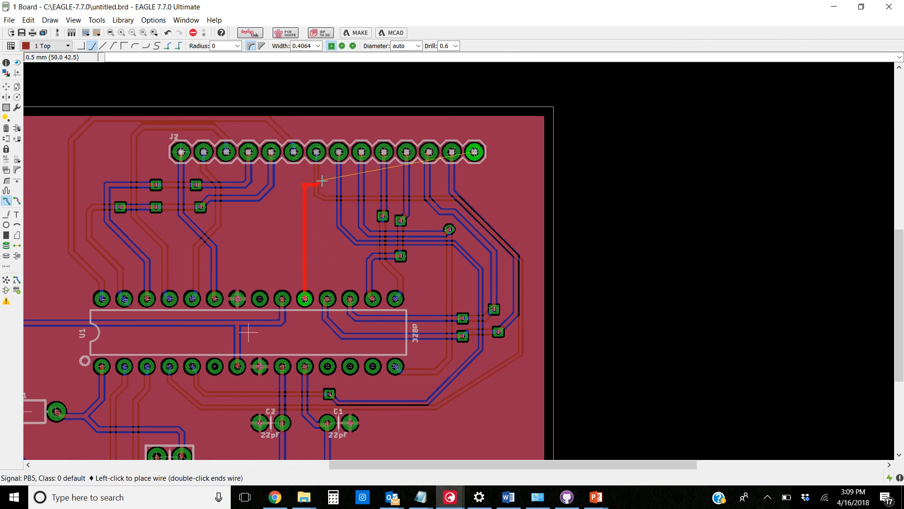
key("Escape")
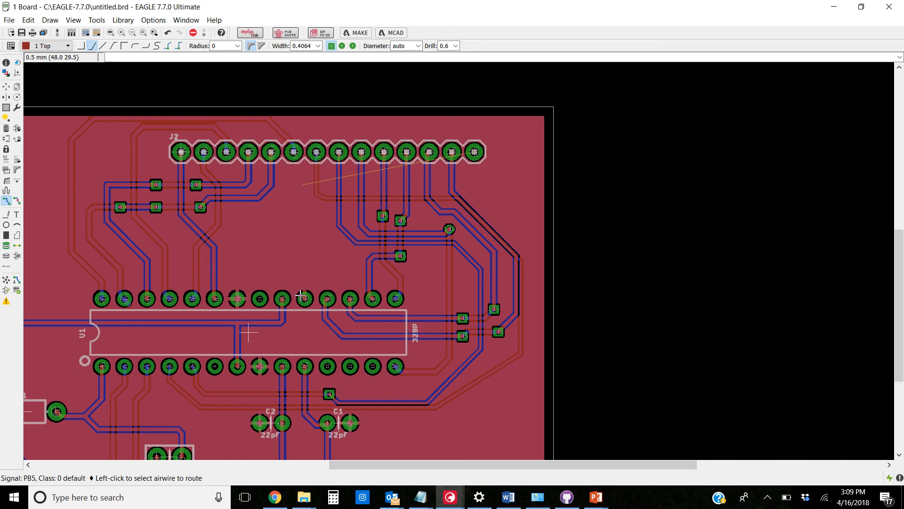
key("ctrl+z")
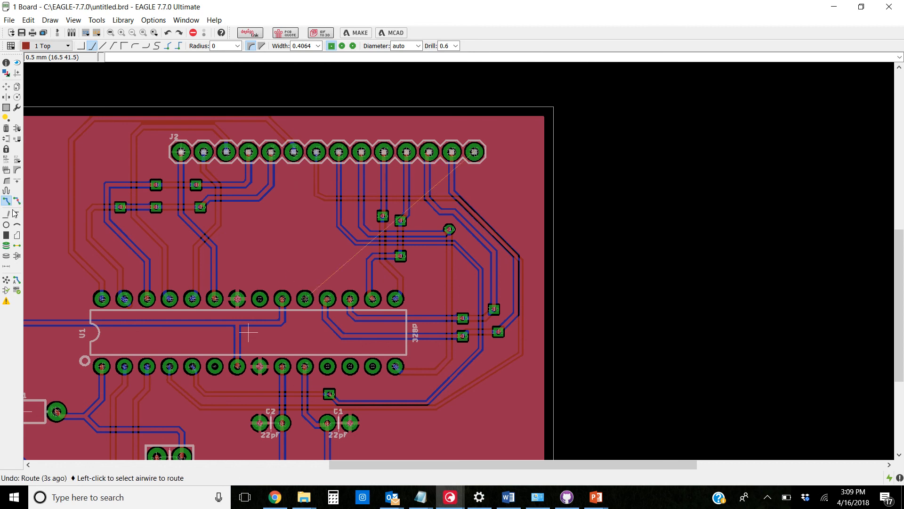
Route PB5 on layer 1 Top from U1's PB5 pin to below J2, continuing on 16 Bottom to its J2 pad, and recalculate the airwires
left_click(303, 297)
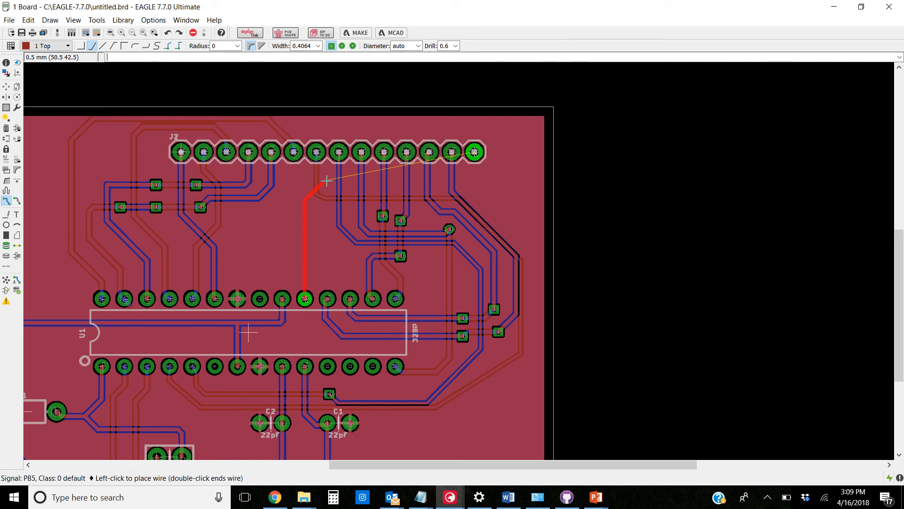
left_click(328, 180)
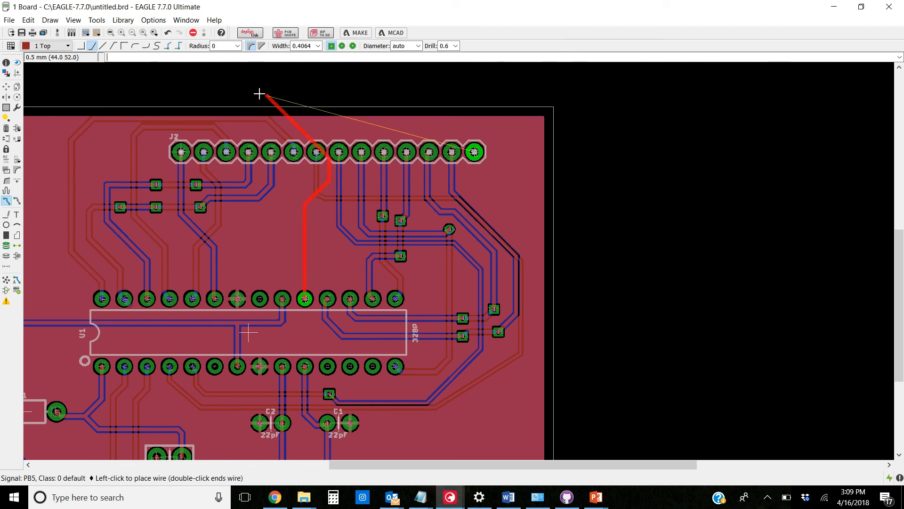
left_click(61, 46)
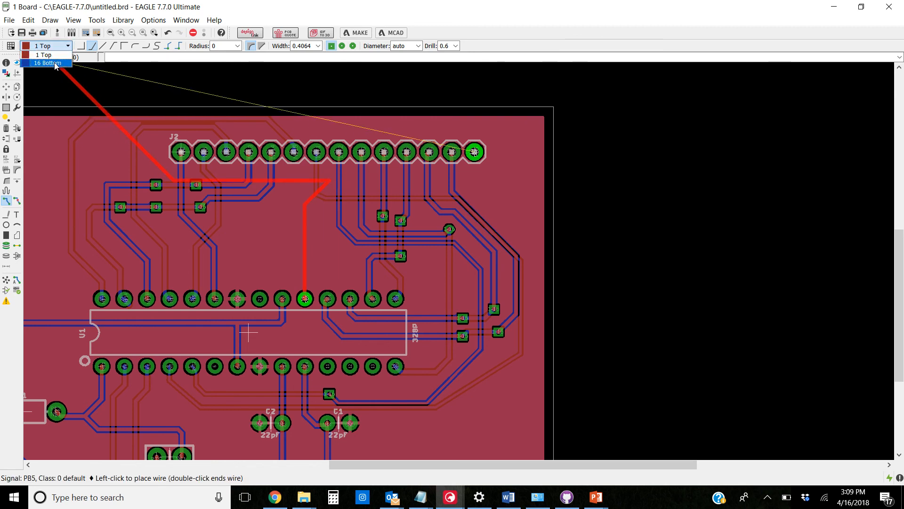
left_click(47, 63)
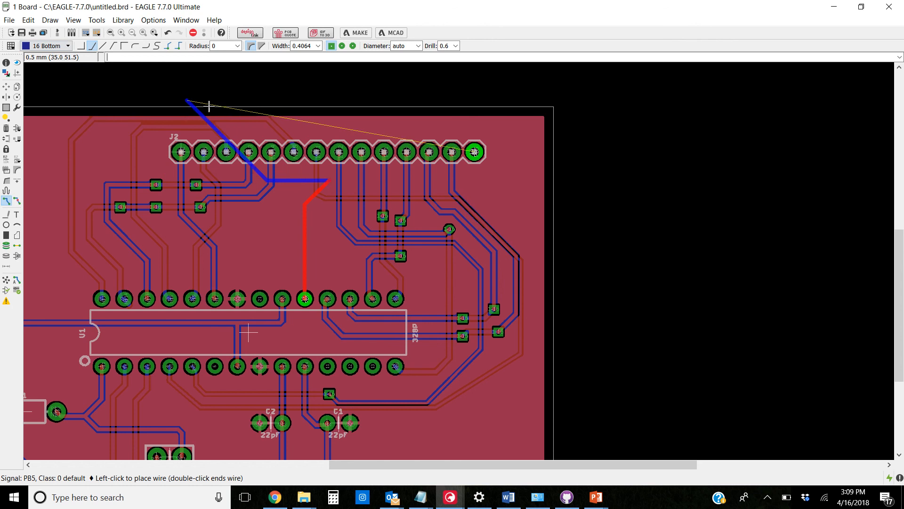
left_click(469, 180)
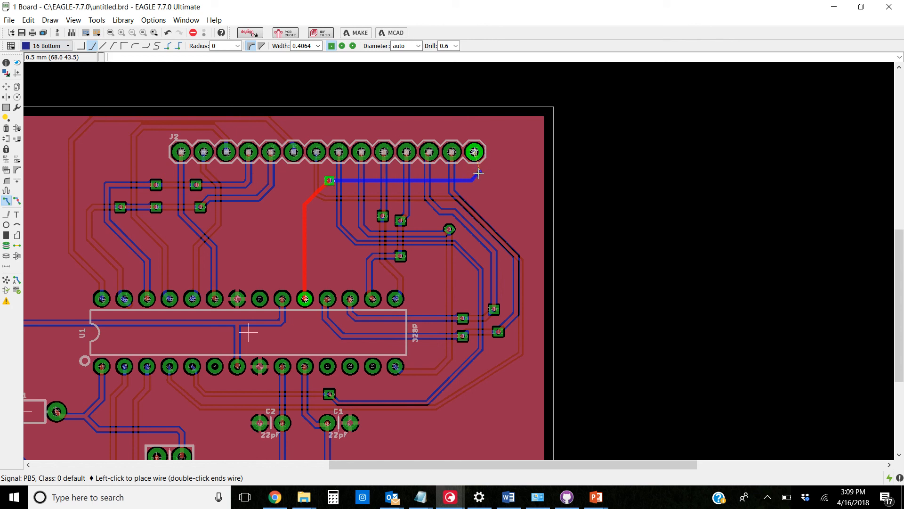
key("Escape")
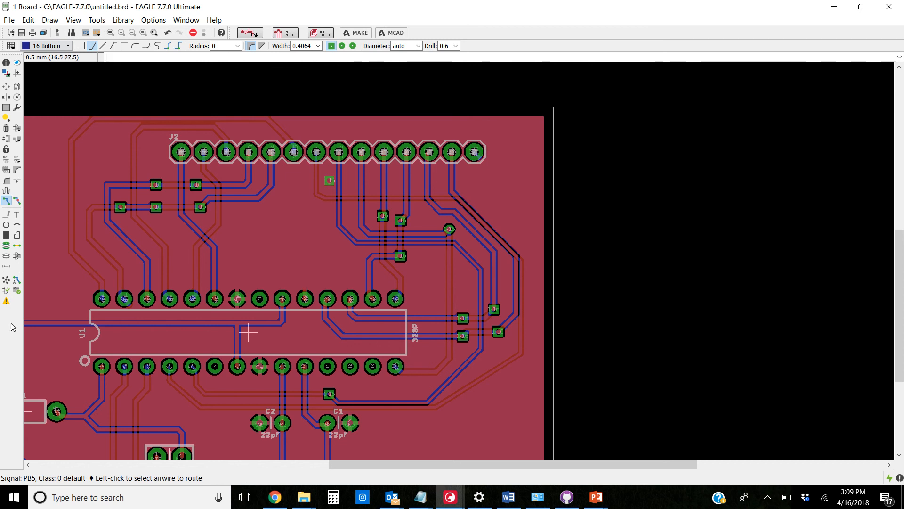
left_click(6, 279)
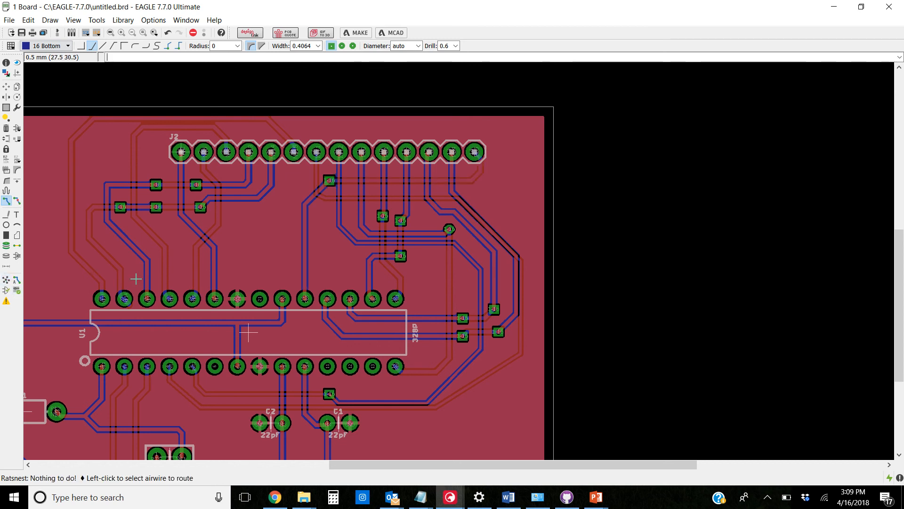
Try to shift the PB5 via below J2 slightly away from the INT2 trace
scroll(327, 188, "up", 8)
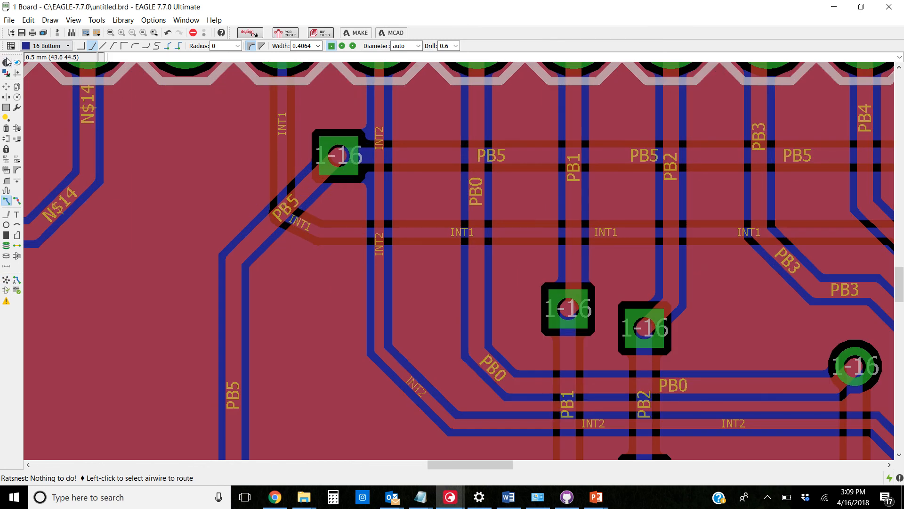
left_click(6, 87)
scroll(334, 158, "up", 3)
left_click(320, 159)
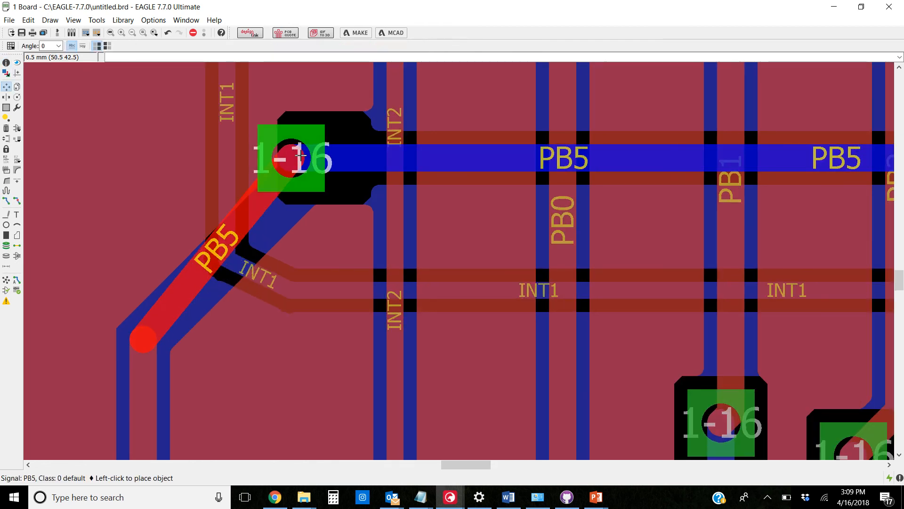
left_click(316, 156)
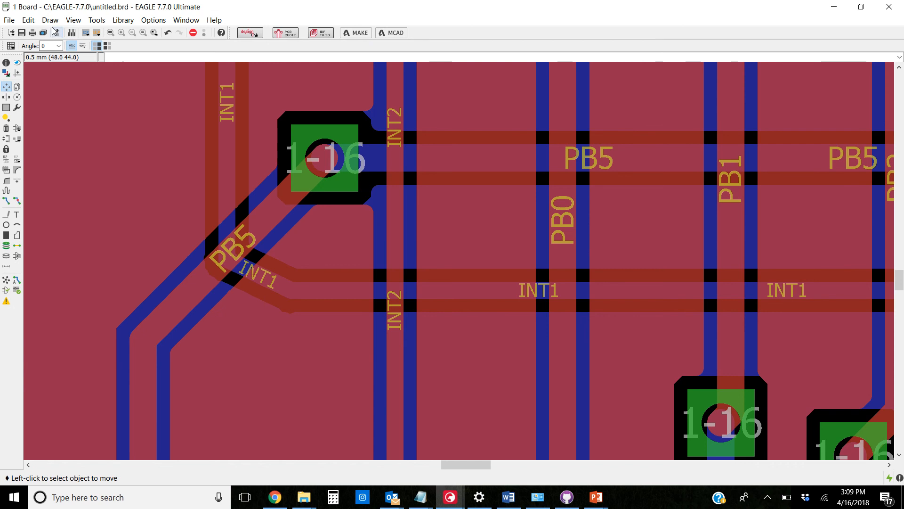
Set the board's grid size to 0.25 mm
left_click(73, 20)
left_click(85, 33)
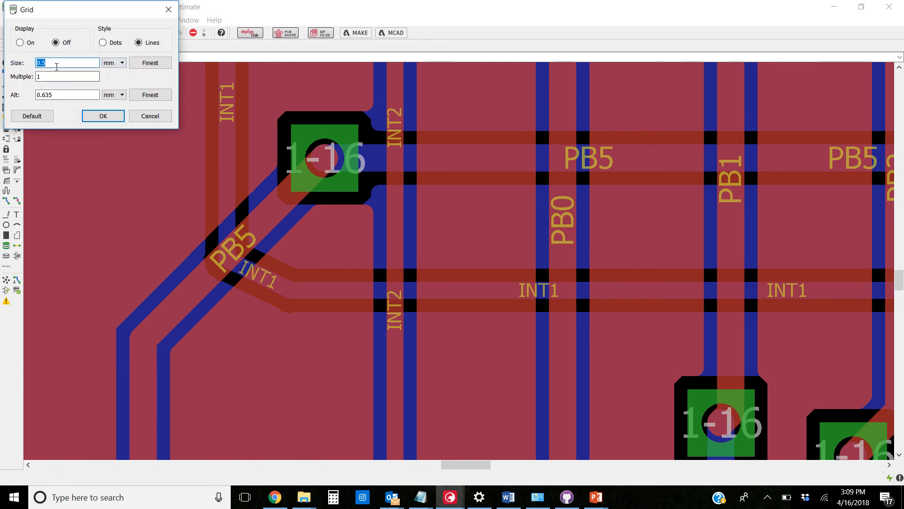
left_click(59, 62)
left_click(103, 116)
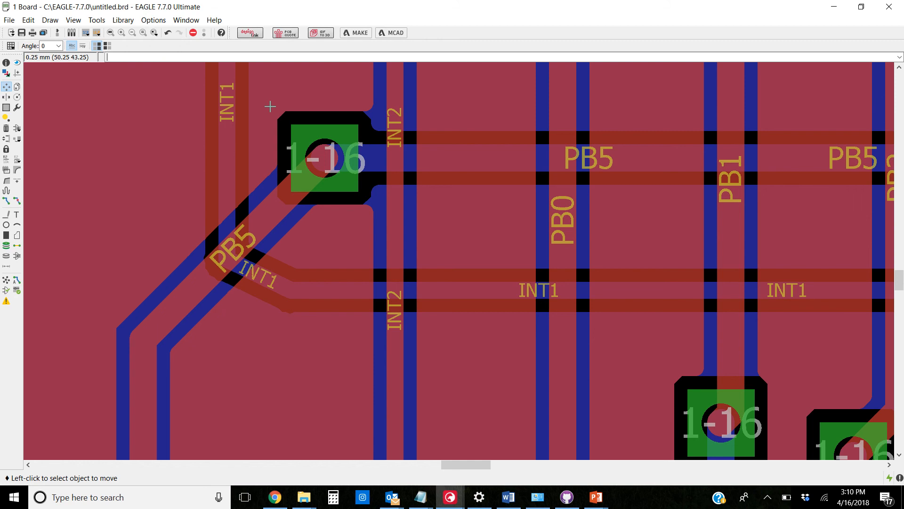
Move the PB5 via below J2 one grid step away from the INT2 trace, and recalculate the airwires and copper pours
left_click(327, 158)
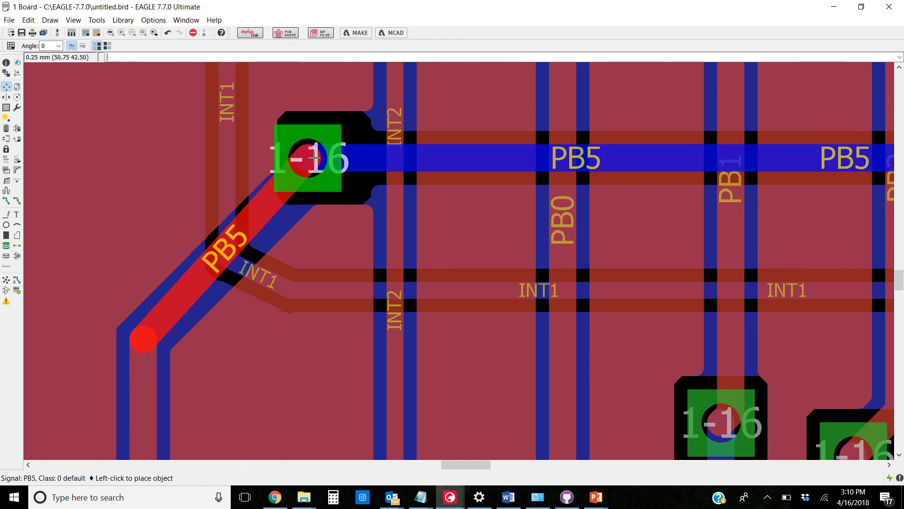
left_click(308, 157)
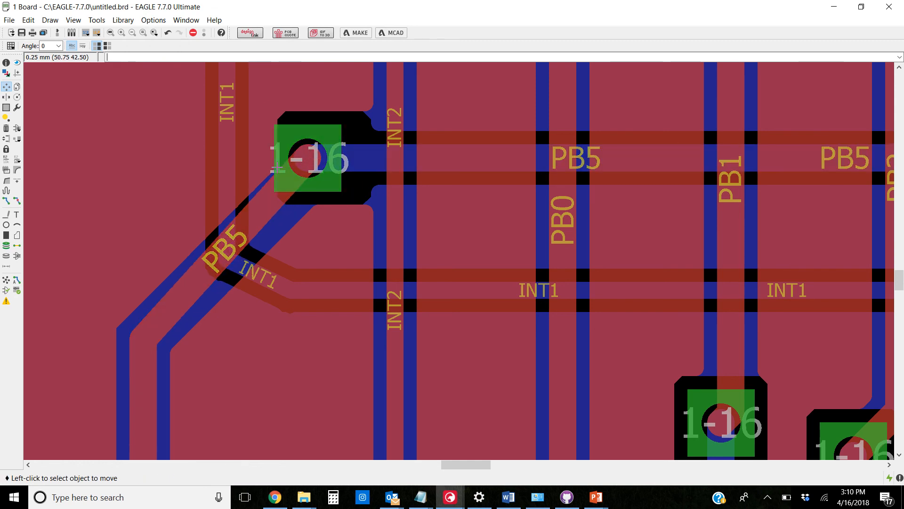
left_click(7, 280)
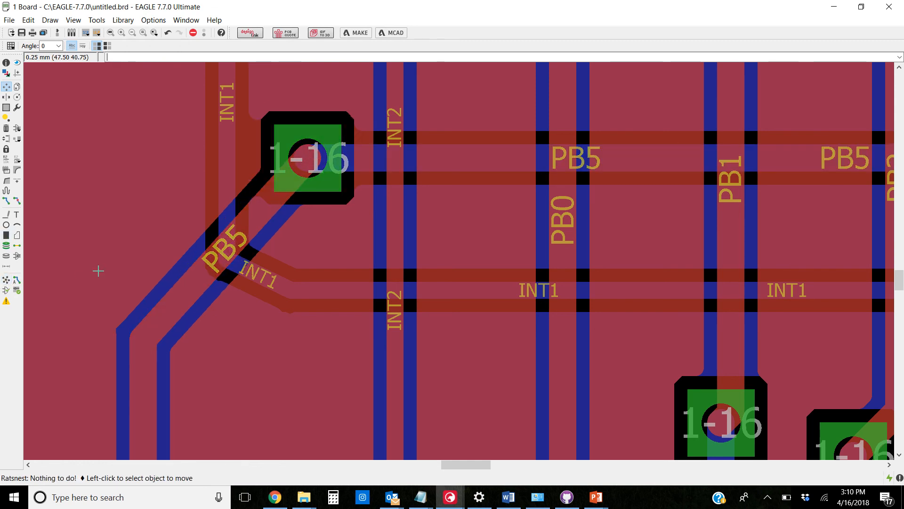
Examine the routed board from J2 down to J1, checking the traces, vias and copper pours
scroll(292, 197, "down", 5)
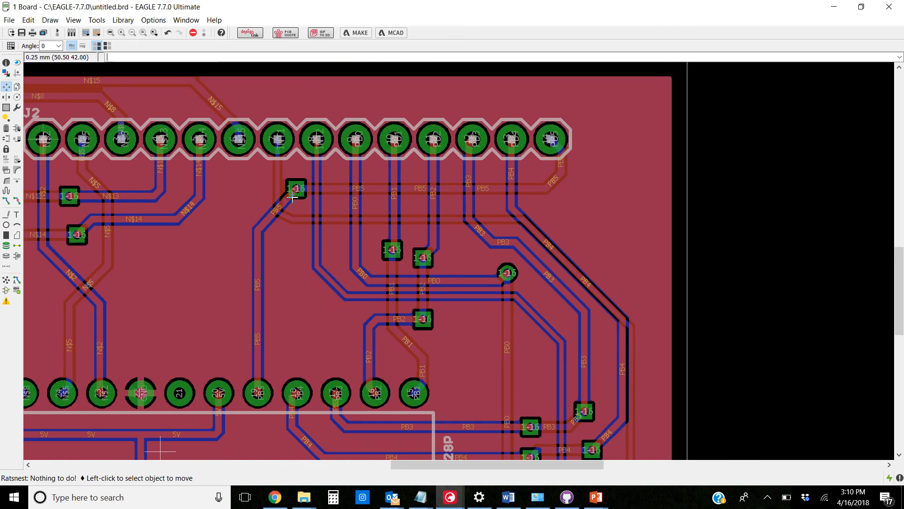
scroll(293, 197, "down", 5)
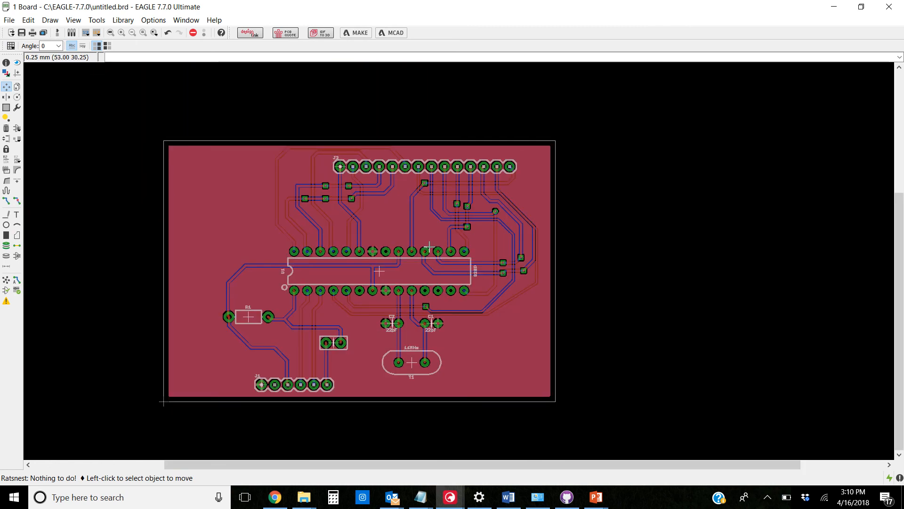
scroll(397, 223, "up", 5)
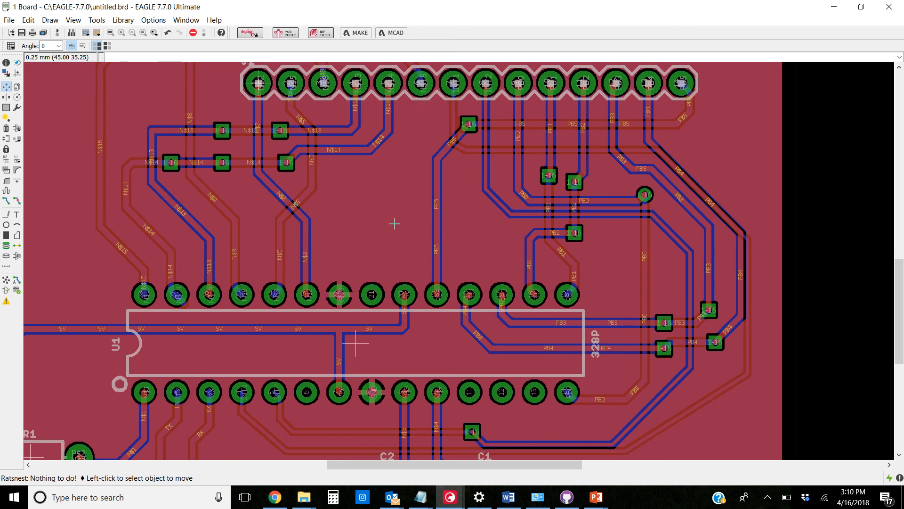
scroll(378, 265, "down", 3)
scroll(398, 309, "up", 1)
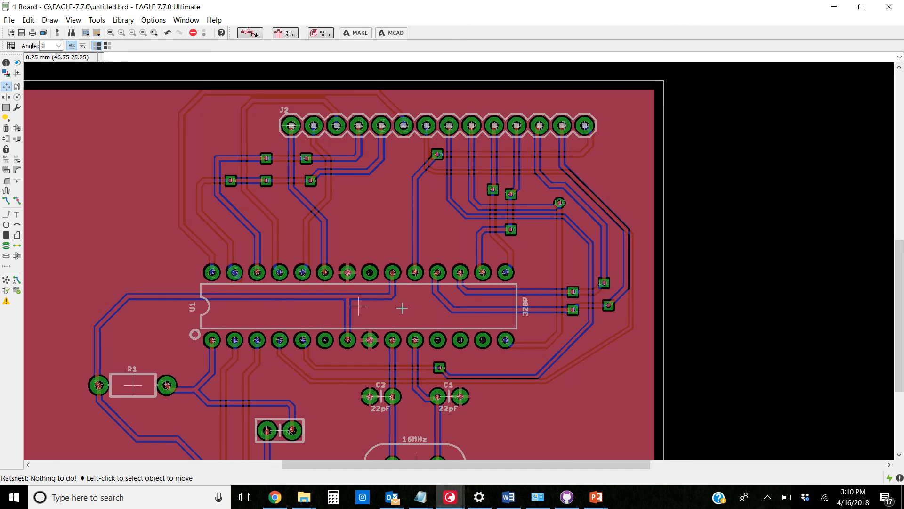
scroll(396, 292, "down", 1)
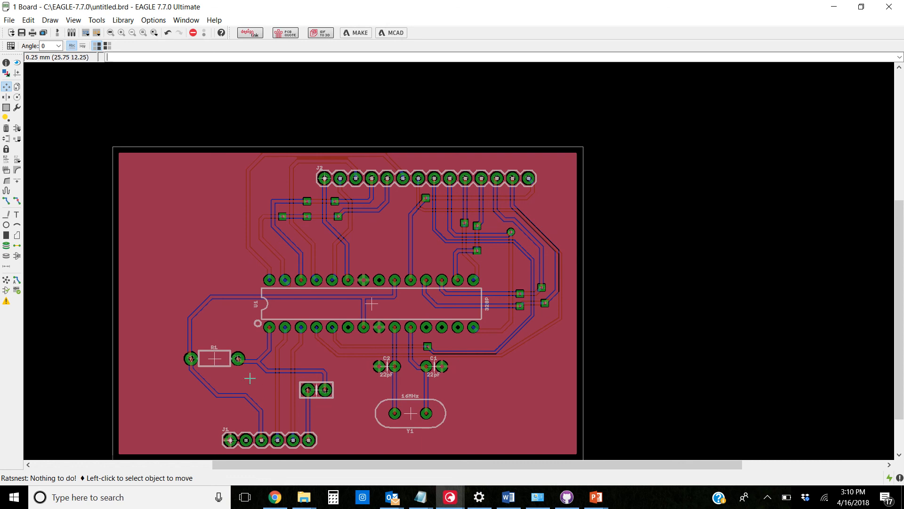
scroll(241, 378, "down", 1)
scroll(264, 419, "up", 2)
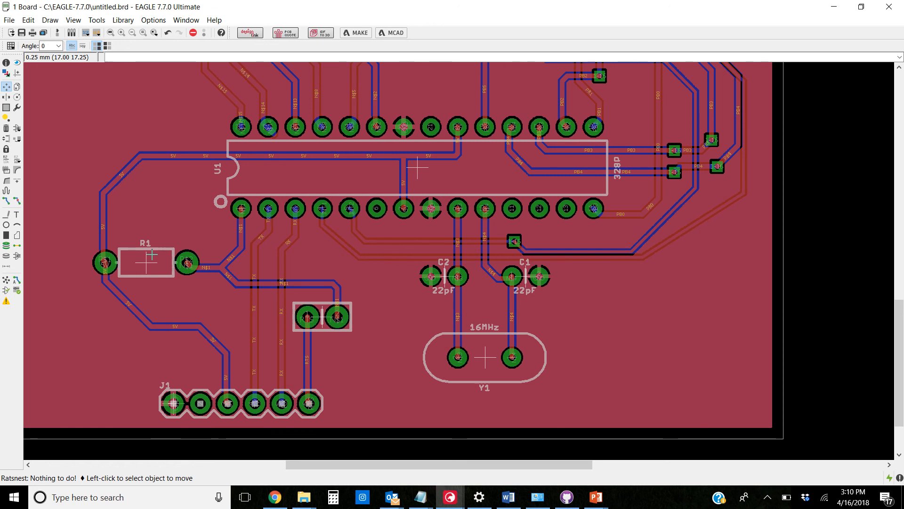
scroll(383, 326, "down", 2)
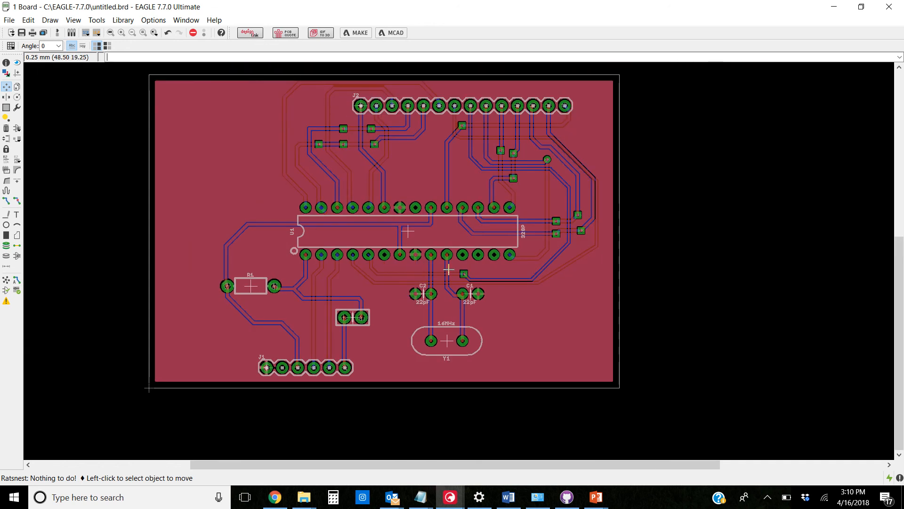
scroll(469, 150, "up", 2)
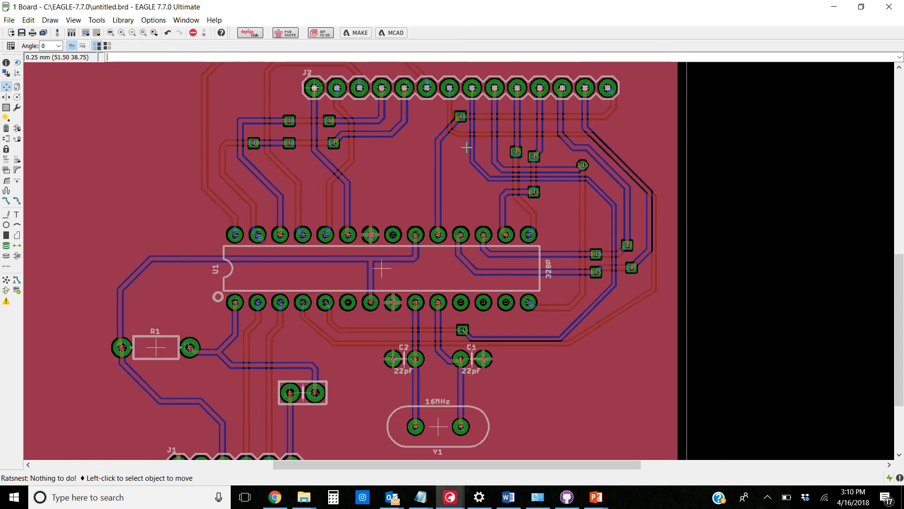
scroll(468, 149, "down", 1)
scroll(466, 147, "down", 2)
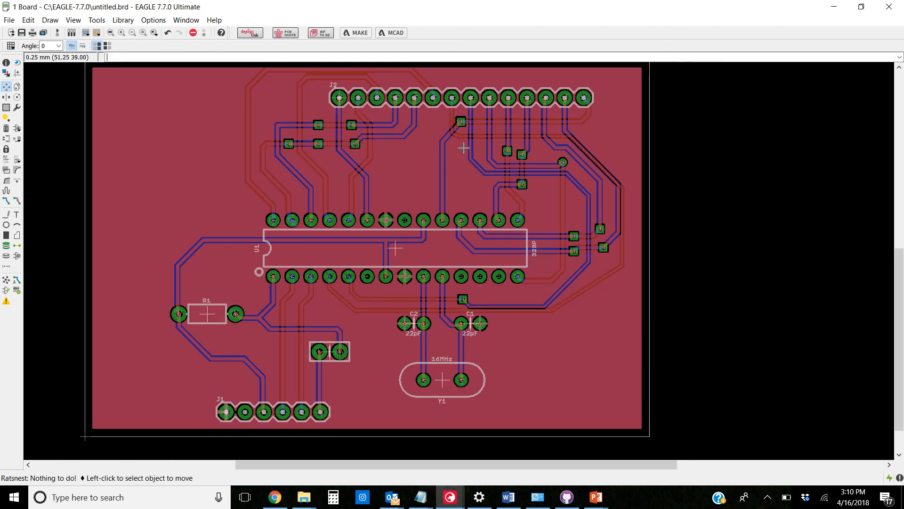
scroll(462, 149, "up", 1)
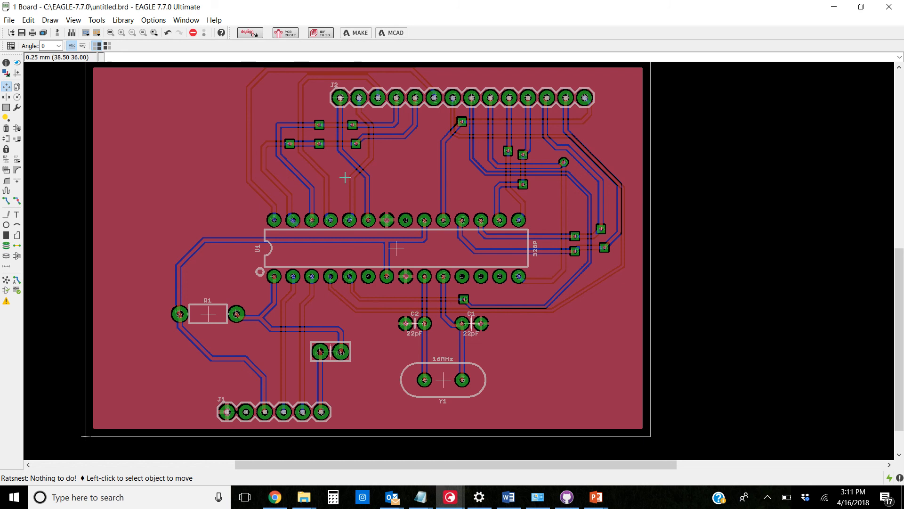
Create a GND text label and assign it to layer 21 tPlace
left_click(17, 215)
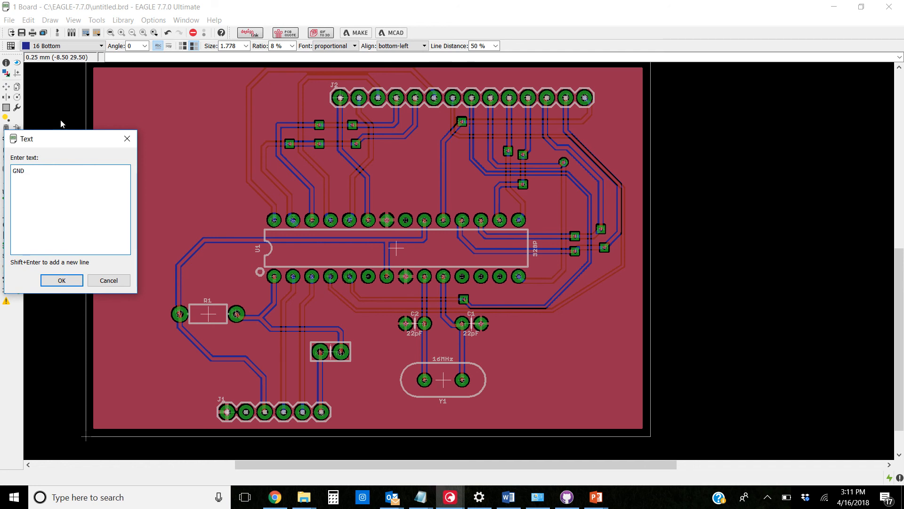
left_click(62, 280)
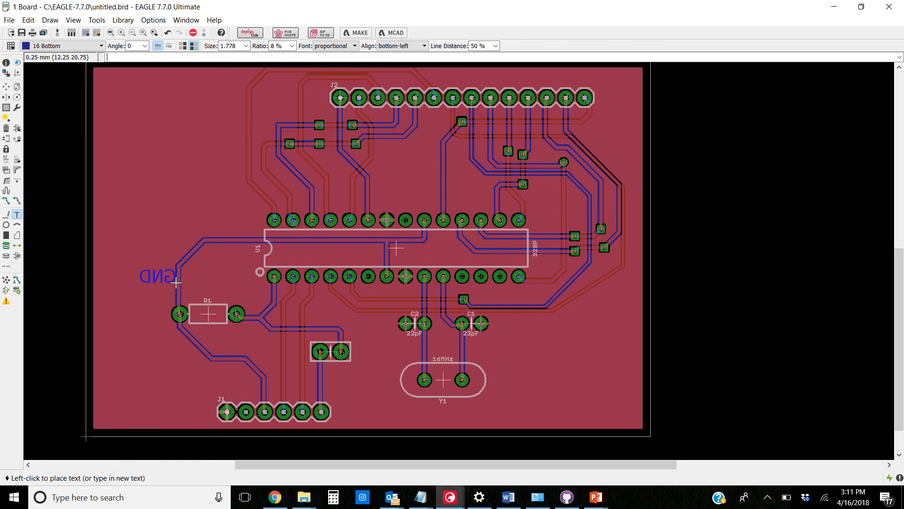
left_click(102, 46)
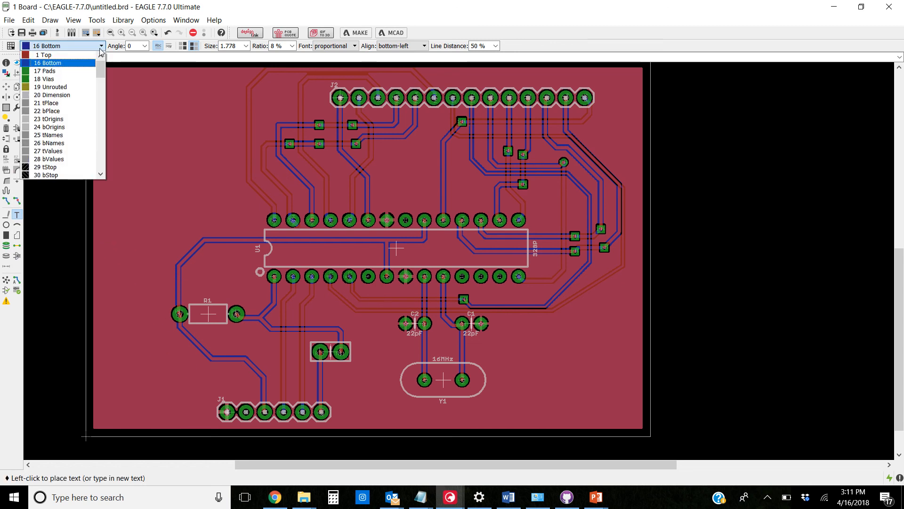
left_click(54, 104)
left_click(101, 46)
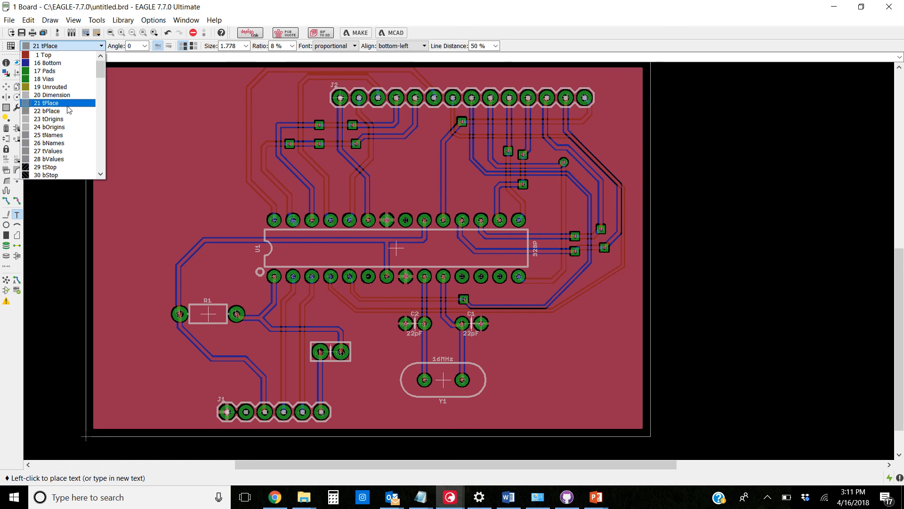
left_click(68, 106)
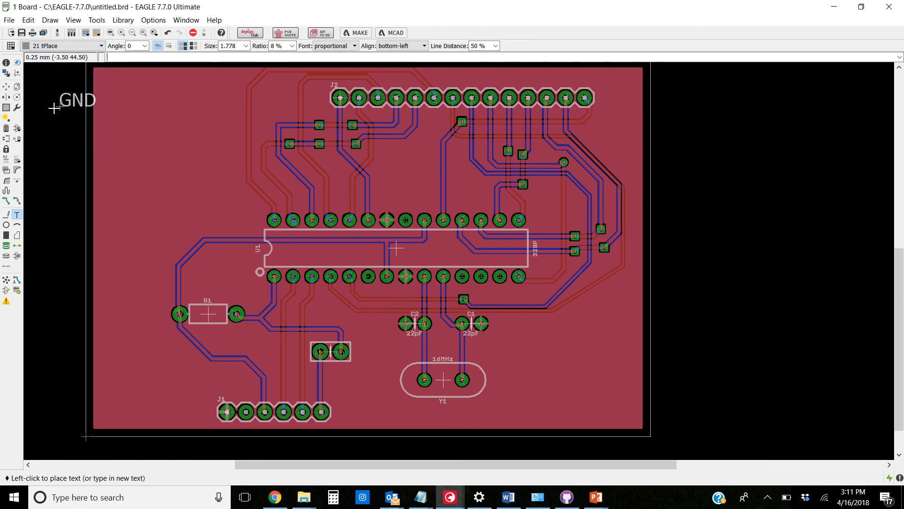
Rotate the GND label to 90 degrees and place it directly above J1's GND pin
right_click(208, 373)
right_click(208, 373)
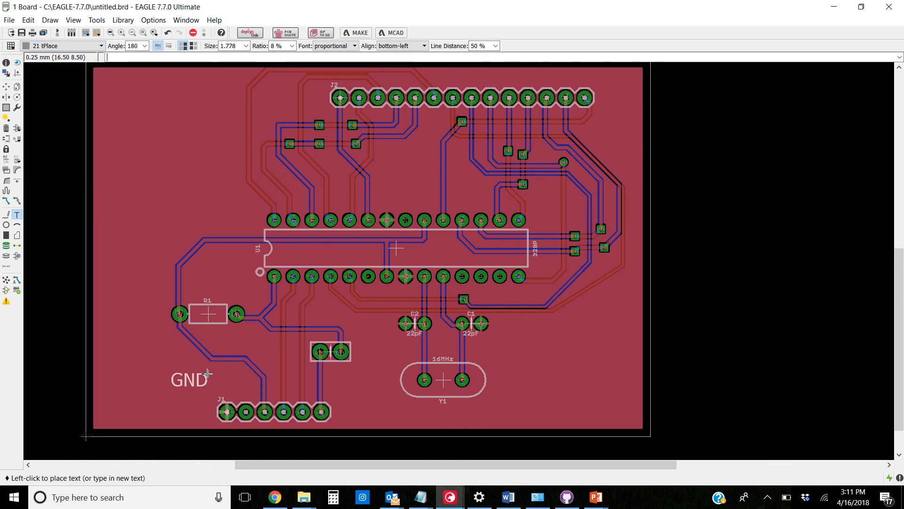
right_click(208, 373)
right_click(207, 372)
right_click(208, 373)
right_click(222, 384)
right_click(223, 384)
right_click(223, 384)
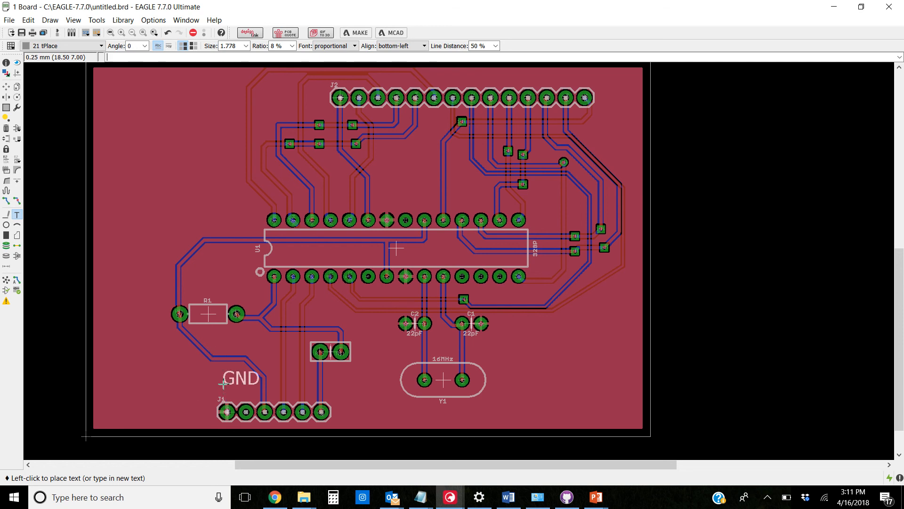
right_click(225, 386)
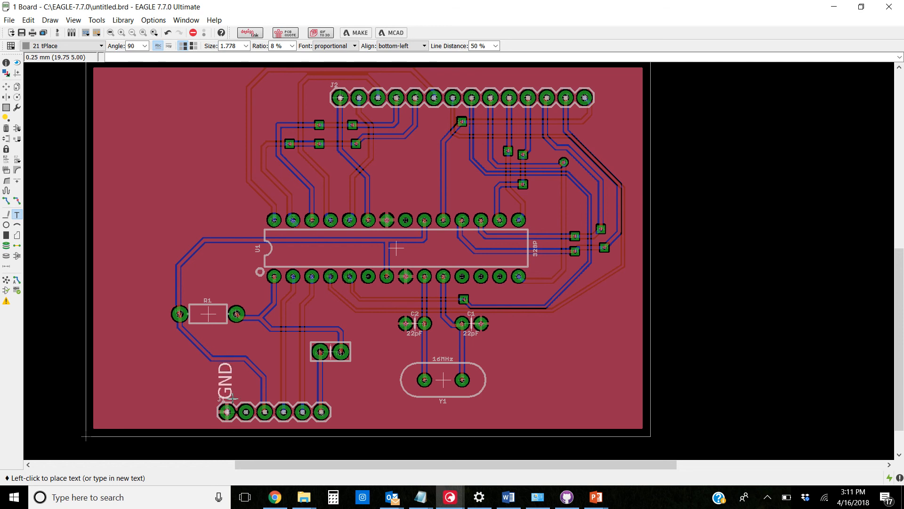
left_click(232, 397)
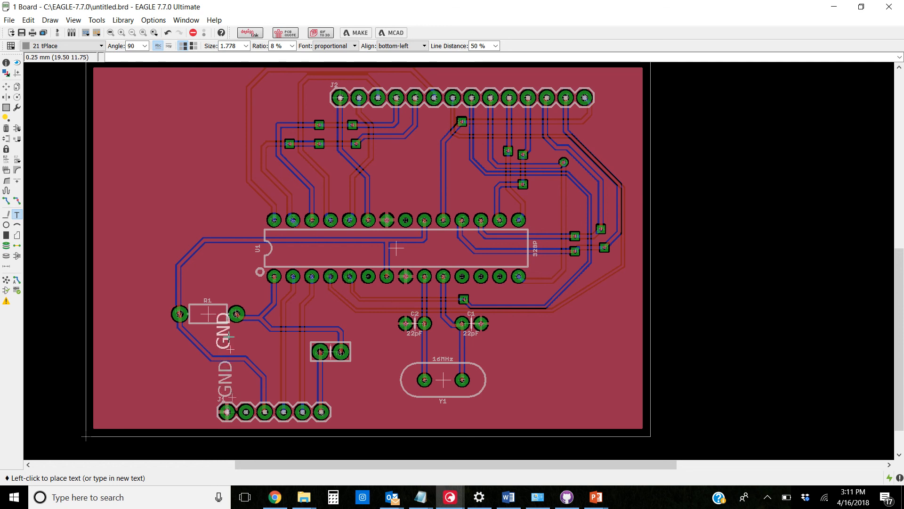
scroll(233, 400, "down", 2)
scroll(235, 404, "up", 4)
scroll(234, 402, "up", 3)
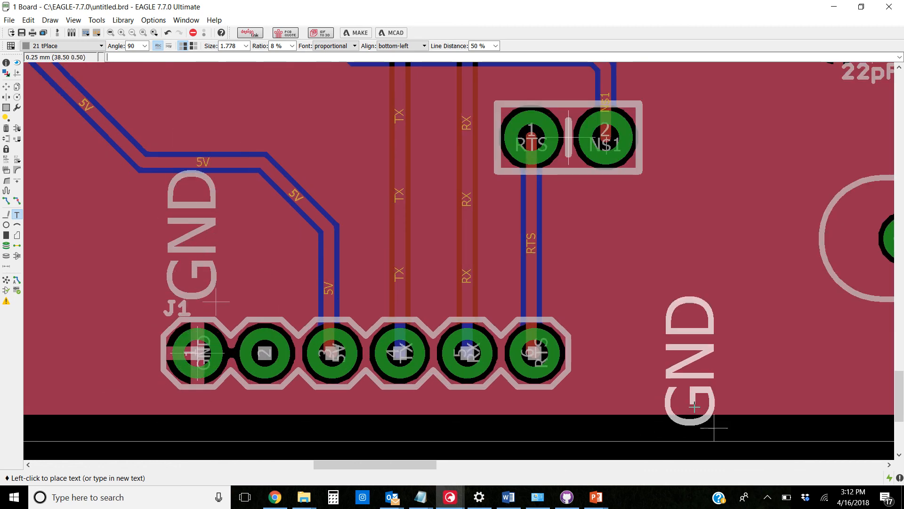
scroll(657, 383, "down", 2)
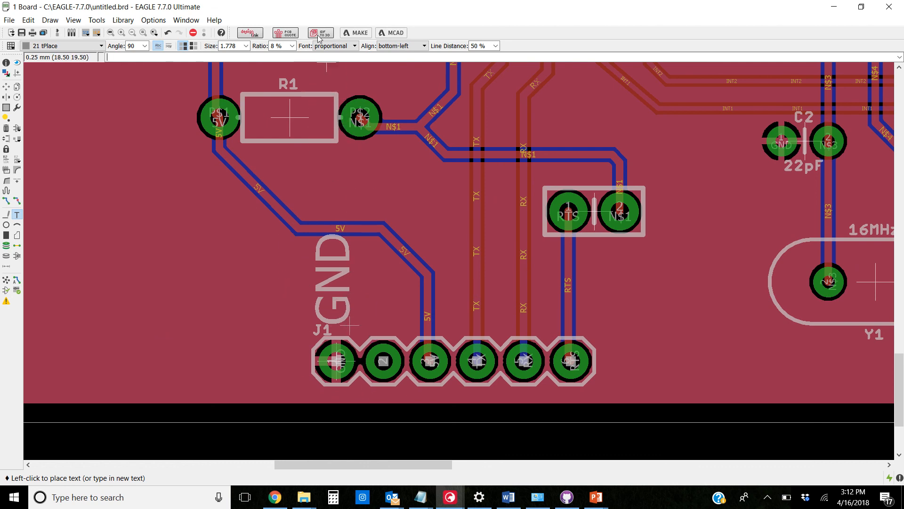
mouse_move(322, 4)
left_click(377, 21)
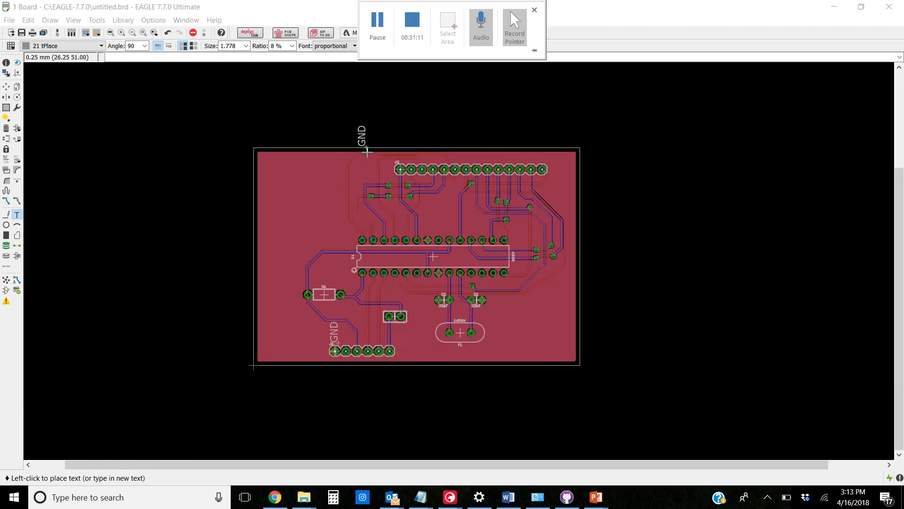
Set the text size of the GND label above J1 to 1.27
scroll(344, 360, "down", 1)
scroll(343, 361, "up", 5)
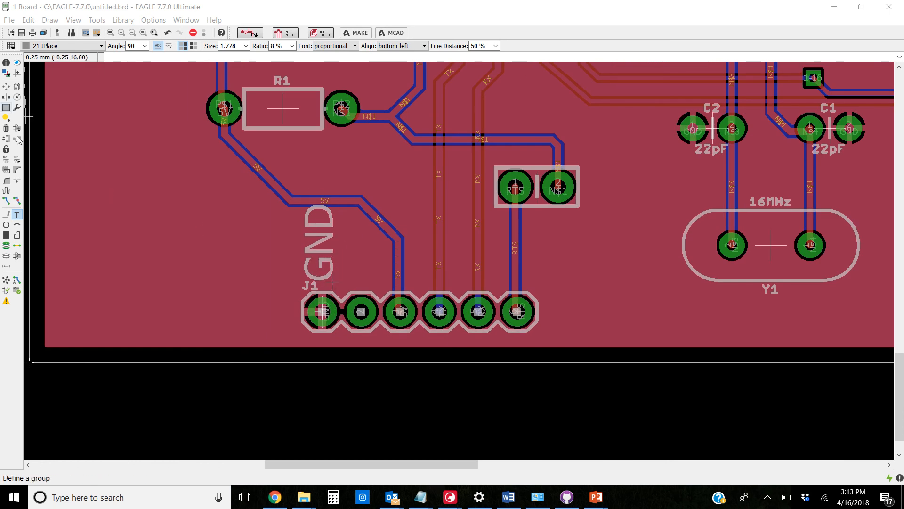
left_click(6, 63)
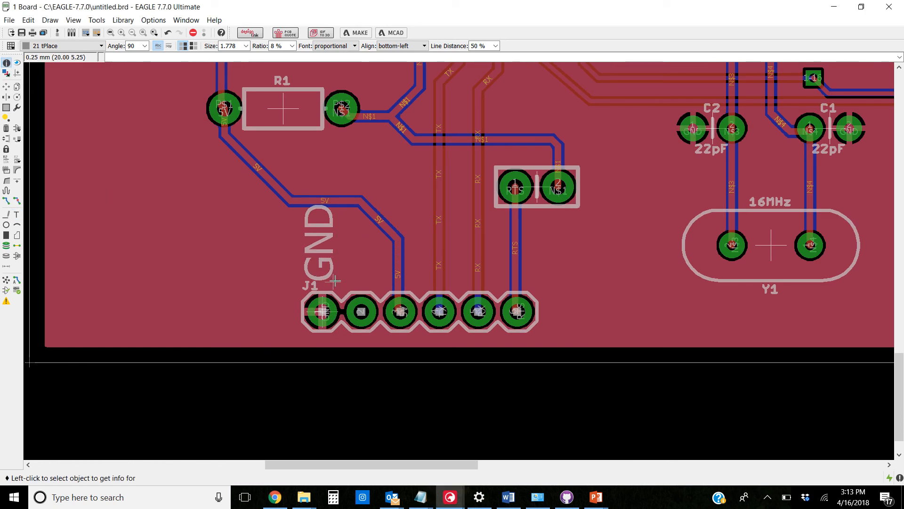
left_click(335, 286)
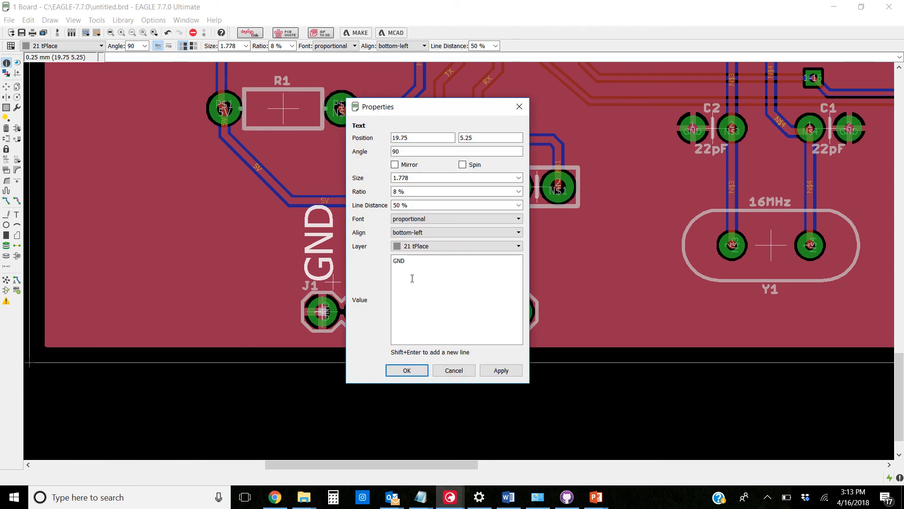
left_click(519, 178)
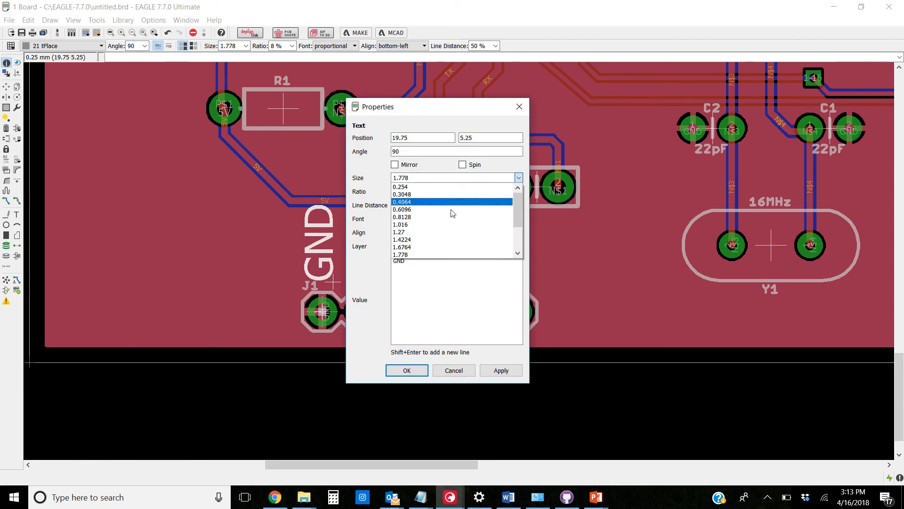
left_click(433, 232)
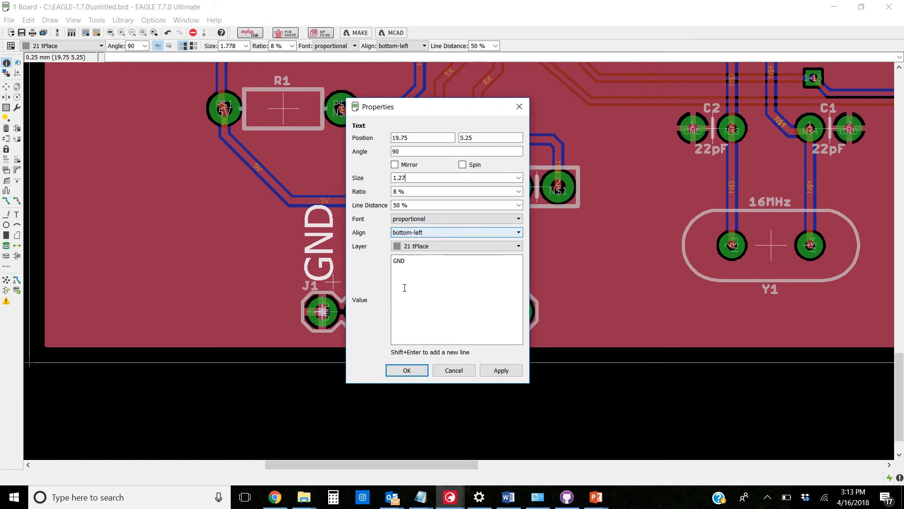
left_click(406, 370)
Move the GND label slightly upward so it sits above J1's GND pin, clear of the J1 name
left_click(6, 87)
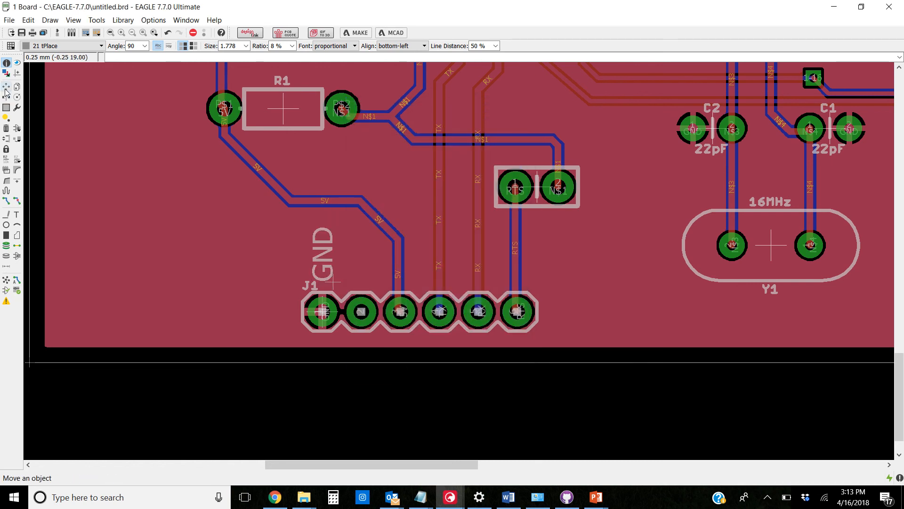
left_click(340, 281)
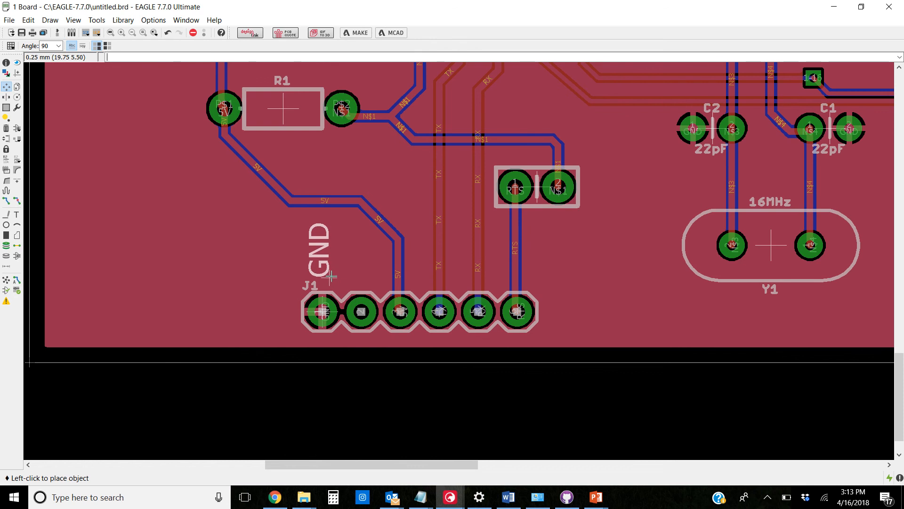
left_click(332, 274)
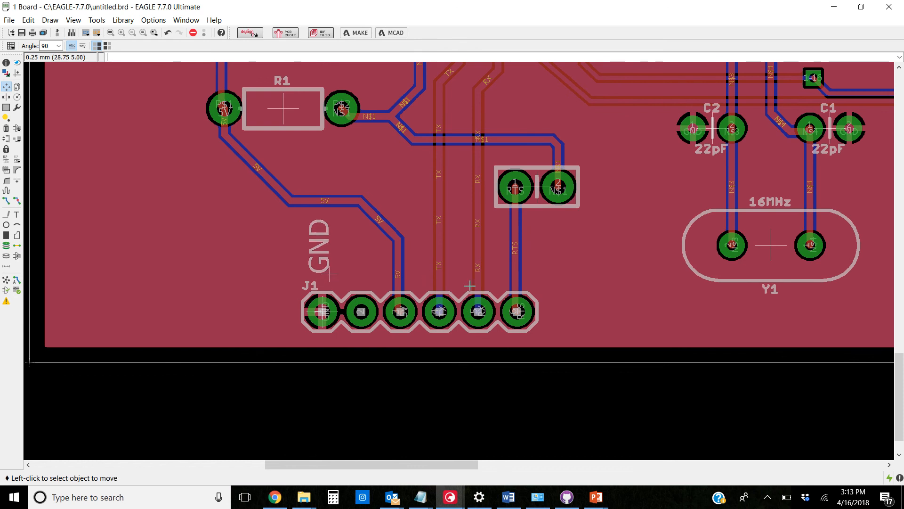
Copy the vertical GND label and place copies directly above J1's pins 2, 3 and 4, in line with the original
scroll(365, 311, "up", 2)
scroll(365, 311, "down", 2)
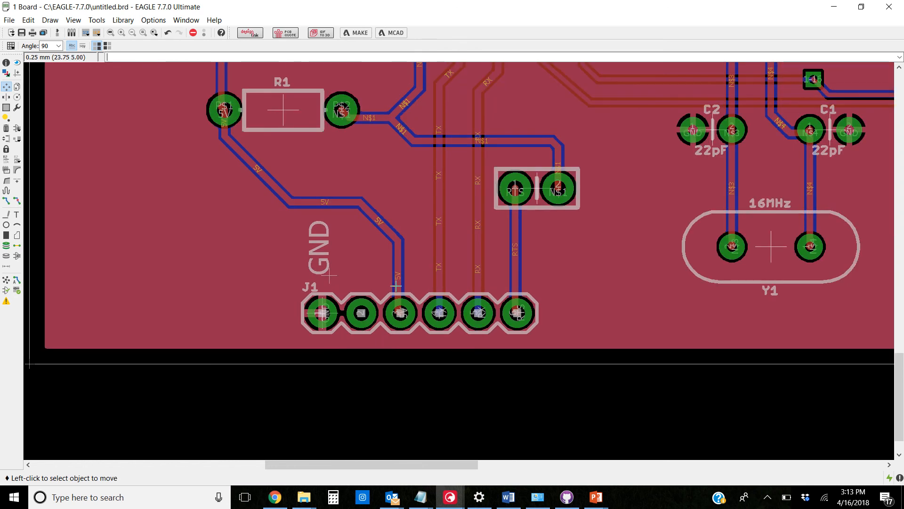
left_click(18, 87)
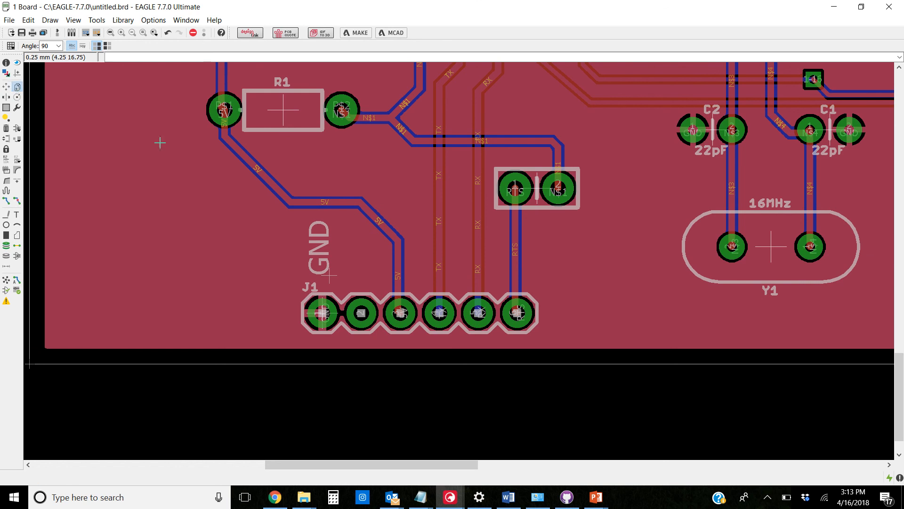
left_click(330, 274)
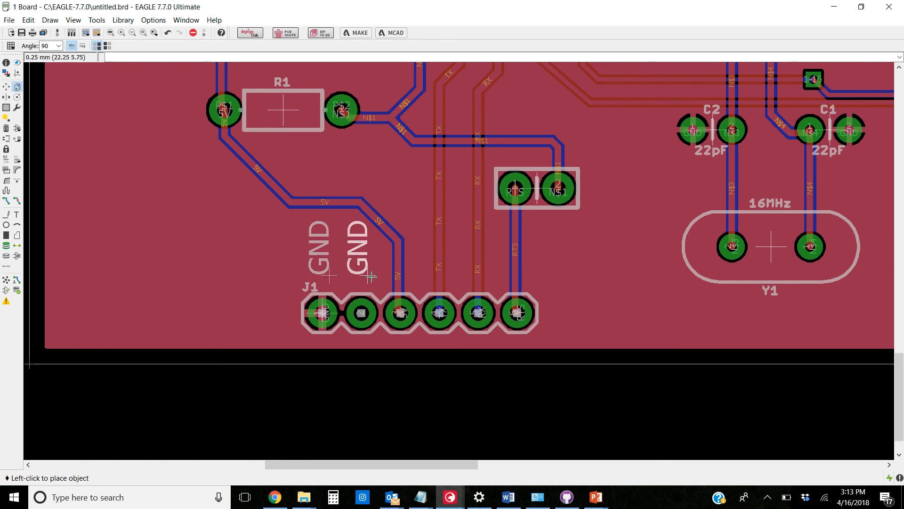
left_click(368, 275)
left_click(368, 275)
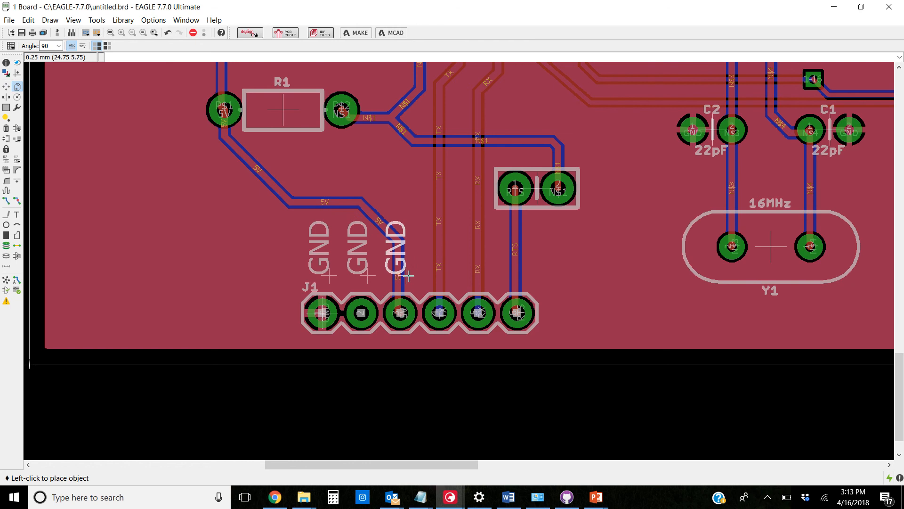
left_click(407, 276)
left_click(408, 275)
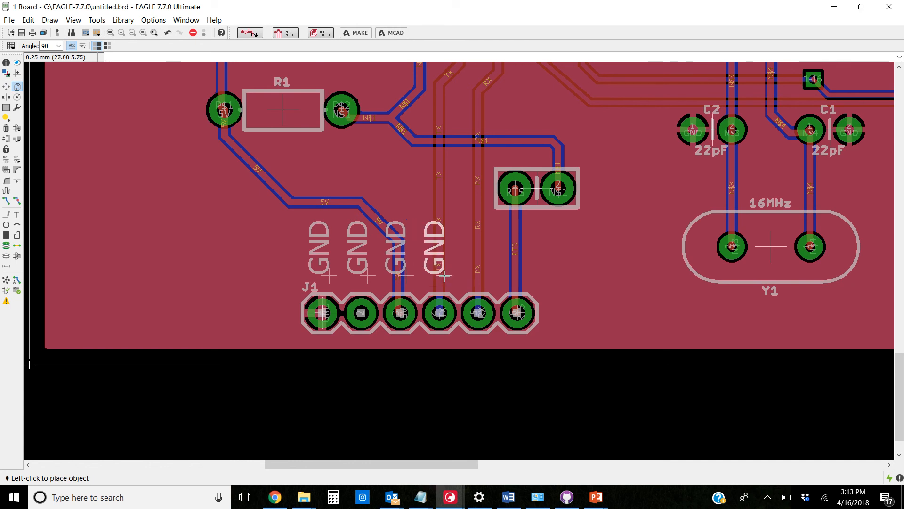
left_click(445, 276)
Place two more copies of the GND label above J1's pins 5 and 6, continuing the evenly spaced row
left_click(470, 269)
left_click(450, 273)
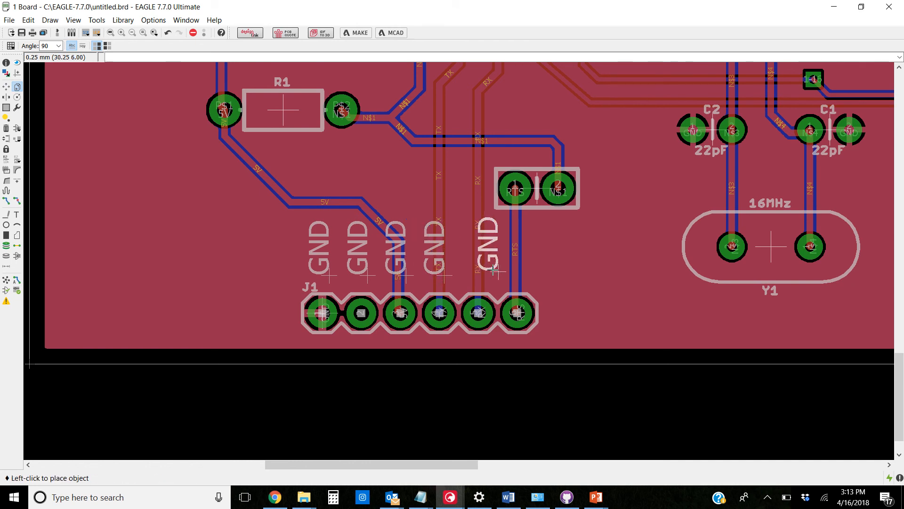
left_click(482, 275)
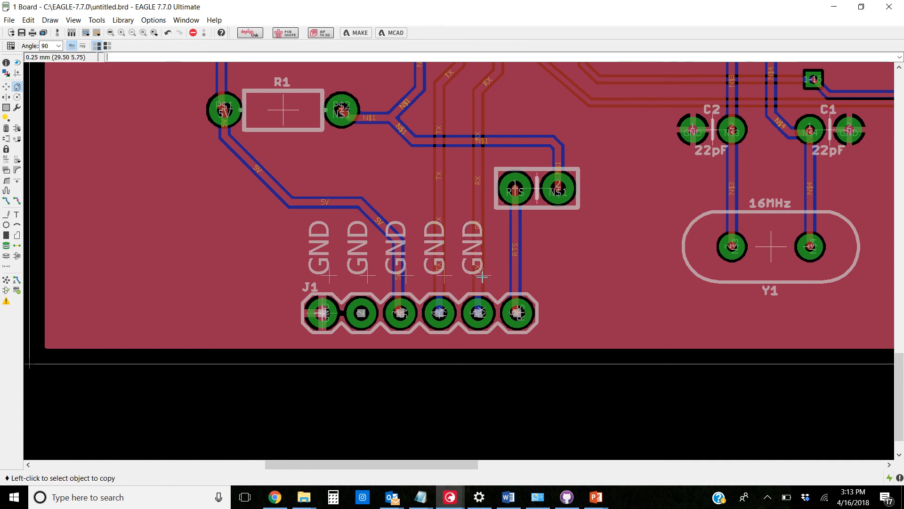
left_click(482, 276)
left_click(483, 274)
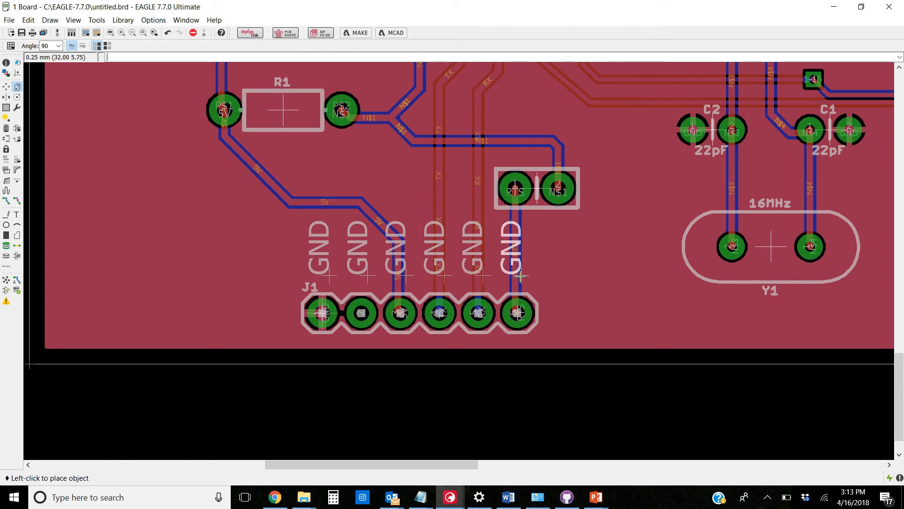
left_click(521, 276)
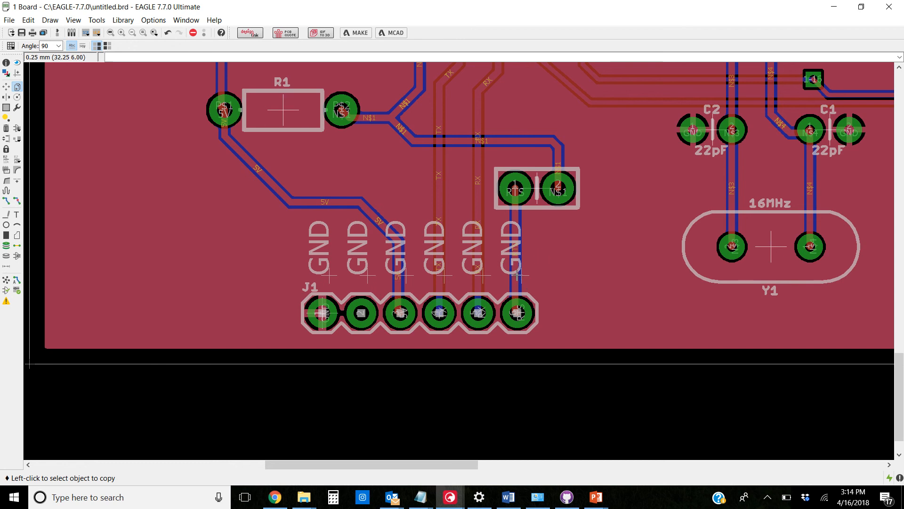
left_click(520, 275)
left_click(526, 276)
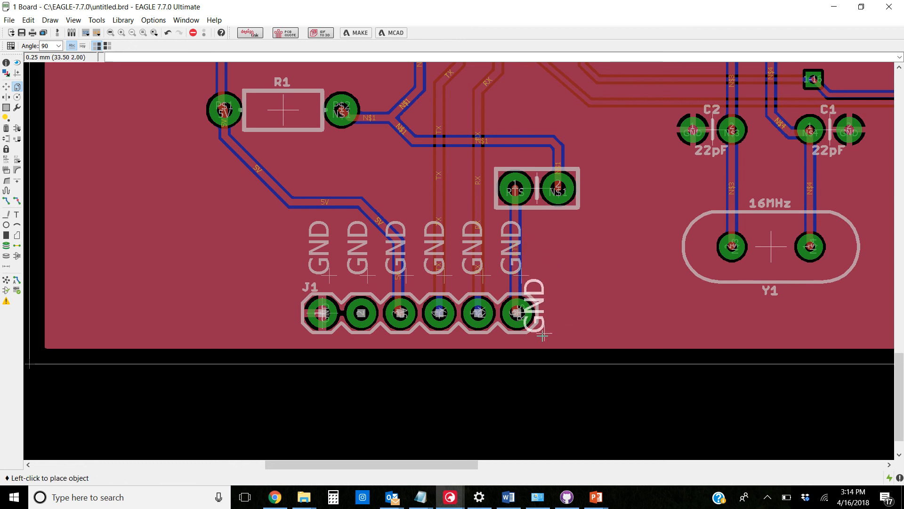
left_click(532, 340)
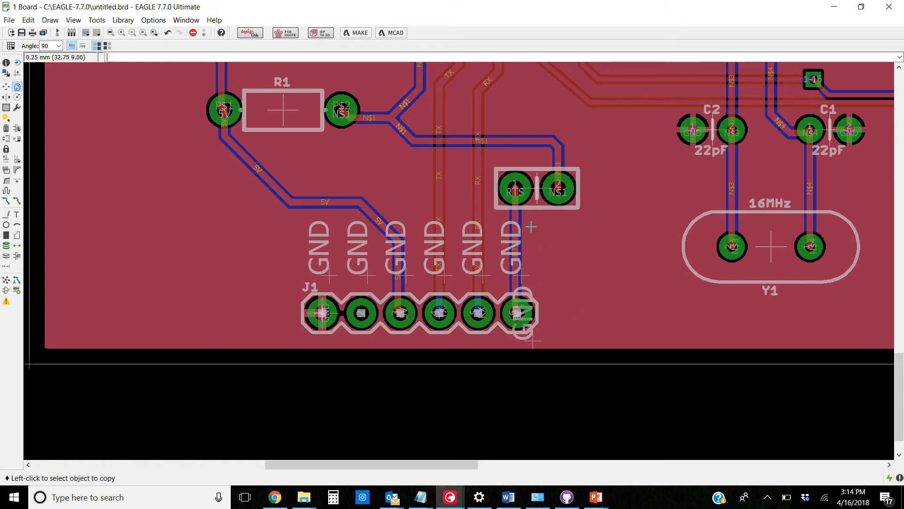
left_click(6, 87)
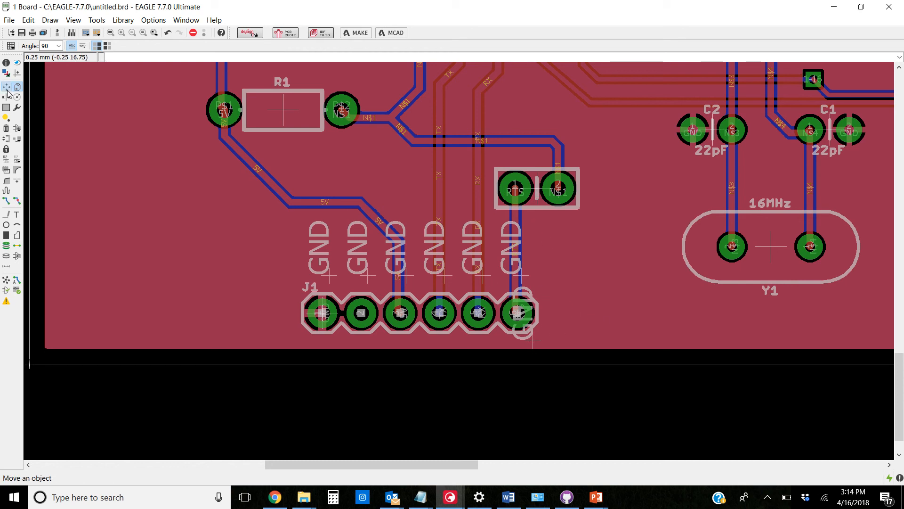
left_click(534, 343)
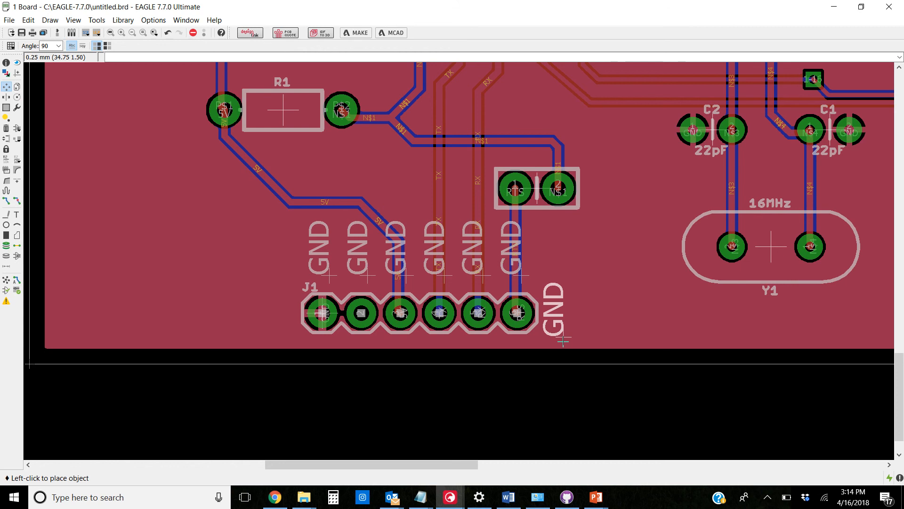
left_click(588, 325)
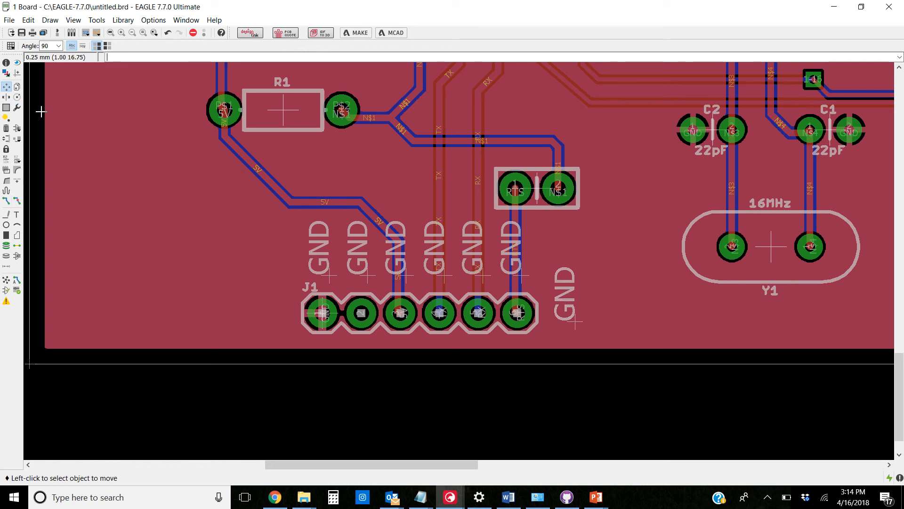
left_click(6, 129)
left_click(573, 320)
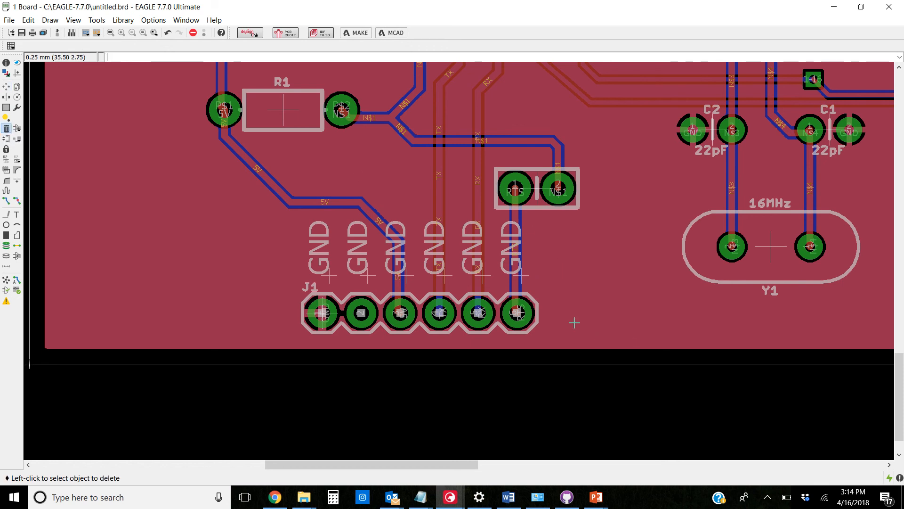
Move the GND label above J1's pin 6 slightly down and to the right so it lines up with the pin
left_click(6, 86)
left_click(528, 280)
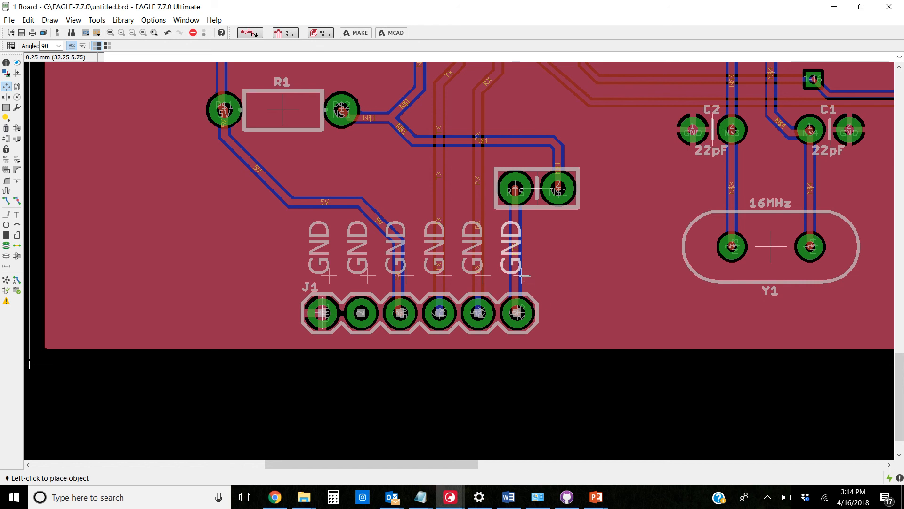
left_click(528, 279)
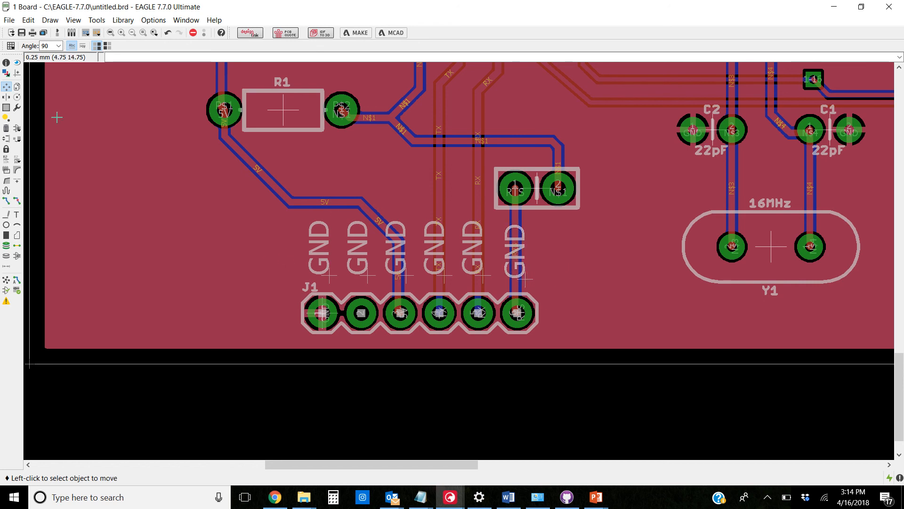
Change the text of the GND label above J1's pin 4 to TX
left_click(6, 62)
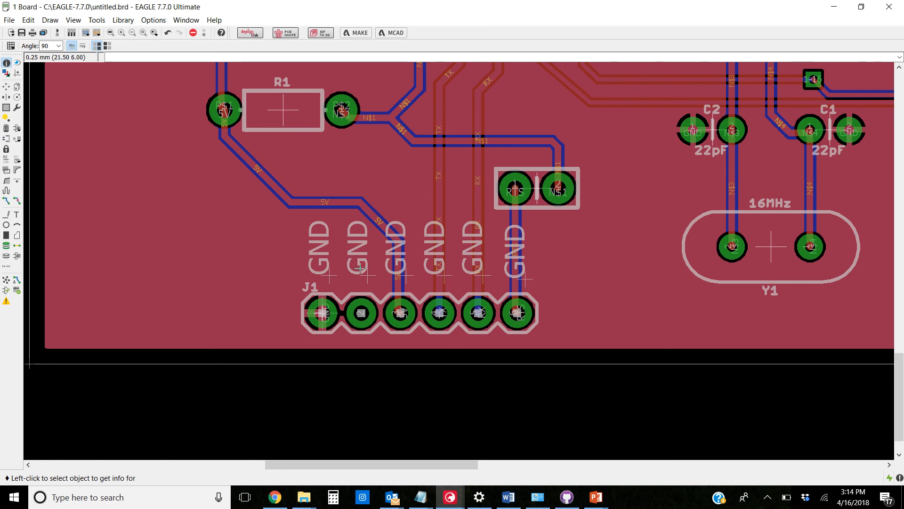
scroll(366, 313, "up", 3)
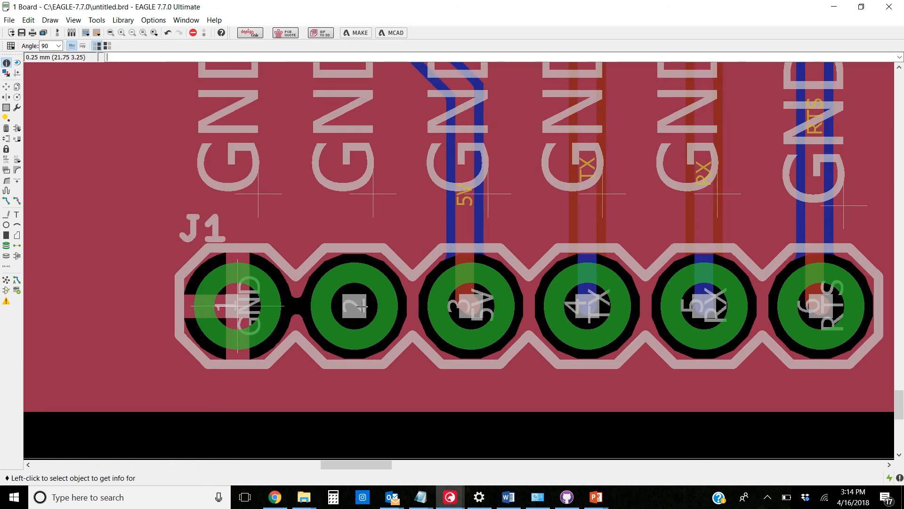
scroll(361, 306, "down", 1)
scroll(453, 246, "down", 1)
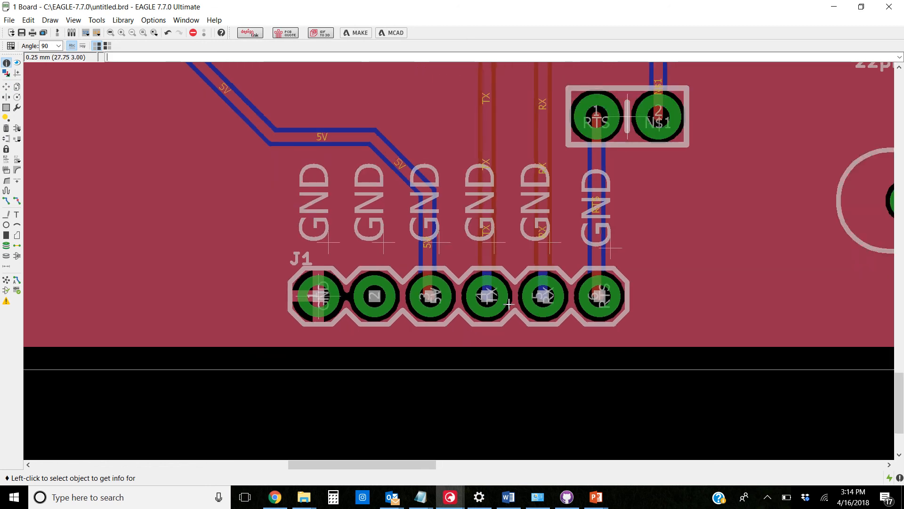
scroll(492, 304, "up", 3)
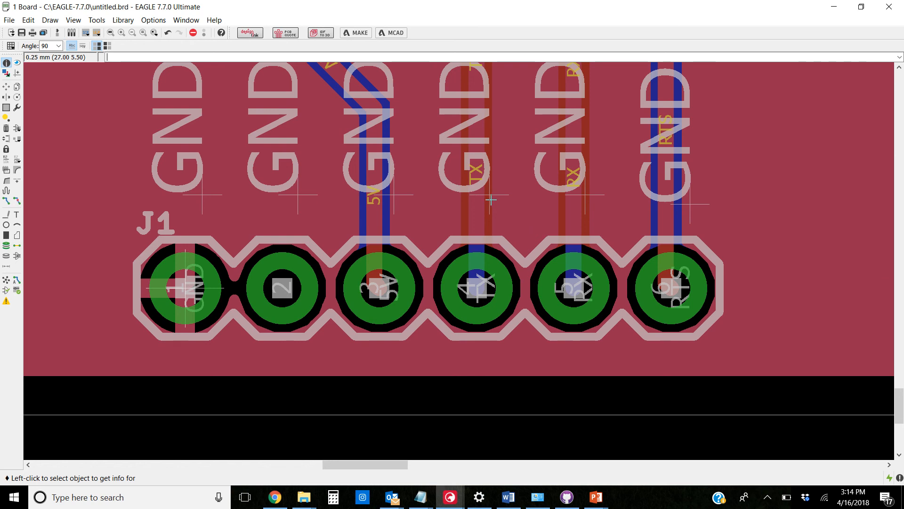
left_click(491, 194)
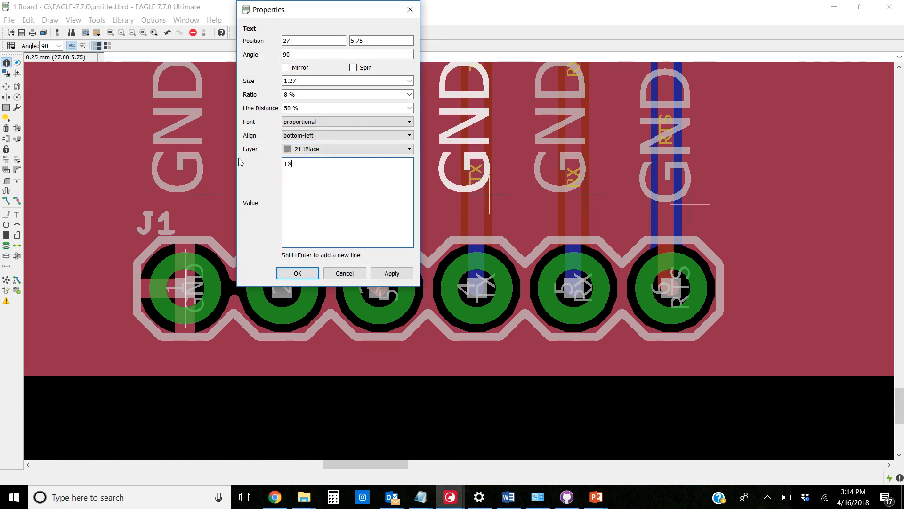
left_click(298, 273)
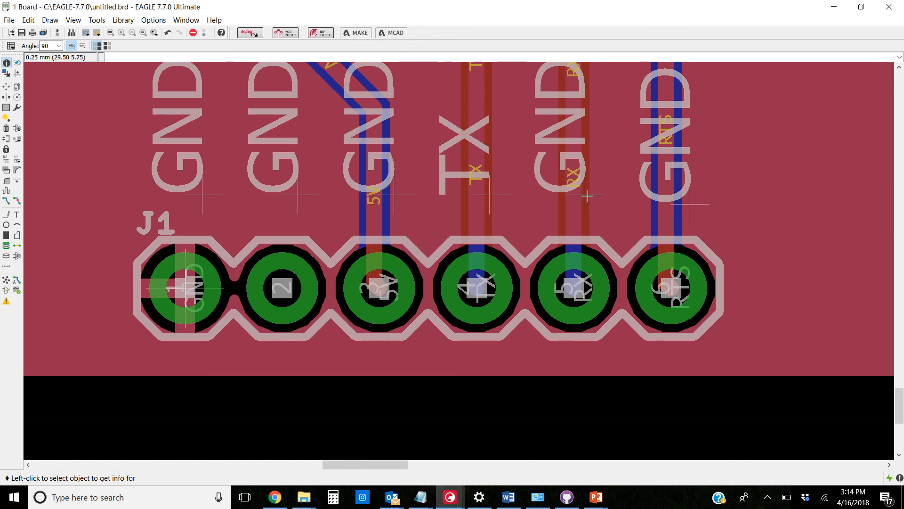
Change the text of the GND label above J1's pin 5 to RX
left_click(587, 195)
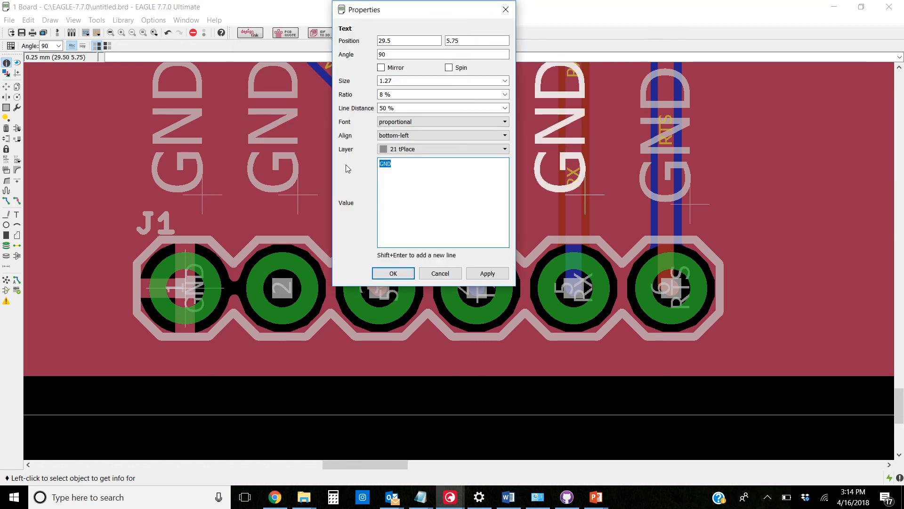
type("RX")
left_click(394, 273)
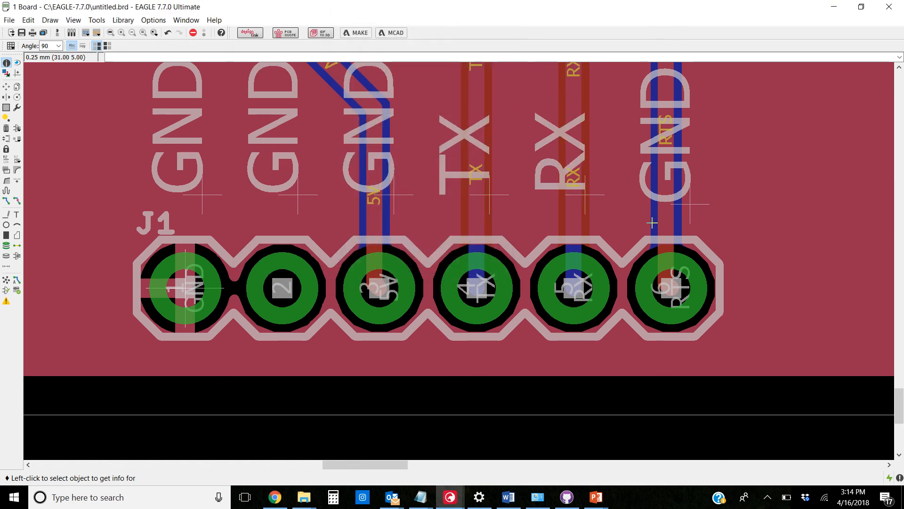
Change the text of the GND label above J1's pin 6 to RTS
left_click(697, 202)
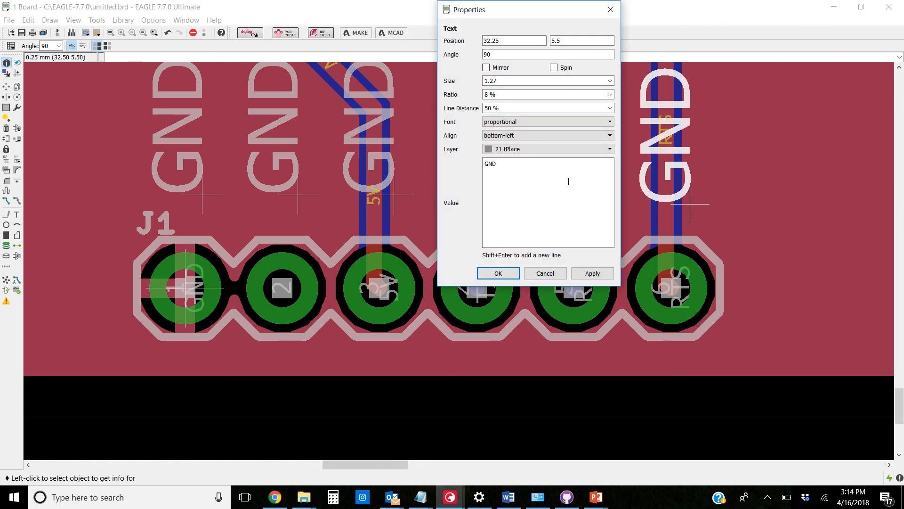
left_click(504, 166)
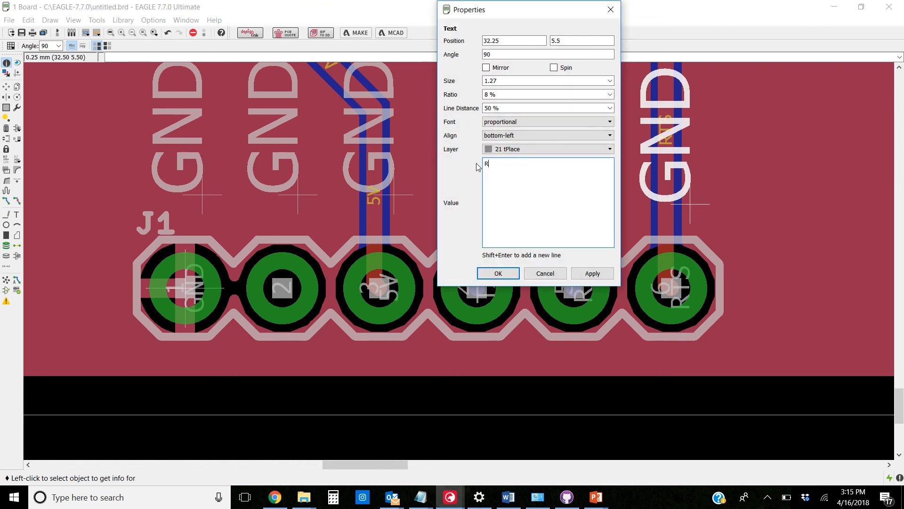
type("RTS")
left_click(498, 274)
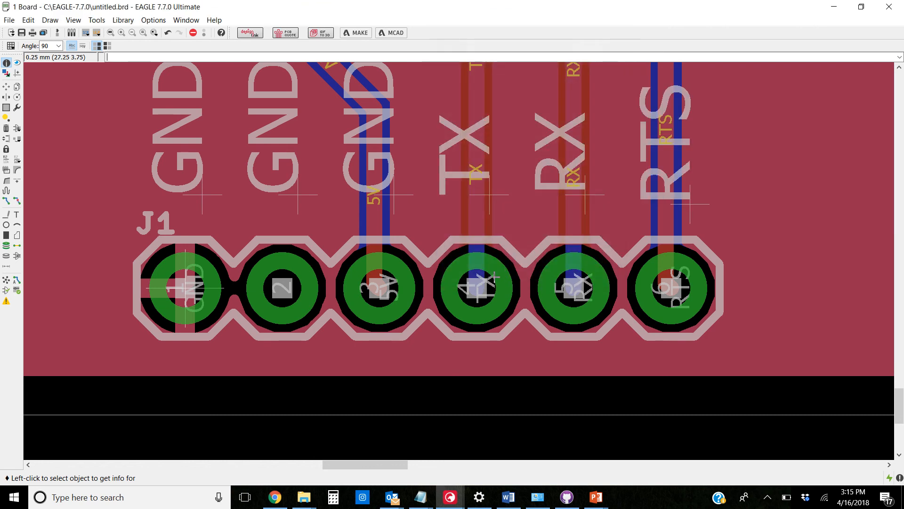
Change the text of the GND label above J1's pin 3 to 5V
scroll(498, 273, "down", 3)
scroll(404, 232, "up", 3)
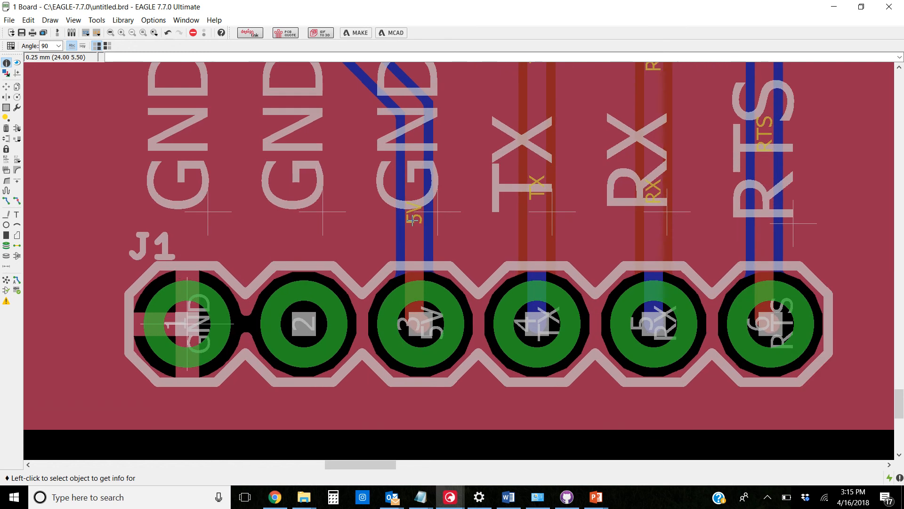
left_click(439, 213)
left_click(538, 171)
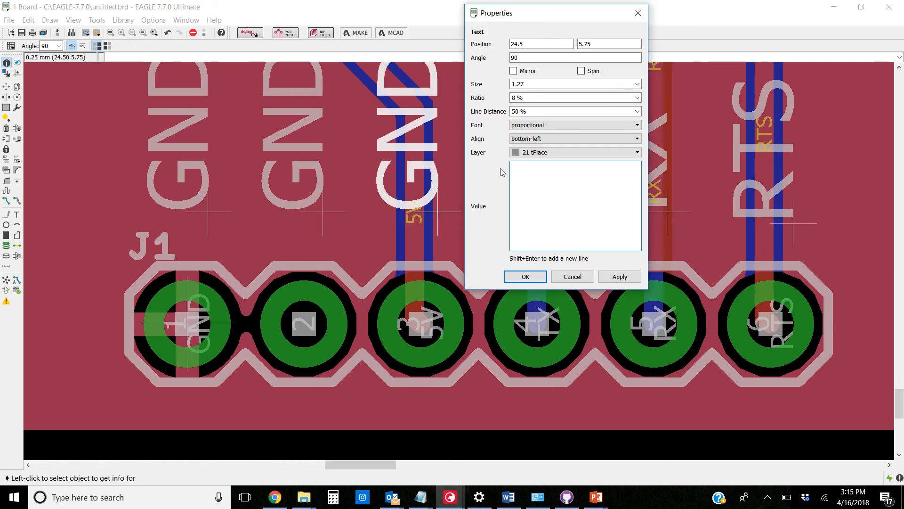
left_click(523, 276)
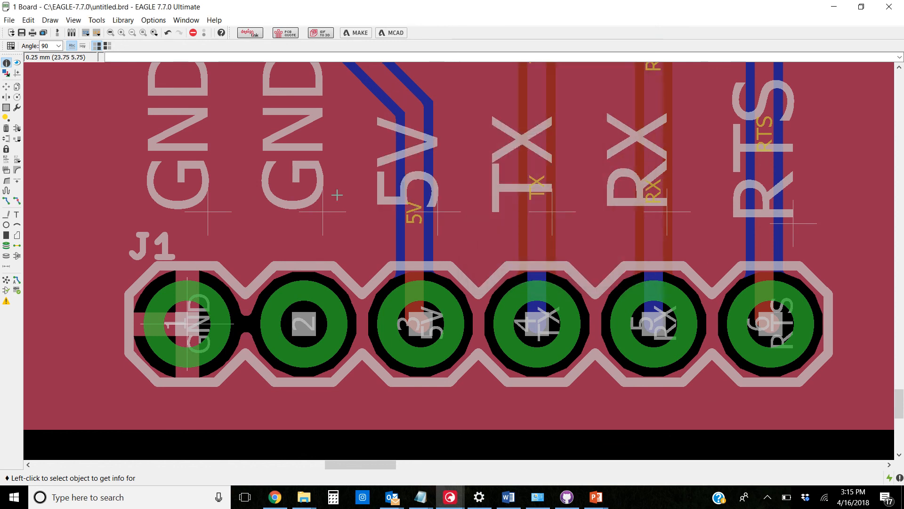
Change the text of the GND label above J1's pin 2 to CTS
scroll(337, 194, "down", 3)
scroll(339, 208, "up", 3)
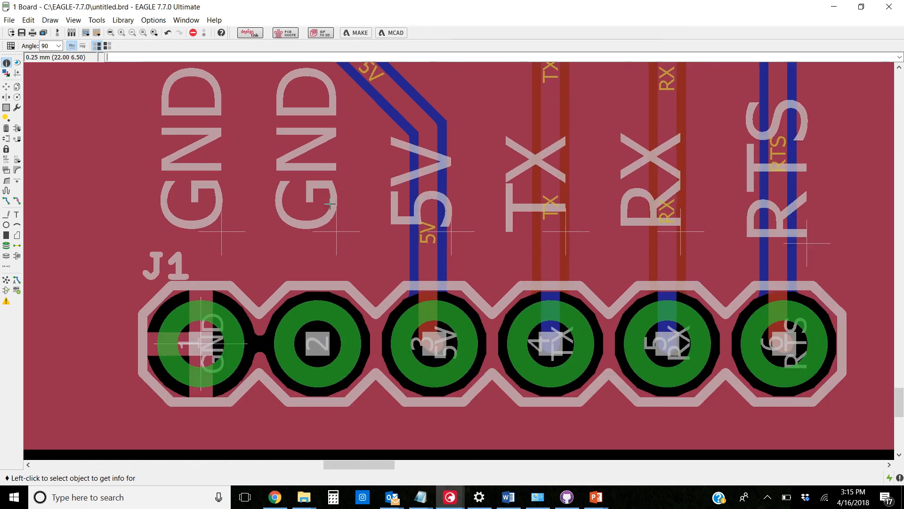
left_click(341, 228)
double_click(416, 176)
type("CTS")
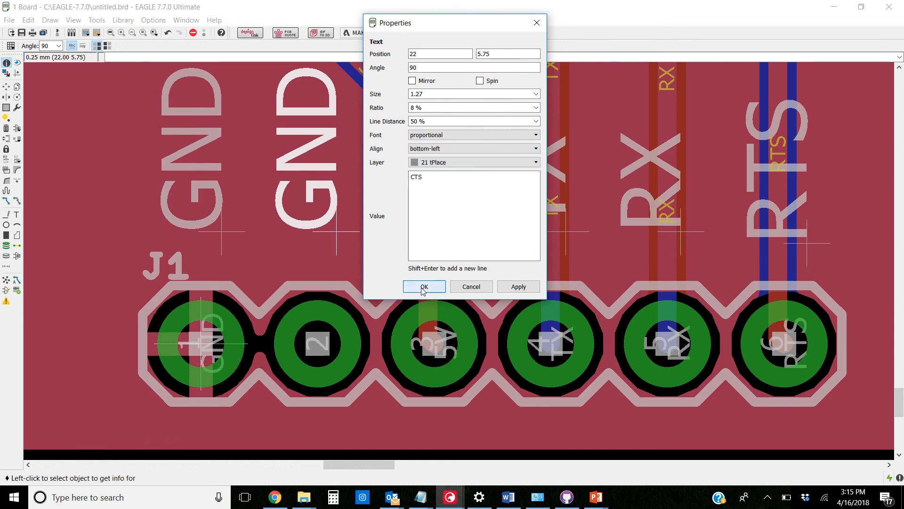
left_click(415, 290)
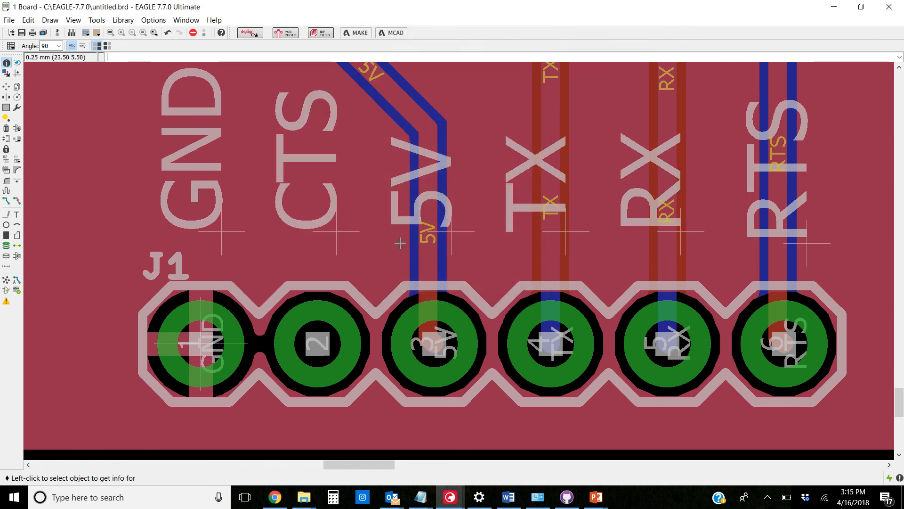
scroll(370, 179, "down", 4)
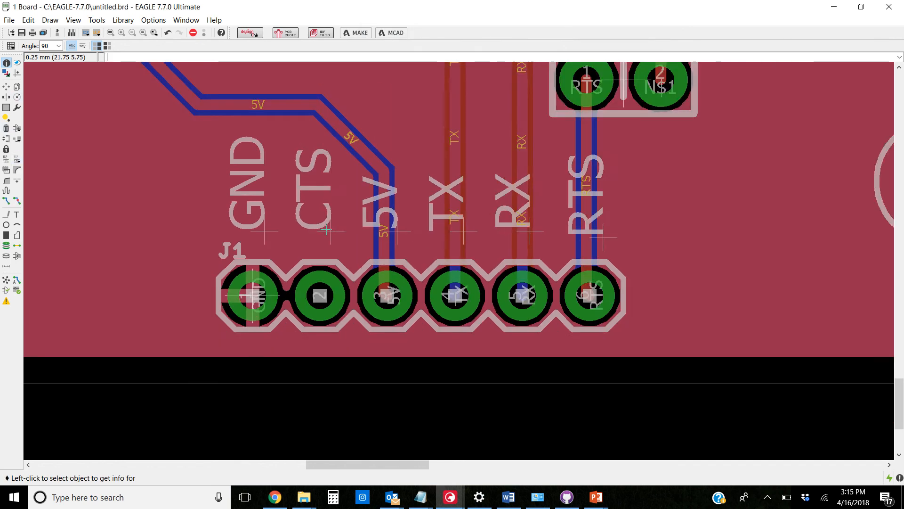
Copy the RTS label above J1's pin 6 and carry the copy over to header J2
scroll(369, 178, "down", 1)
scroll(369, 178, "up", 1)
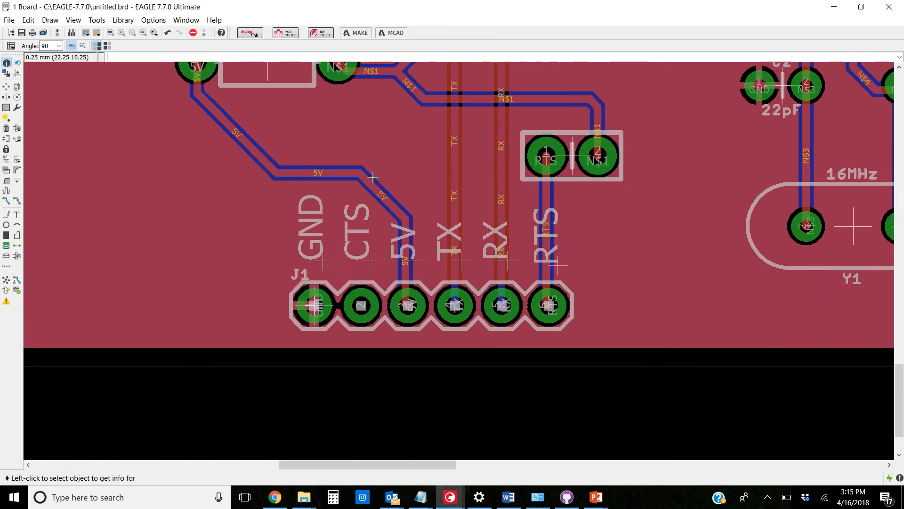
scroll(460, 222, "down", 3)
scroll(480, 251, "down", 3)
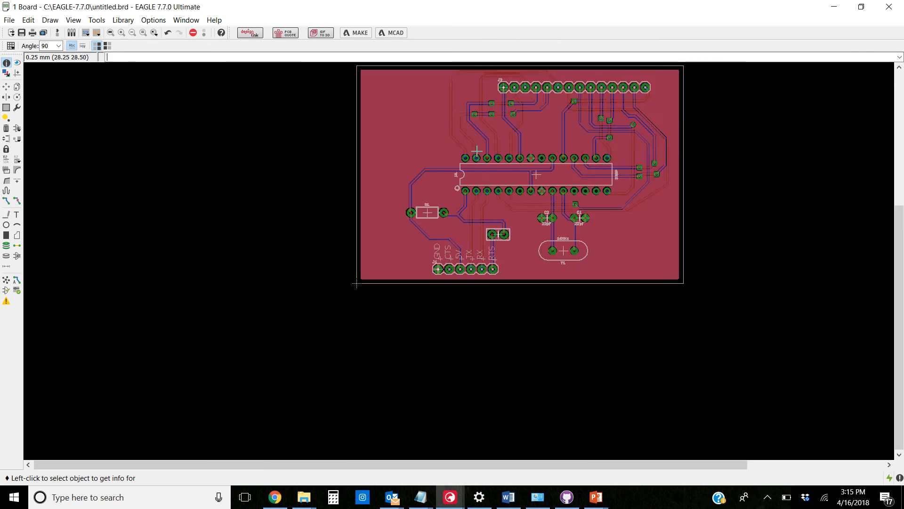
scroll(463, 154, "up", 2)
left_click(12, 74)
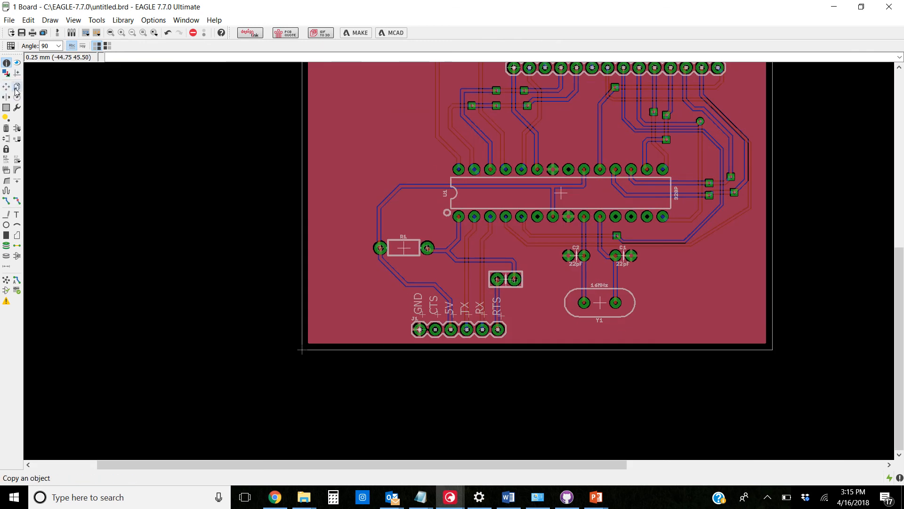
left_click(17, 87)
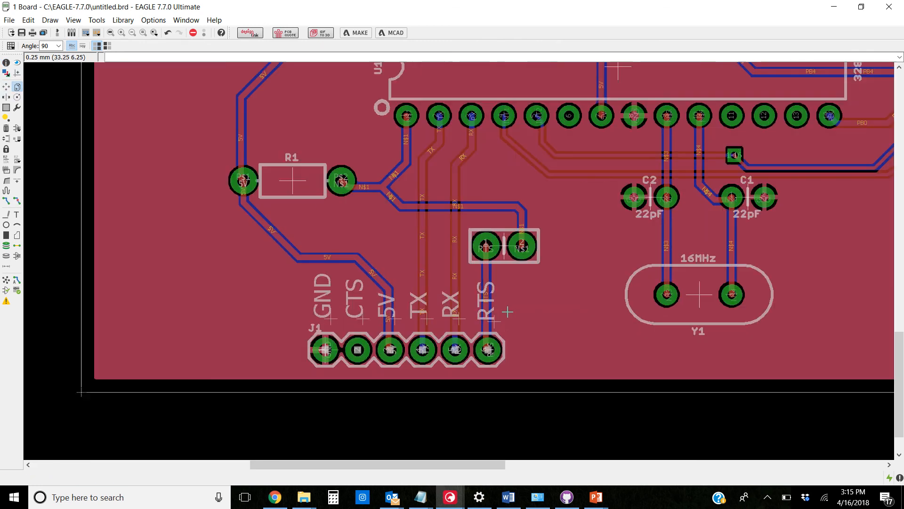
scroll(500, 314, "up", 3)
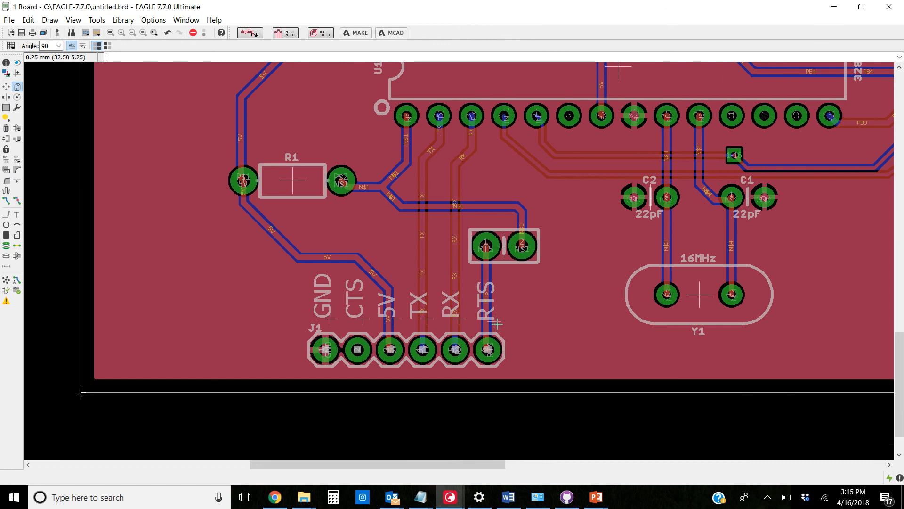
left_click(495, 322)
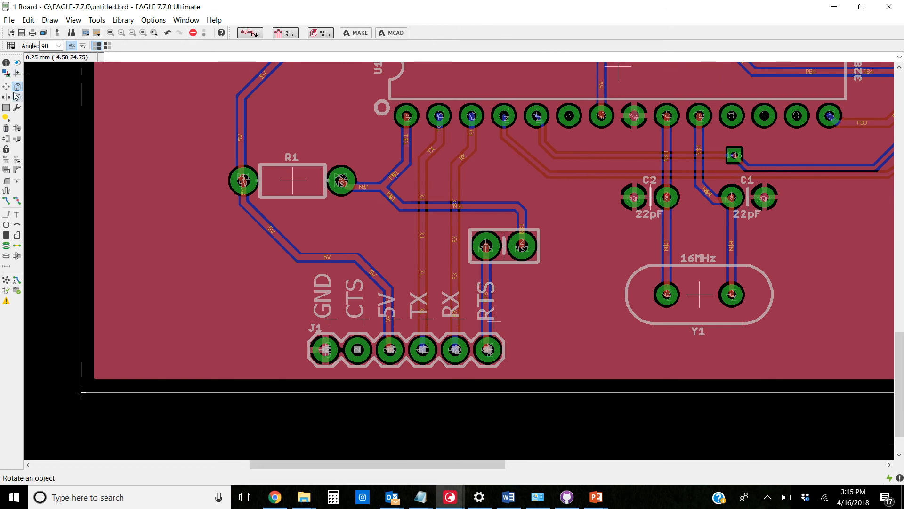
scroll(494, 321, "down", 4)
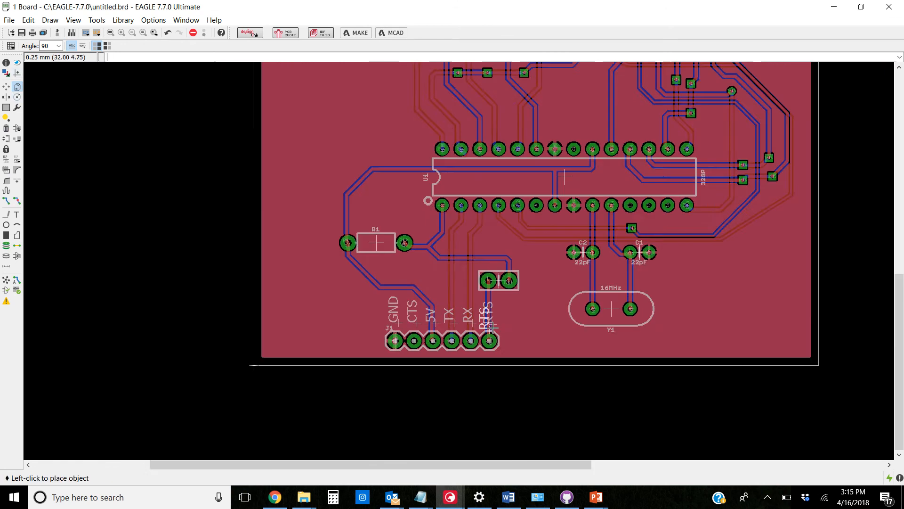
scroll(494, 122, "up", 4)
scroll(494, 121, "up", 2)
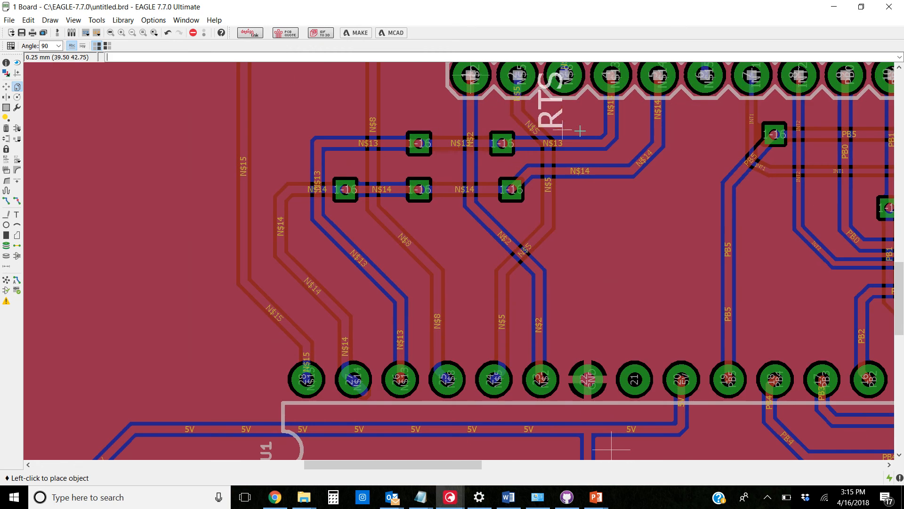
Rotate the RTS label copy to 270 degrees and place it below J2's pin 6
right_click(583, 158)
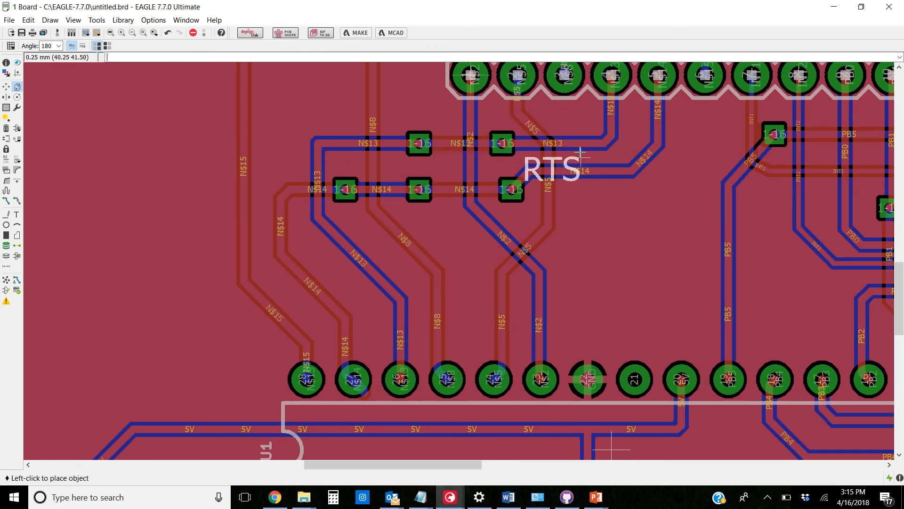
right_click(582, 151)
right_click(553, 112)
right_click(553, 109)
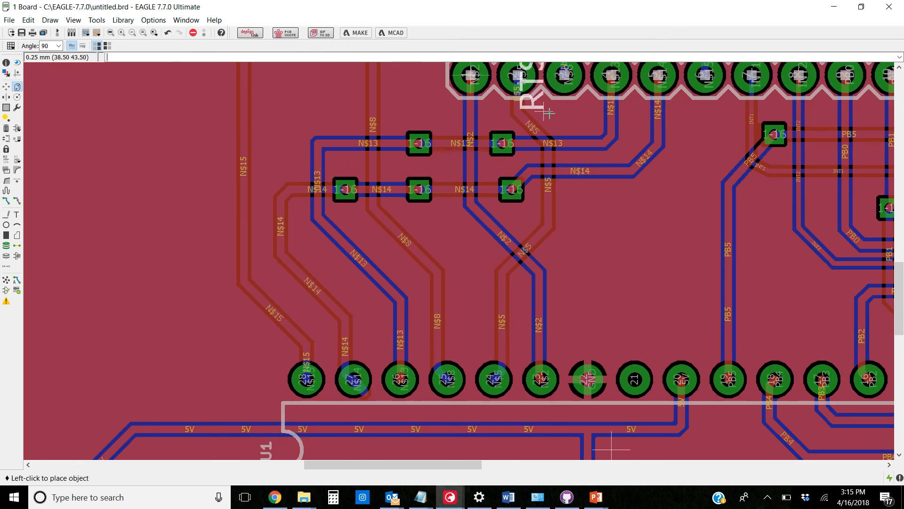
right_click(552, 110)
right_click(552, 110)
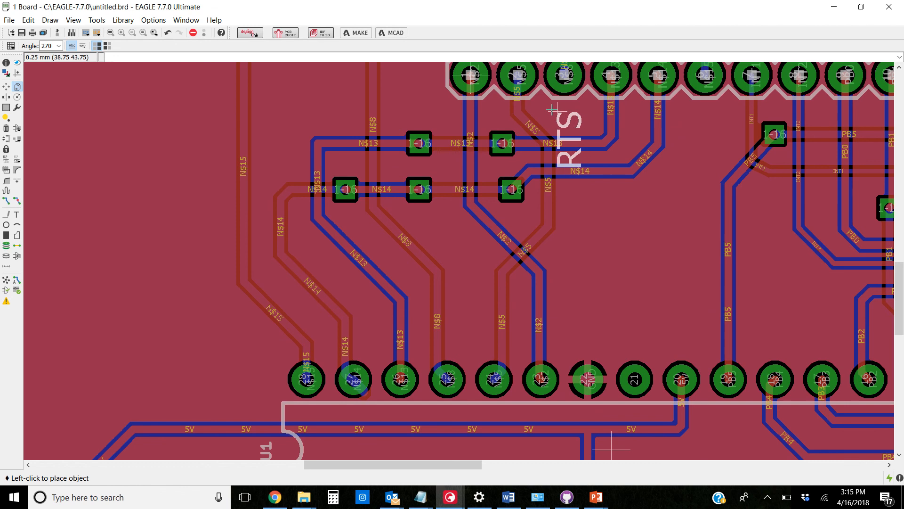
scroll(542, 114, "down", 3)
scroll(485, 112, "up", 4)
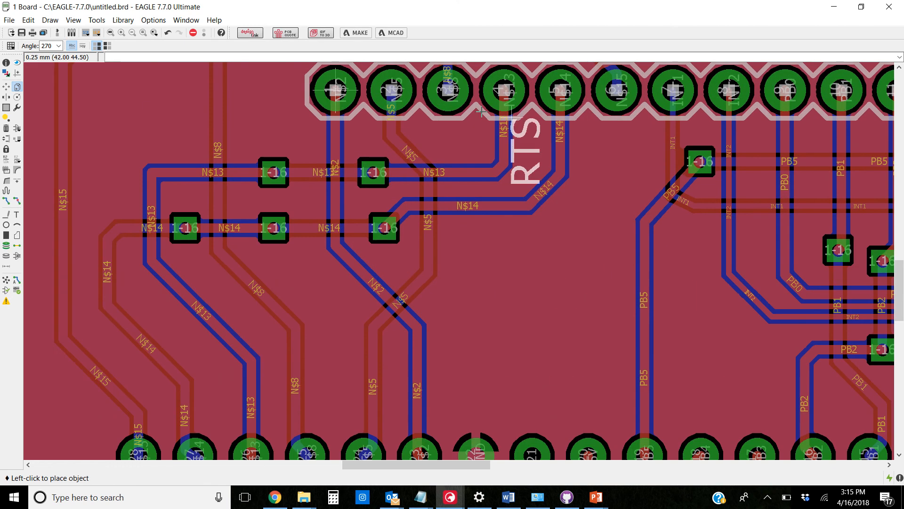
left_click(602, 133)
Delete the RTS label copy below J2's pin 6
scroll(611, 158, "down", 2)
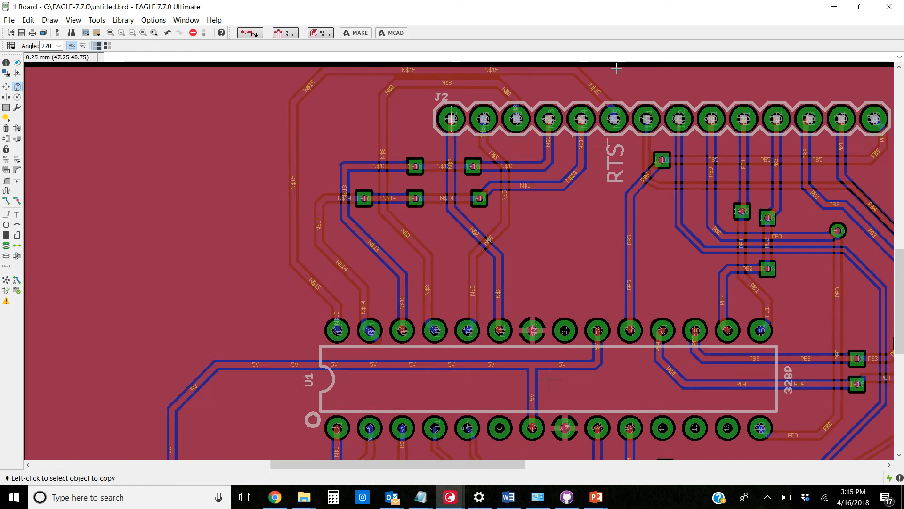
scroll(617, 68, "up", 3)
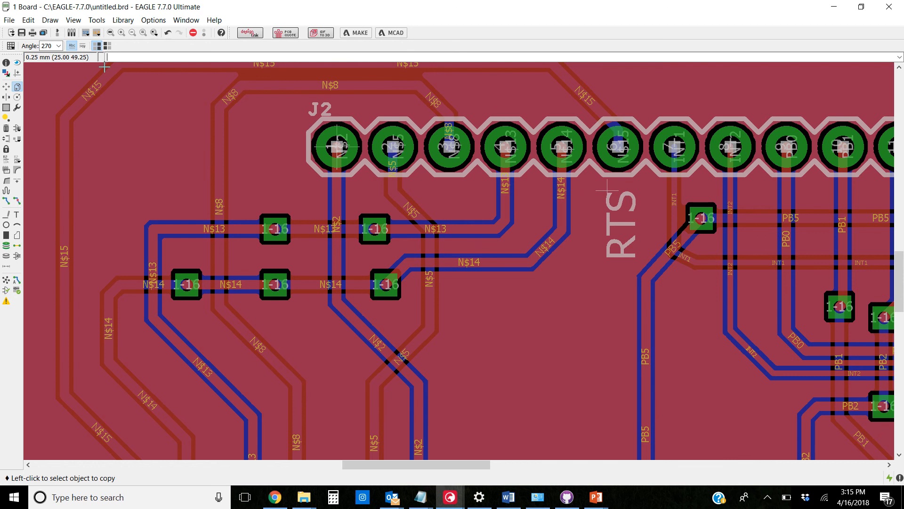
left_click(6, 128)
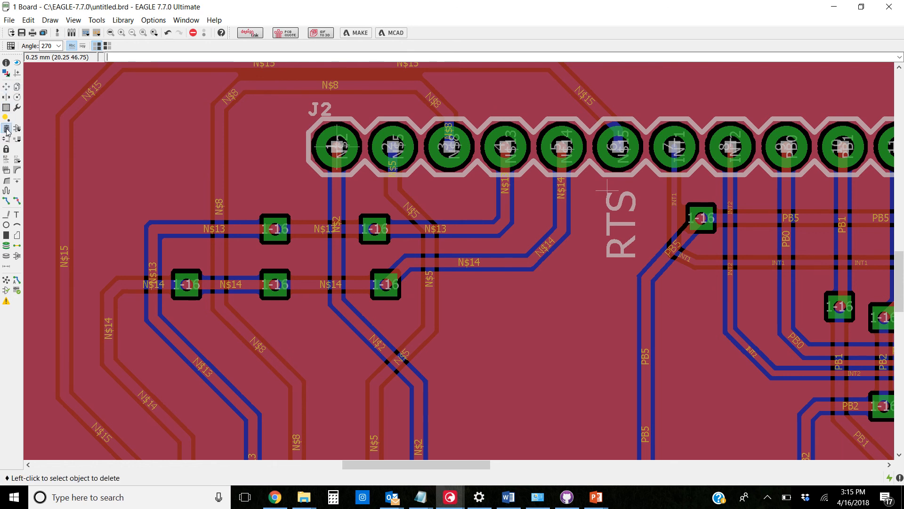
left_click(606, 193)
scroll(606, 194, "down", 4)
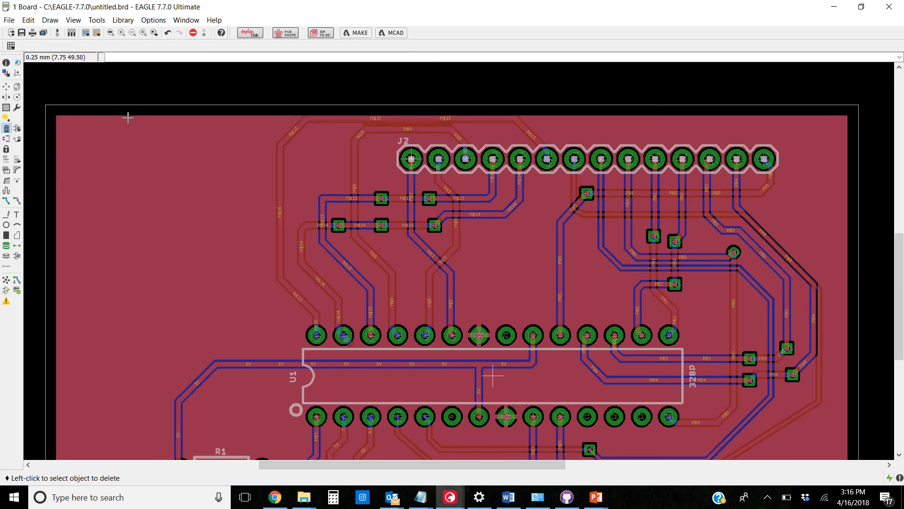
scroll(339, 197, "down", 3)
scroll(459, 240, "up", 2)
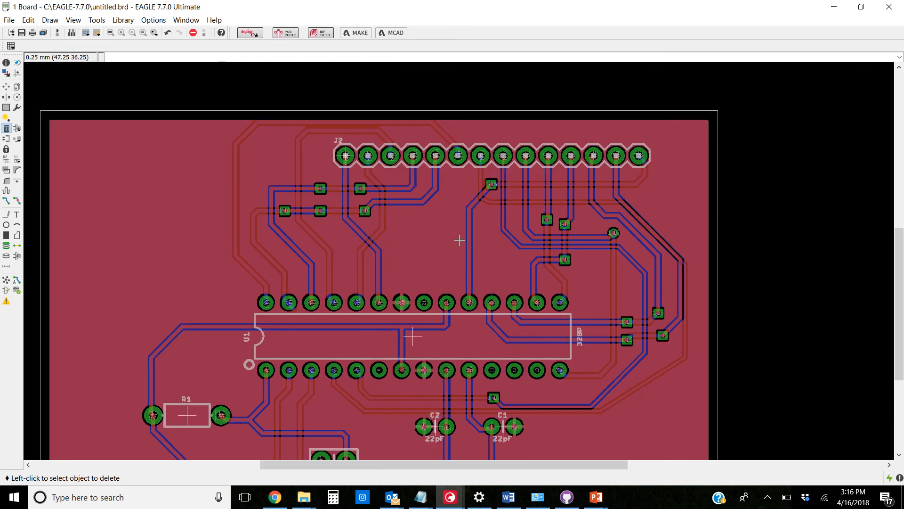
scroll(426, 198, "down", 3)
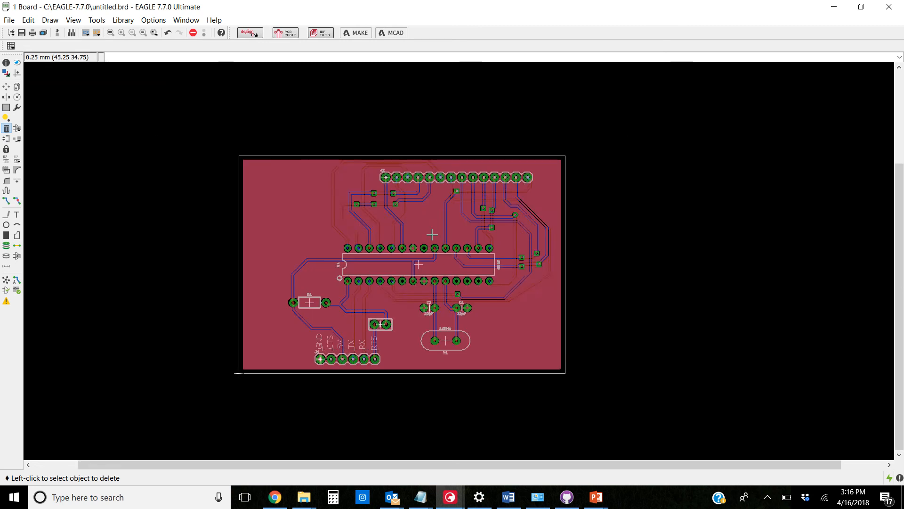
scroll(431, 248, "up", 2)
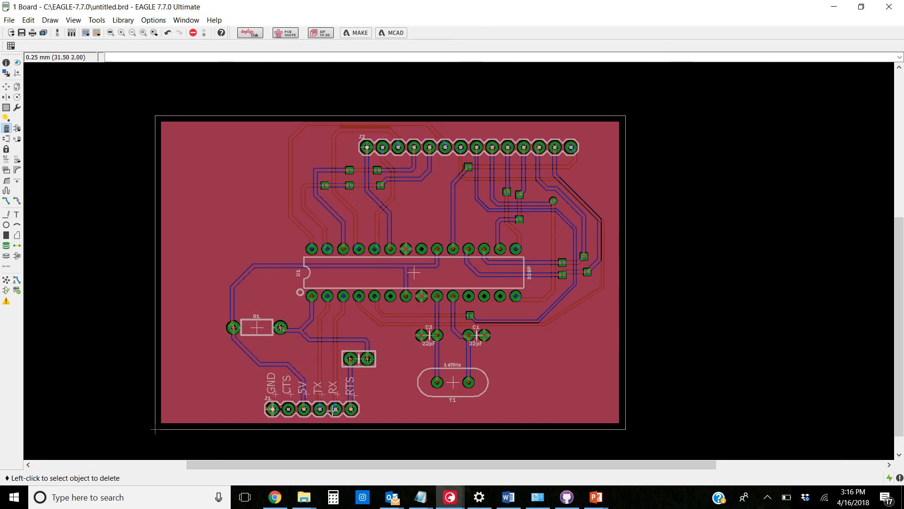
scroll(280, 398, "up", 1)
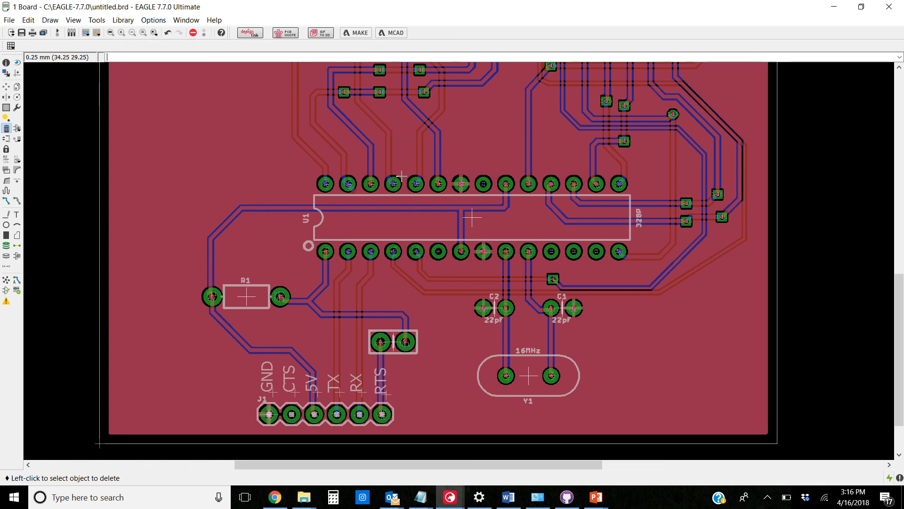
mouse_move(423, 4)
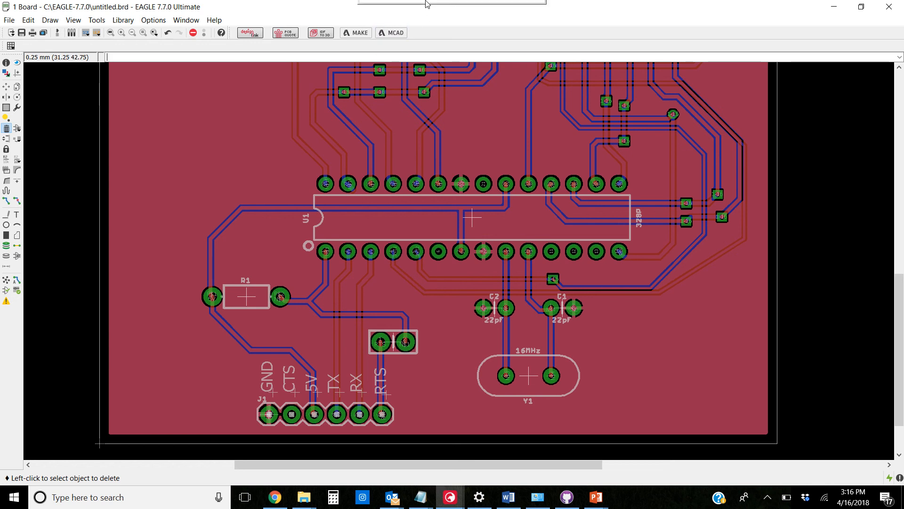